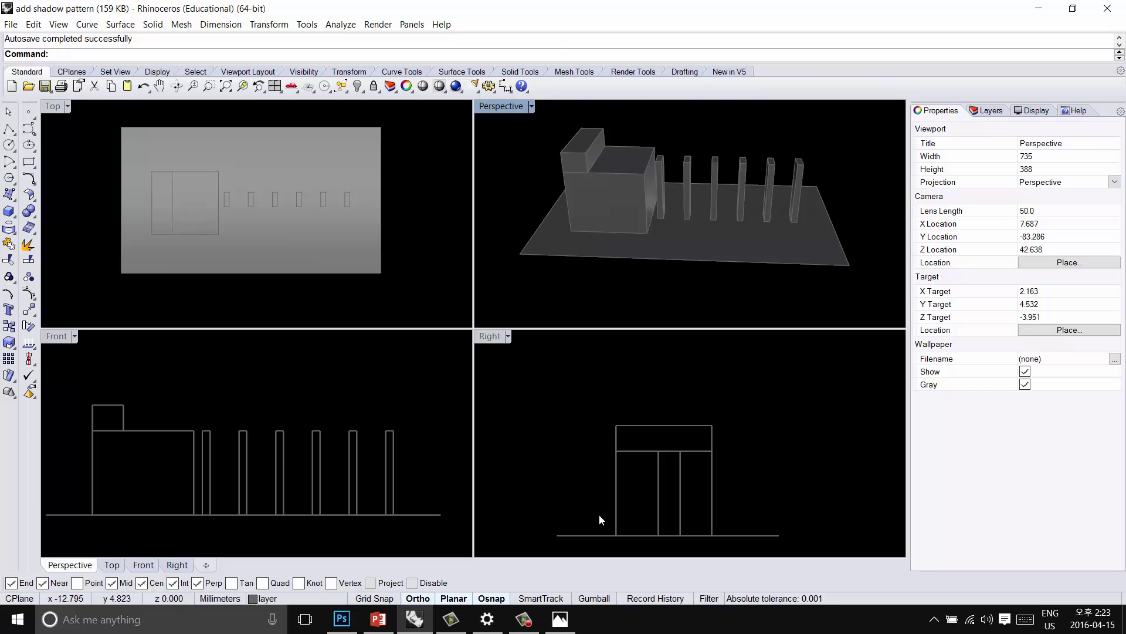
Check the plan drawing in Photoshop, return to Rhino and maximize the Top viewport
left_click(340, 621)
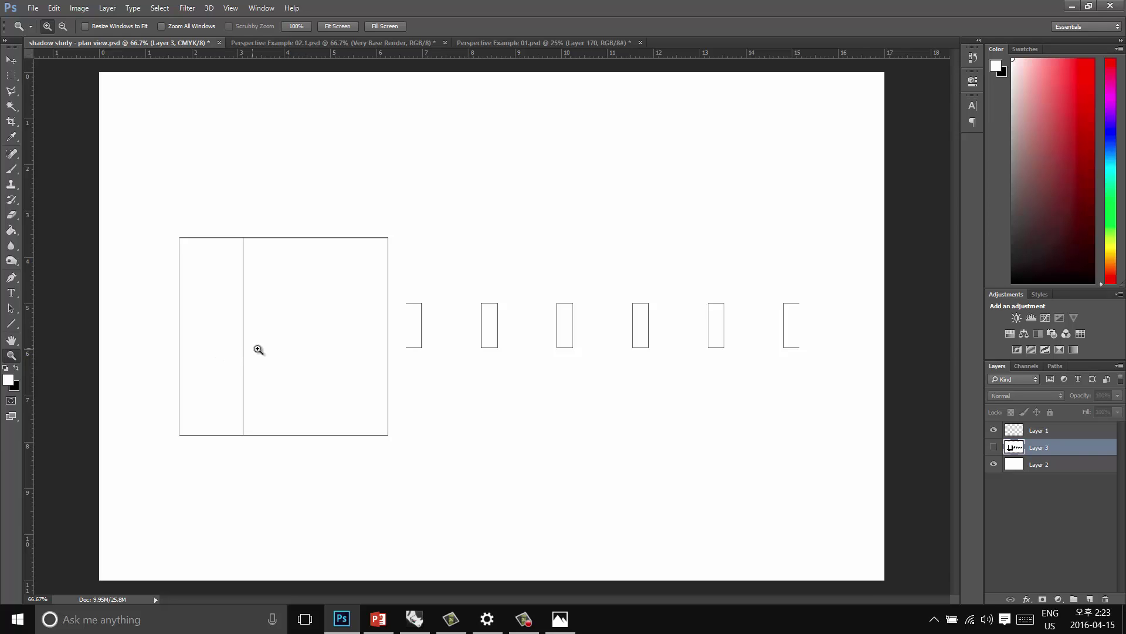
left_click(420, 625)
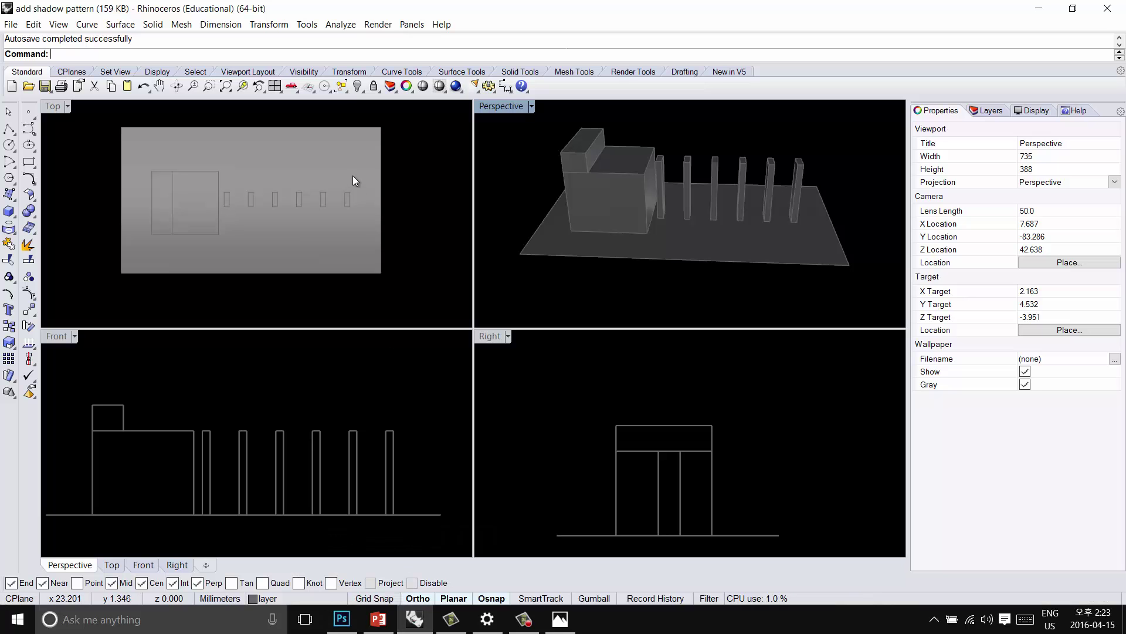
double_click(53, 106)
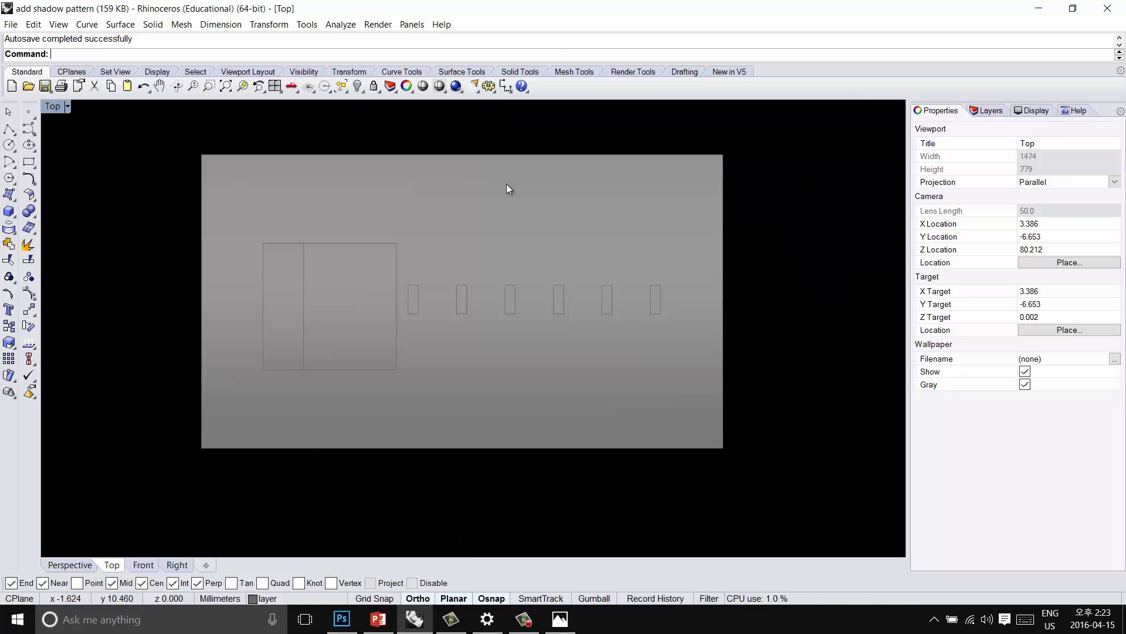
left_click_drag(732, 166, 750, 187)
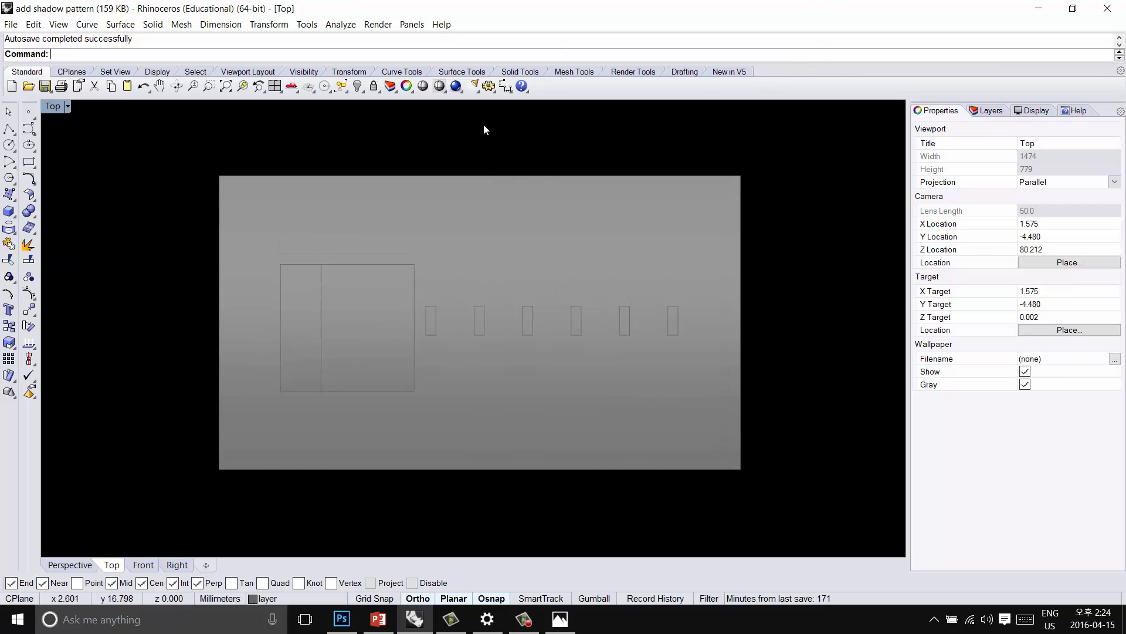
Set the Rhino render resolution to 1920 x 1080, keeping 300 DPI and Medium (5x) antialiasing
right_click(457, 88)
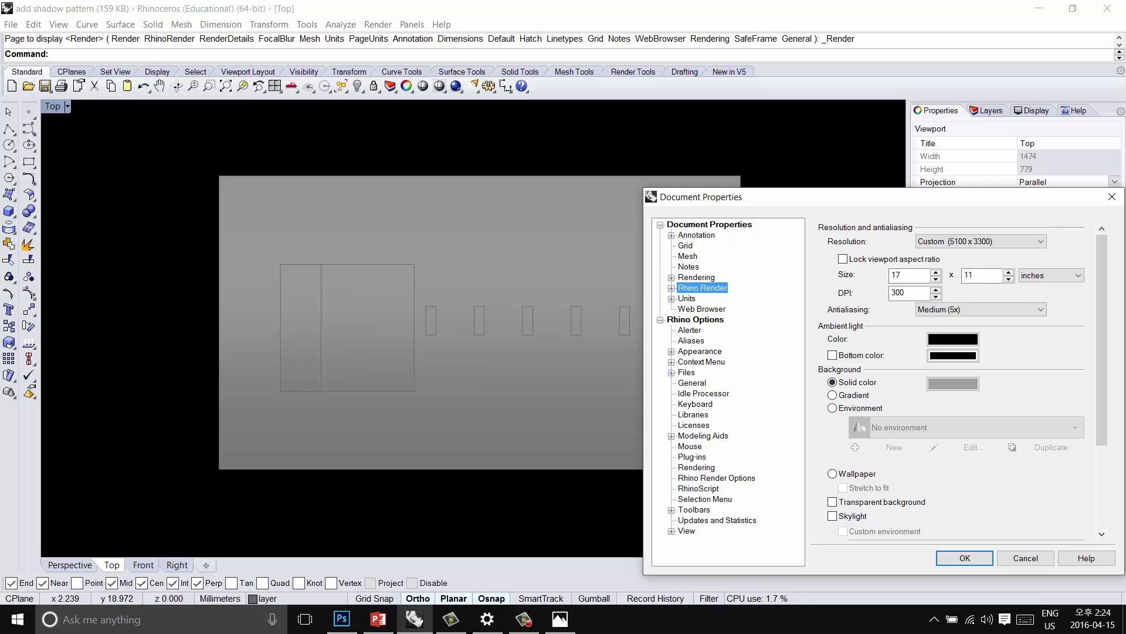
left_click(962, 244)
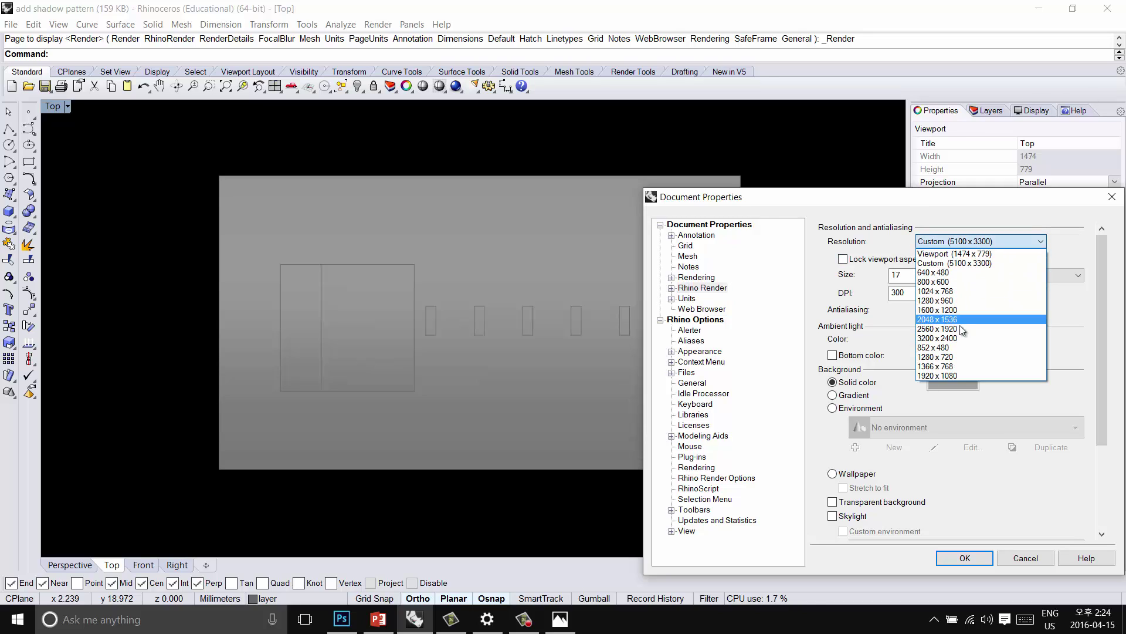
left_click(942, 375)
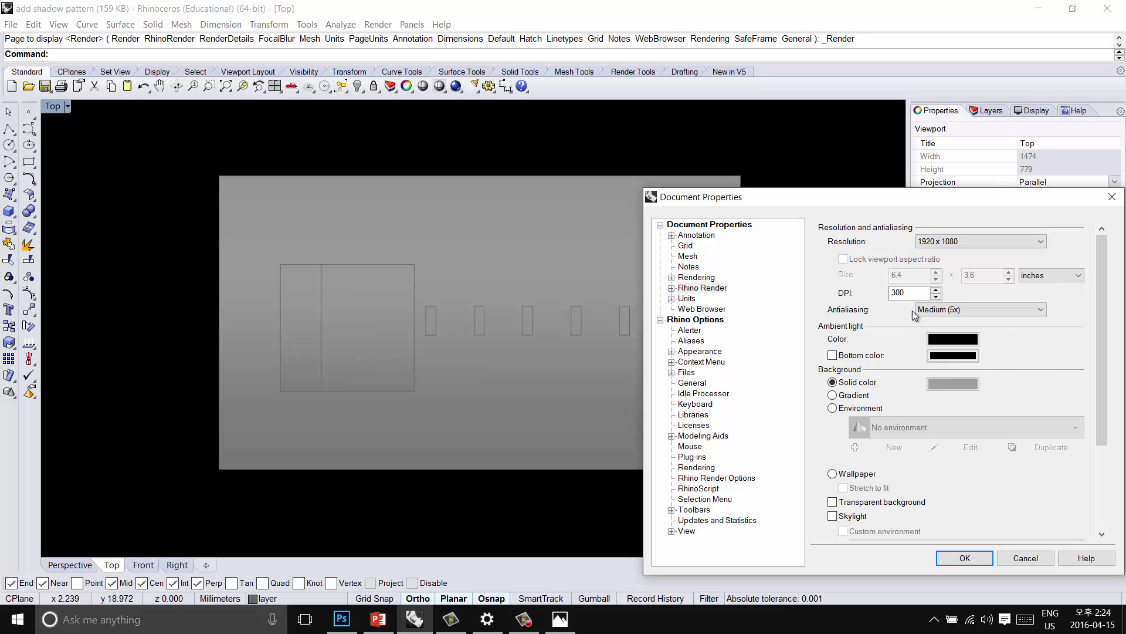
left_click(910, 292)
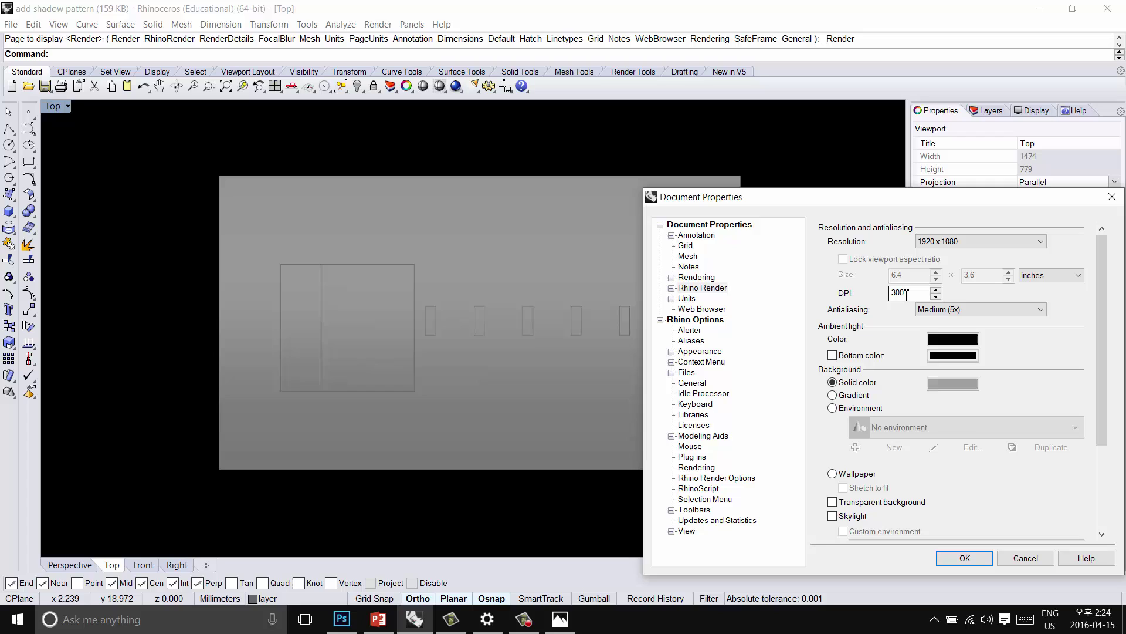
left_click(981, 308)
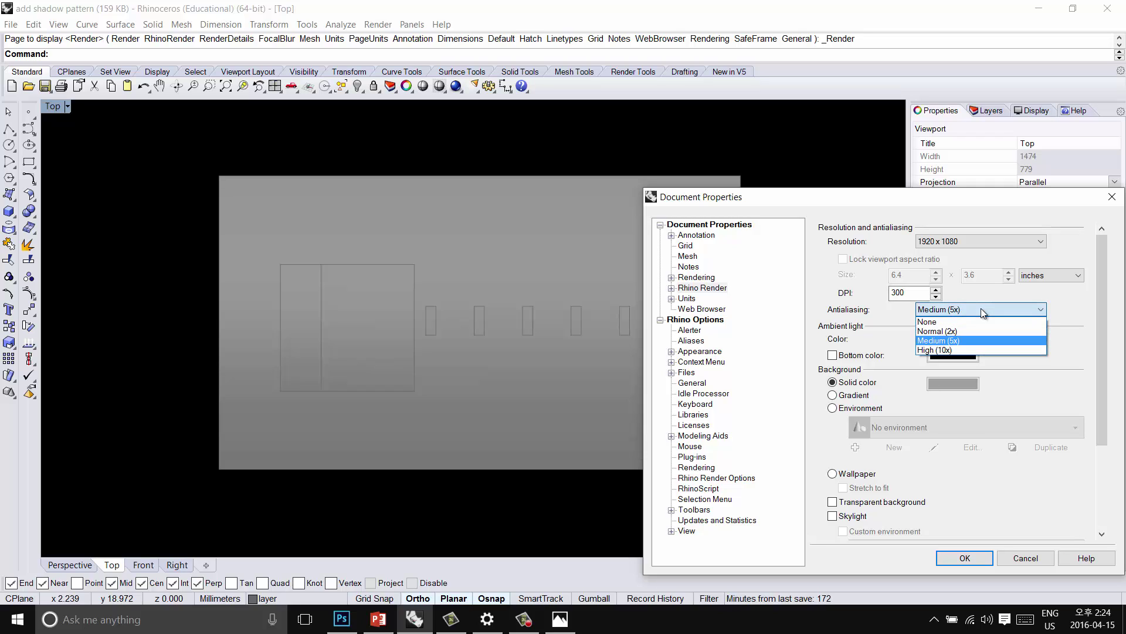
left_click(964, 342)
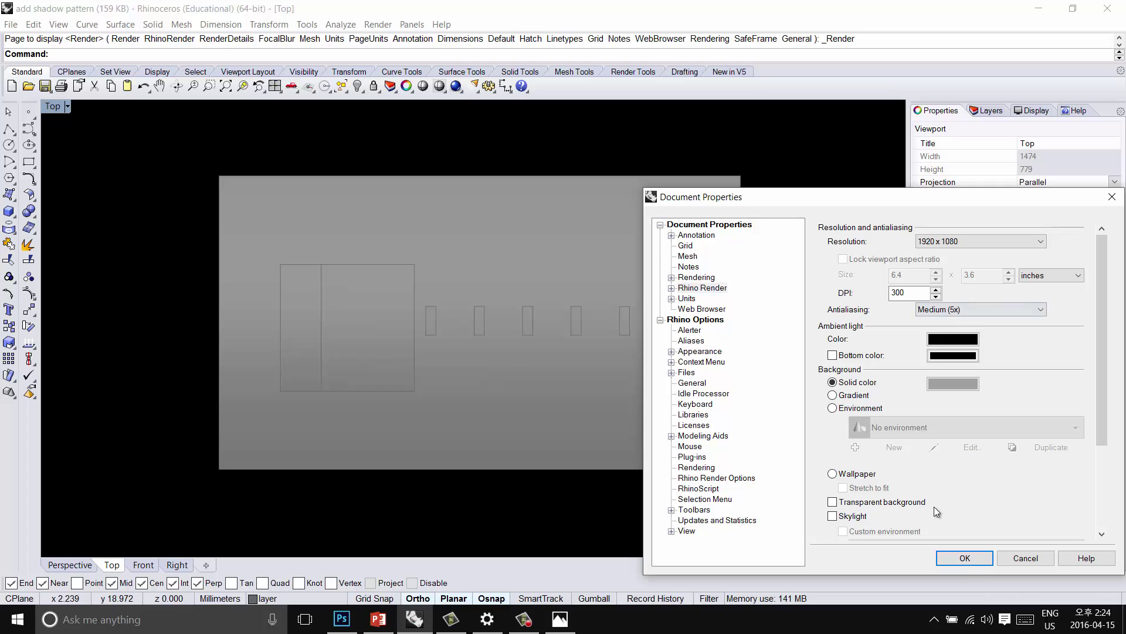
left_click(965, 559)
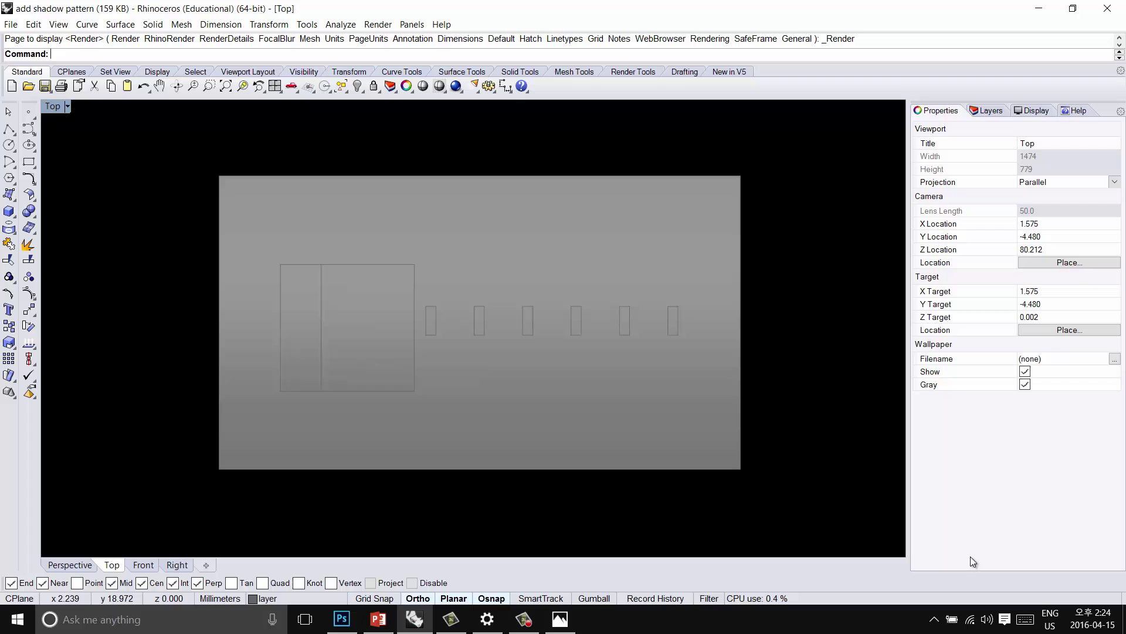
Render the Top view and adjust its exposure with gamma correction 1.8 and Reinhard 2001 tone mapping
left_click(455, 88)
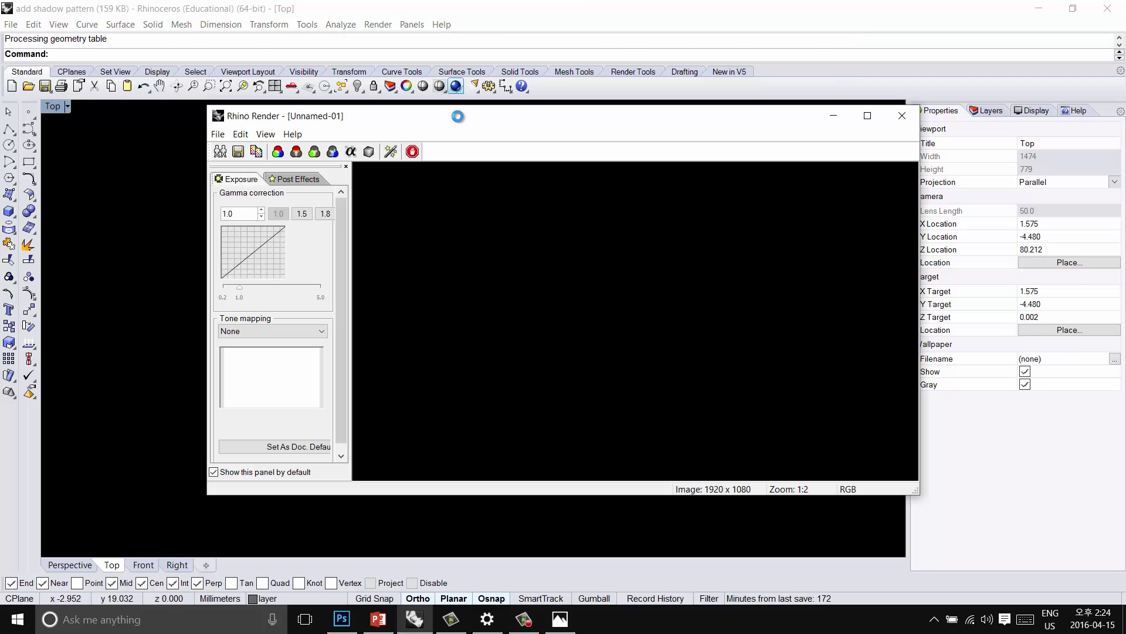
left_click_drag(458, 116, 393, 112)
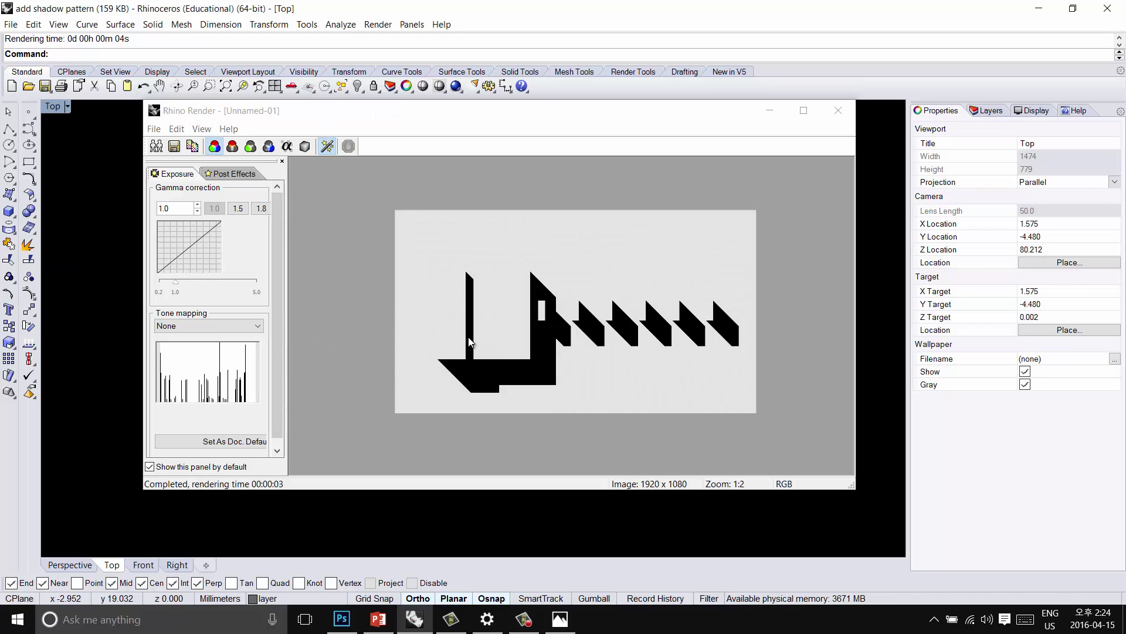
left_click(241, 215)
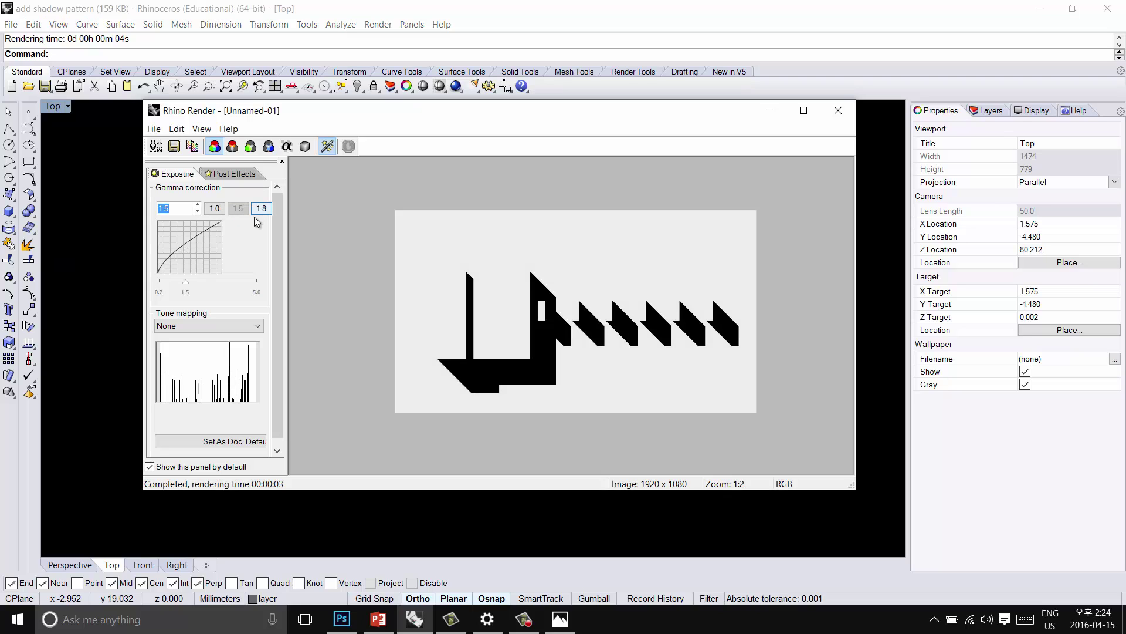
left_click(261, 209)
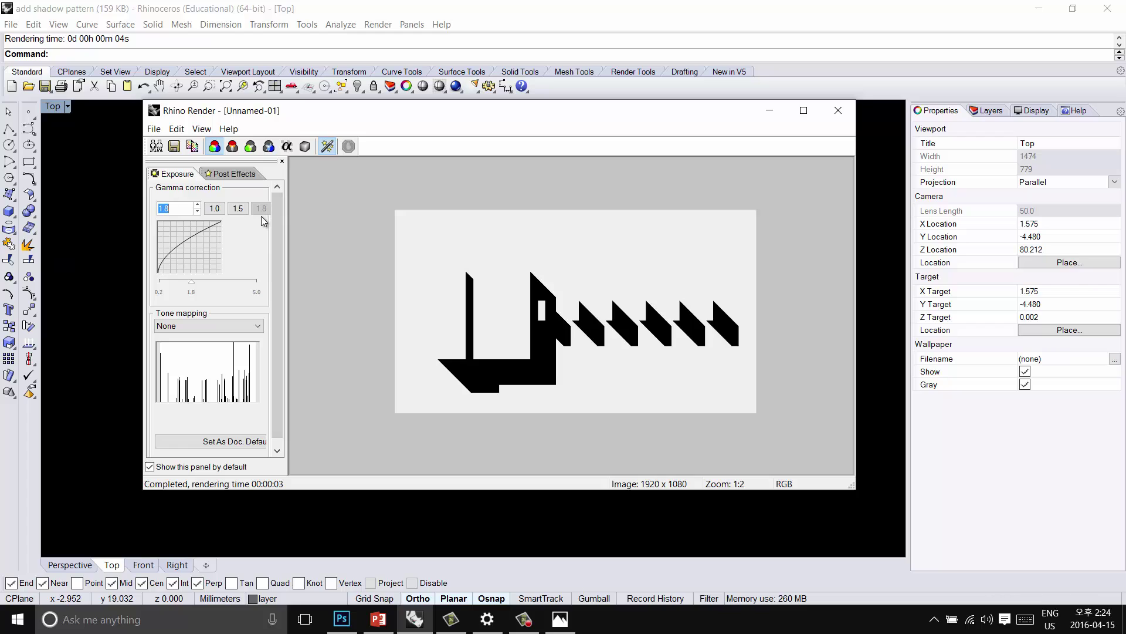
left_click(195, 328)
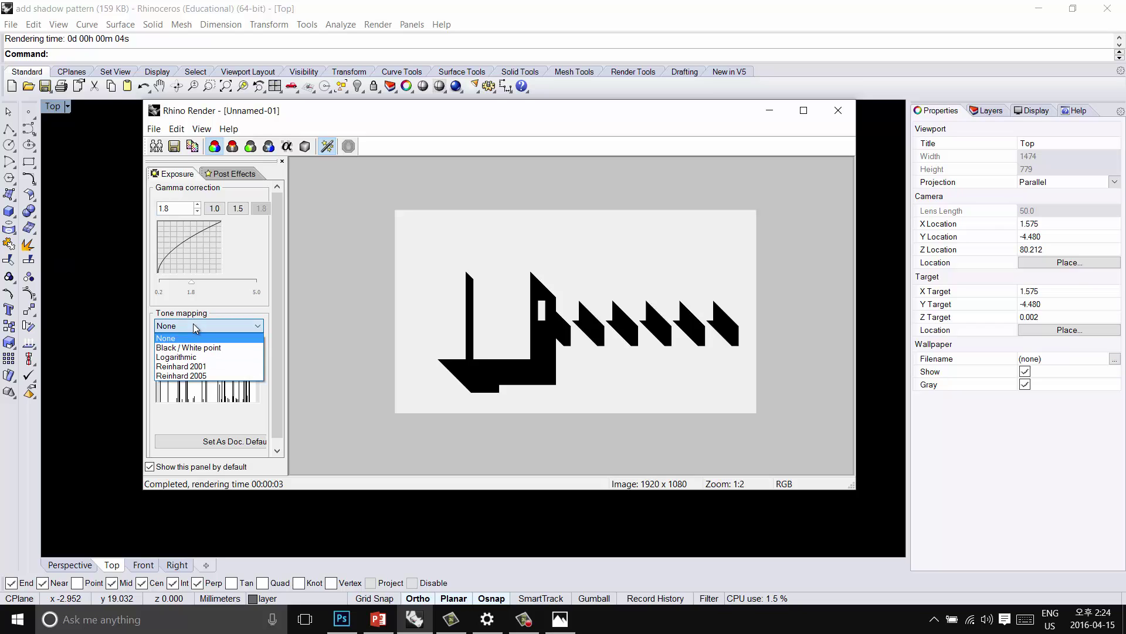
left_click(199, 366)
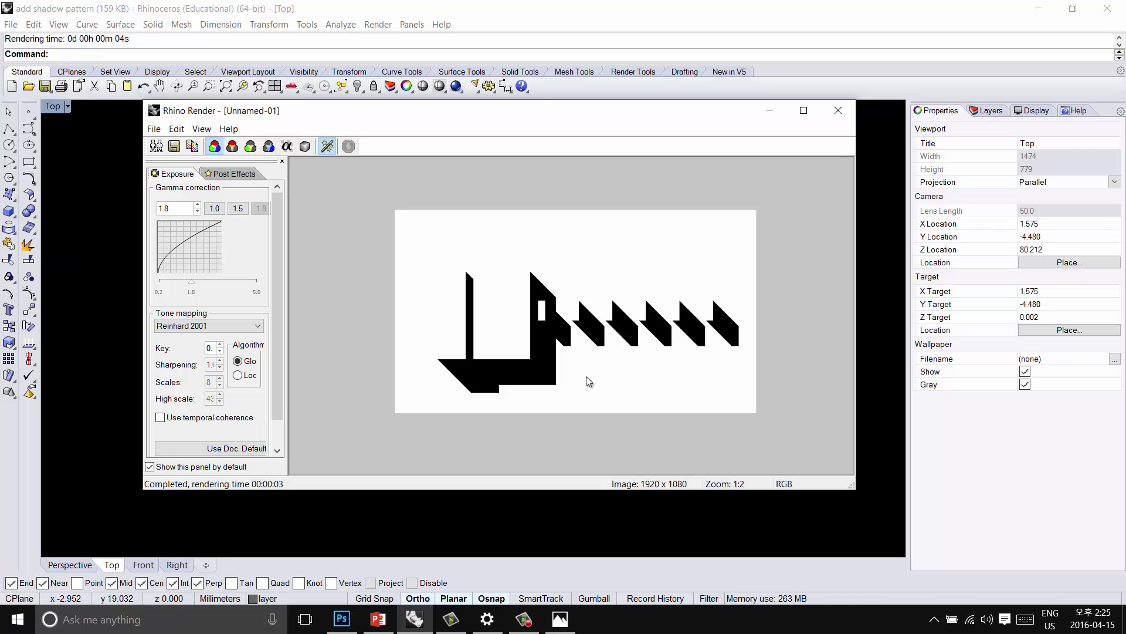
Save the rendered image to the Desktop as a JPEG named shadow
left_click(150, 130)
left_click(182, 176)
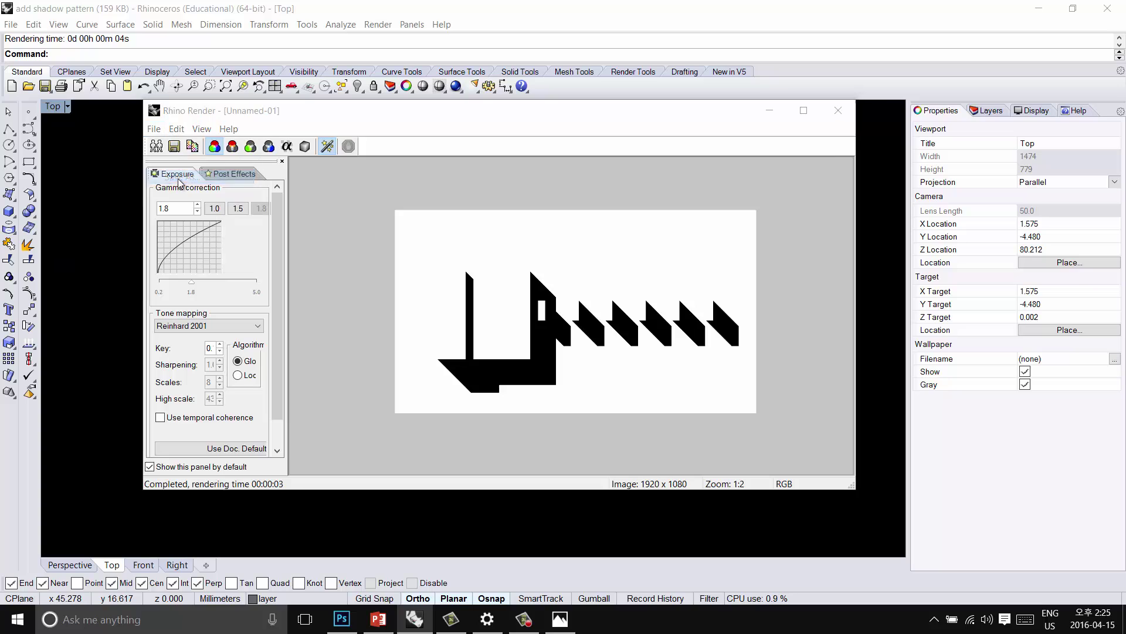
left_click(417, 470)
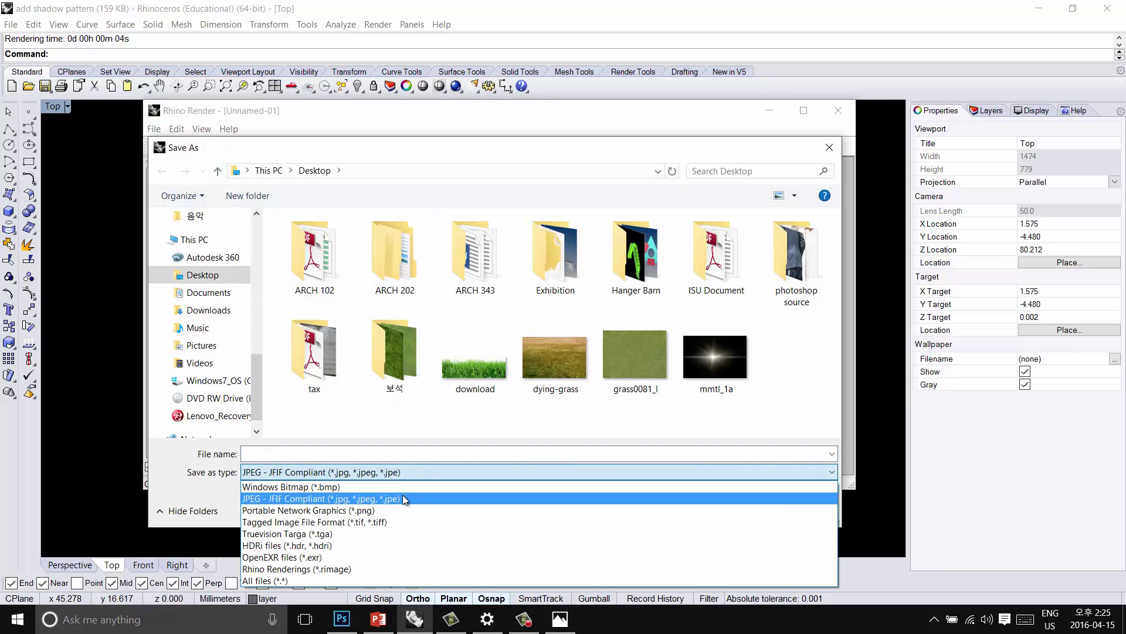
left_click(406, 471)
left_click(415, 458)
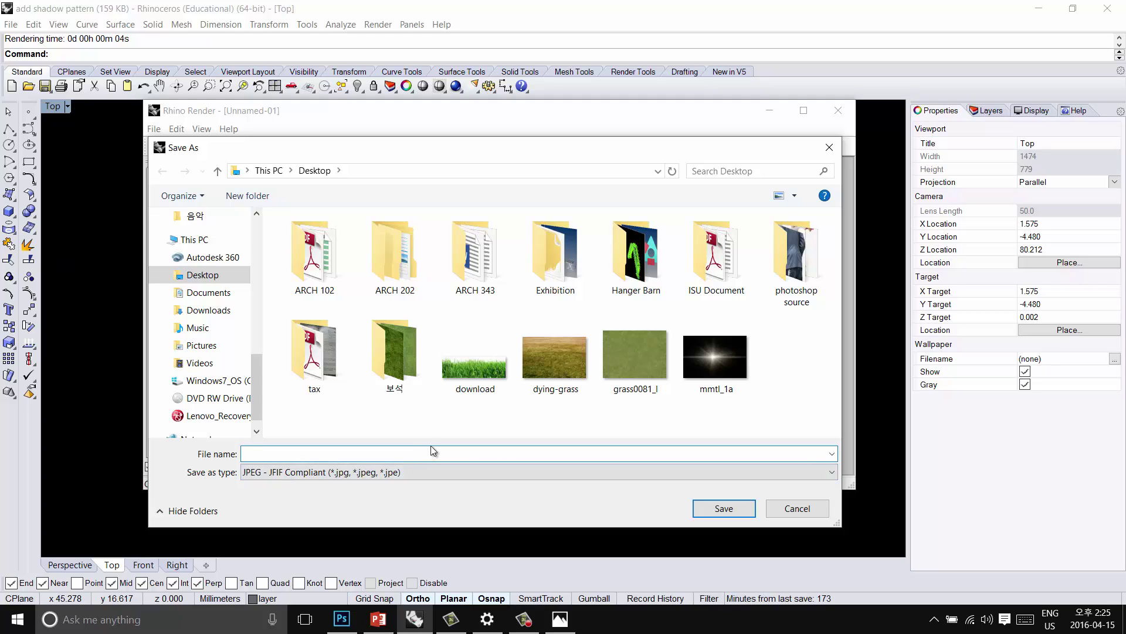
type("12")
type("ad")
type("oe")
key("BackSpace")
type("w")
key("Return")
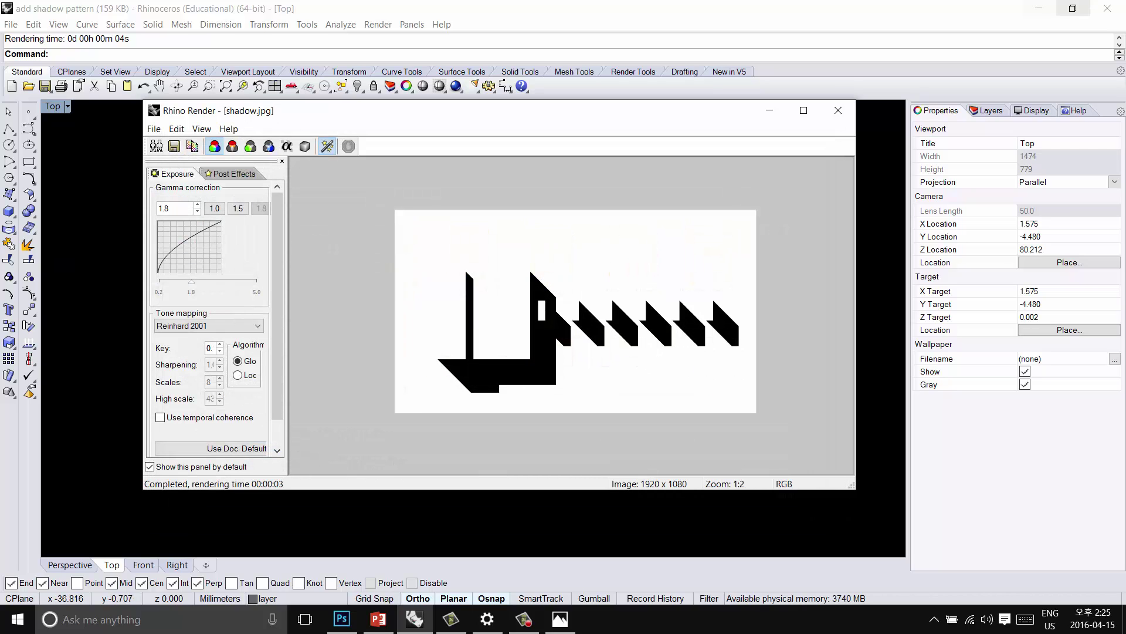
Switch to Photoshop, make Layer 3 with the shadow image visible and compare it with the Rhino render
left_click(1051, 11)
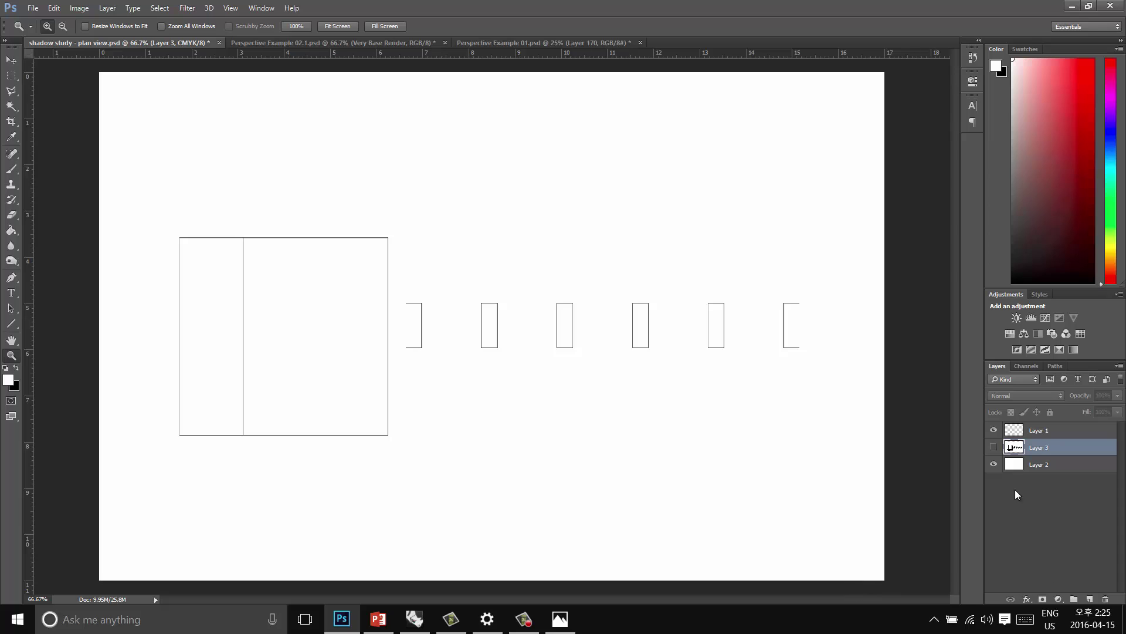
left_click(994, 448)
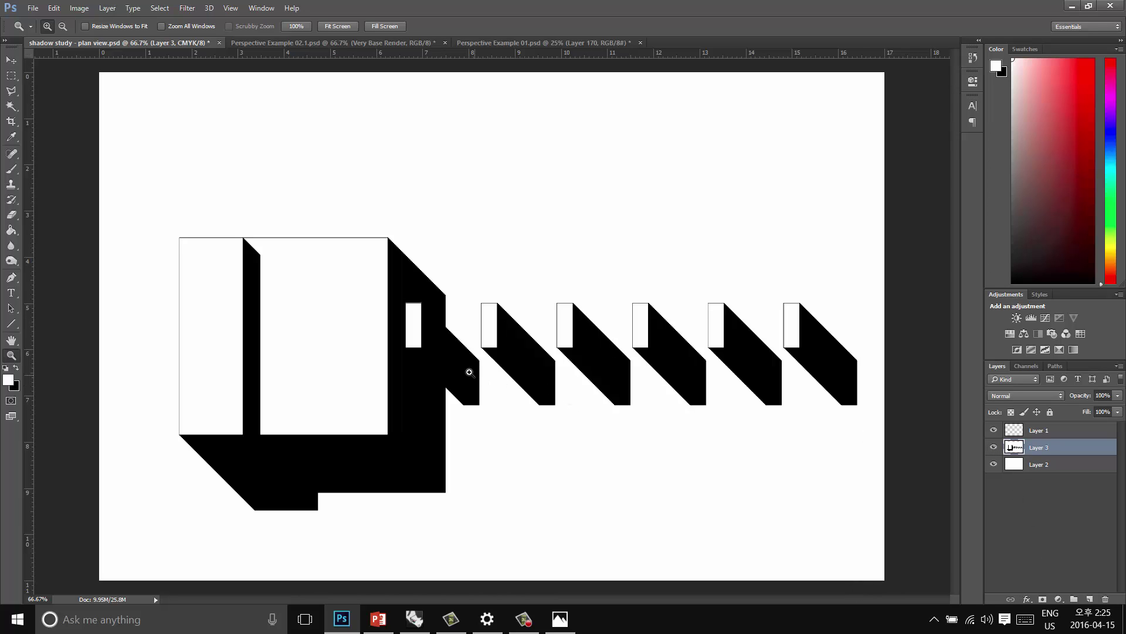
left_click(421, 623)
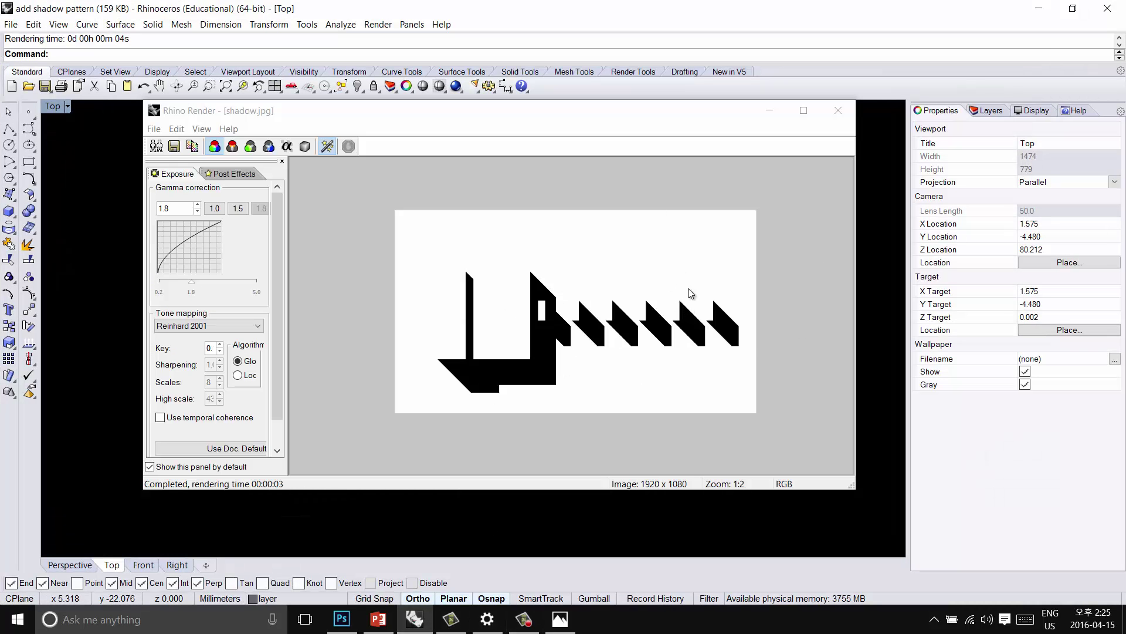
key("alt+Tab")
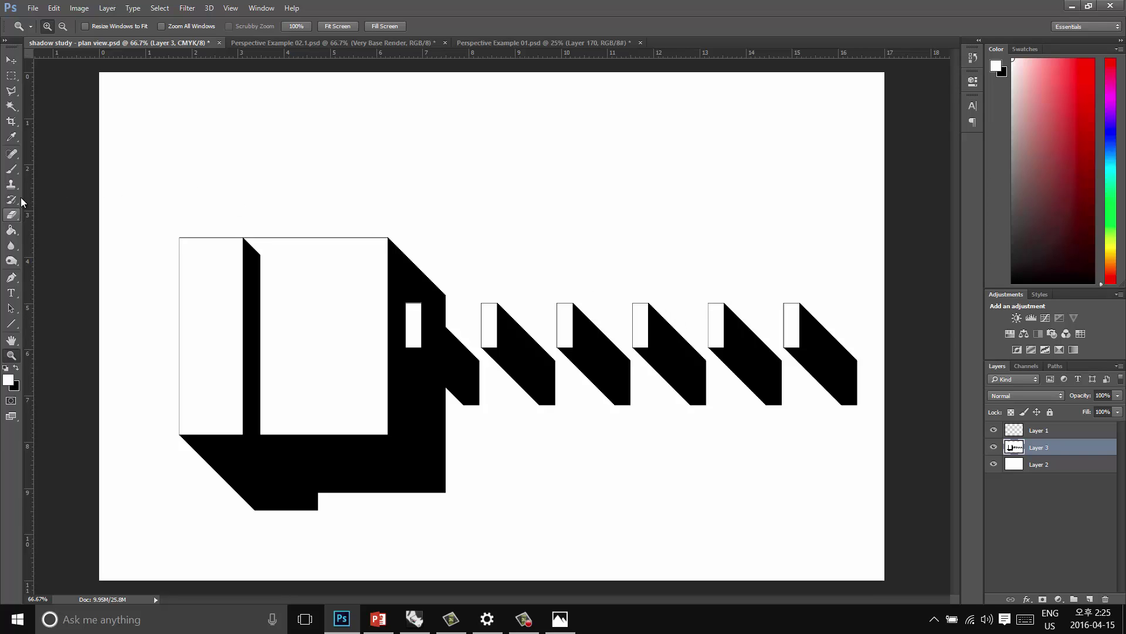
Select the white background around the shadows on Layer 3 with the Magic Wand, delete it and deselect
left_click(17, 107)
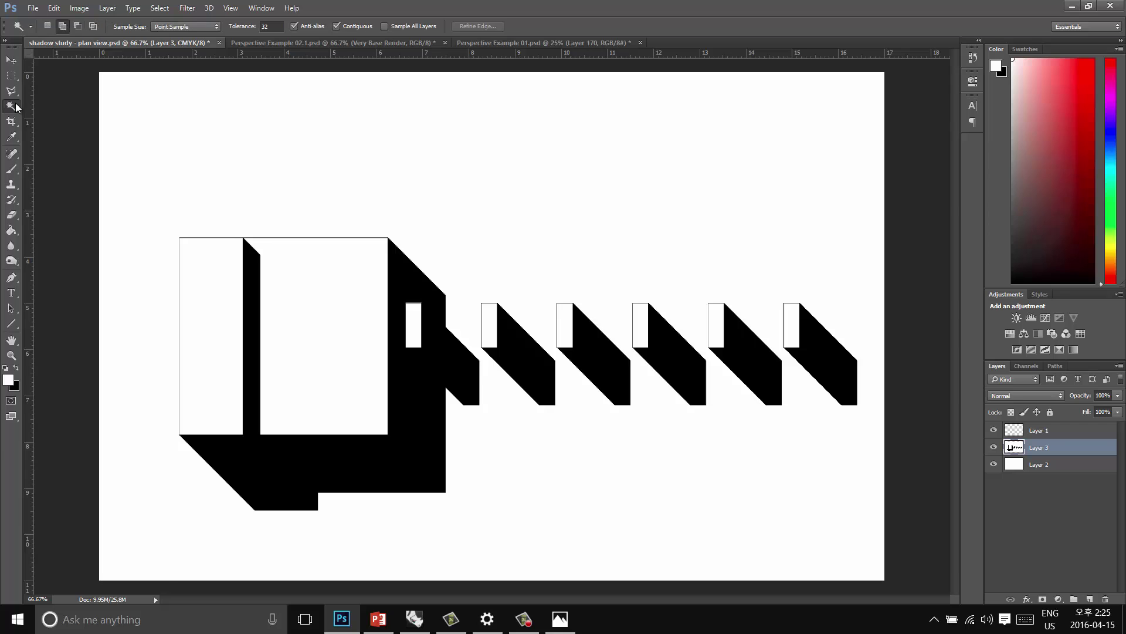
left_click(756, 221)
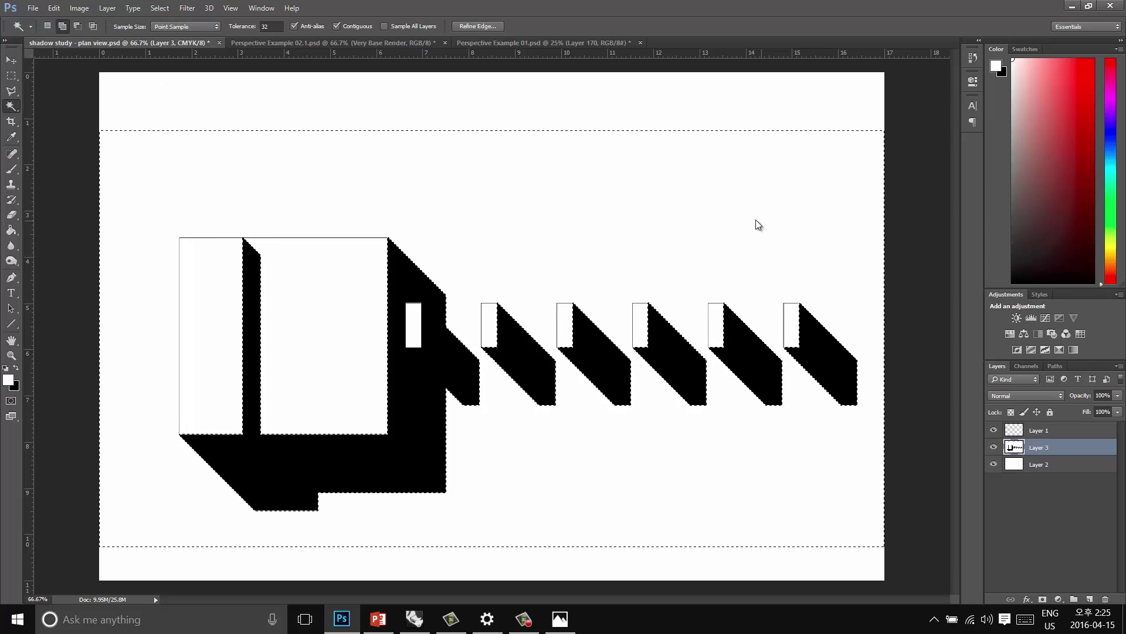
key("ctrl+h")
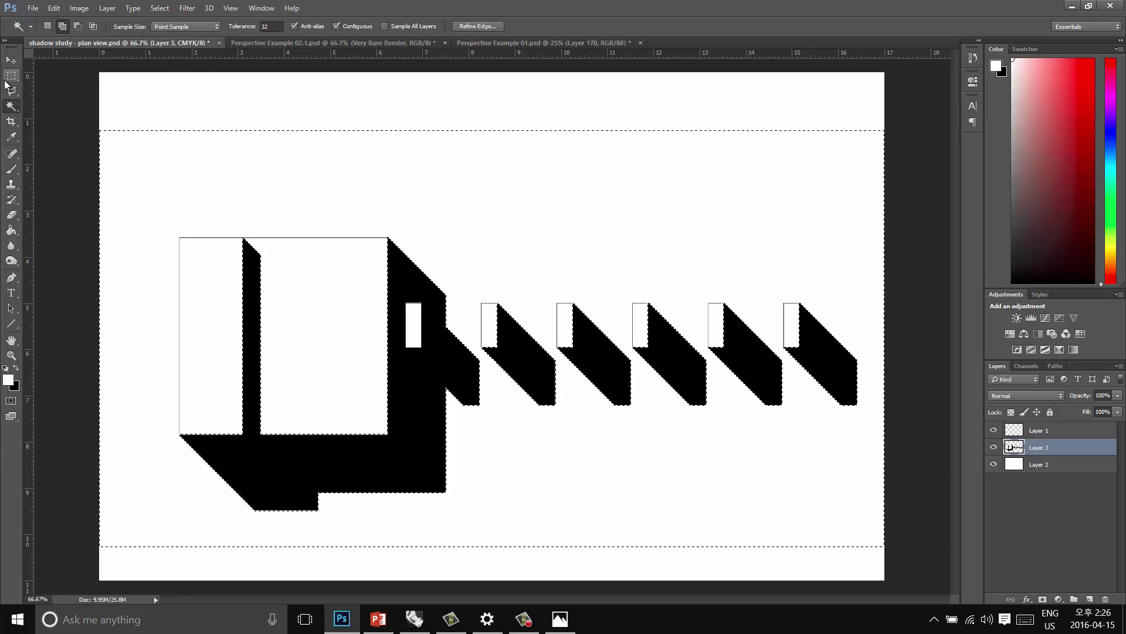
key("m")
left_click(301, 232)
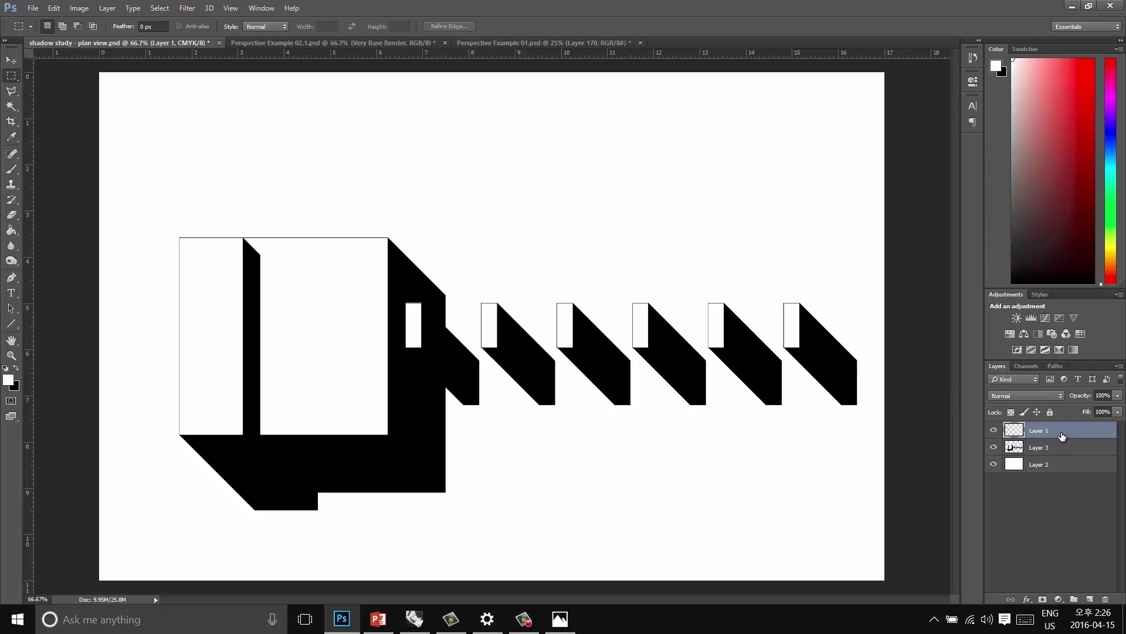
Lower the opacity of Layer 3, the shadow layer, to 25%
left_click(11, 60)
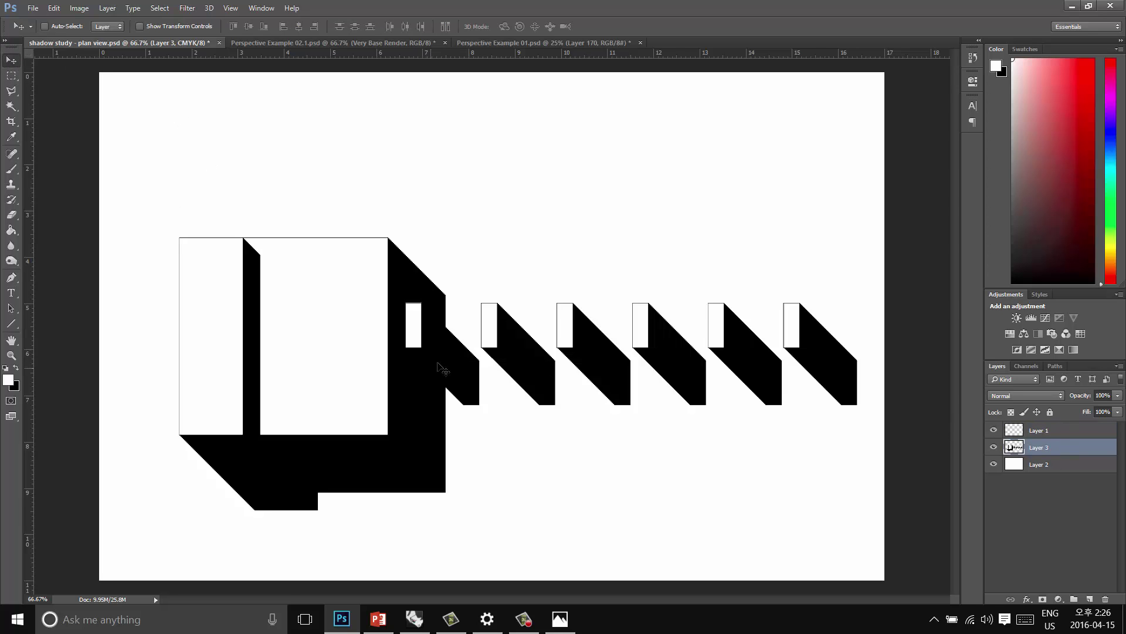
left_click_drag(434, 372, 464, 346)
left_click(1118, 395)
left_click_drag(1117, 409, 1082, 409)
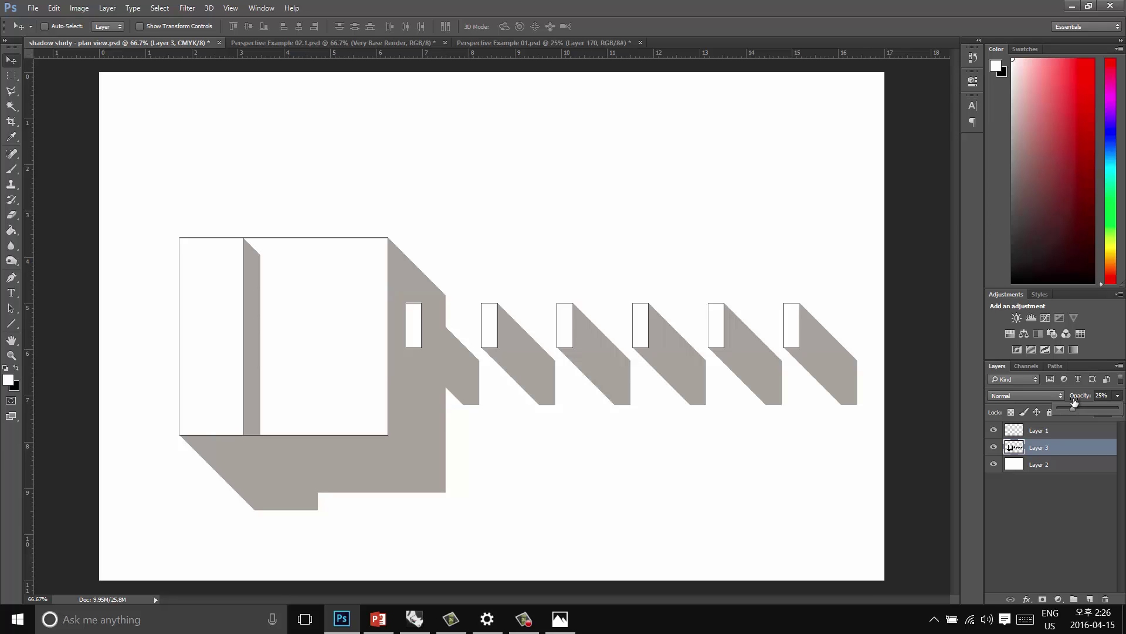
Try the Overlay blend mode on Layer 3 and set it back to Normal
left_click(1043, 399)
left_click(1042, 398)
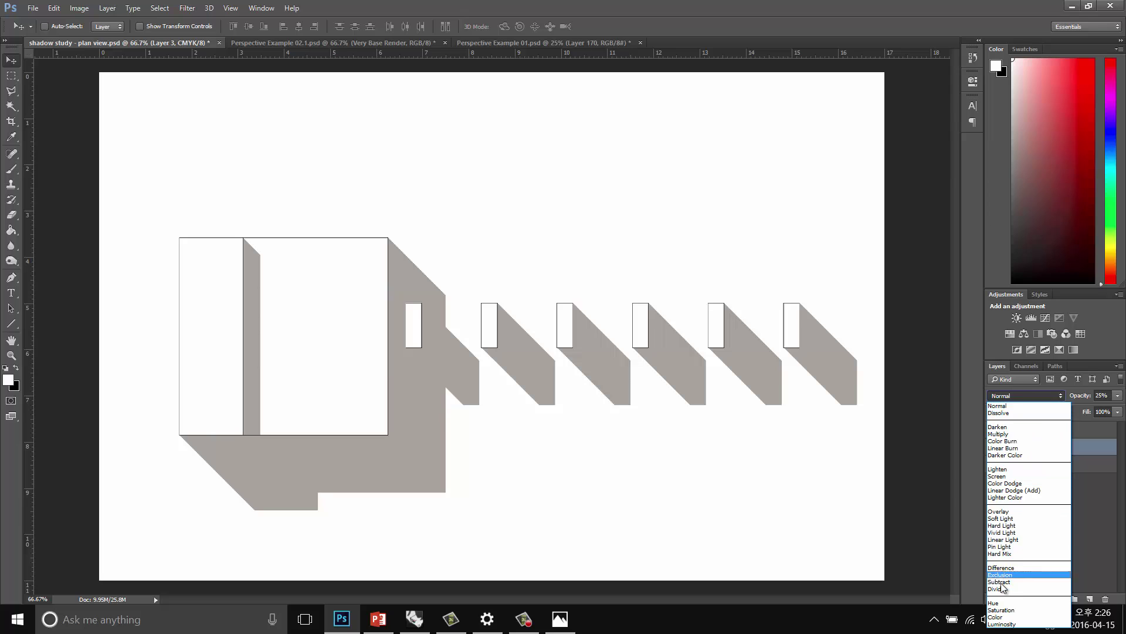
left_click(1017, 511)
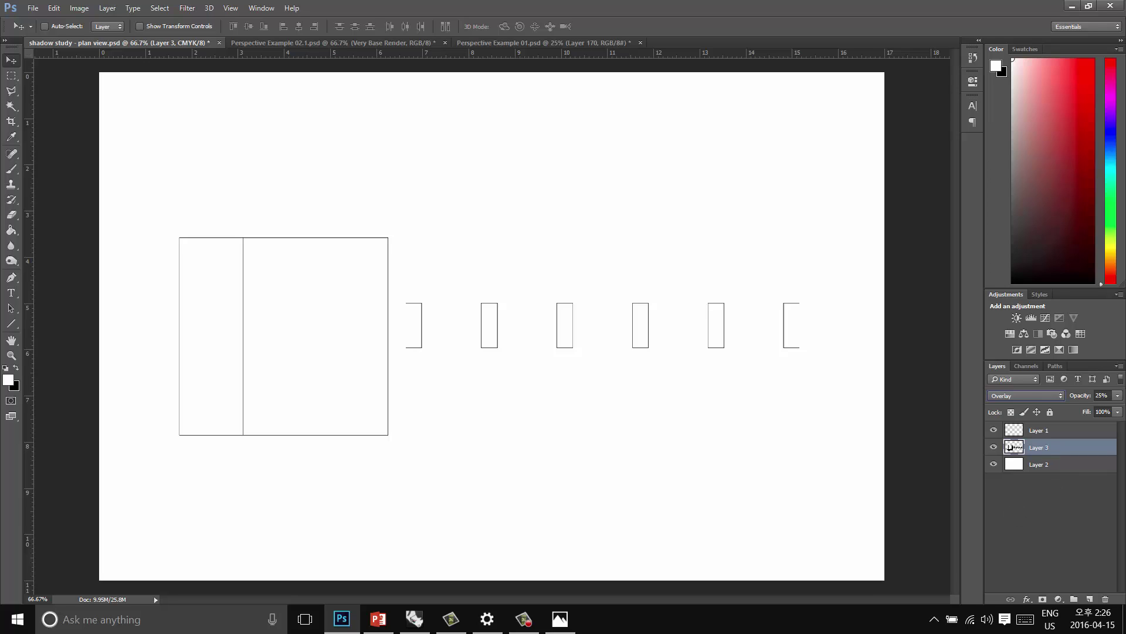
left_click(1047, 396)
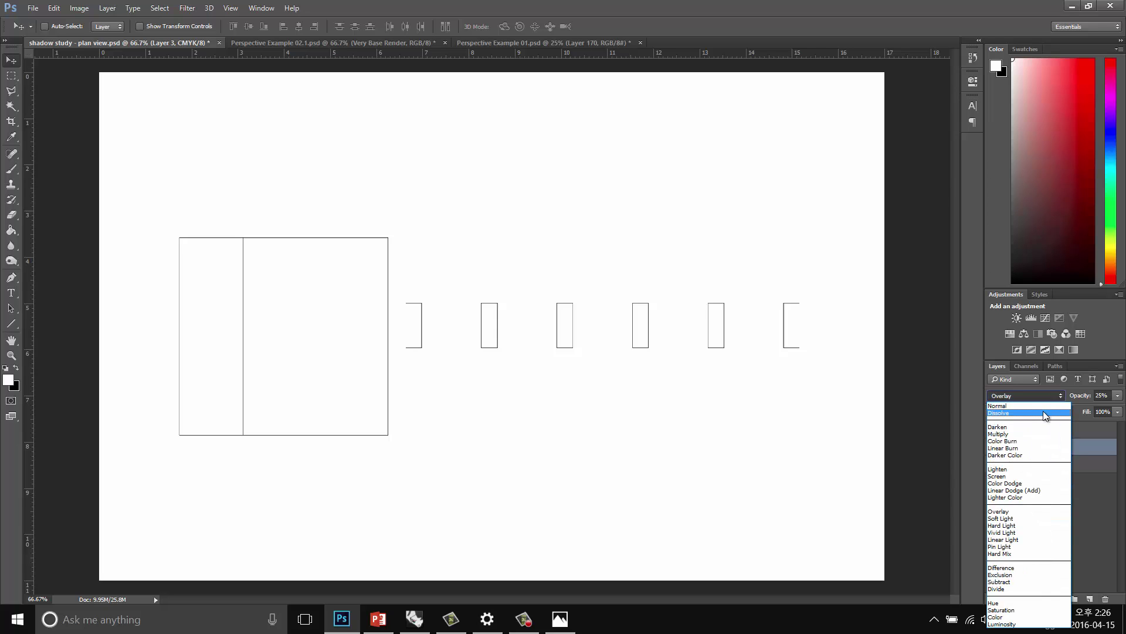
left_click(1047, 403)
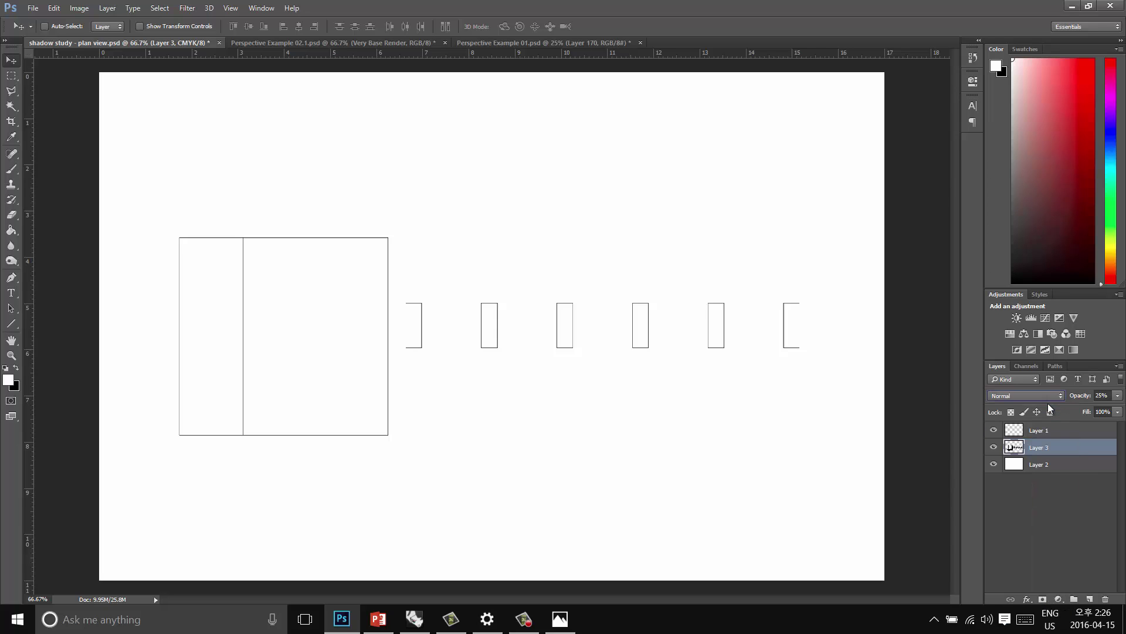
Reduce the opacity of Layer 3, the shadow layer, to 20%
left_click(1117, 395)
left_click_drag(1085, 407, 1082, 407)
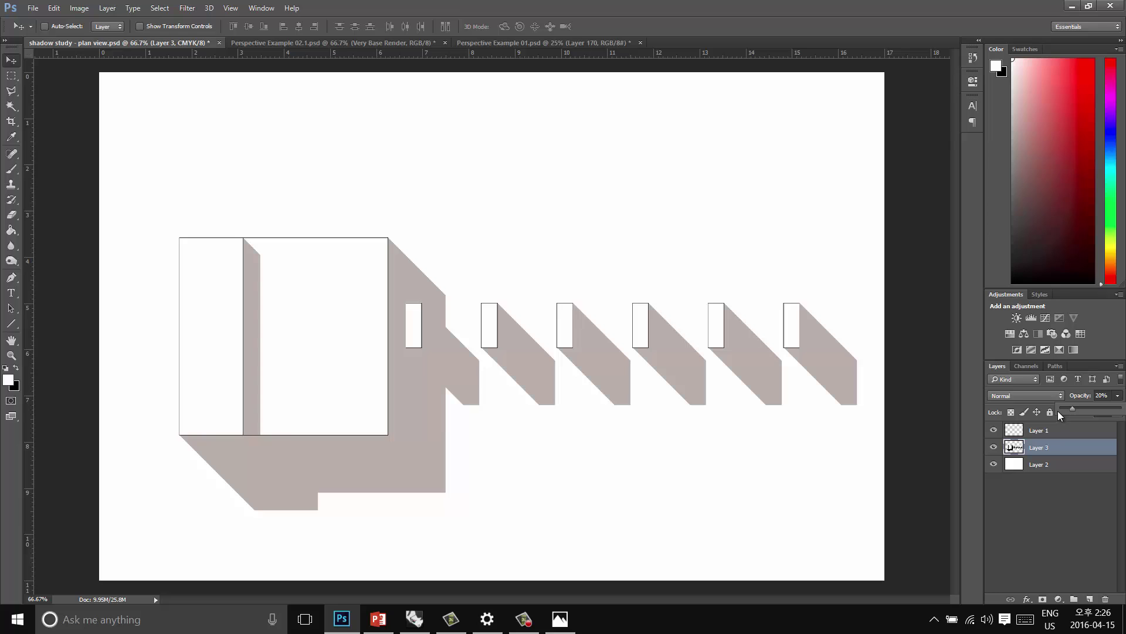
In Perspective Example 02.1.psd, expand the Very Base Render group and duplicate its original layer
left_click(277, 41)
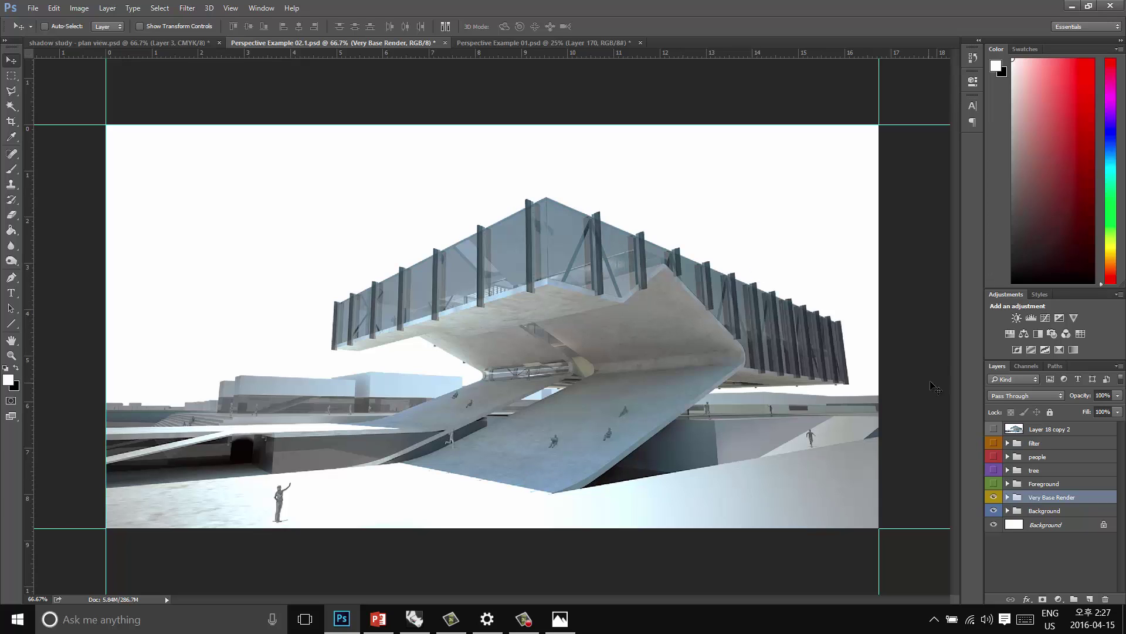
left_click(1009, 498)
scroll(1026, 499, "down", 2)
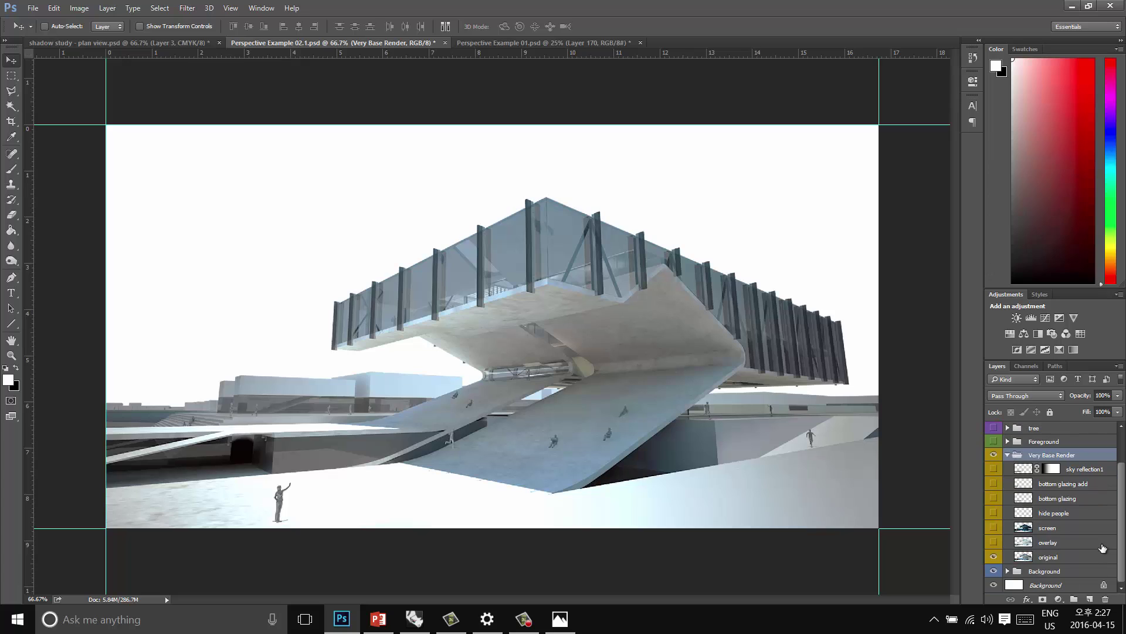
left_click(1074, 561)
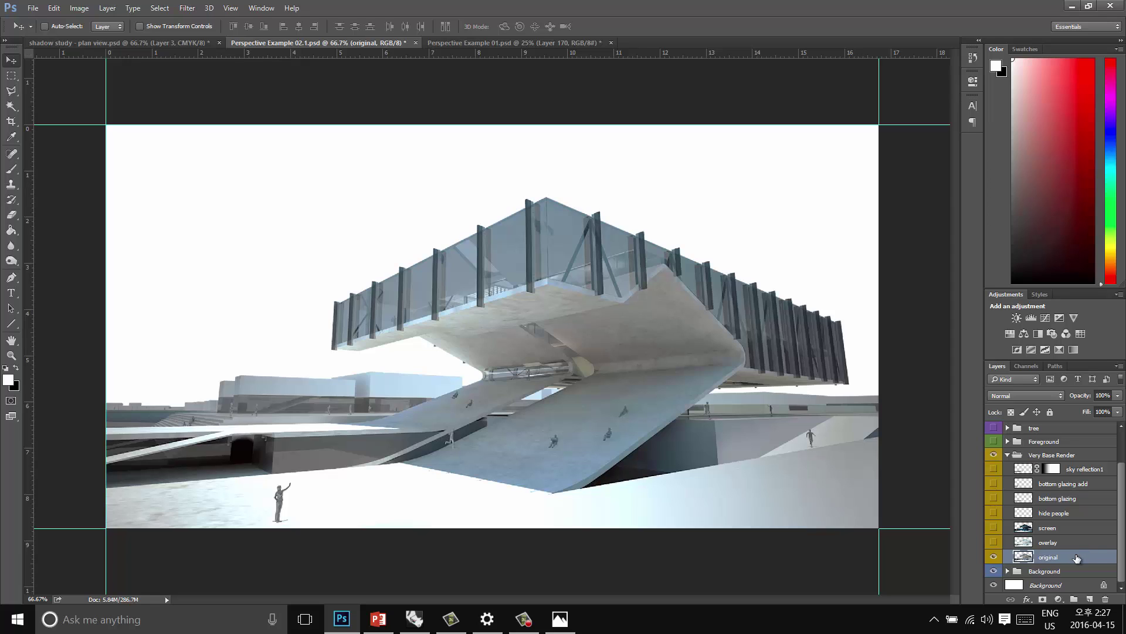
left_click_drag(1077, 558, 1073, 593)
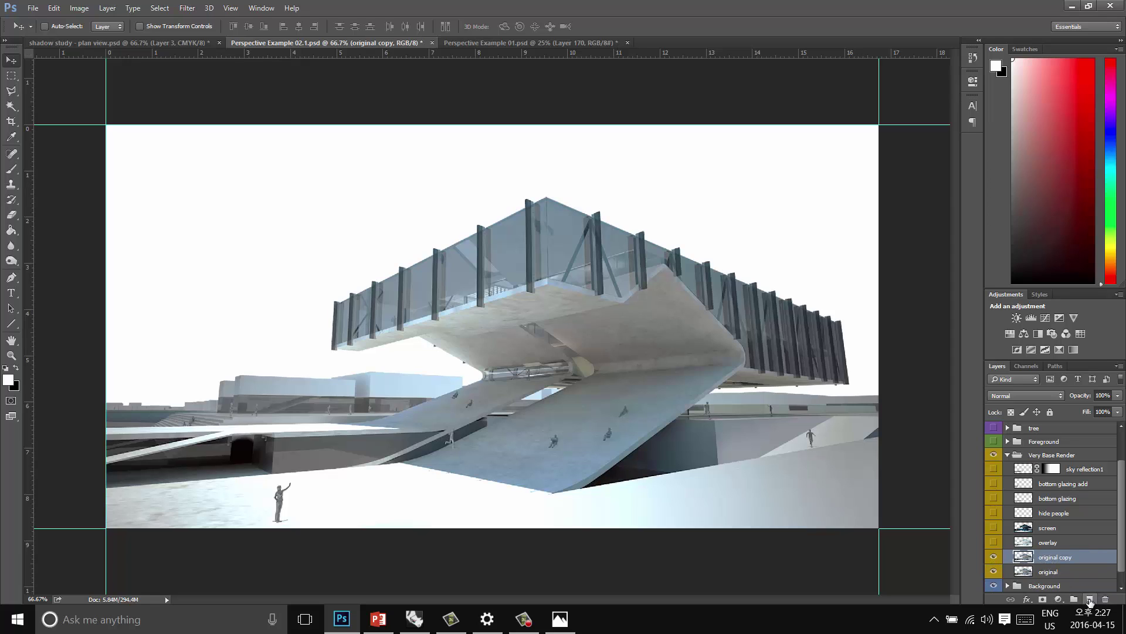
Set the original copy layer's blend mode to Overlay and its opacity to 30%
left_click(1034, 396)
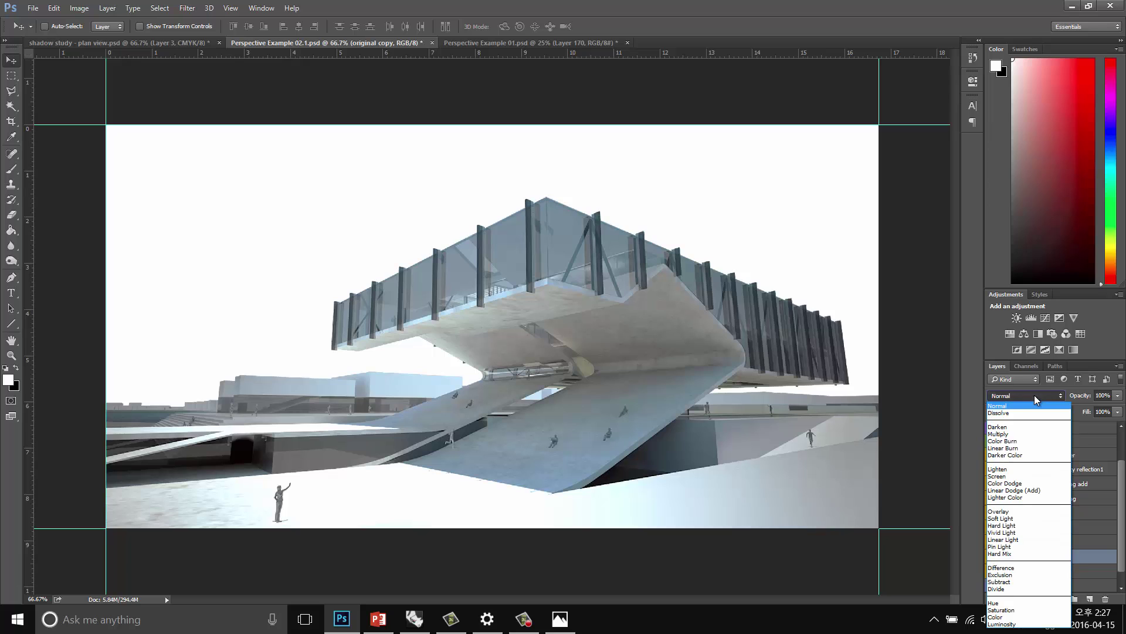
left_click(1040, 511)
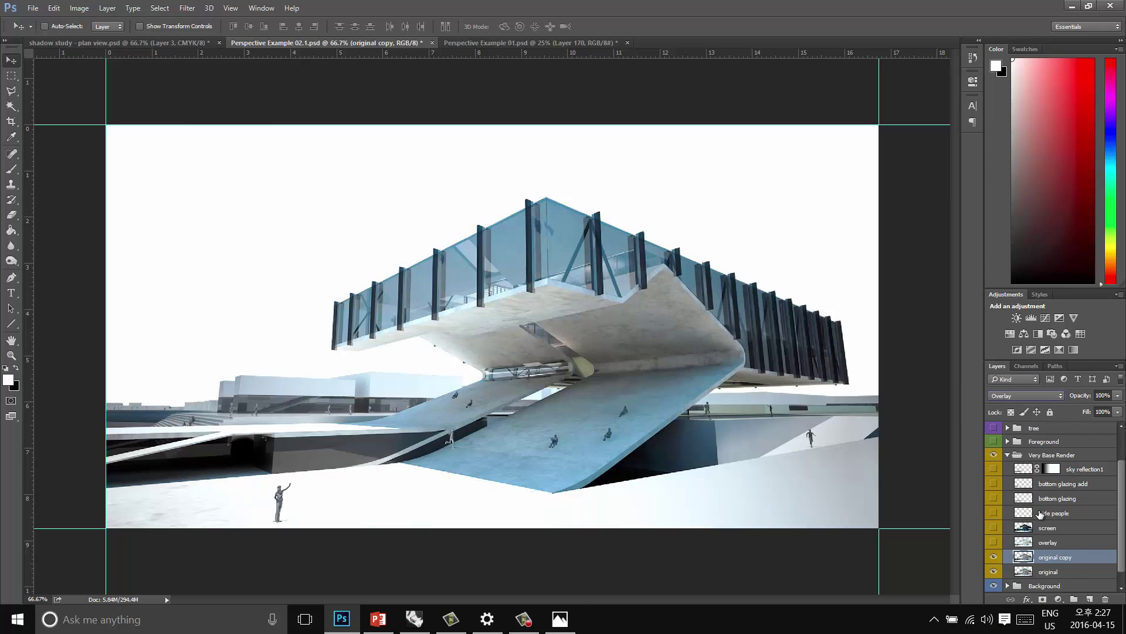
left_click(1118, 396)
left_click_drag(1108, 410, 1082, 412)
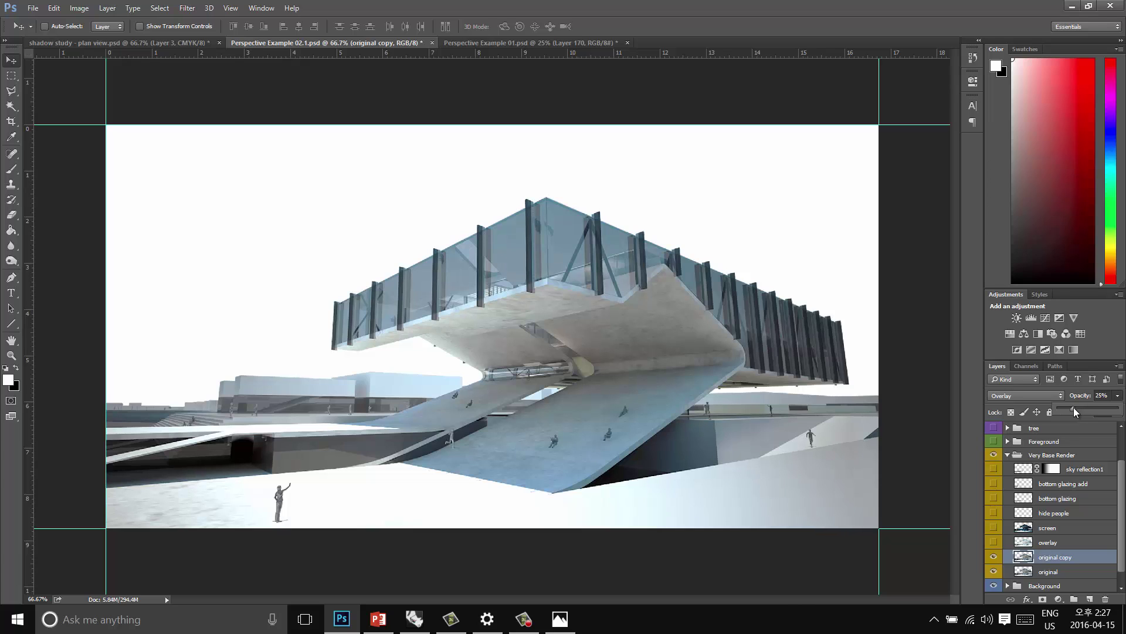
left_click(1114, 397)
type("30")
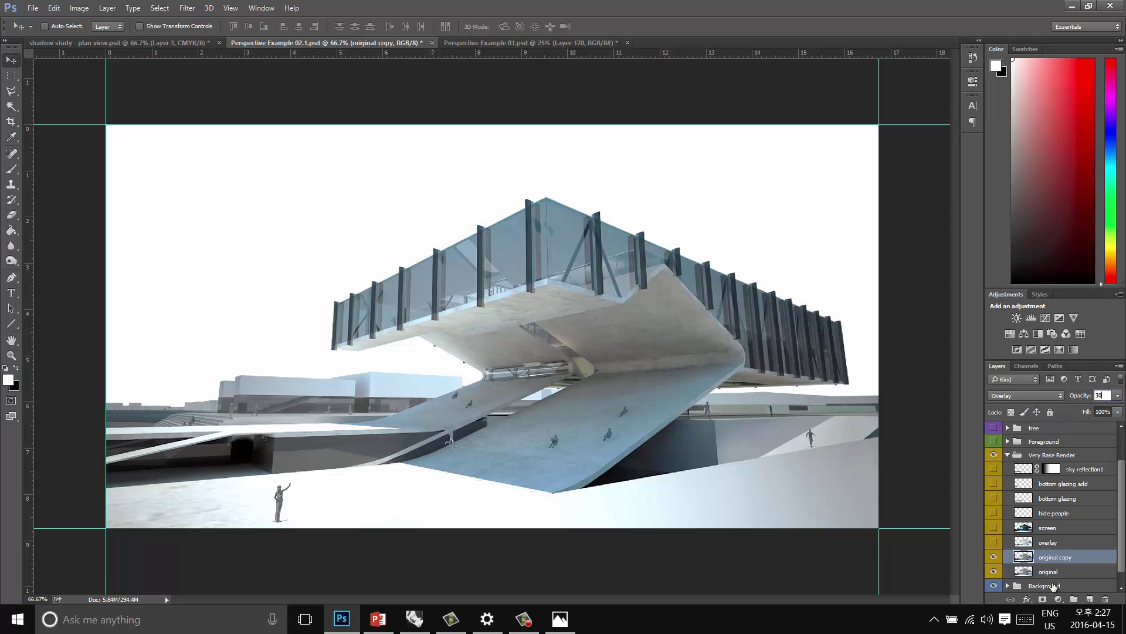
Brighten the original copy layer with a Curves adjustment, raising the RGB curve to output 183 at input 98
left_click(1053, 574)
left_click(1053, 560)
left_click(1065, 573)
left_click(1065, 558)
key("ctrl+m")
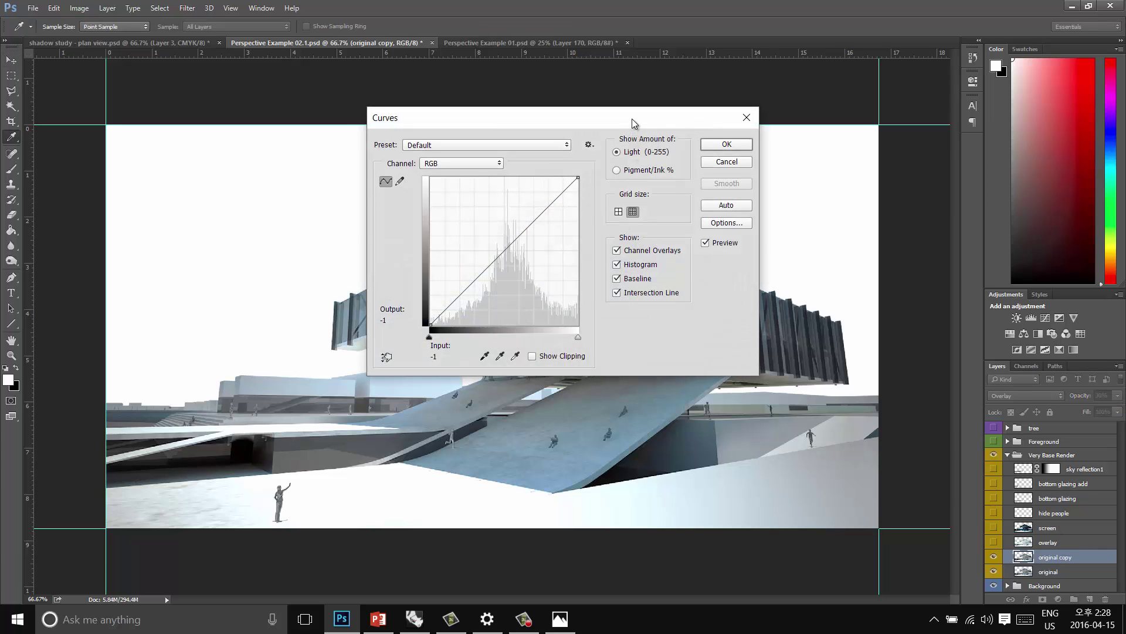
left_click_drag(632, 120, 637, 150)
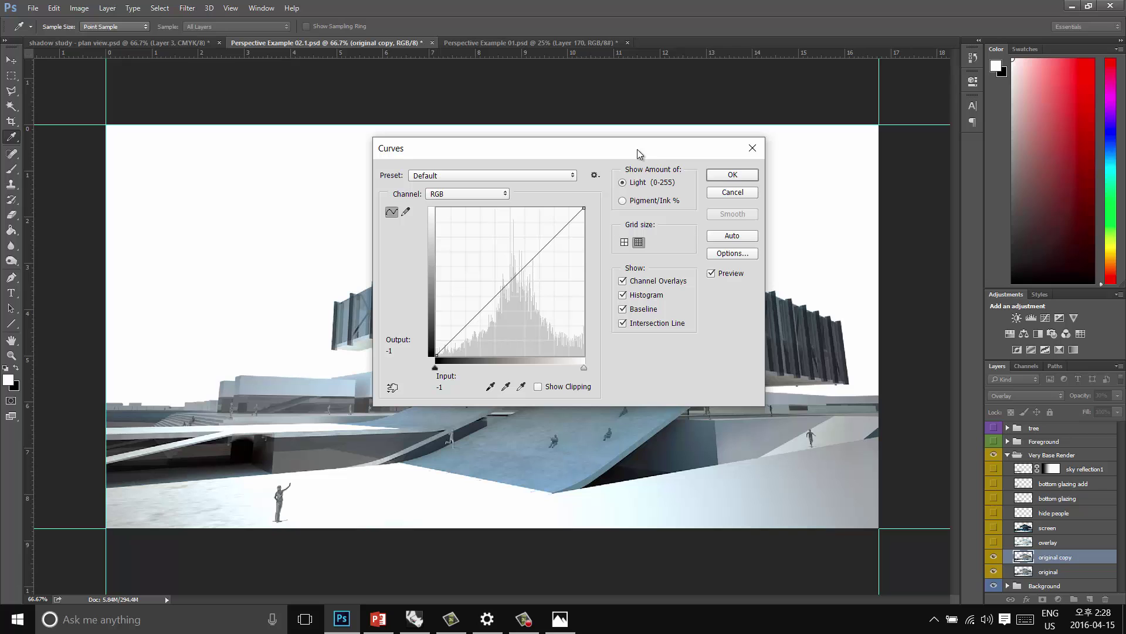
left_click_drag(516, 274, 505, 263)
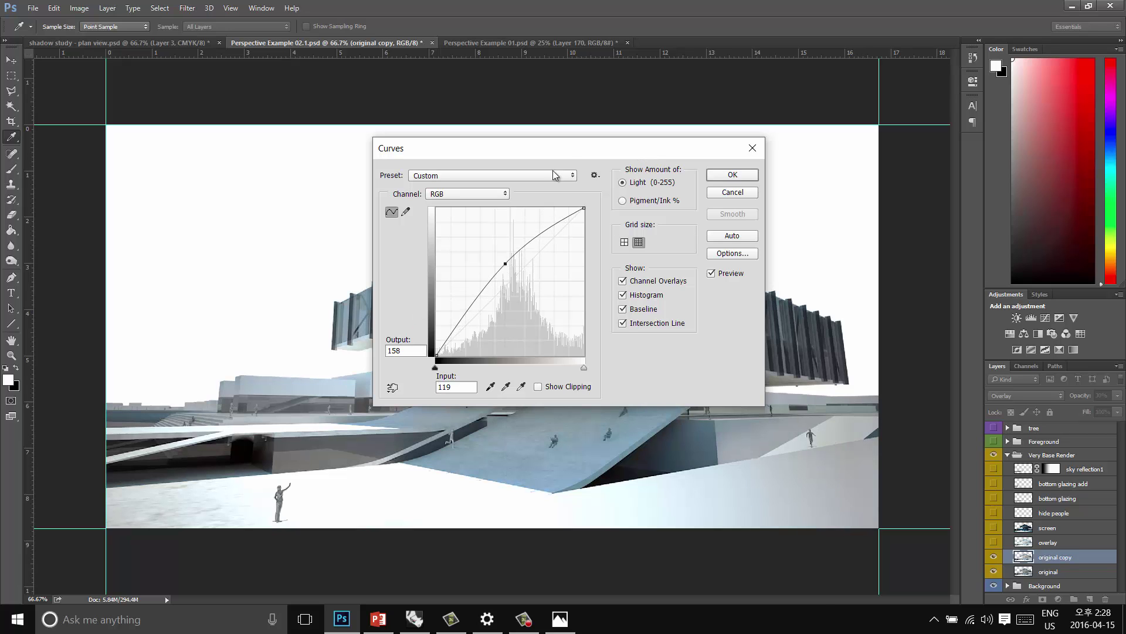
left_click_drag(568, 150, 981, 125)
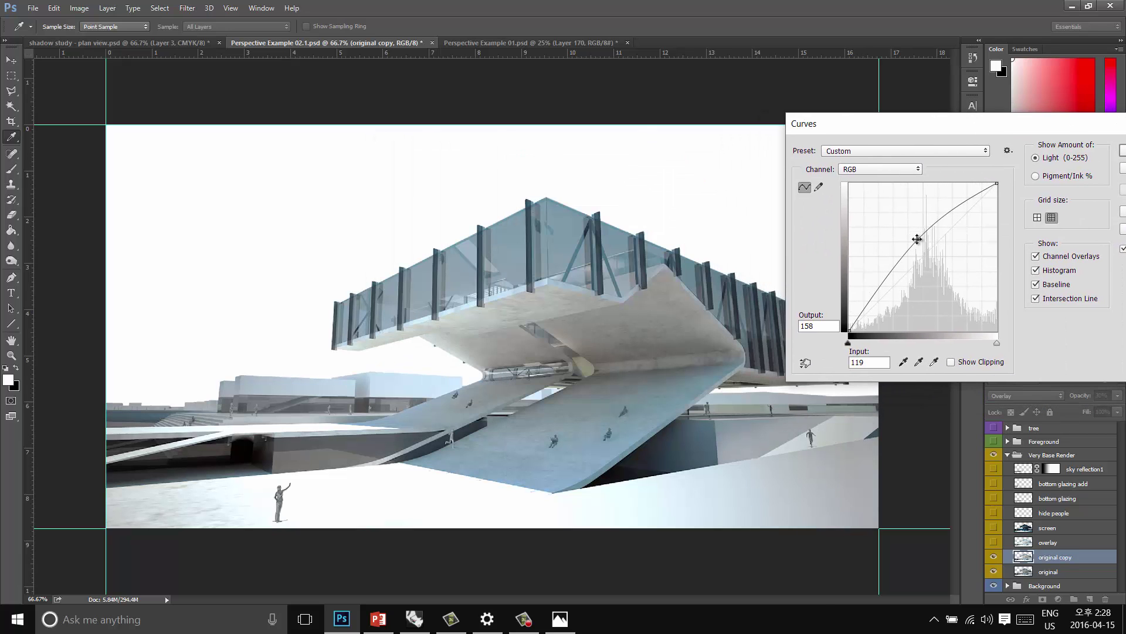
mouse_move(917, 239)
left_mouse_down()
mouse_move(898, 217)
mouse_move(907, 224)
left_mouse_up()
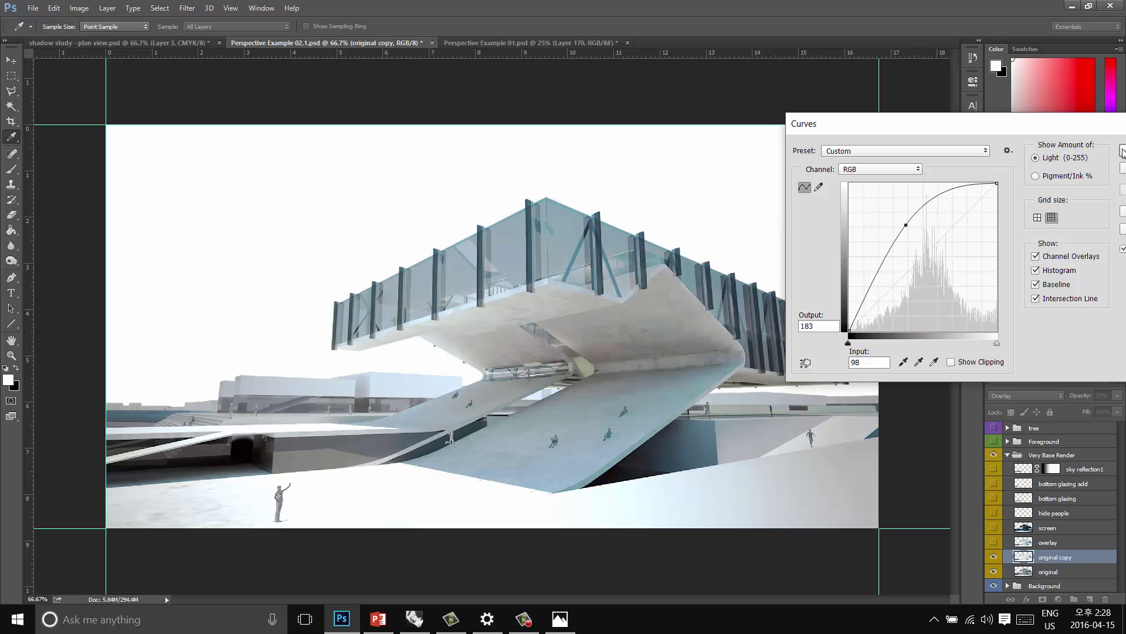
left_click(1123, 151)
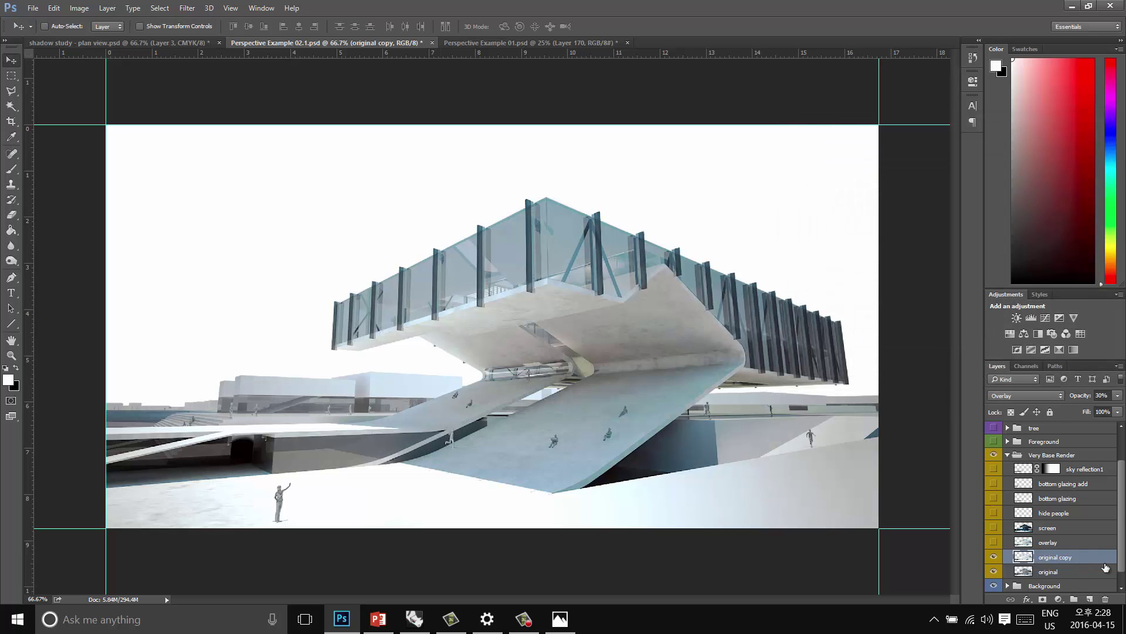
Rename the original copy layer as overlay
double_click(1084, 561)
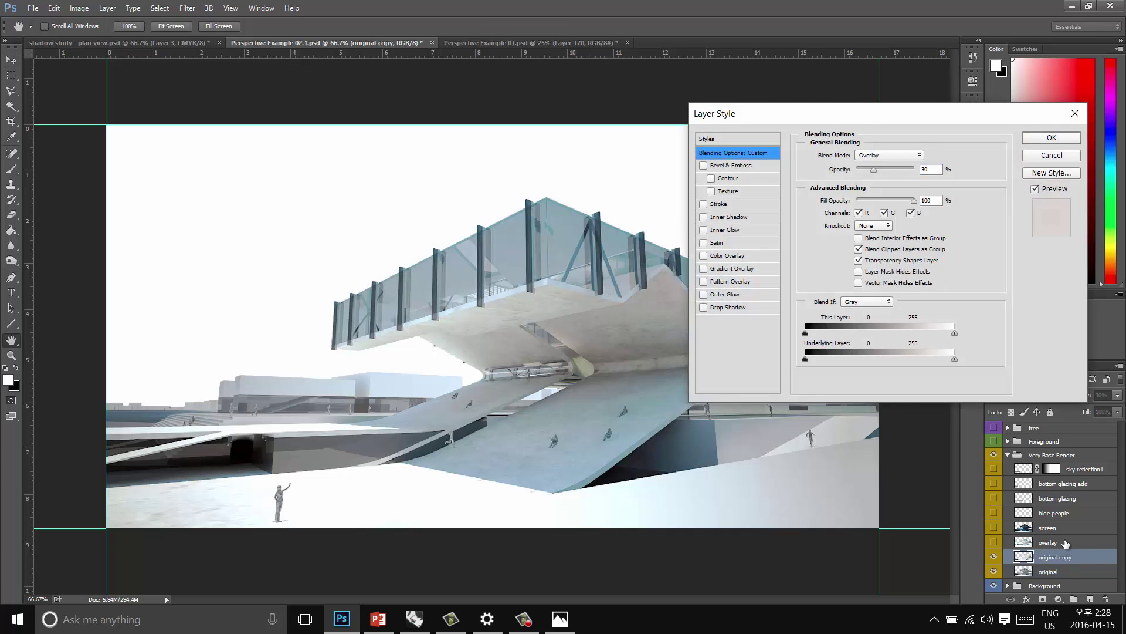
left_click(1052, 156)
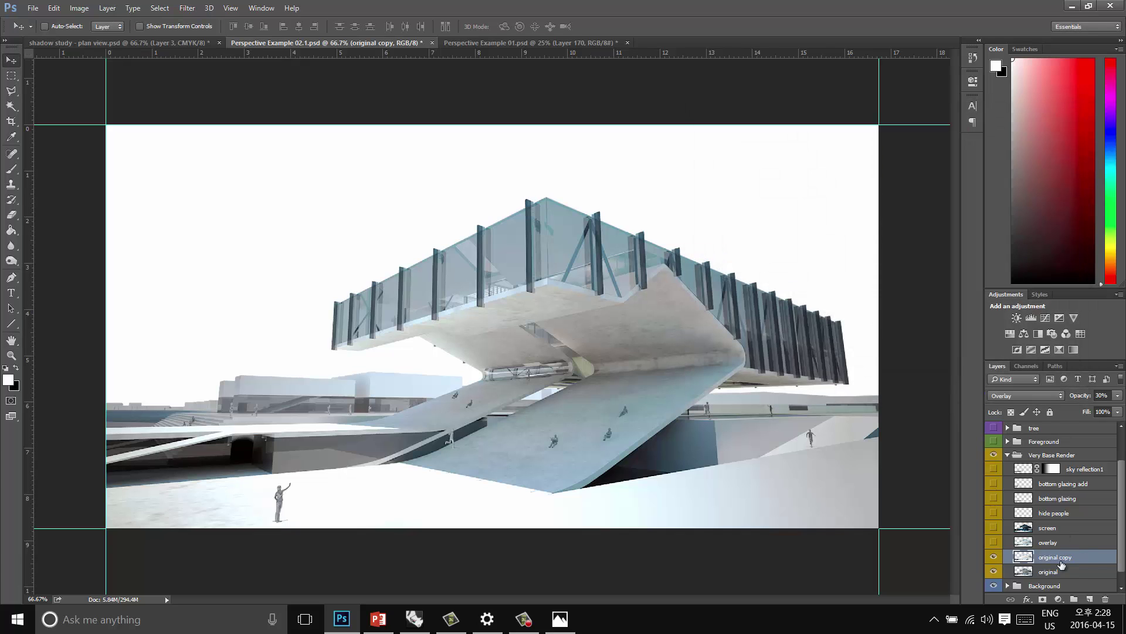
double_click(1055, 558)
type("overlay")
key("Return")
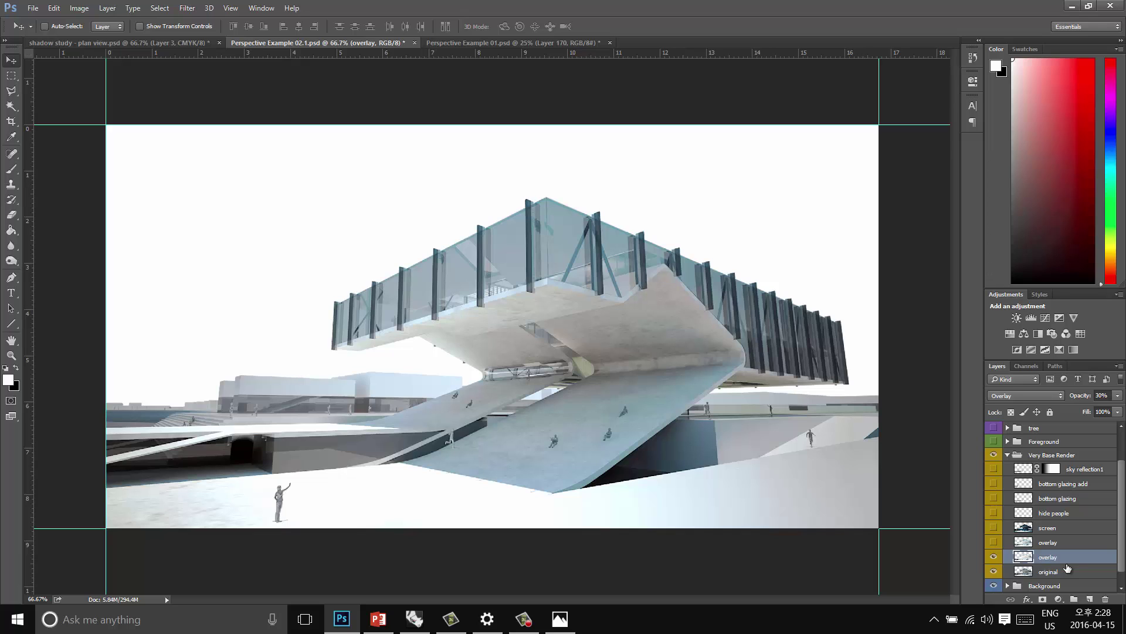
Duplicate the new overlay layer and set the copy's blend mode to Screen
left_click_drag(1068, 561, 1089, 599)
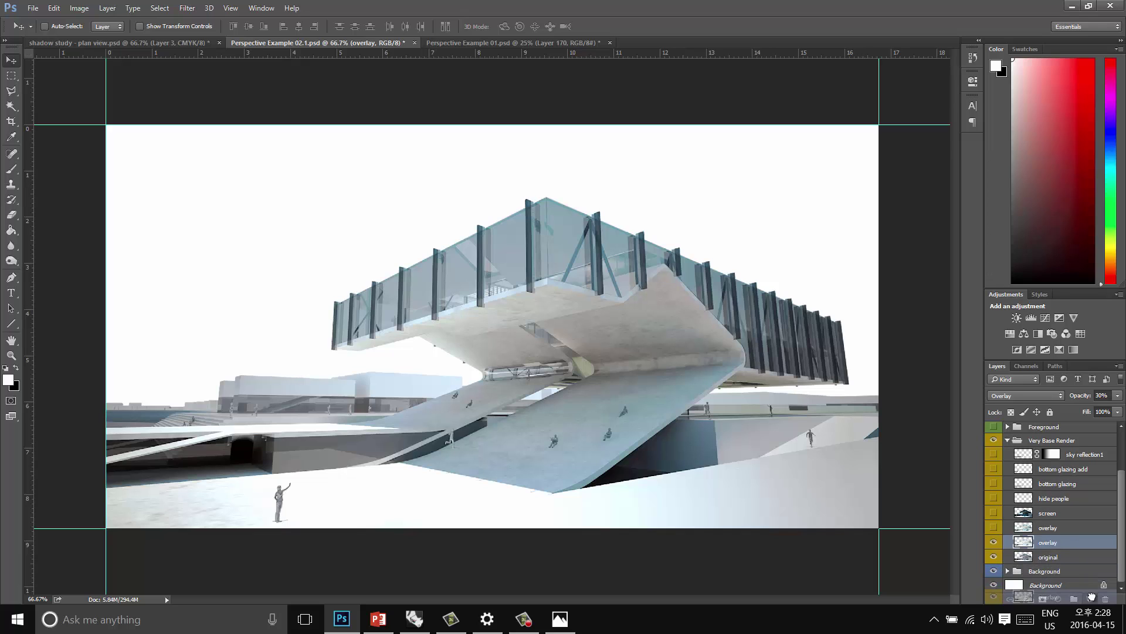
left_click(1045, 394)
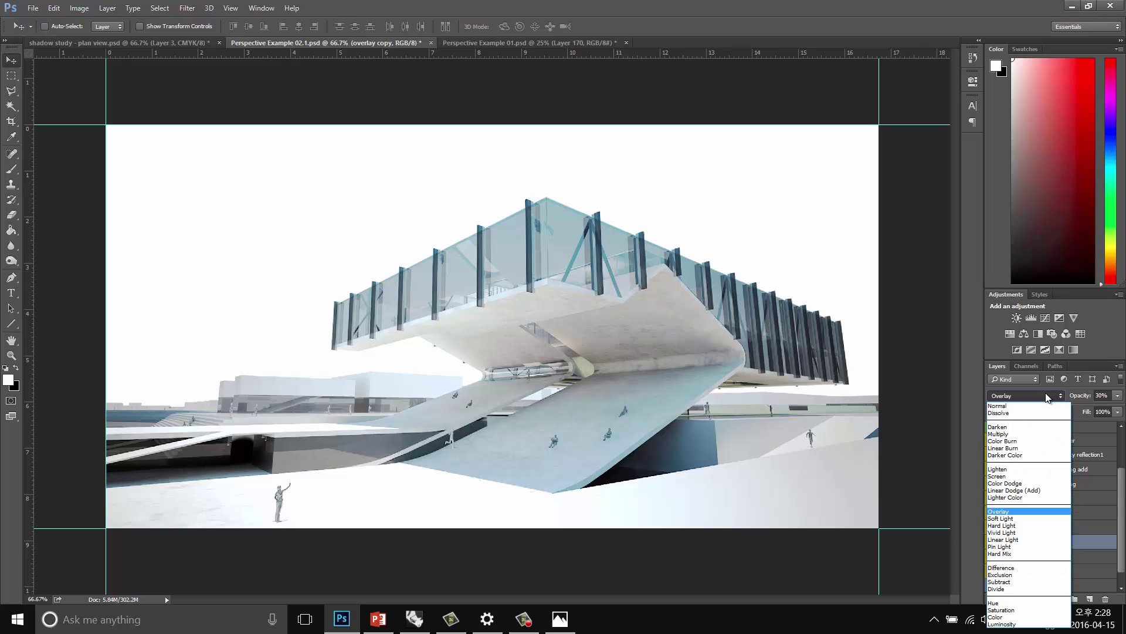
left_click(1034, 477)
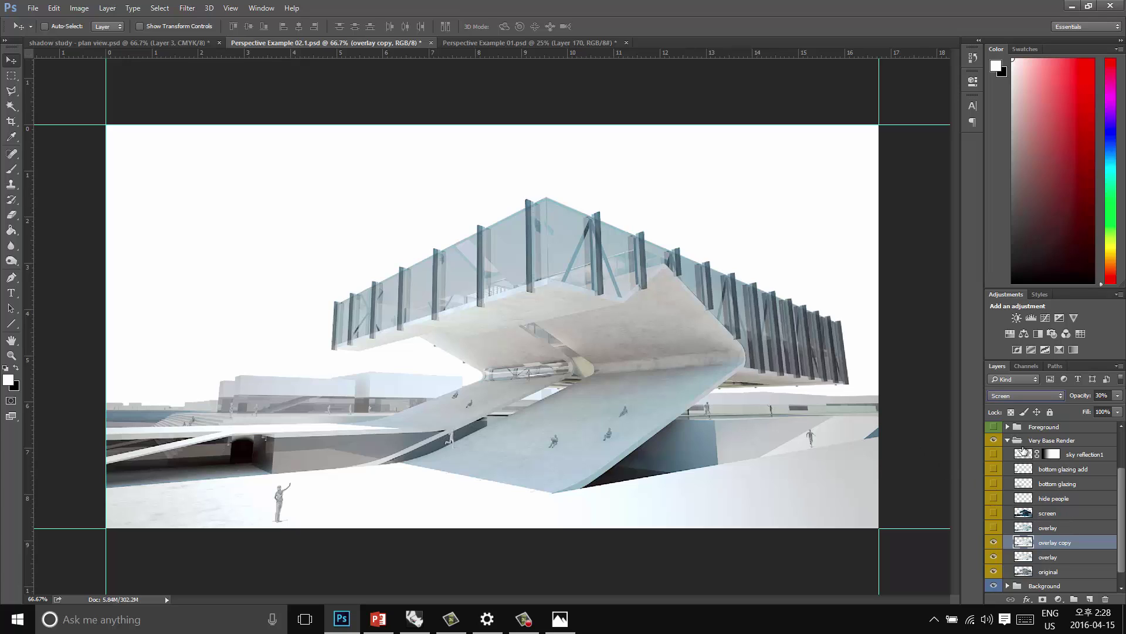
Apply Brightness/Contrast to the overlay copy layer with brightness -115 and contrast 20
left_click(1056, 557)
left_click(1057, 543)
left_click(79, 9)
mouse_move(100, 42)
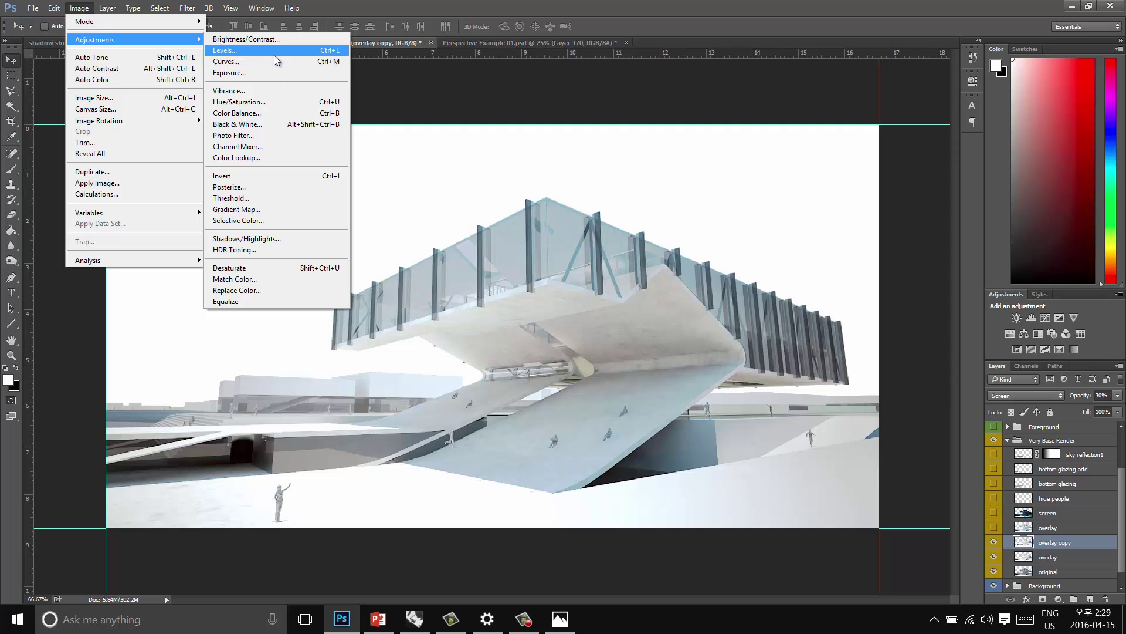
left_click(284, 40)
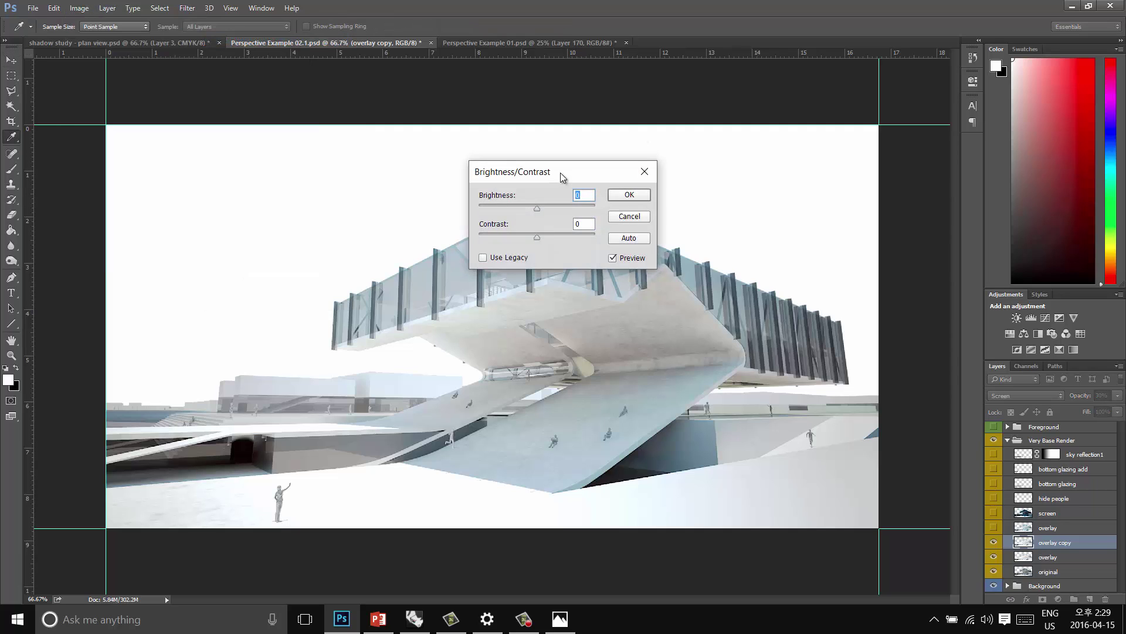
left_click_drag(562, 174, 745, 137)
left_click_drag(721, 203, 678, 174)
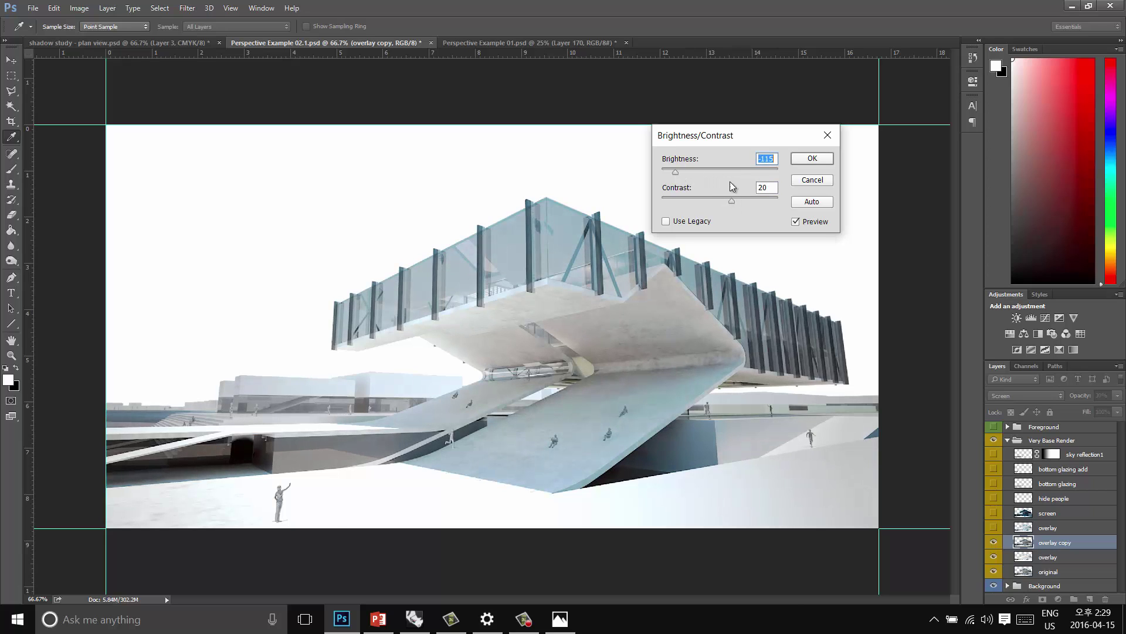
left_click(812, 158)
key("v")
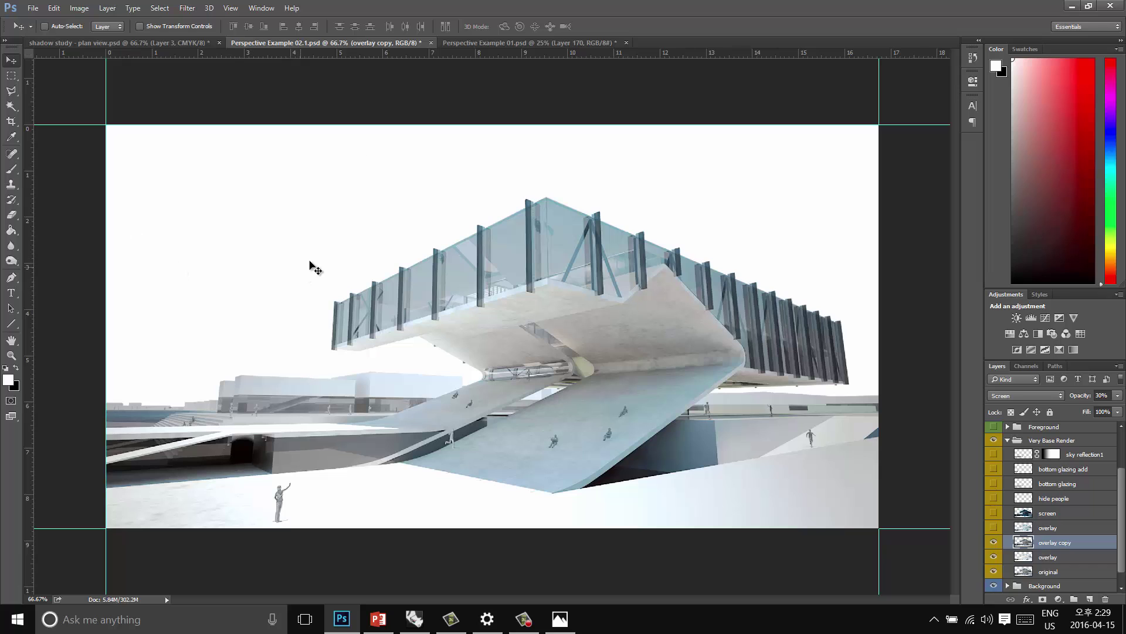
Toggle the visibility of the overlay and overlay copy layers to compare the render with and without them
left_click(994, 557)
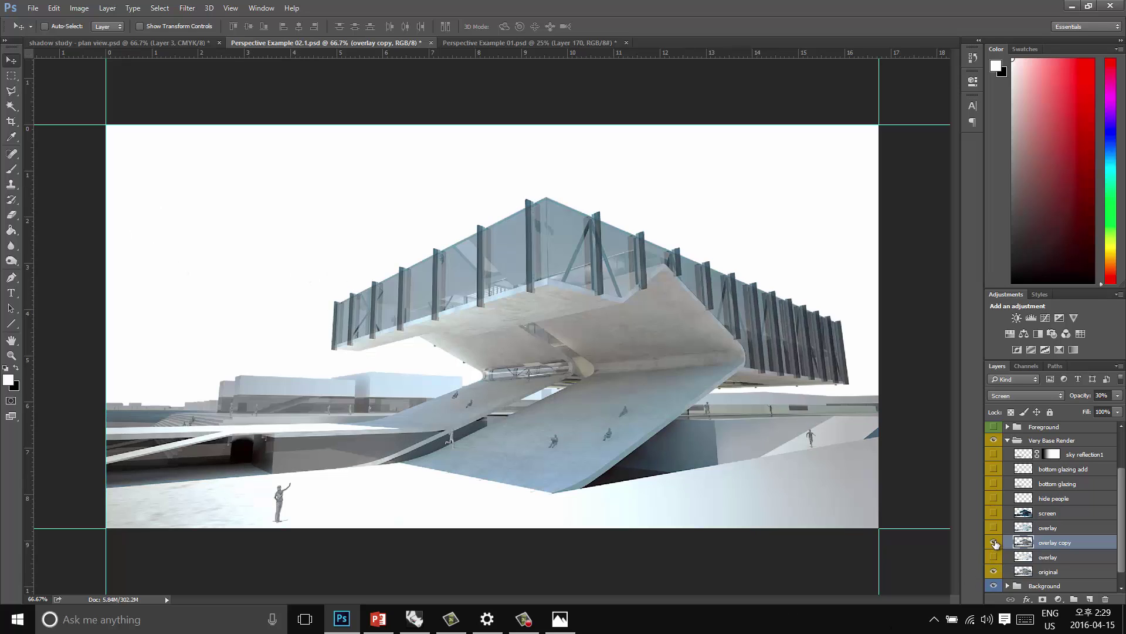
left_click(994, 542)
left_click(994, 557)
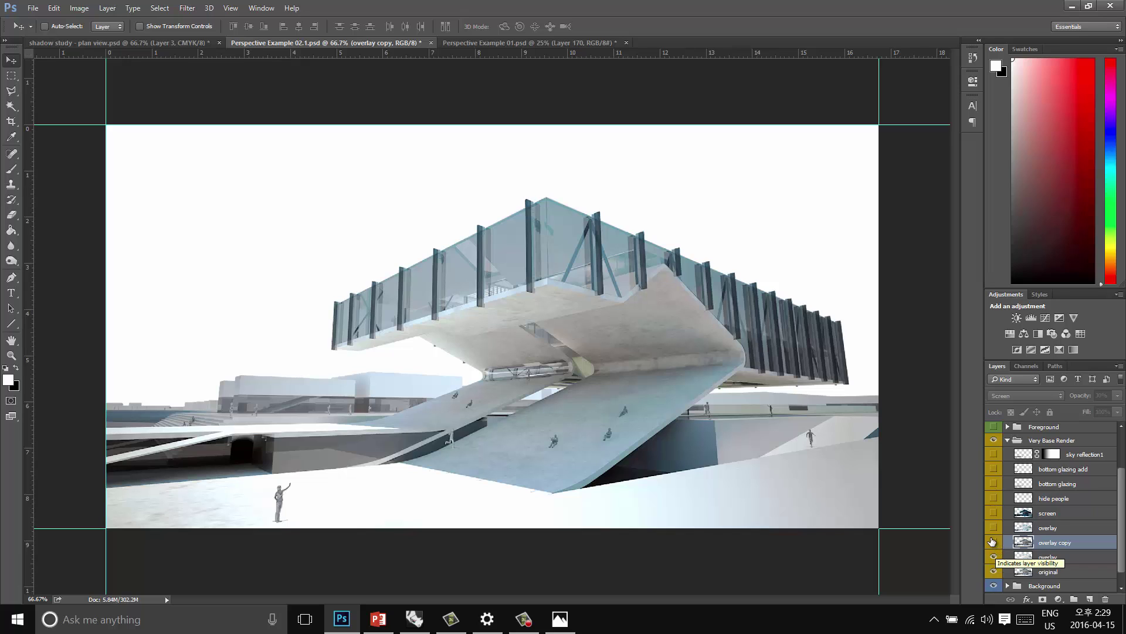
left_click(993, 543)
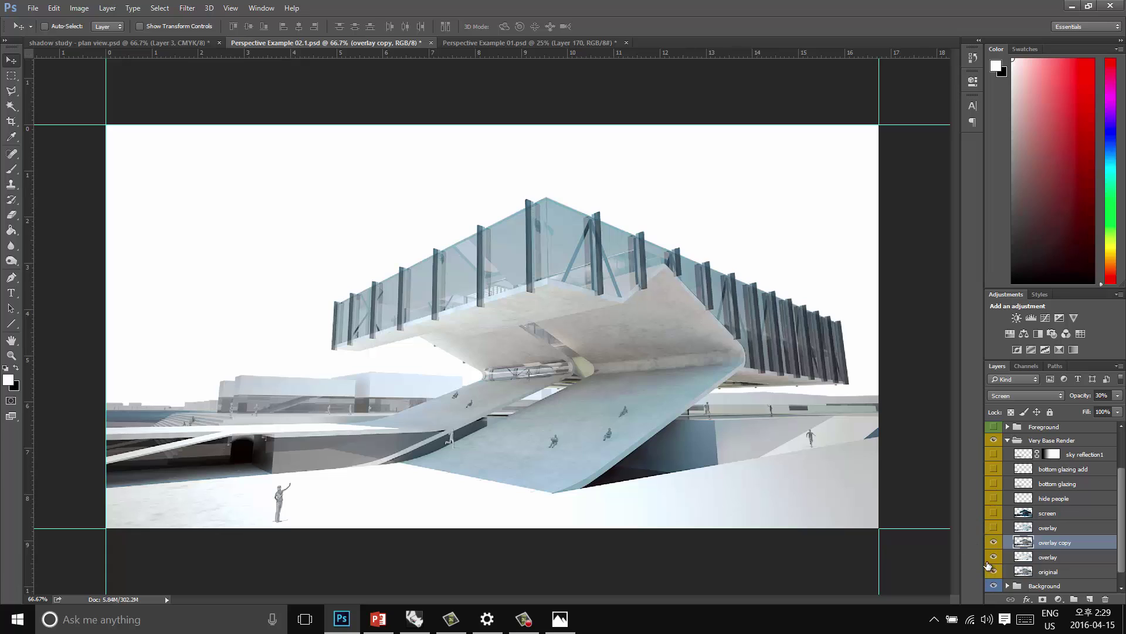
Select the bottom glazing layer and draw a 0 px feather rectangular selection in the white sky beside the building
left_click(1071, 485)
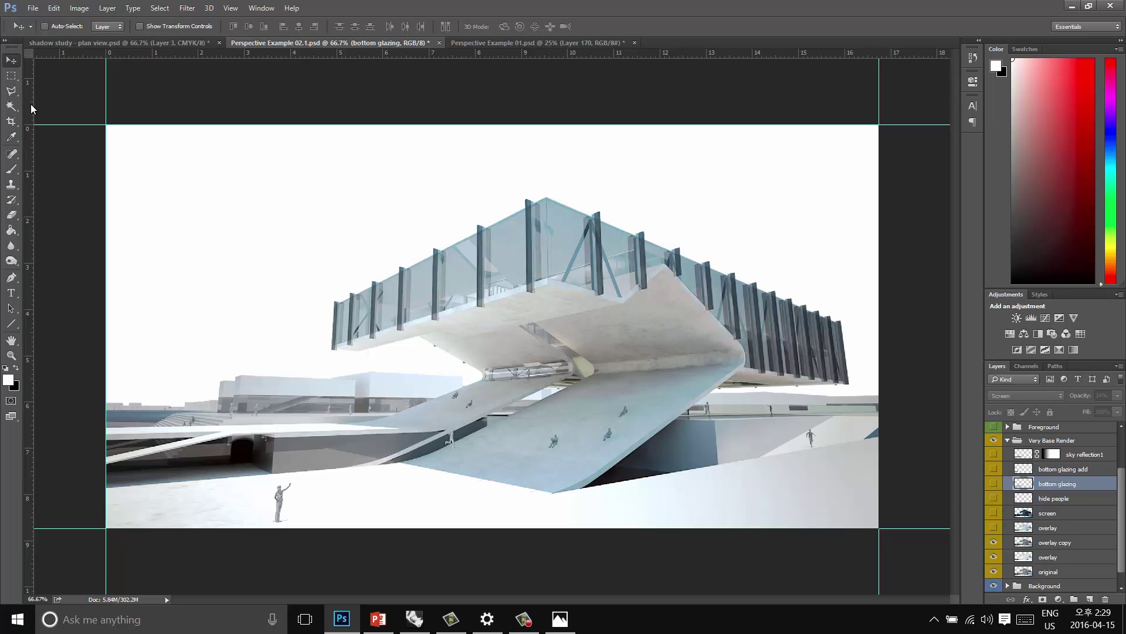
left_click(11, 75)
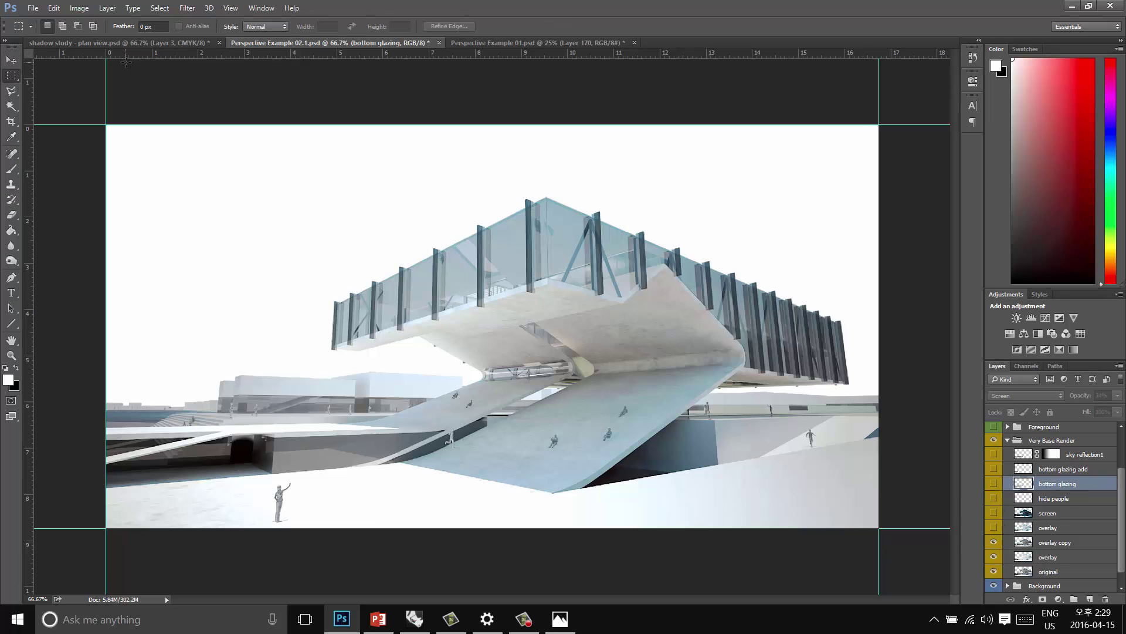
left_click_drag(159, 28, 143, 28)
left_click(305, 481)
left_click_drag(266, 277, 346, 219)
Create a new layer above bottom glazing, fill the rectangular selection with black using the Paint Bucket and deselect
left_click(13, 231)
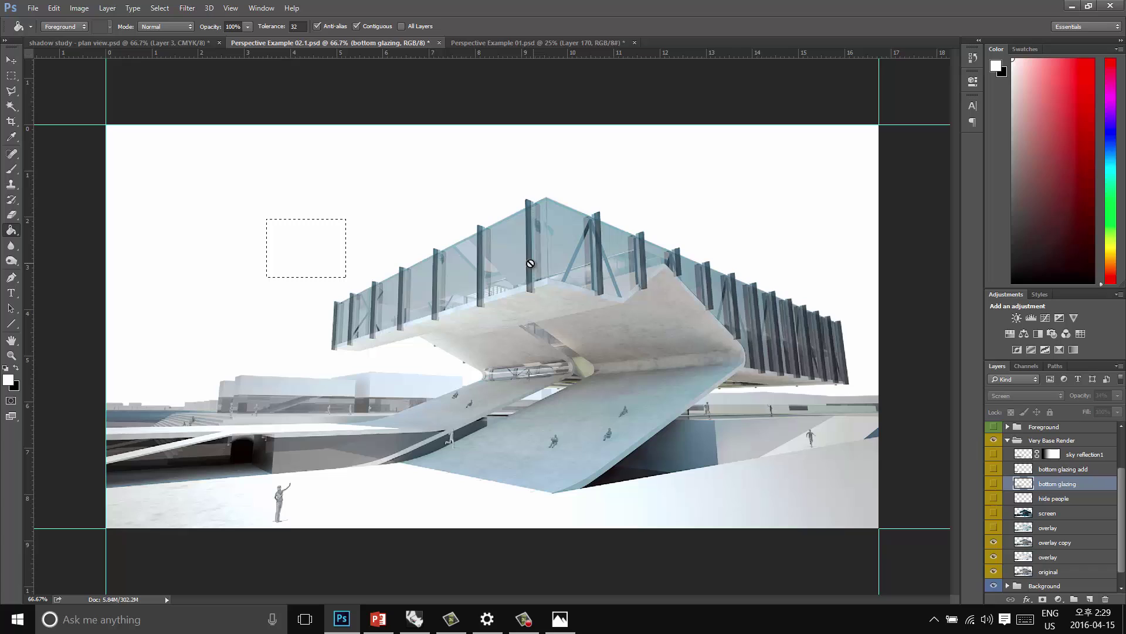
left_click(1090, 600)
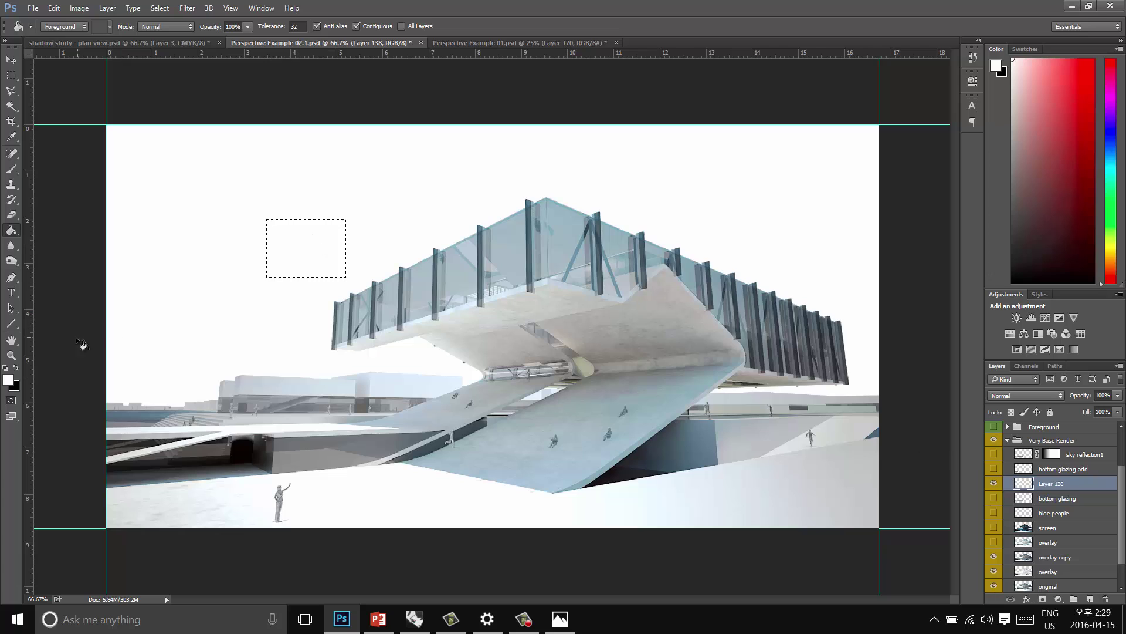
left_click(16, 368)
left_click(305, 242)
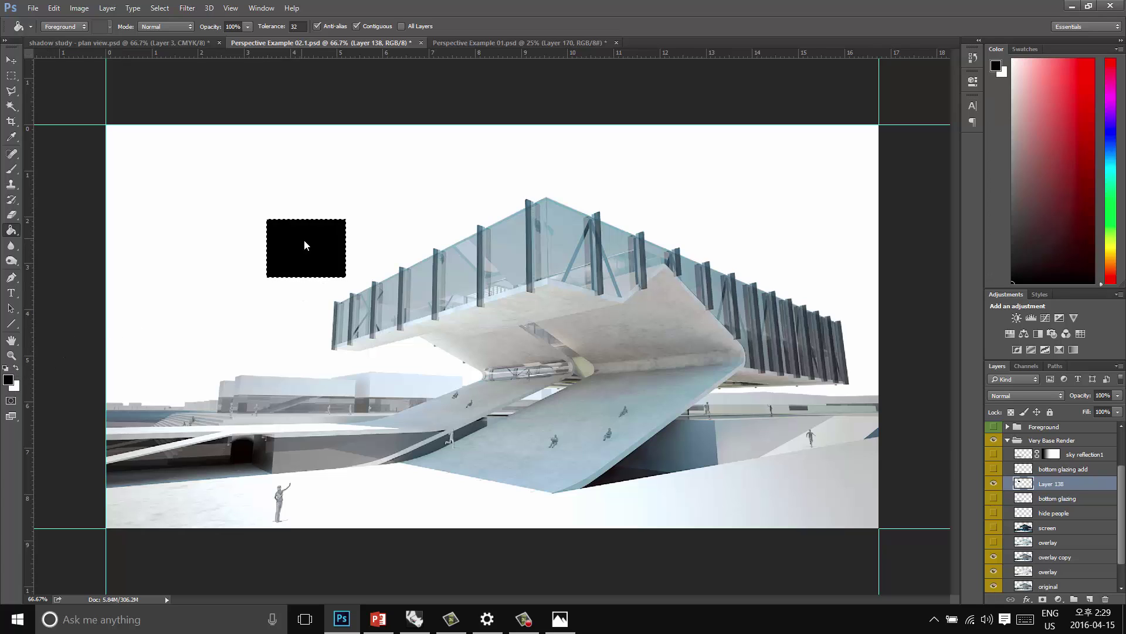
left_click(12, 78)
left_click(234, 237)
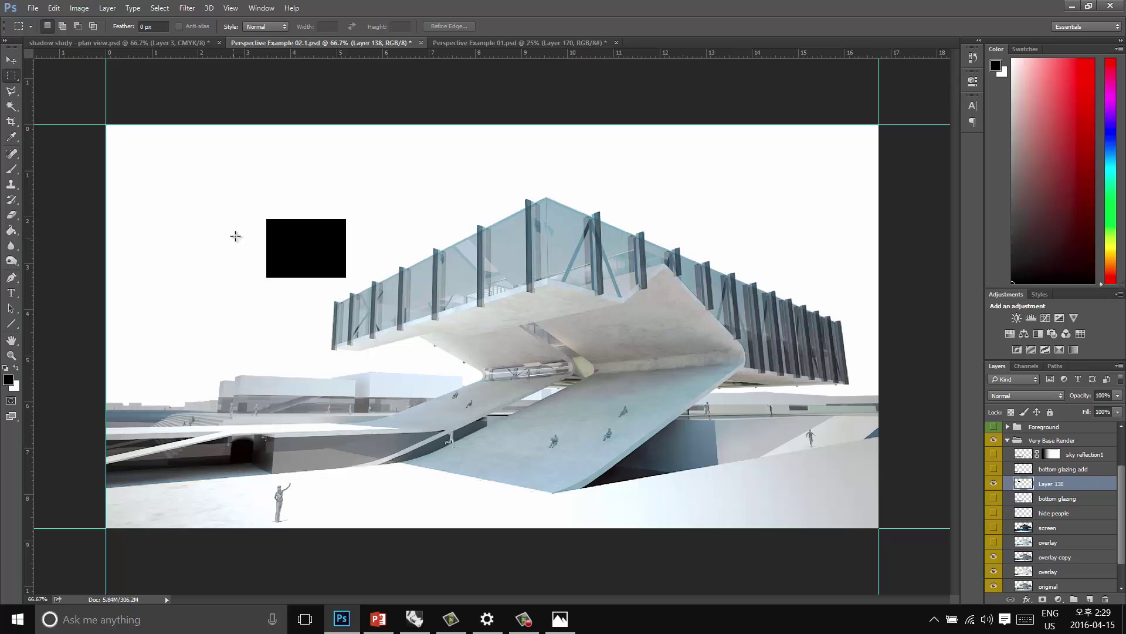
Fill a rectangular selection with 32 px feather beside the black rectangle in the sky with black, and deselect
left_click(168, 27)
type("32")
left_click_drag(237, 224, 164, 274)
key("g")
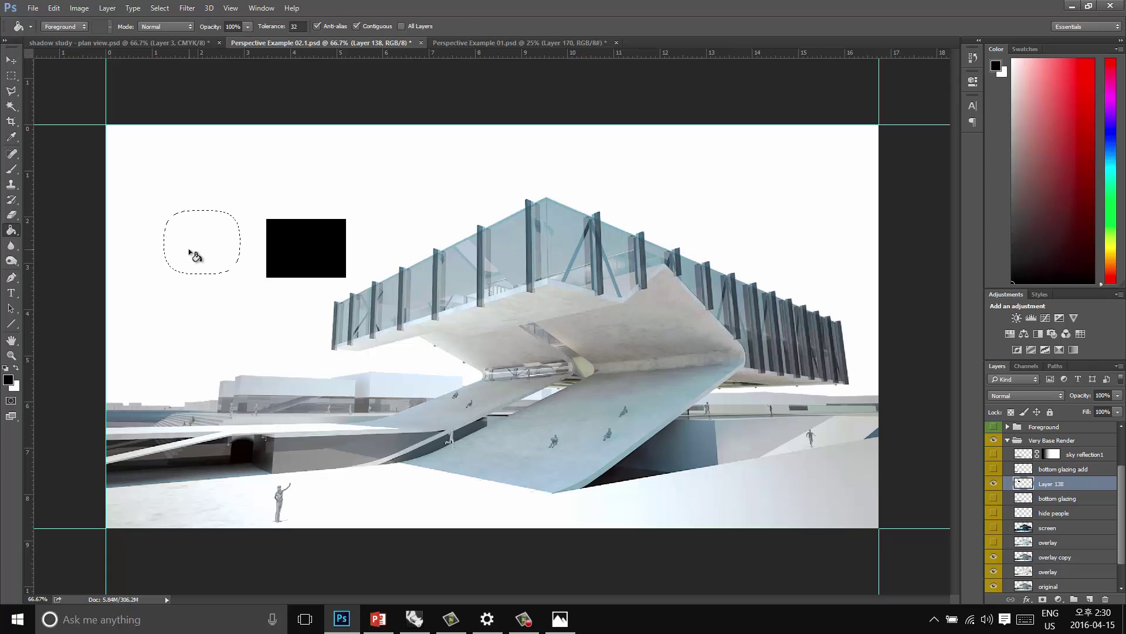
left_click(199, 241)
key("ctrl+d")
key("m")
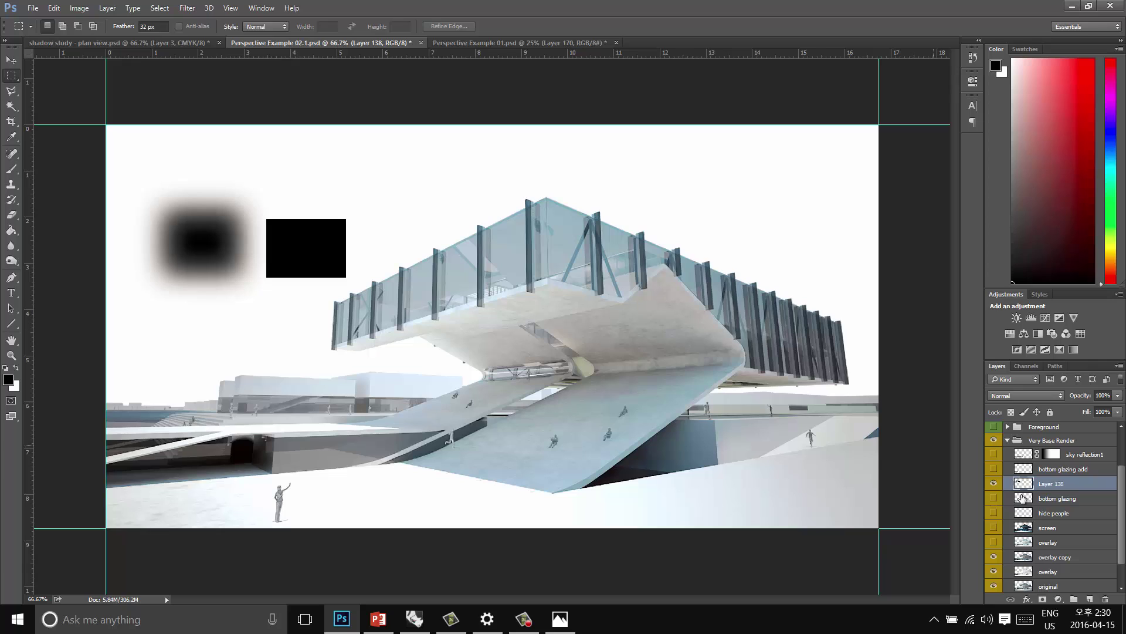
Delete the layer holding the two black test shapes and show the hide people and bottom glazing layers
left_click_drag(1075, 486, 1105, 600)
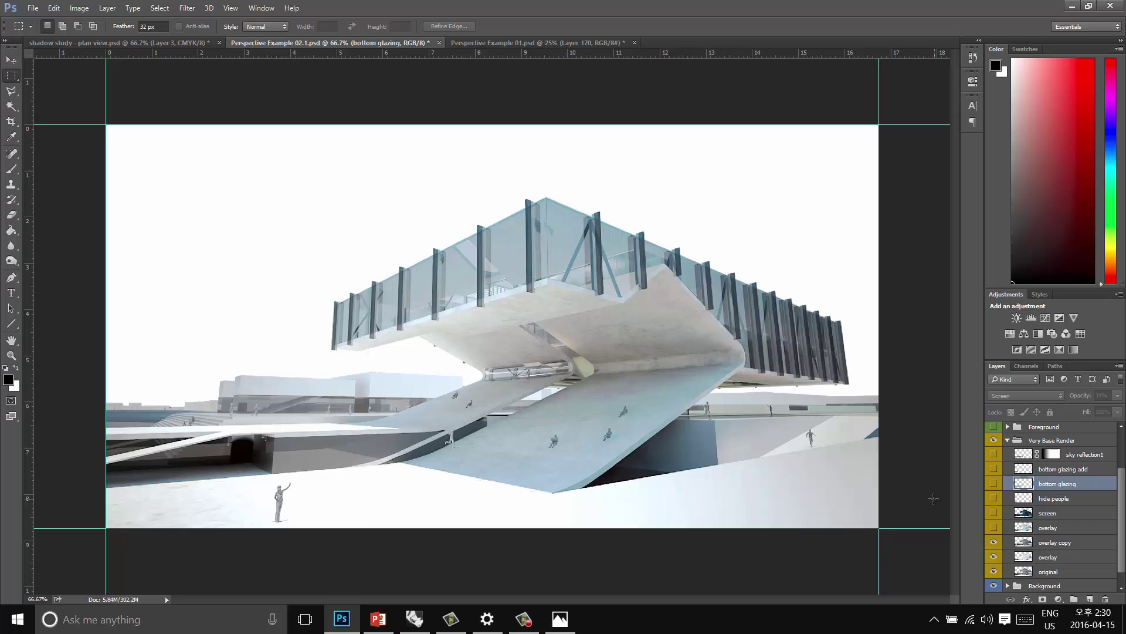
left_click(993, 498)
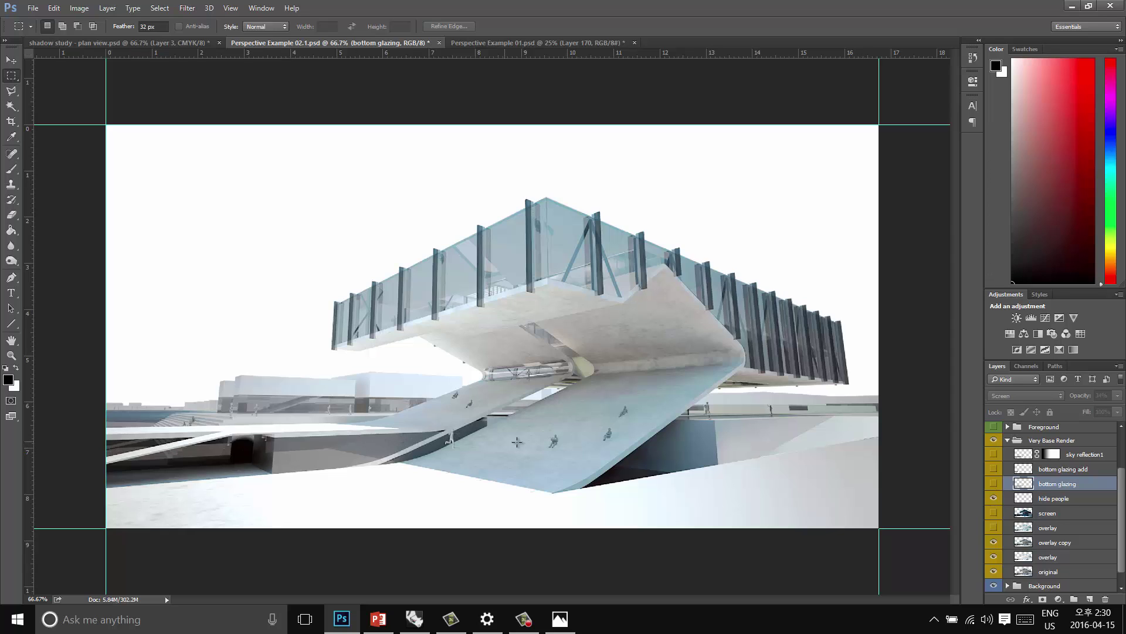
left_click(994, 483)
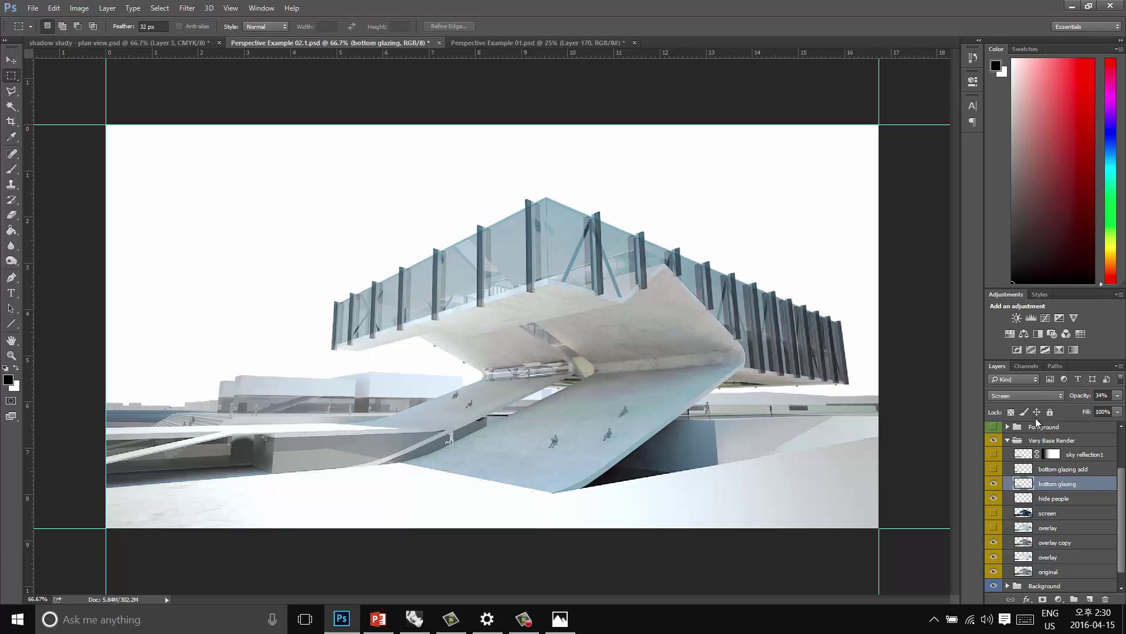
Set the bottom glazing layer to Normal blending at 100% opacity
left_click(1026, 396)
left_click(1027, 403)
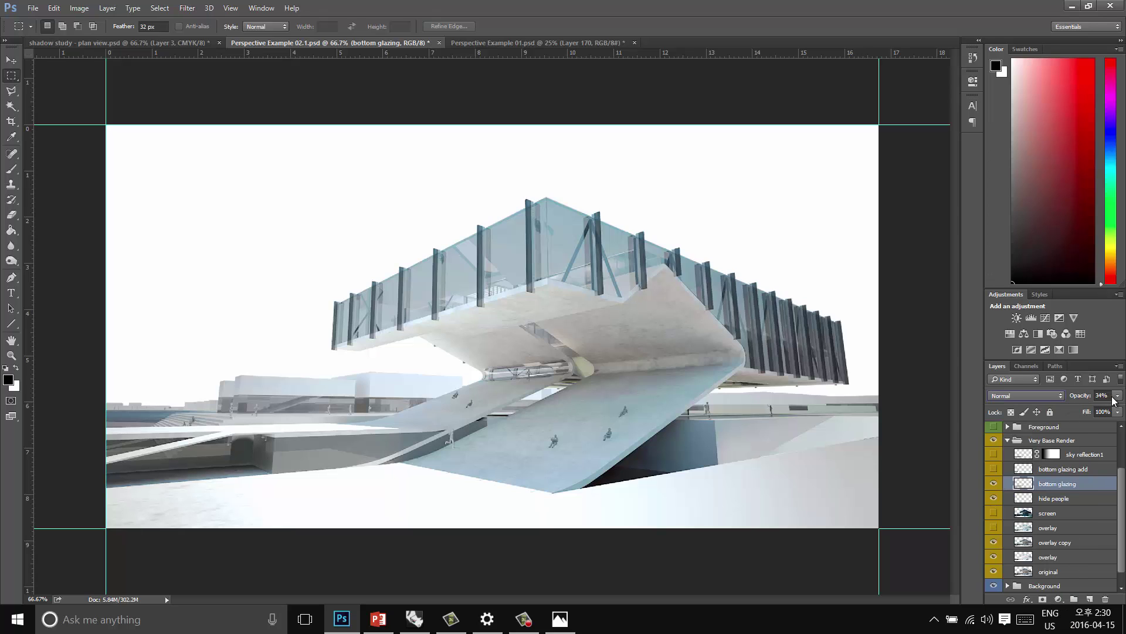
left_click(1118, 395)
left_click_drag(1078, 408, 1121, 408)
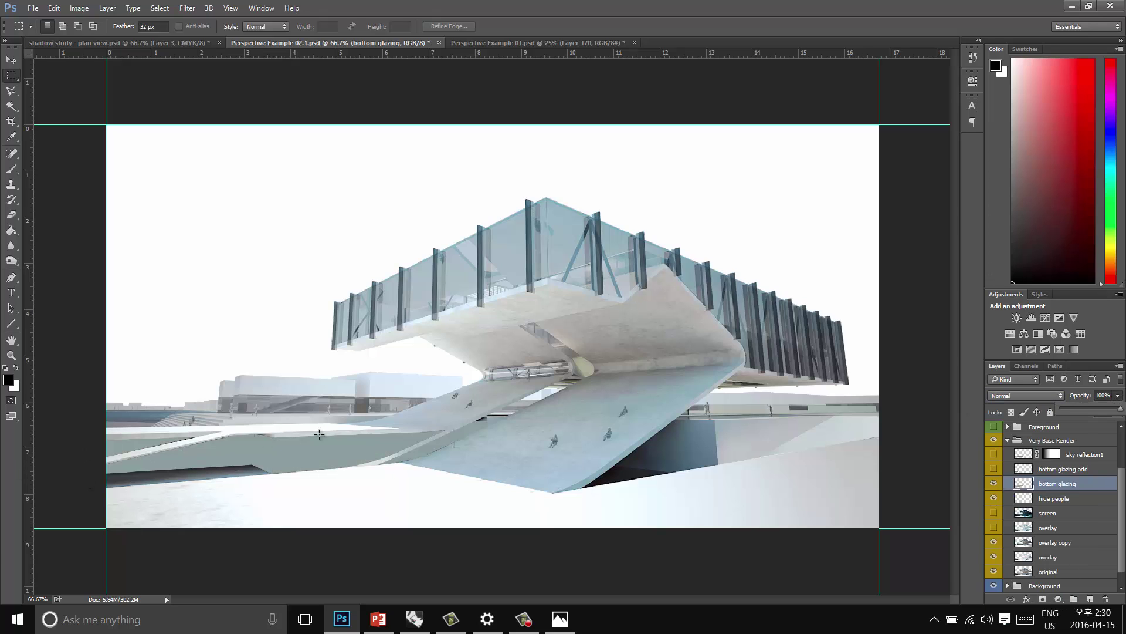
Set the bottom glazing layer's blend mode to Screen and its opacity to 25%
left_click(1050, 396)
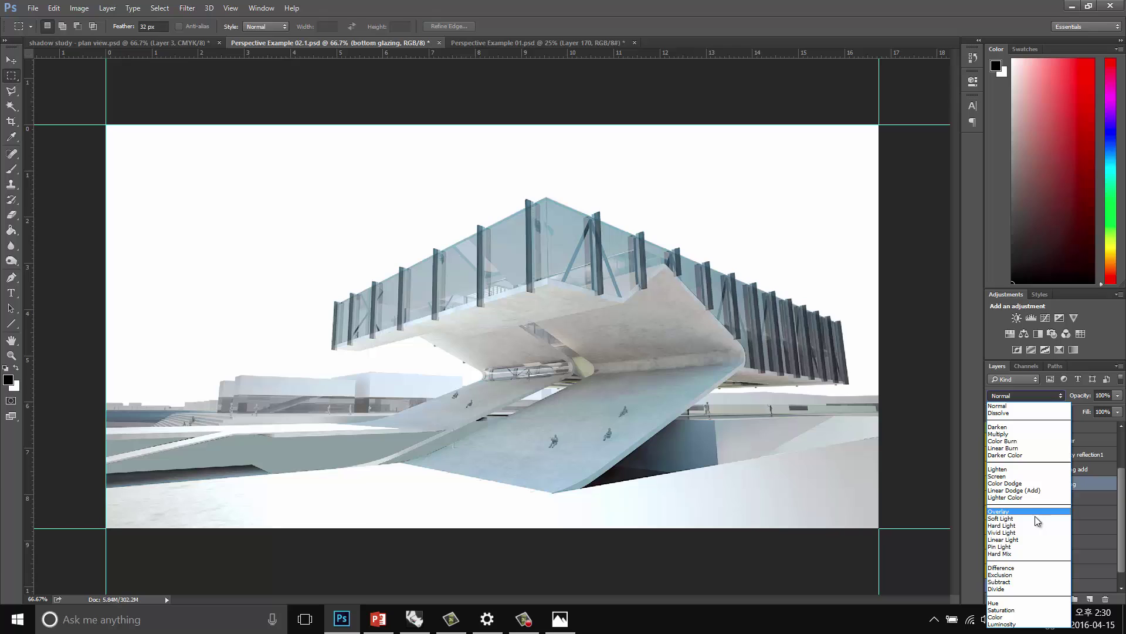
left_click(1050, 476)
left_click(1120, 396)
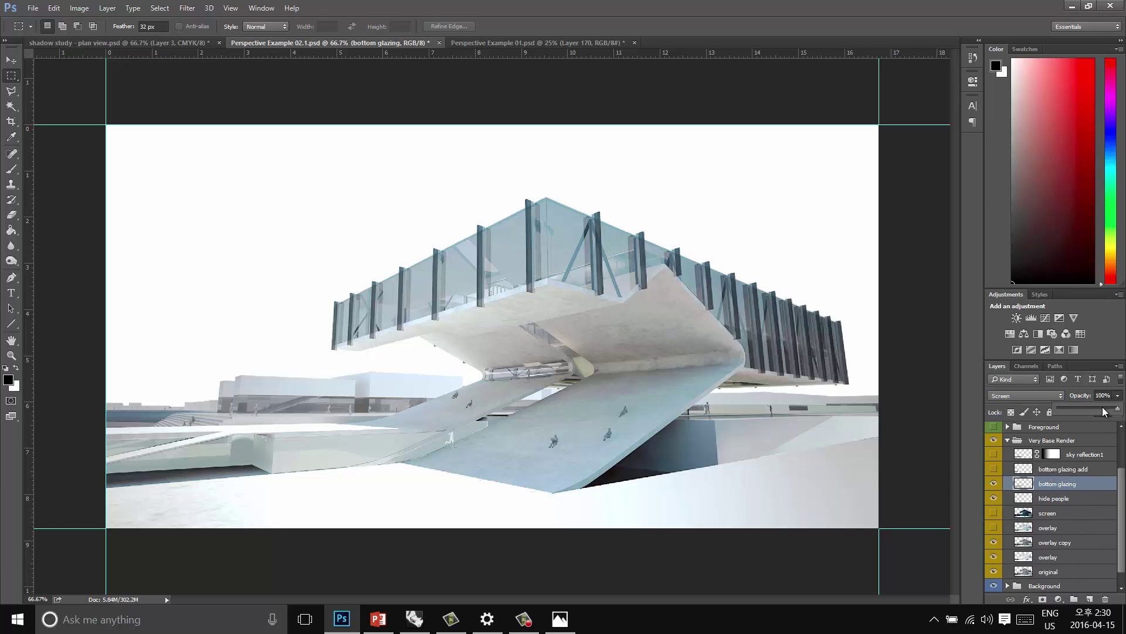
left_click_drag(1107, 410, 1072, 413)
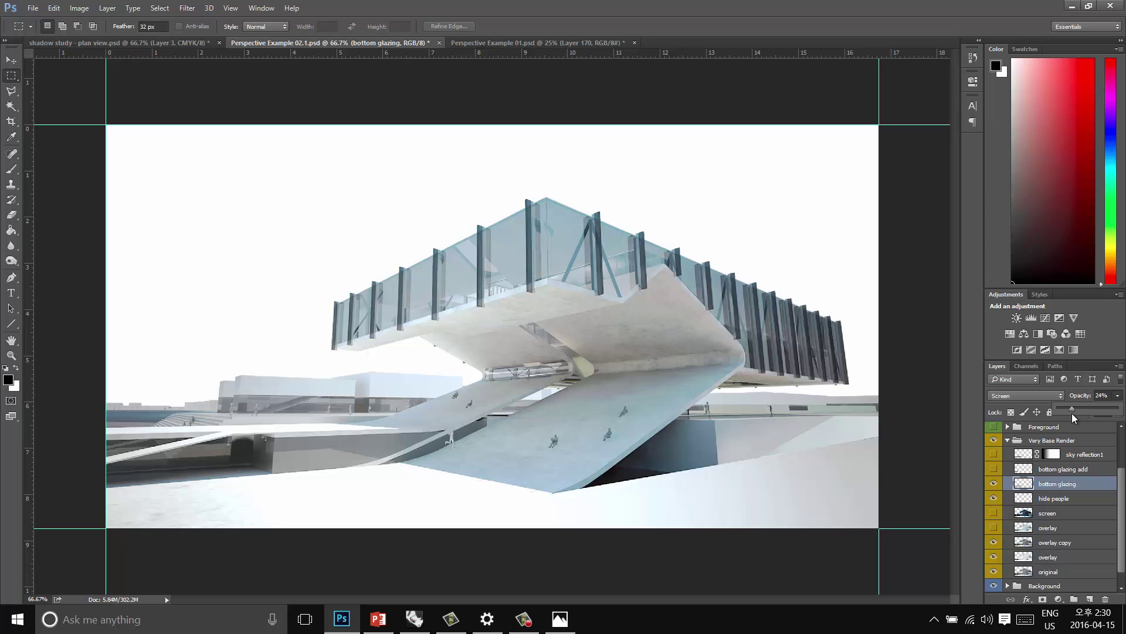
left_click(1110, 395)
type("25")
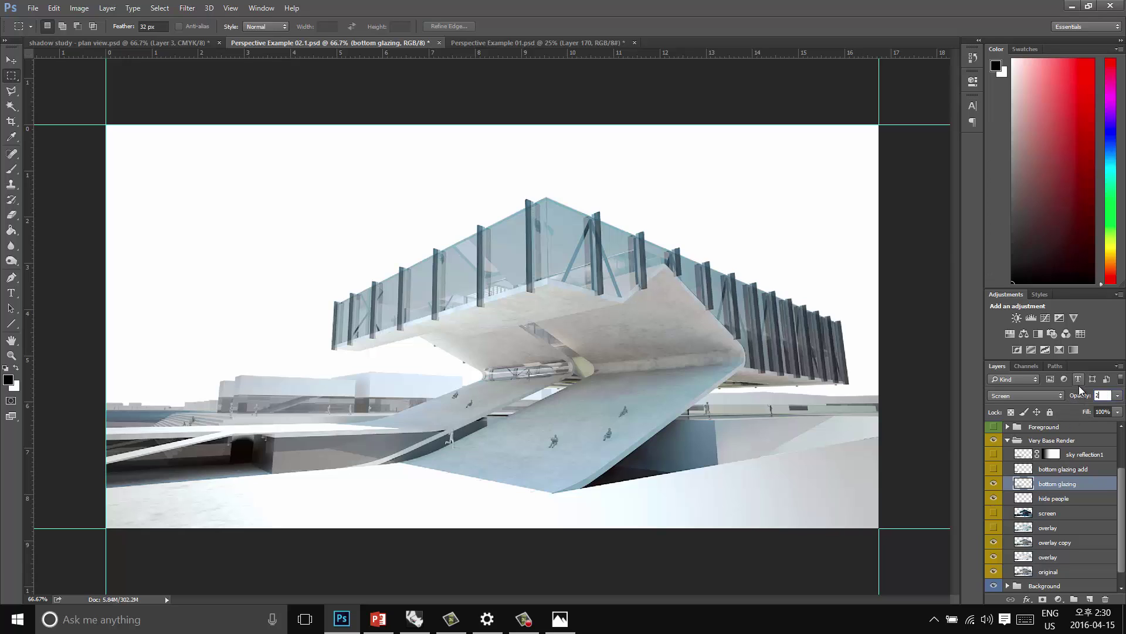
Show the bottom glazing add and sky reflection1 layers, leaving sky reflection1 selected
left_click(1061, 468)
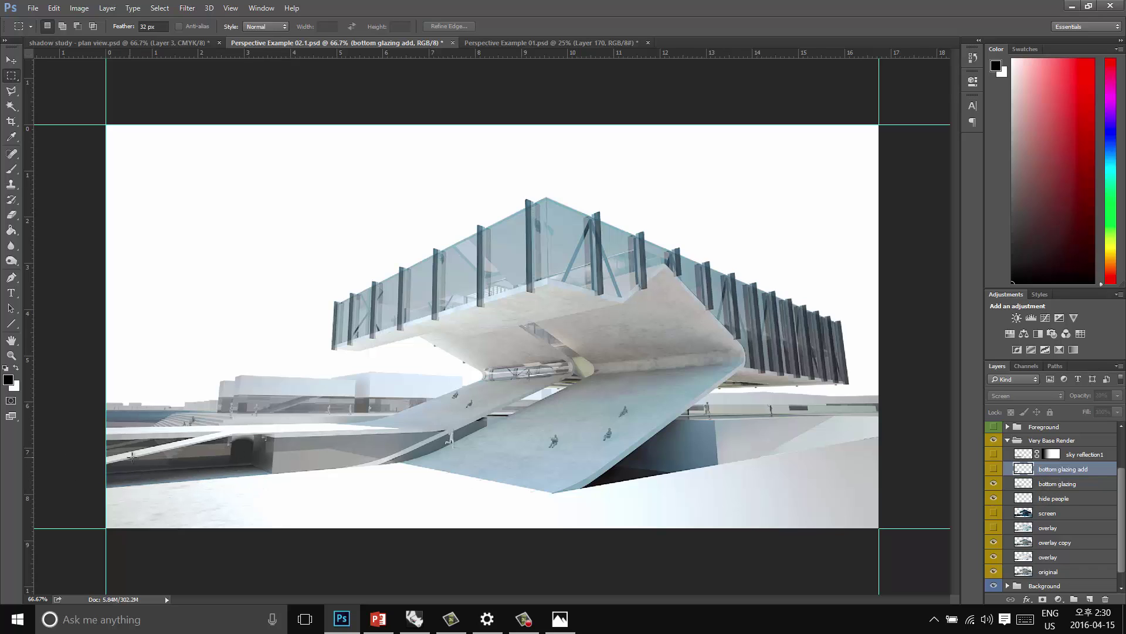
left_click(993, 469)
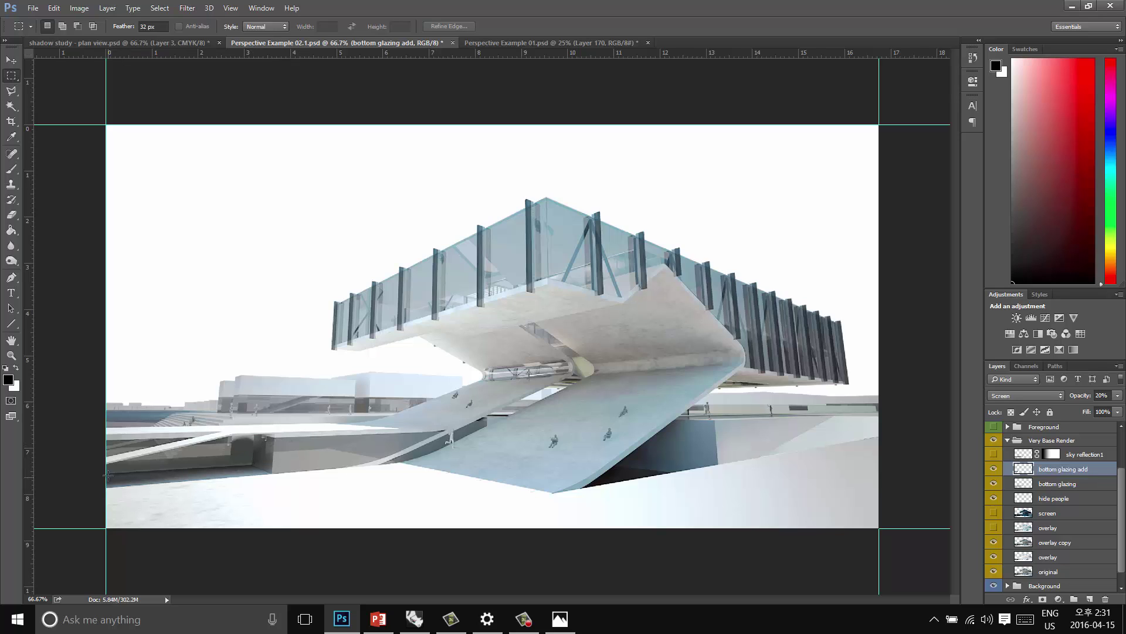
left_click(1103, 454)
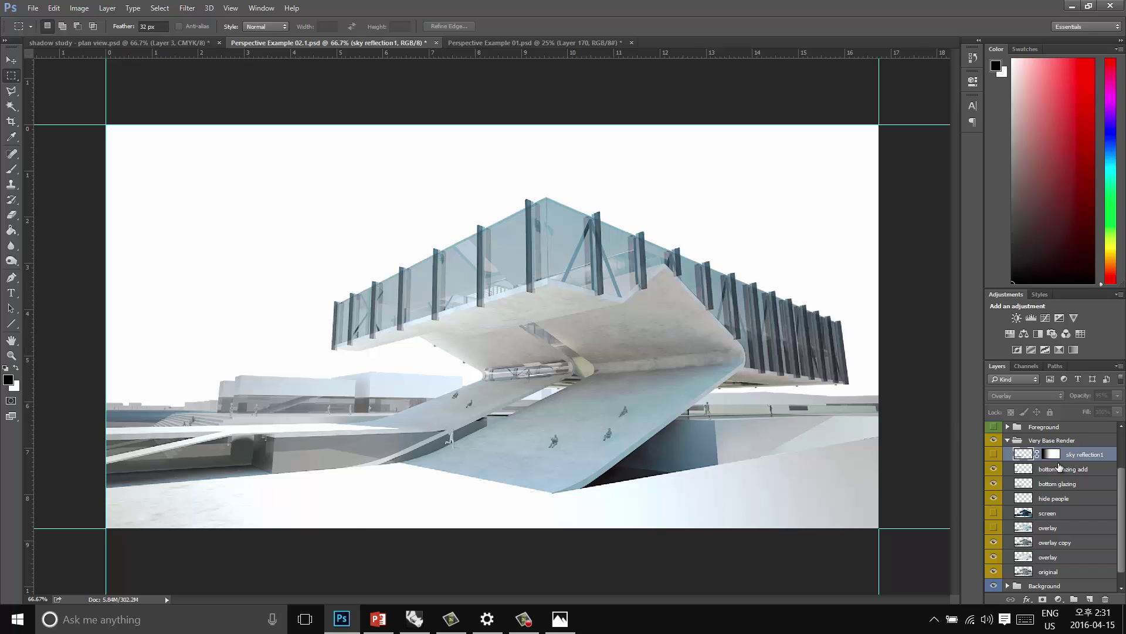
left_click(993, 453)
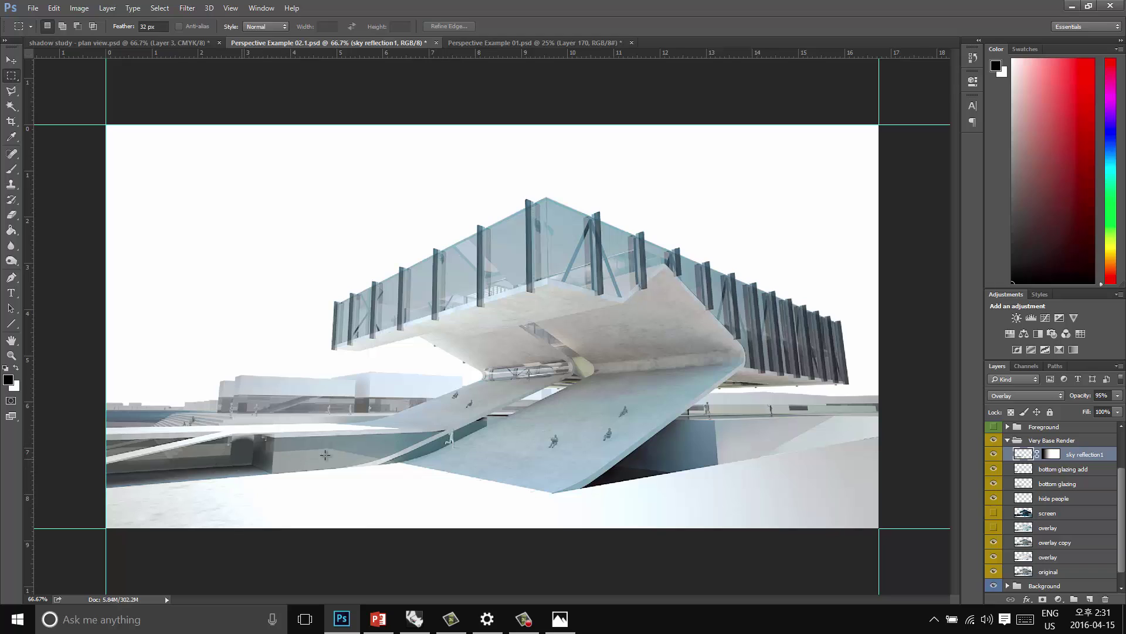
Set the sky reflection1 layer to Normal blending at 100% opacity
left_click(1024, 395)
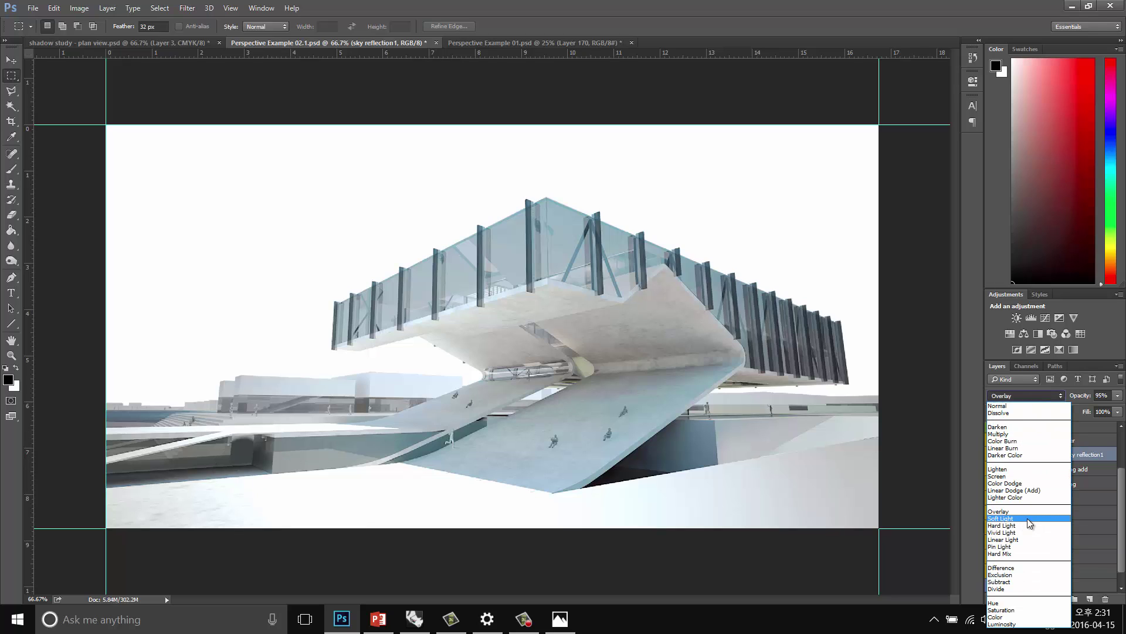
left_click(1024, 406)
left_click(1118, 396)
left_click_drag(1111, 409, 1121, 409)
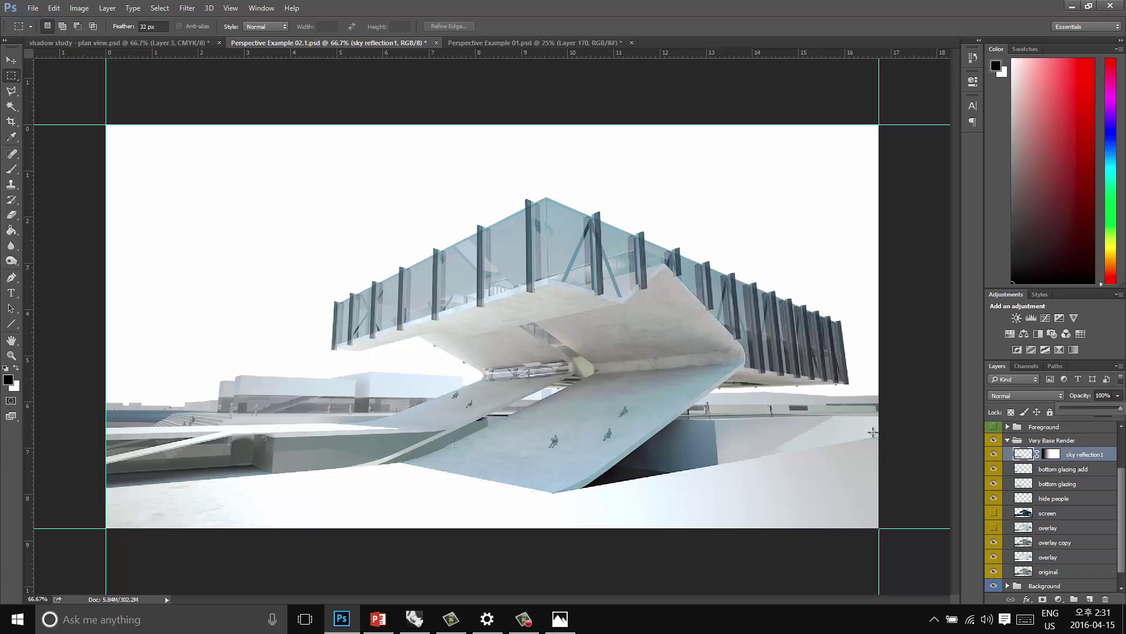
Set the sky reflection1 layer's blend mode to Overlay and its opacity slightly below 100%
left_click(1025, 395)
left_click(1027, 512)
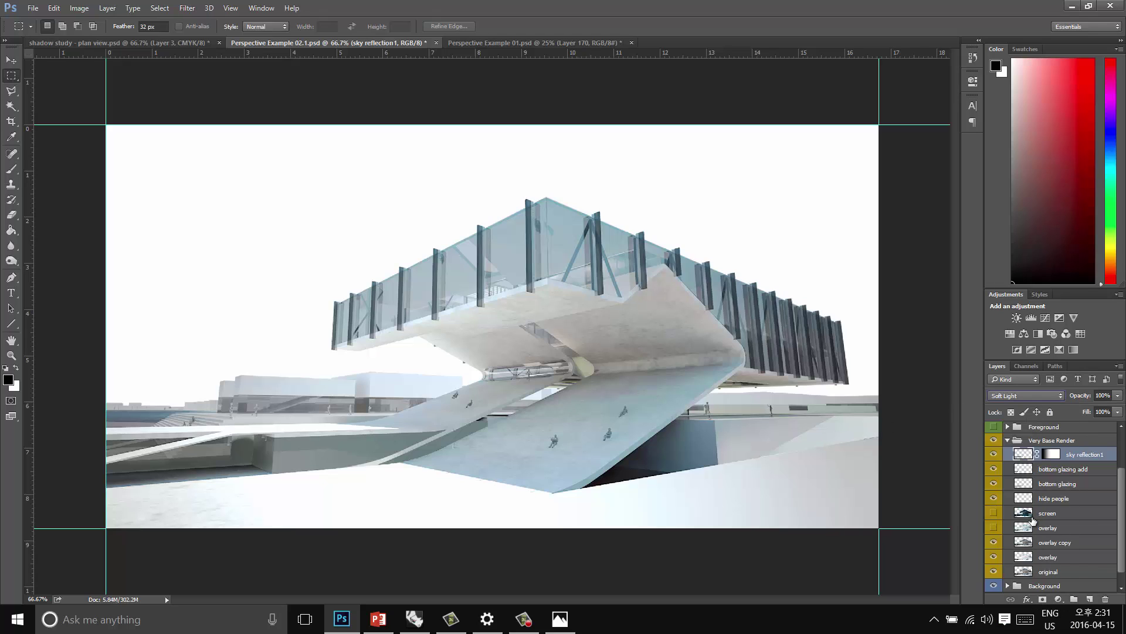
left_click(1033, 519)
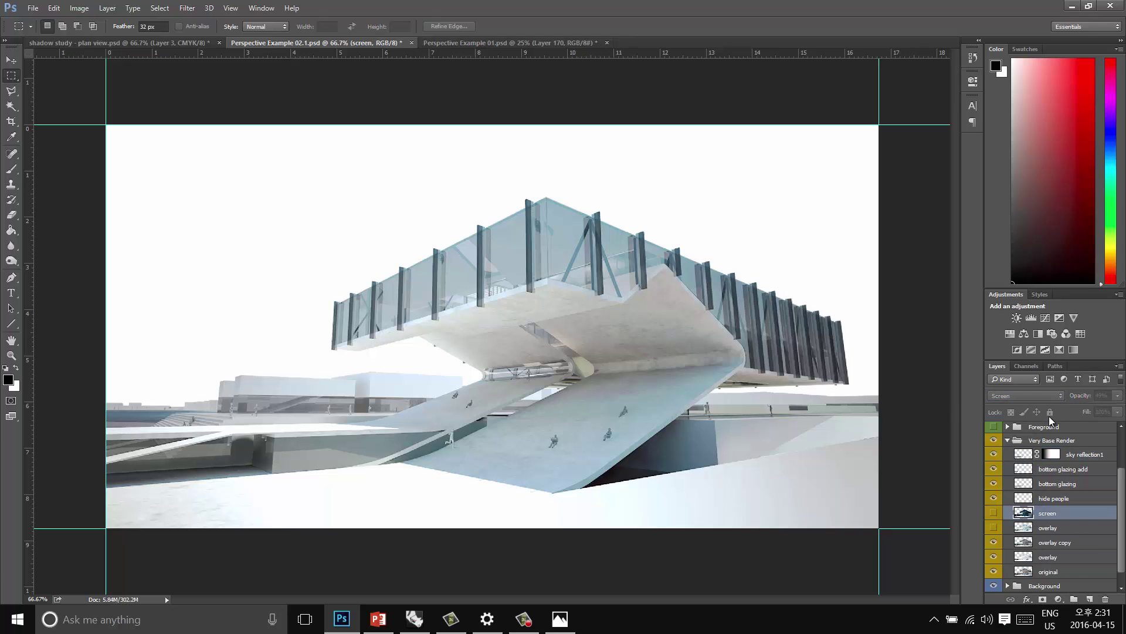
left_click(1024, 455)
left_click(1027, 396)
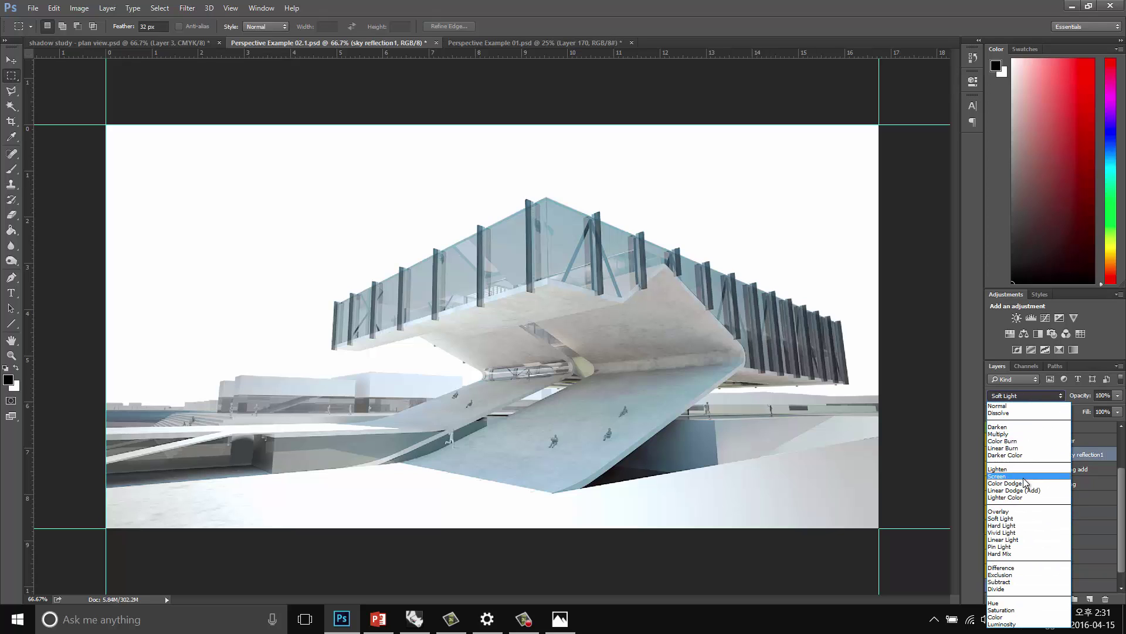
left_click(1027, 512)
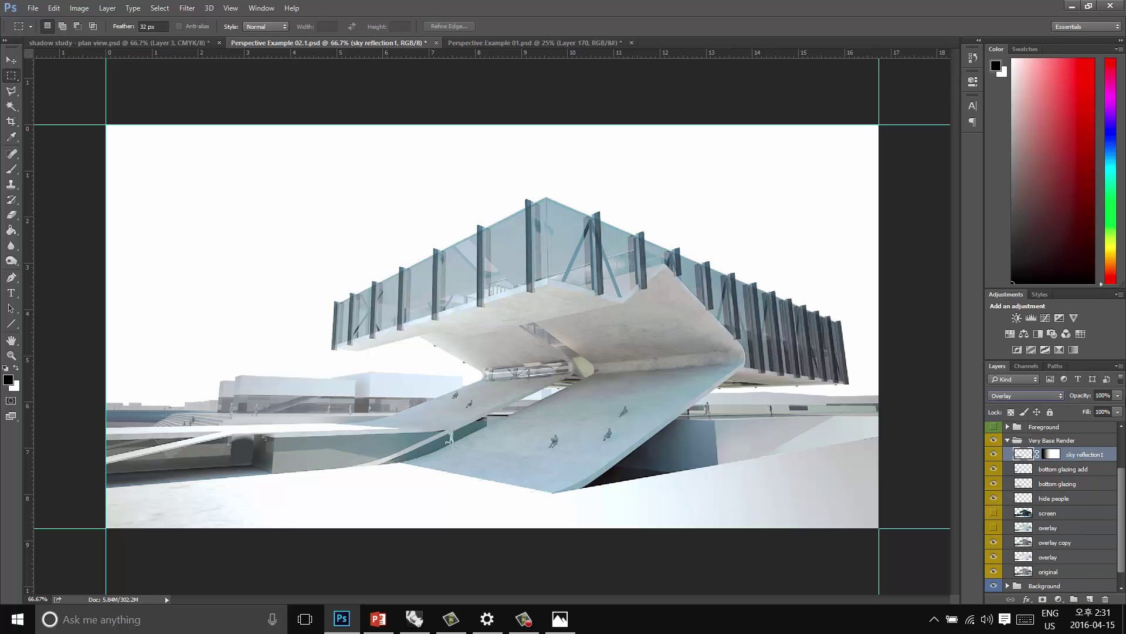
left_click(1117, 395)
left_click_drag(1074, 415, 1118, 404)
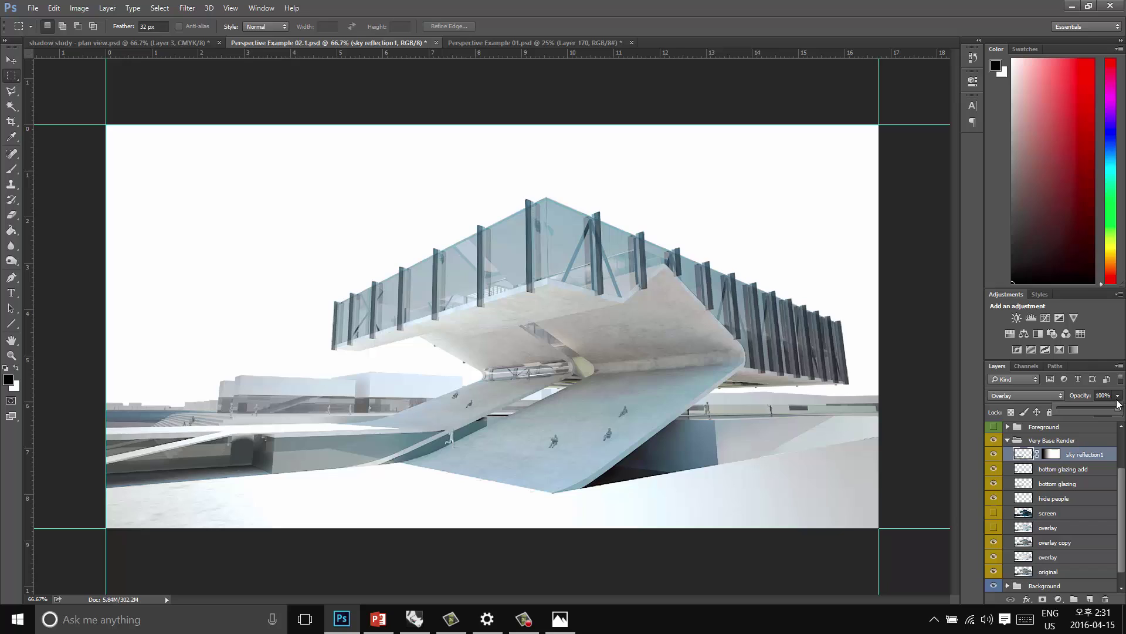
left_click_drag(1118, 409, 1105, 409)
In the Background group, show Background copy 2 and keep the sky group hidden, and hide the Very Base Render group to view the photo alone
left_click(1007, 440)
left_click(1007, 441)
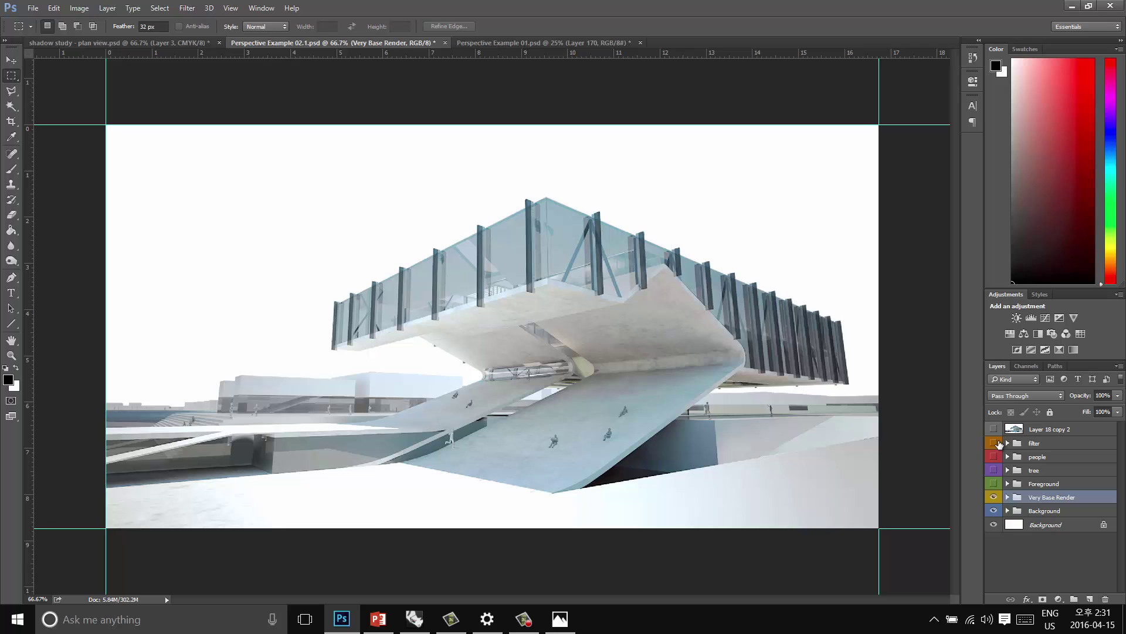
left_click(1007, 511)
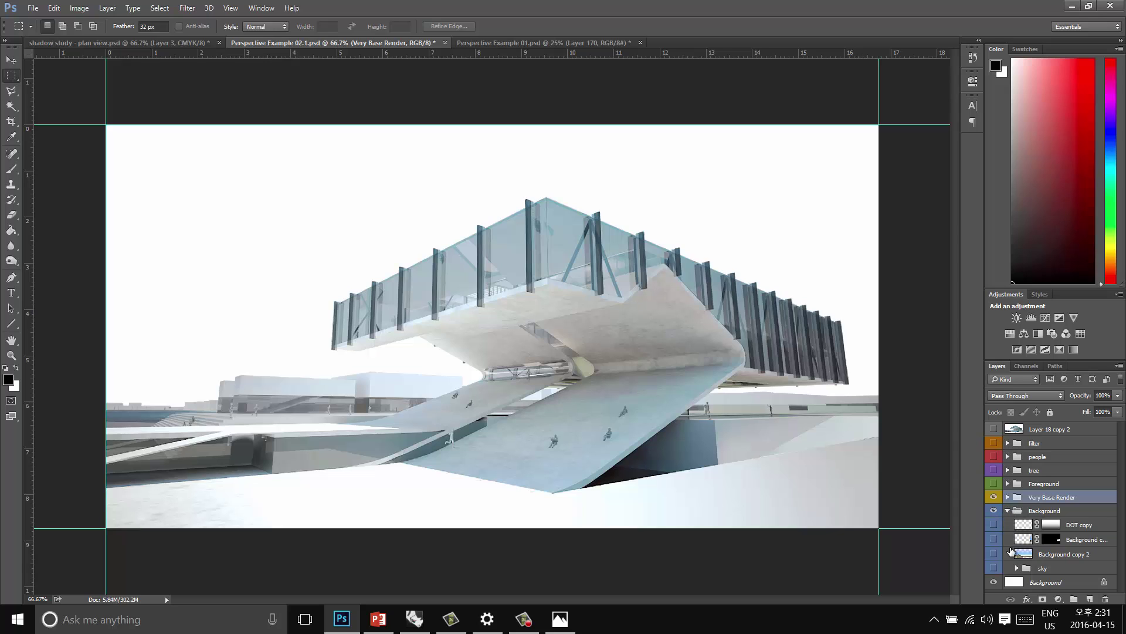
left_click(994, 568)
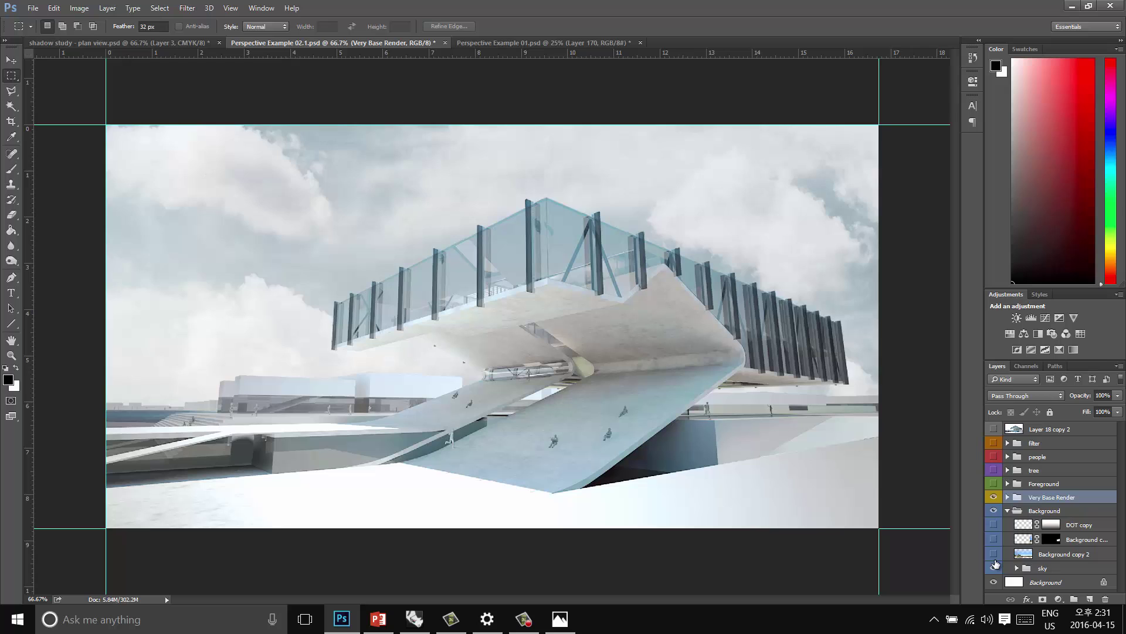
left_click(994, 556)
left_click(994, 568)
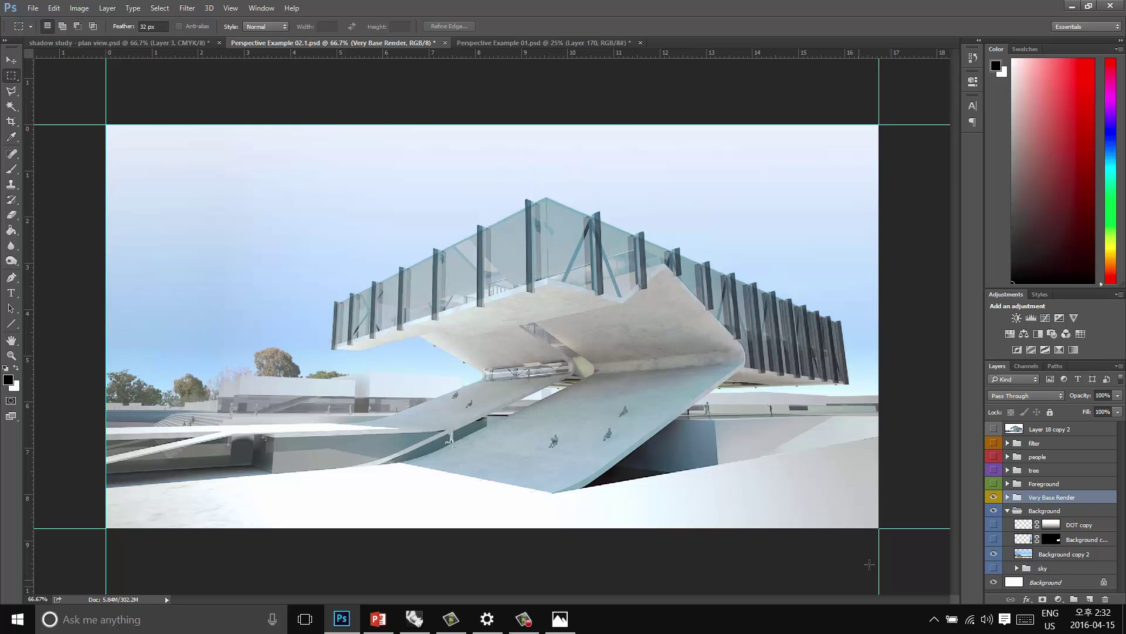
left_click(994, 497)
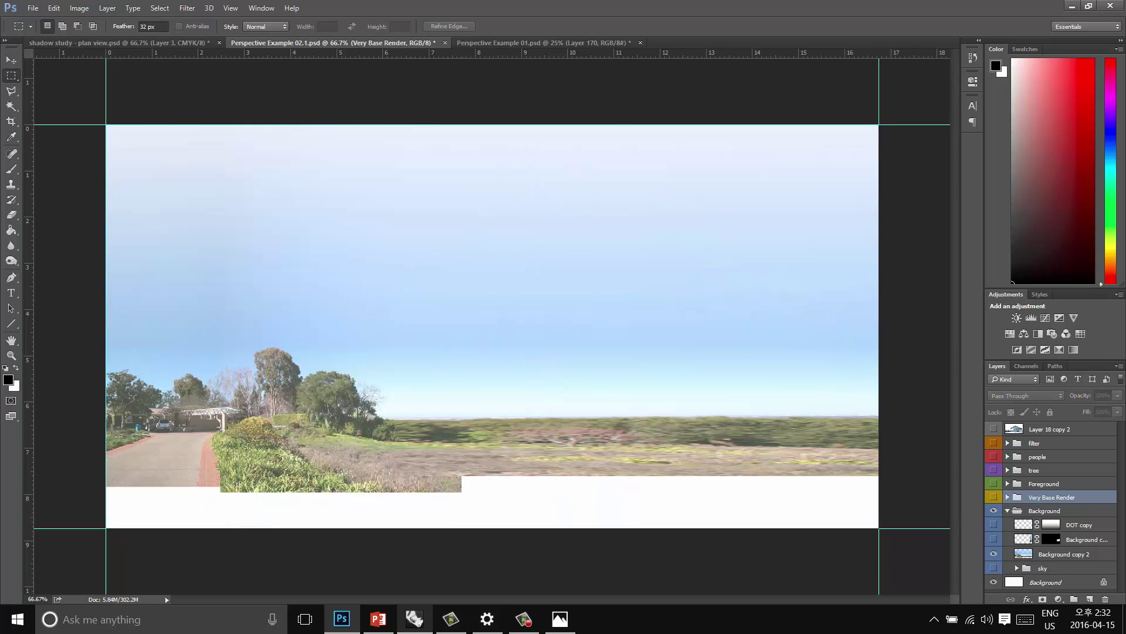
Switch to PowerPoint and view slide 63, which presents Photoshop layering as digital oil painting
left_click(400, 628)
left_click(379, 619)
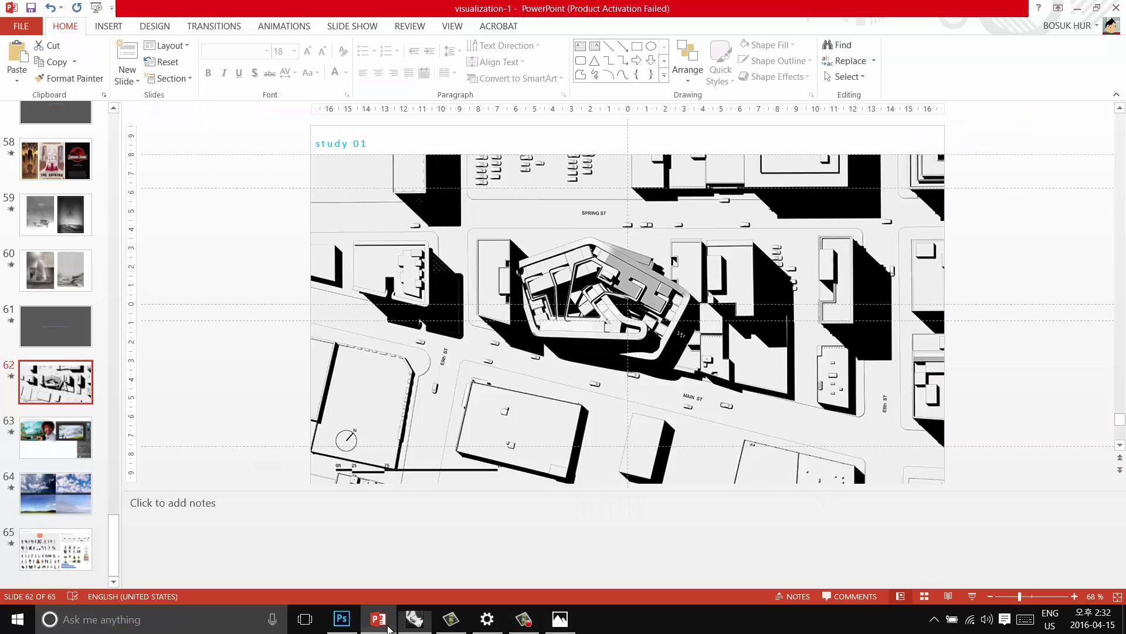
left_click(80, 439)
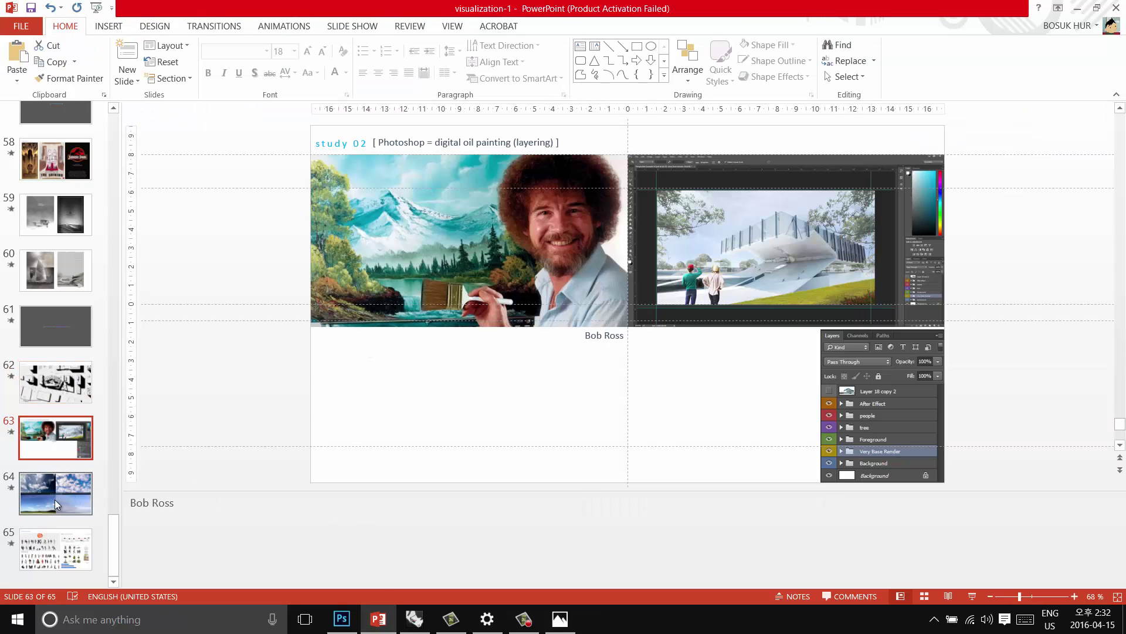
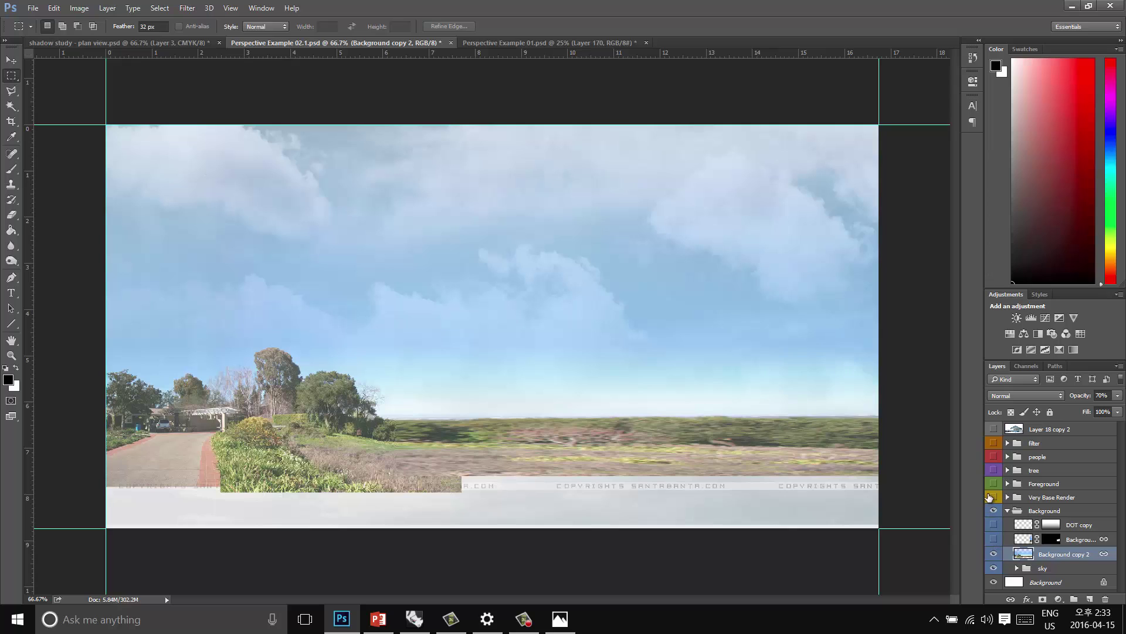
Show the Very Base Render group and the masked background layer directly above Background copy 2
left_click(993, 497)
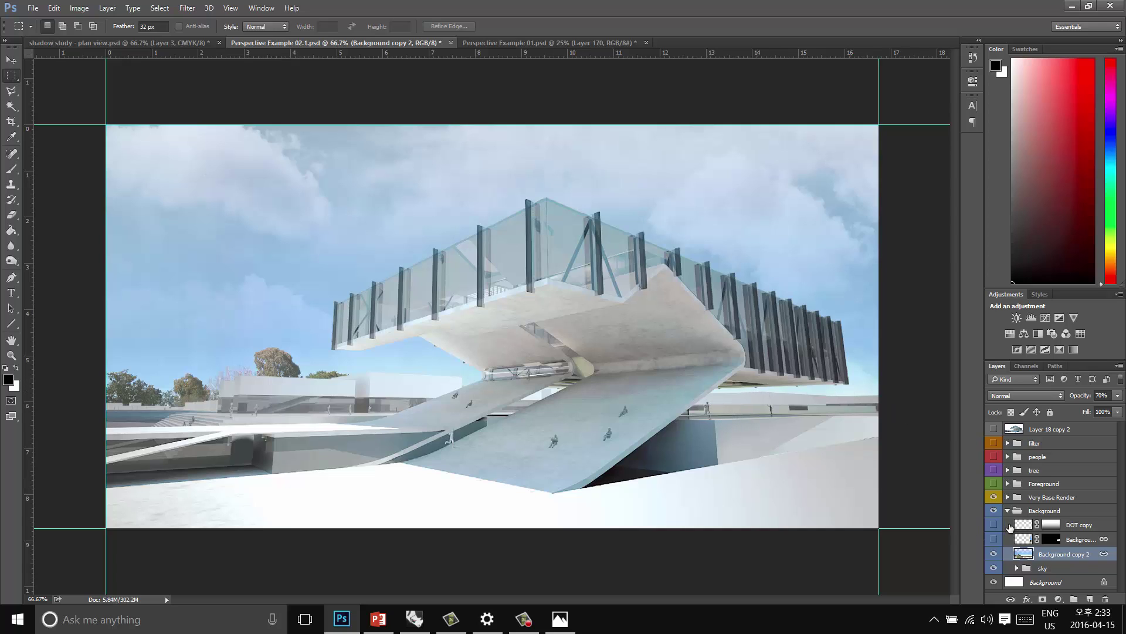
left_click(994, 538)
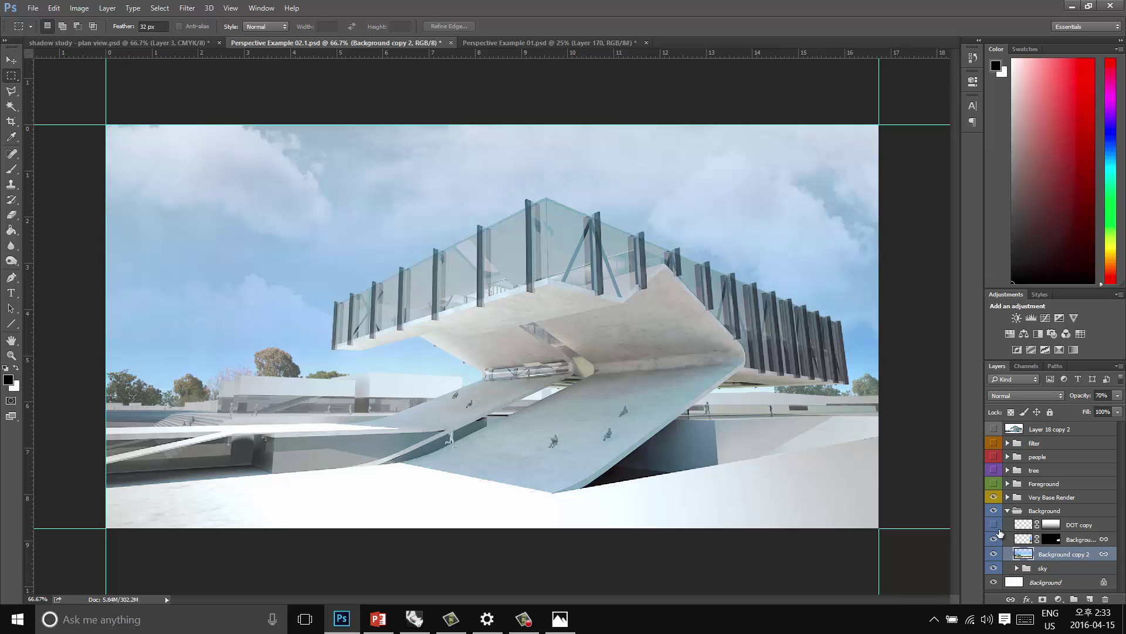
left_click(994, 524)
Toggle the Background group's visibility off and on to compare the render, and collapse the group
left_click(995, 511)
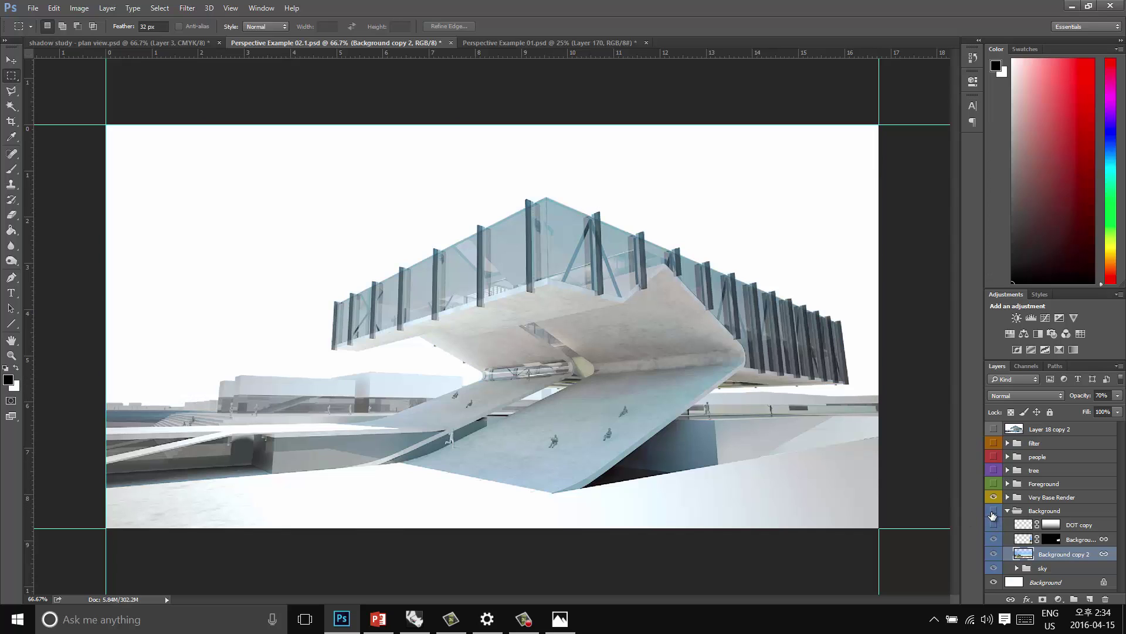
left_click(993, 511)
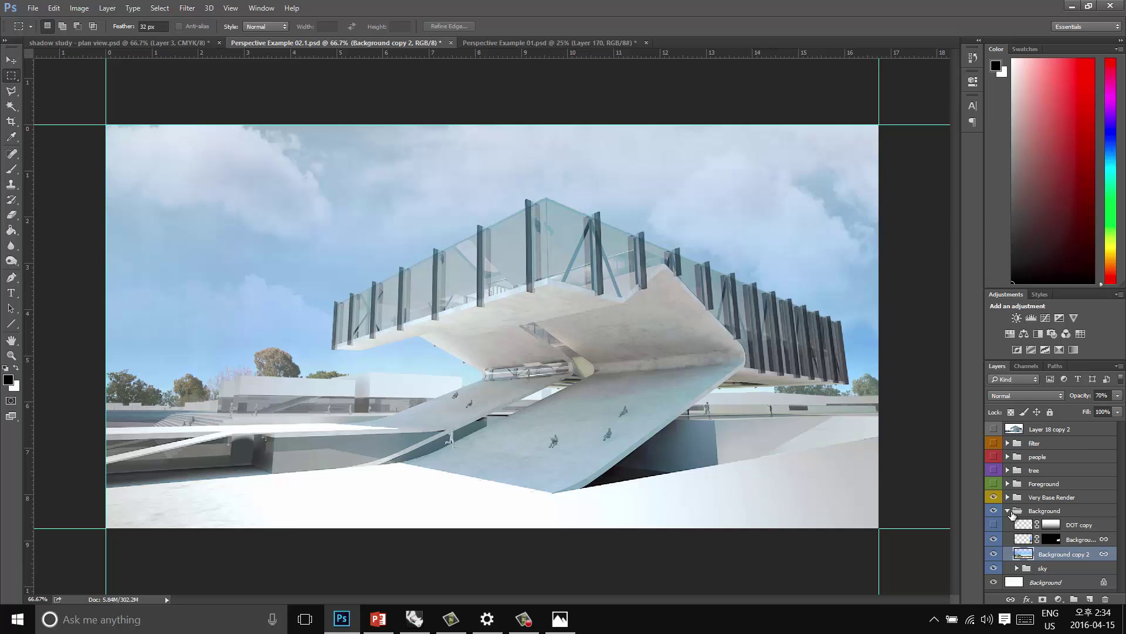
left_click(1011, 513)
left_click(1007, 511)
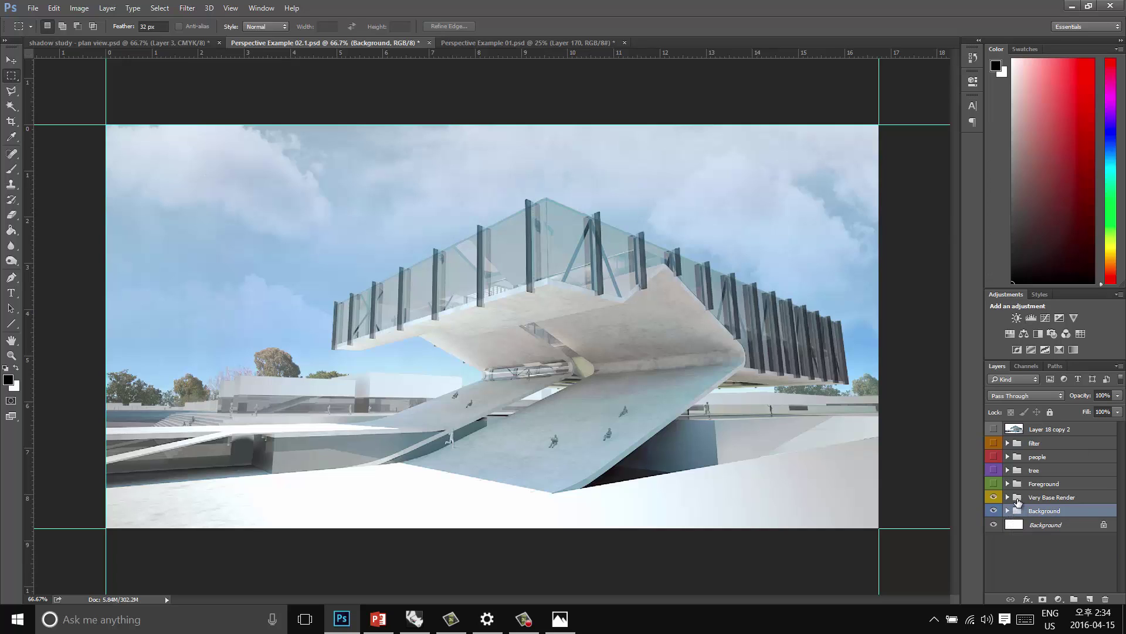
Expand the Foreground group and its Group 6, and show the guardrail layer
left_click(1008, 484)
left_click(1020, 513)
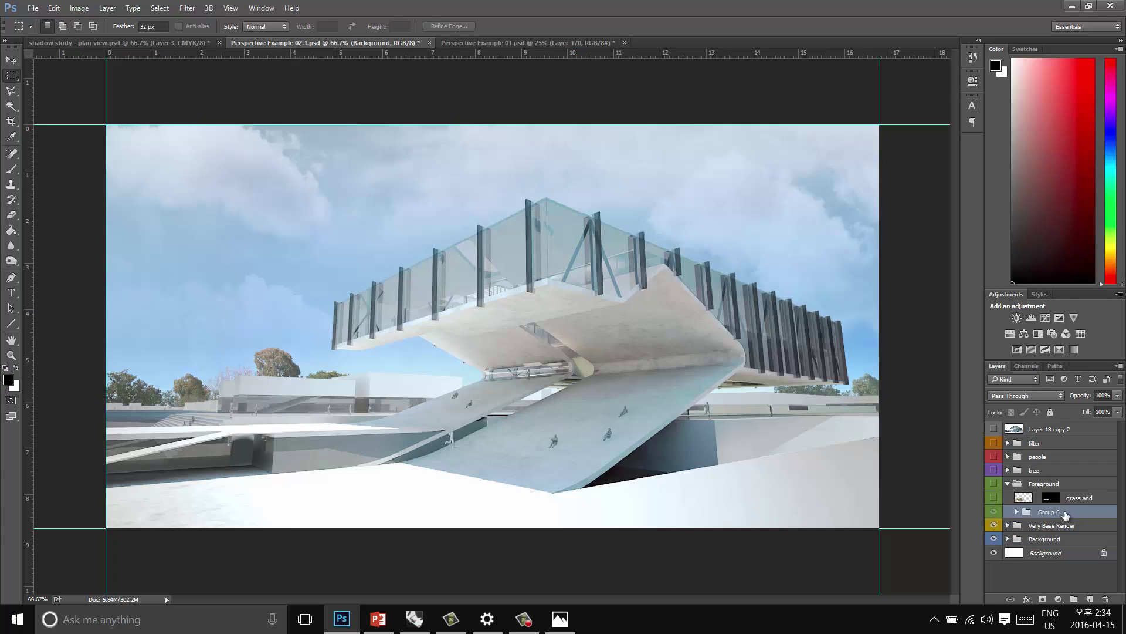
left_click(1017, 514)
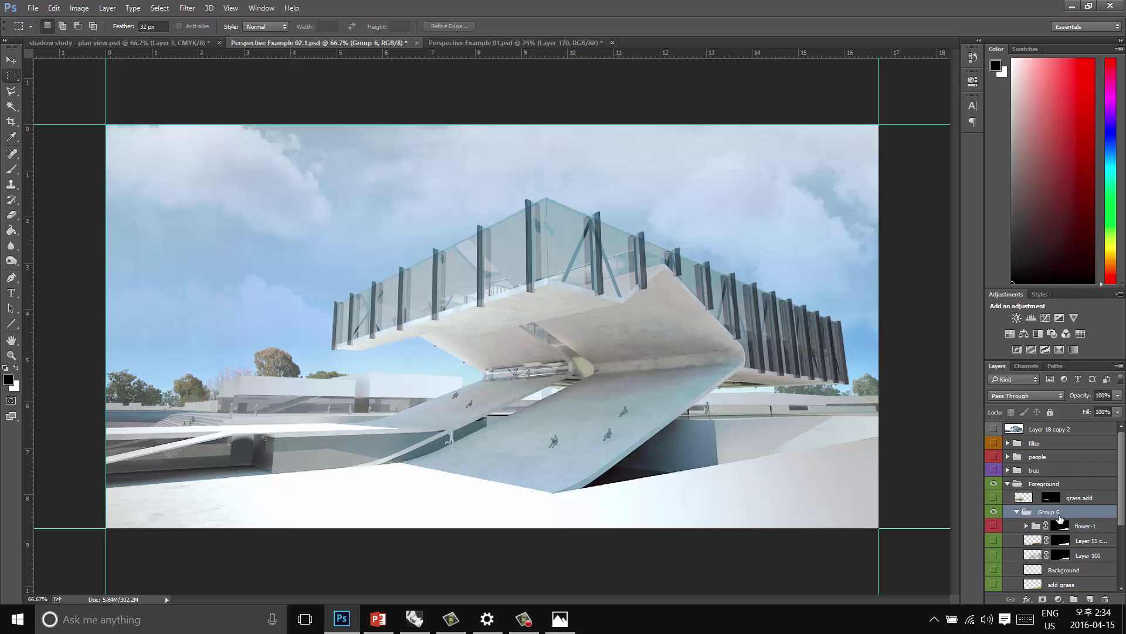
left_click(1071, 544)
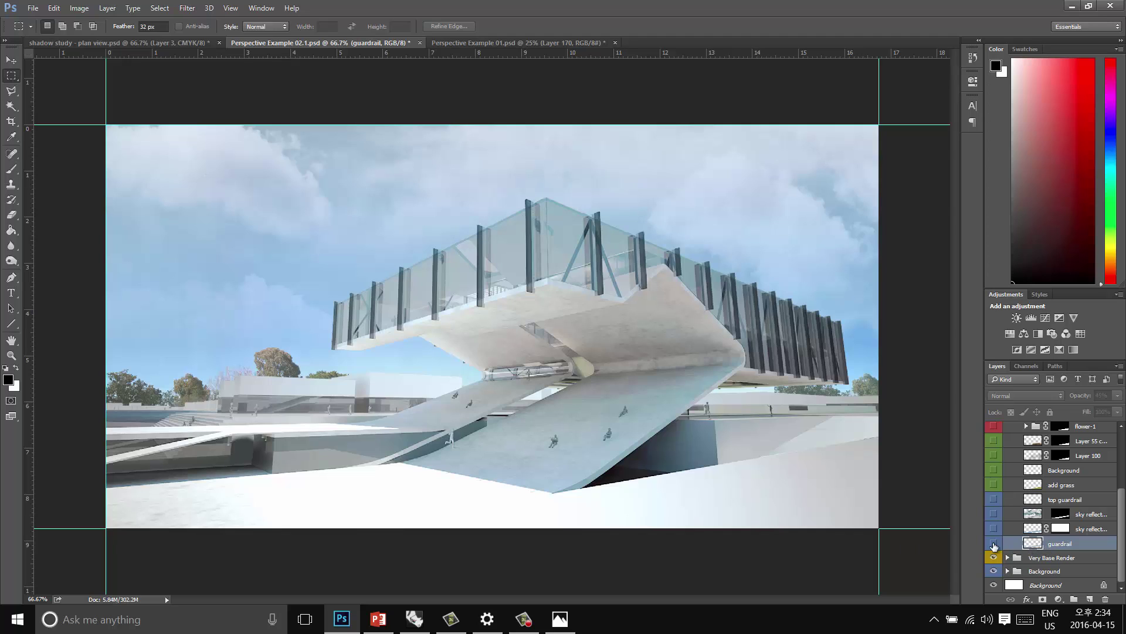
left_click(994, 543)
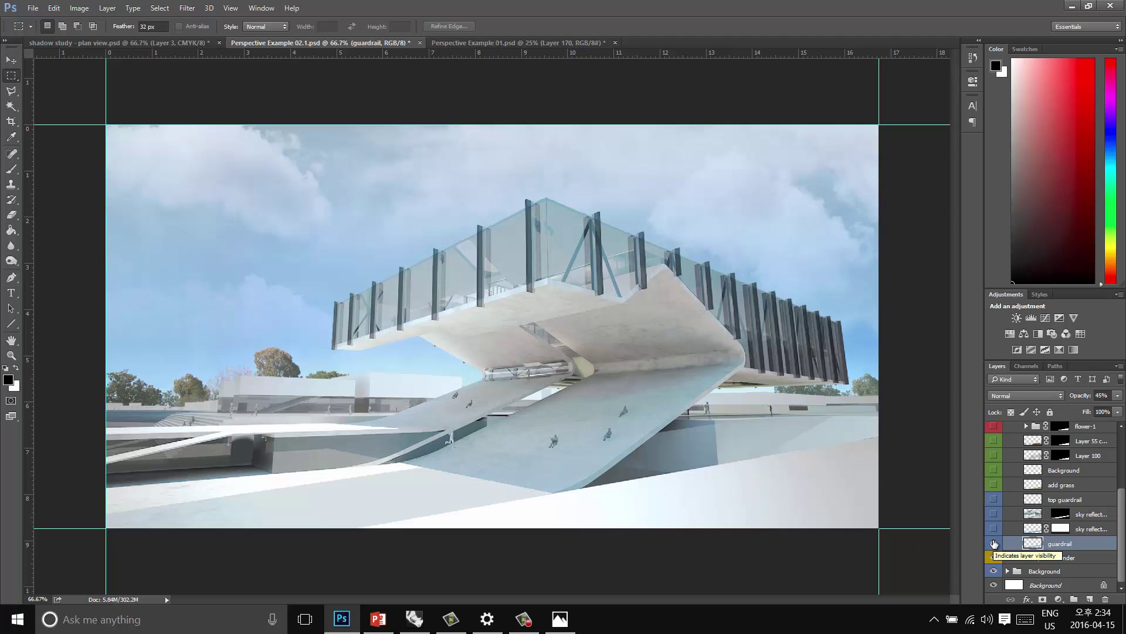
Preview the guardrail layer at 100% opacity and set it back to 45%
left_click(1118, 395)
left_click(1121, 409)
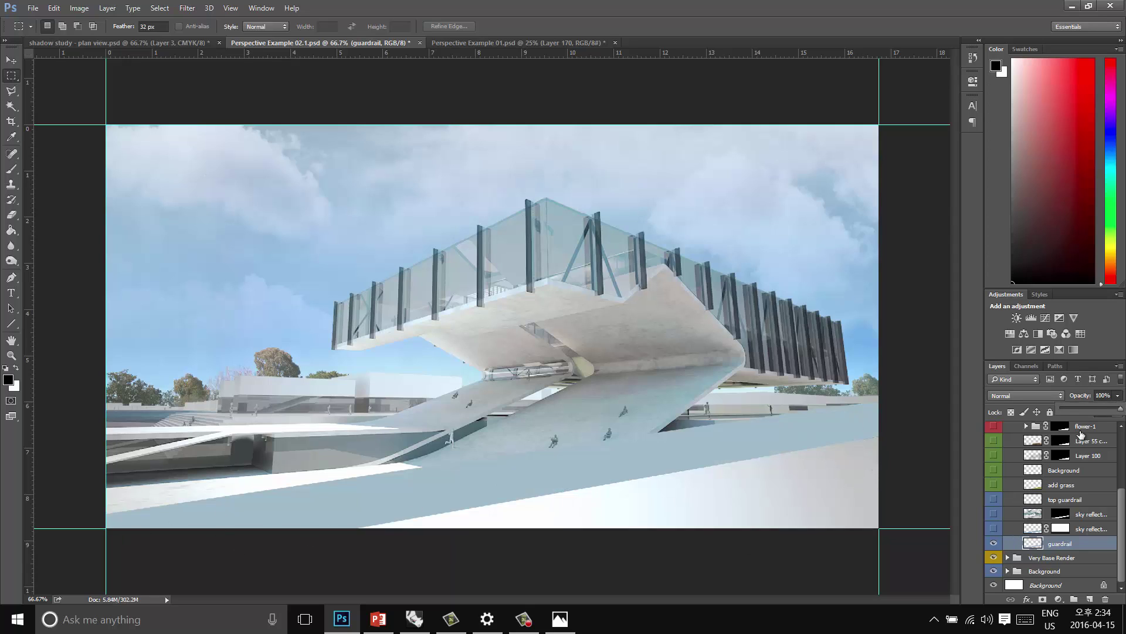
left_click(1081, 401)
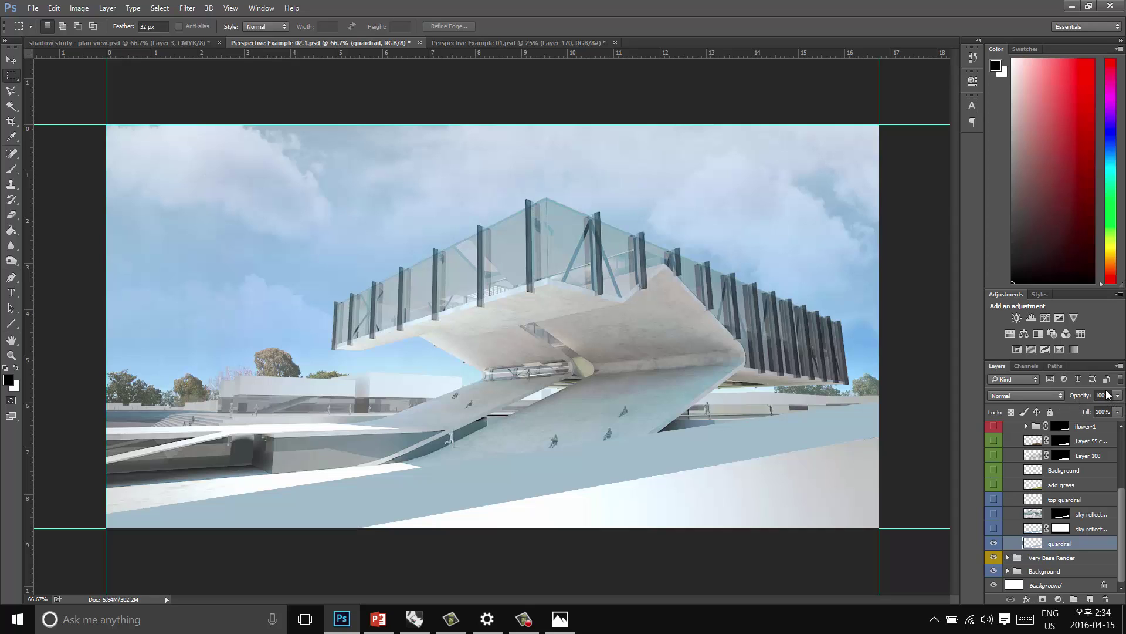
left_click(1117, 397)
left_click_drag(1118, 409, 1087, 411)
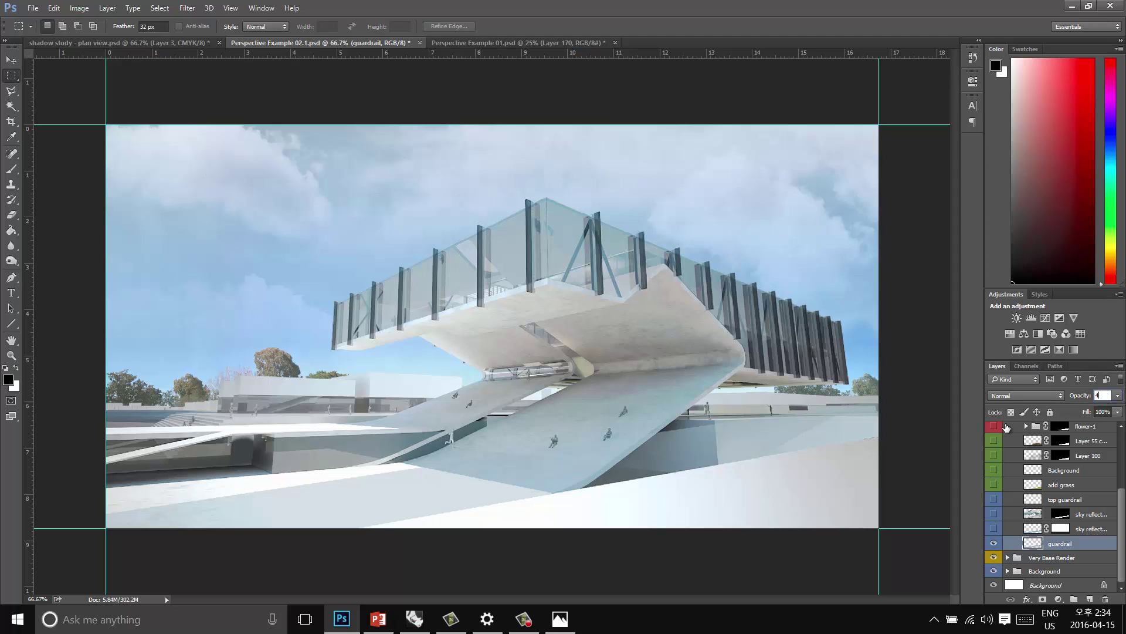
type("45")
Show the sky reflection layer directly above guardrail, preview it at 100% opacity and reduce it to about 37%
left_click(1033, 530)
left_click(993, 527)
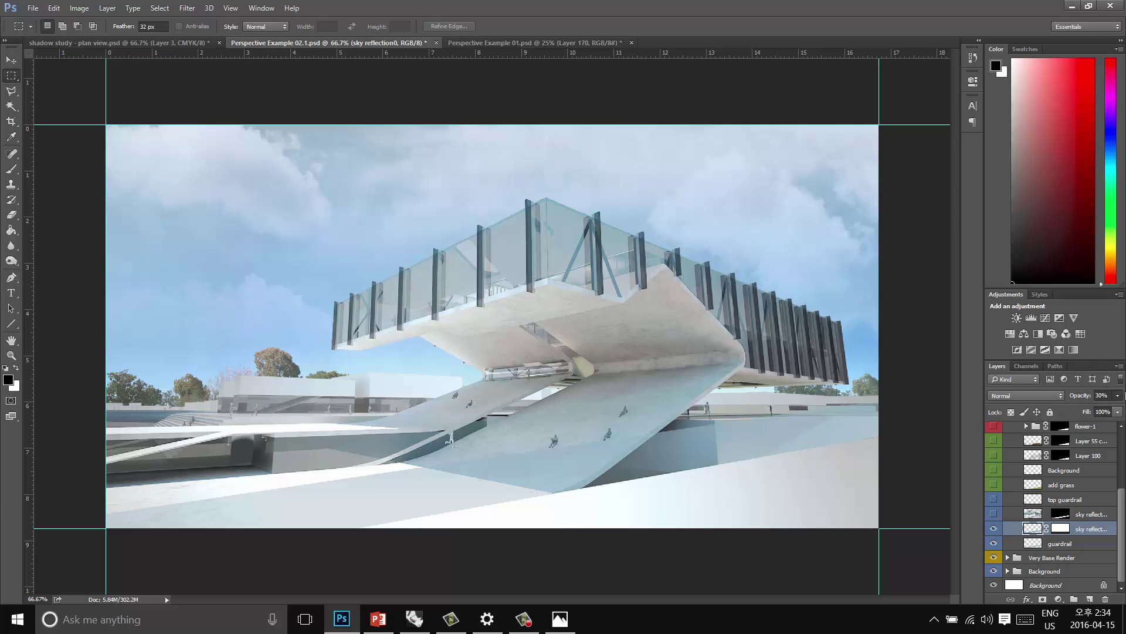
left_click(1119, 396)
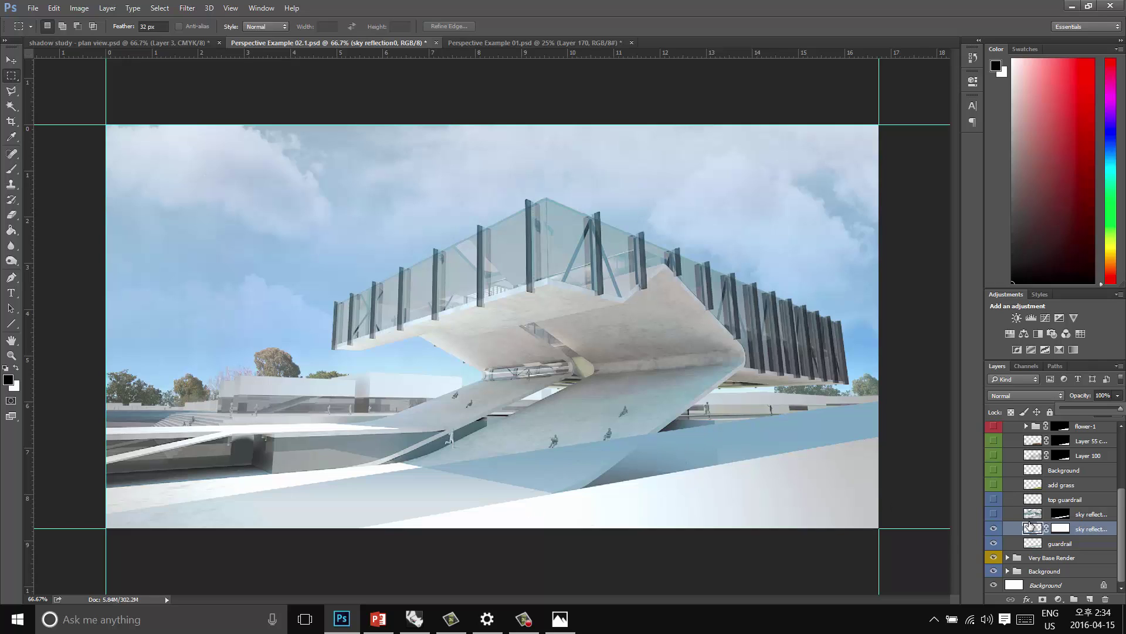
left_click_drag(1120, 409, 1116, 411)
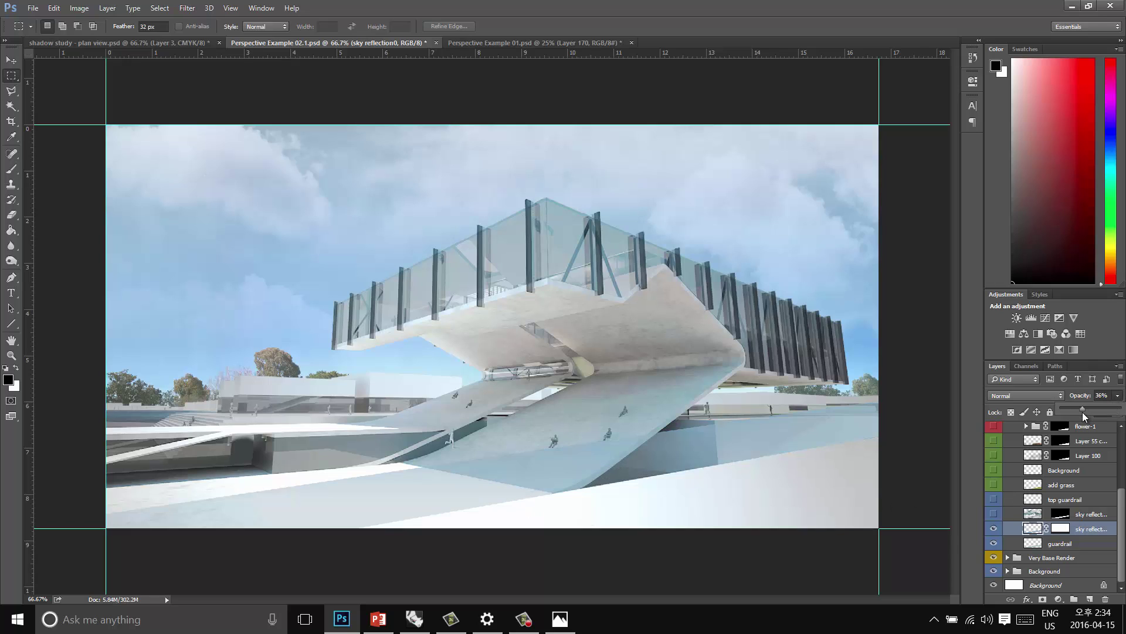
Show the upper sky reflection layer, and reduce the lower sky reflection layer's opacity to 6% after previewing it at 100%
left_click(994, 513)
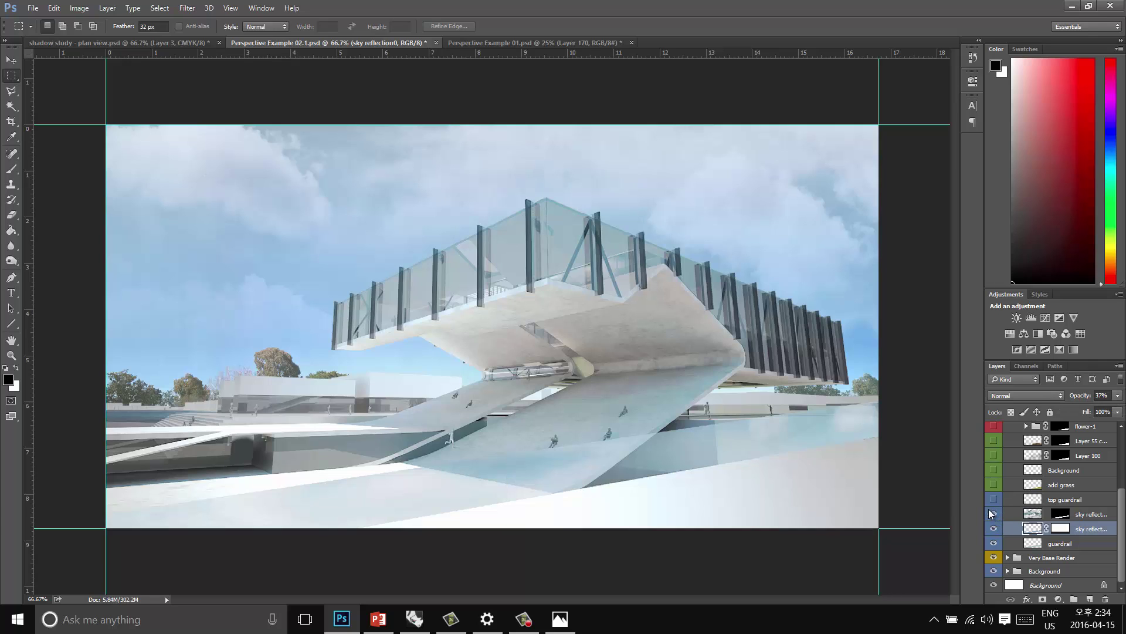
left_click(1118, 395)
left_click(1120, 409)
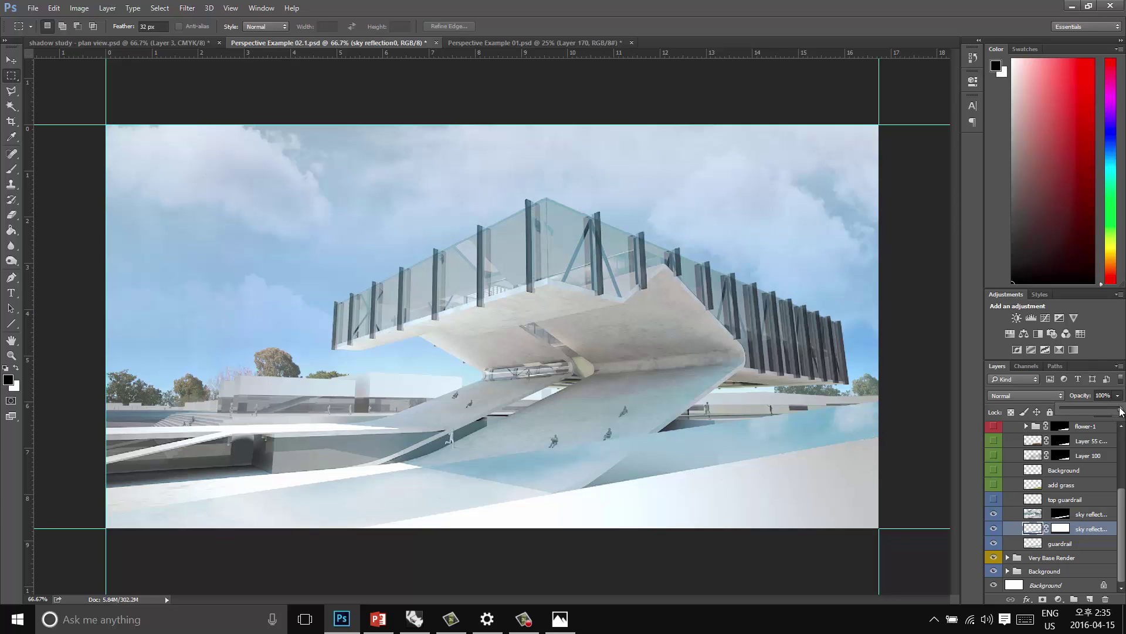
left_click_drag(1120, 411, 1067, 420)
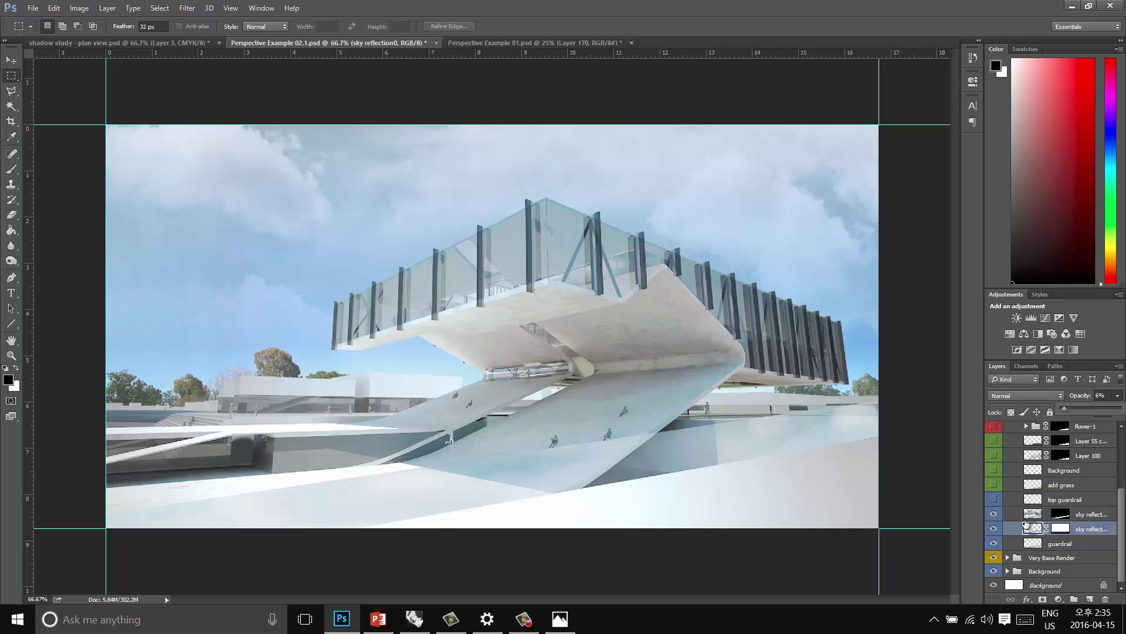
Show the top guardrail layer and inspect the thin edge it adds along the foreground guardrail up close
left_click(993, 500)
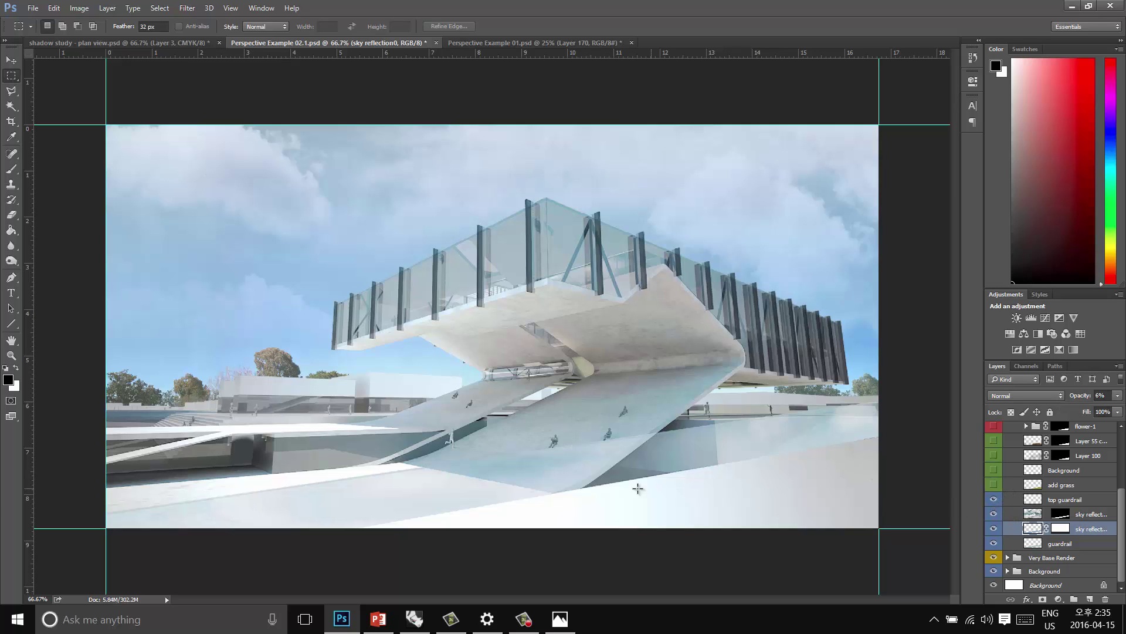
key("z")
left_click(347, 490)
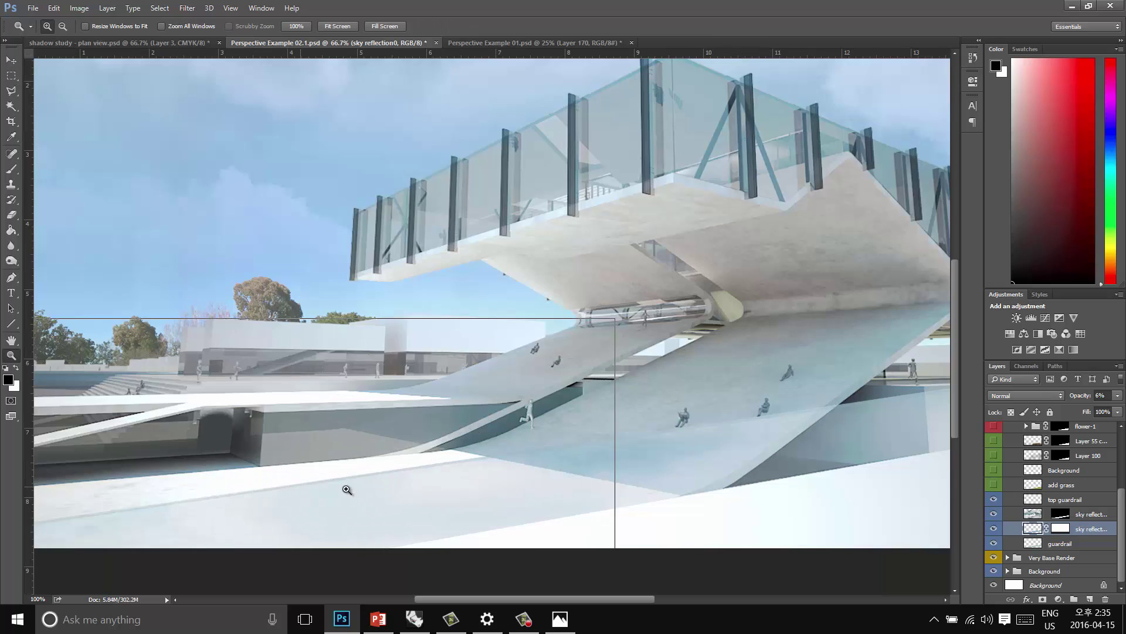
left_click(347, 490)
left_click(359, 480)
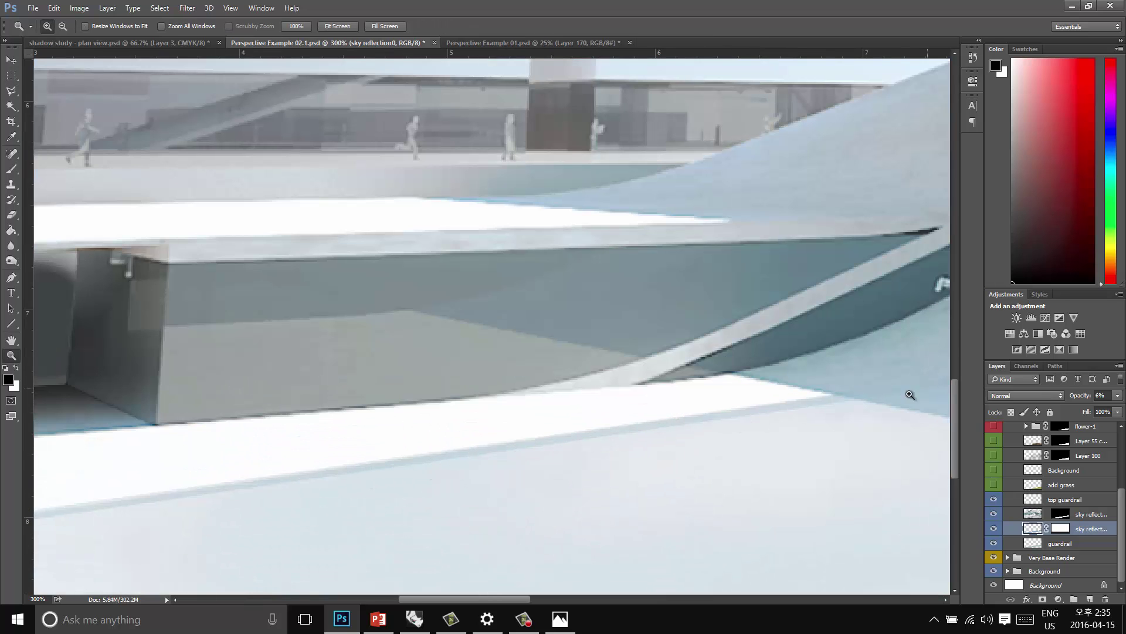
left_click_drag(699, 460, 432, 428)
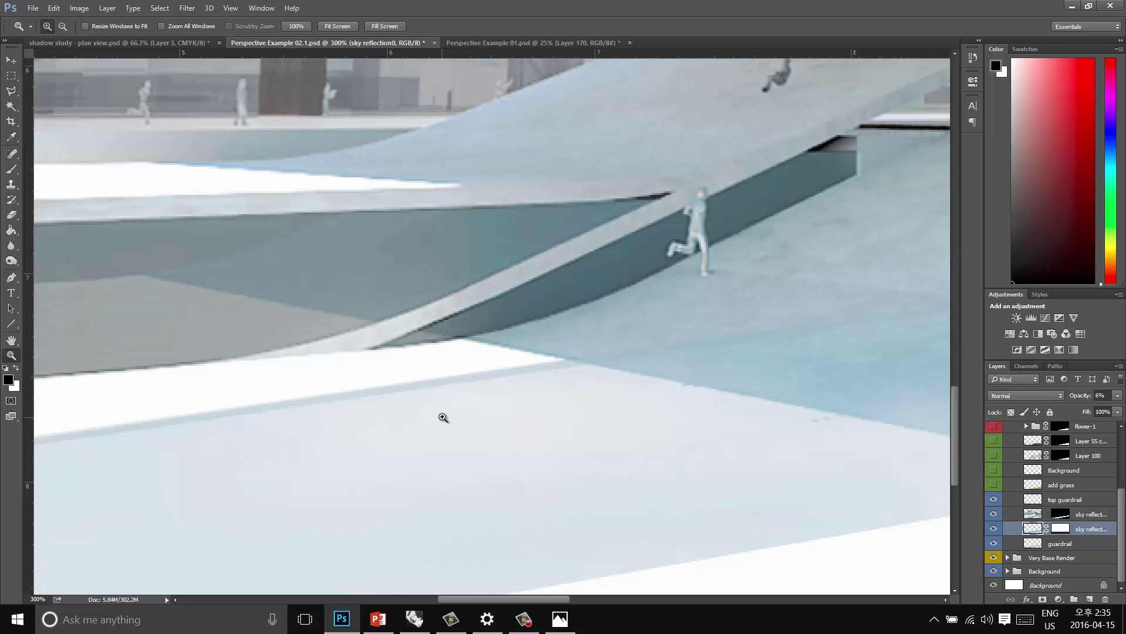
left_click(455, 407, "alt")
left_click(455, 407, "alt")
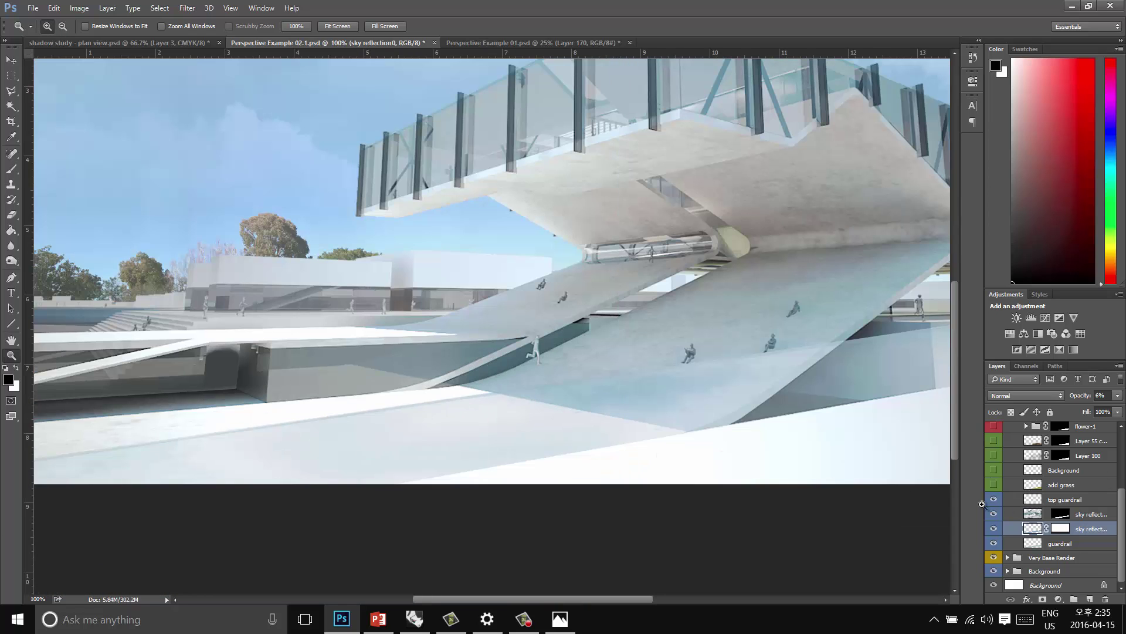
left_click(727, 431, "alt")
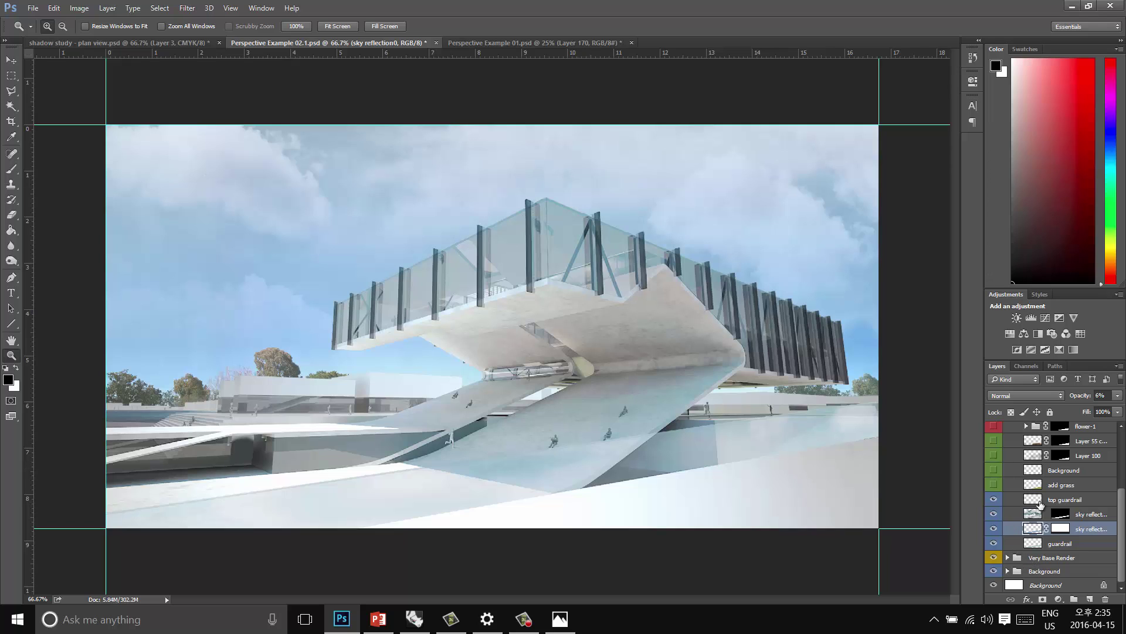
Show the add grass layer and open the grass0081_L.jpg texture from the Desktop folder
left_click(1053, 484)
left_click(993, 484)
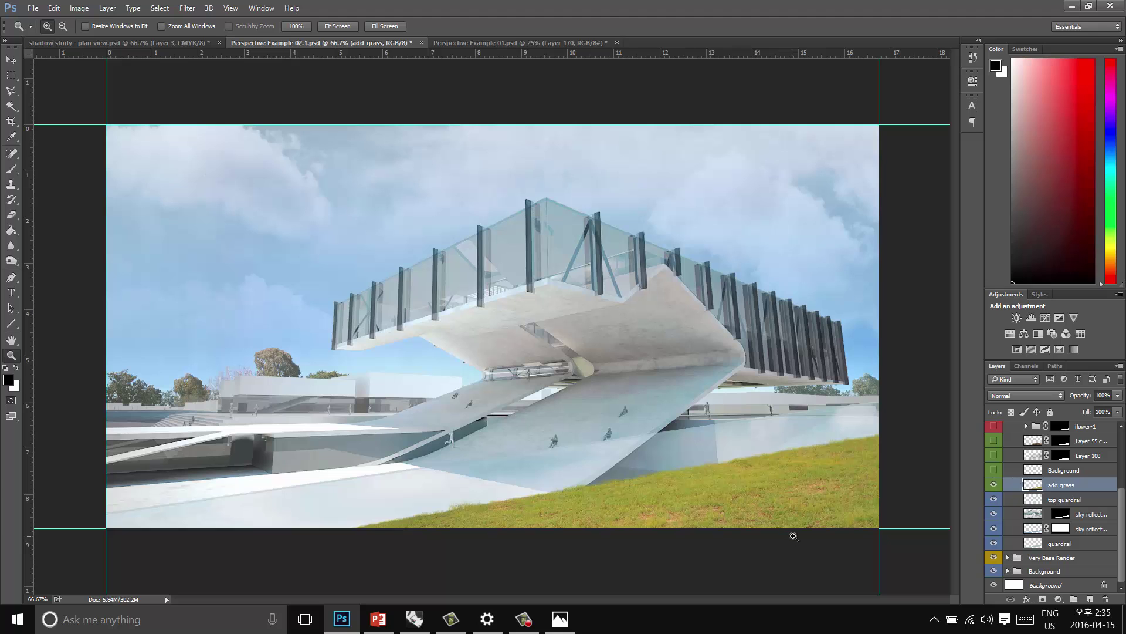
left_click(34, 8)
left_click(56, 36)
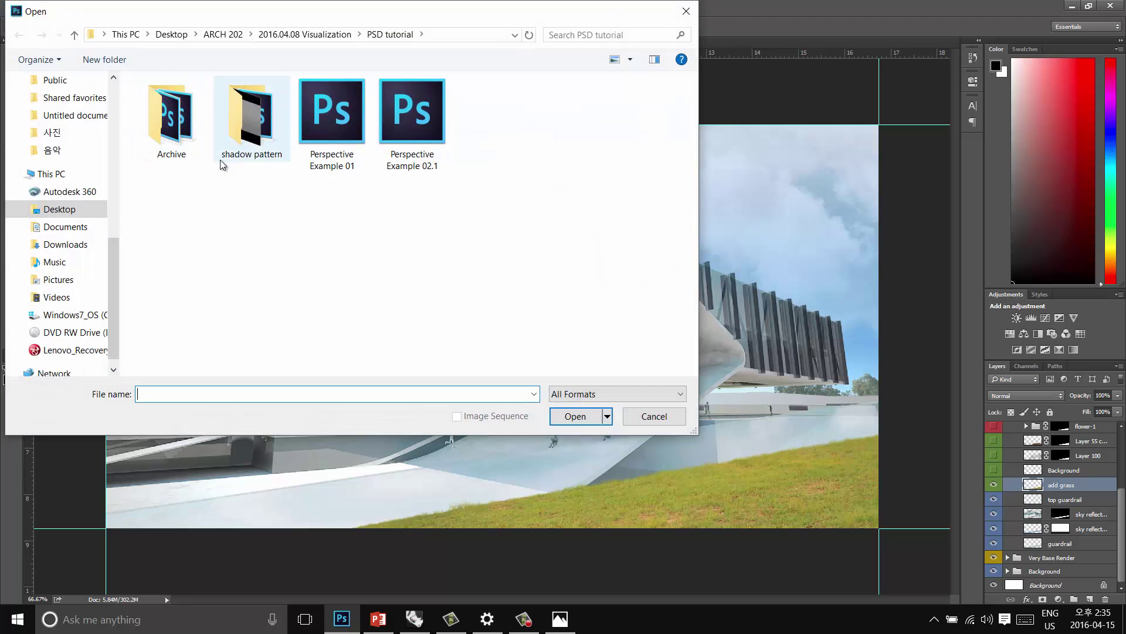
left_click_drag(116, 255, 119, 94)
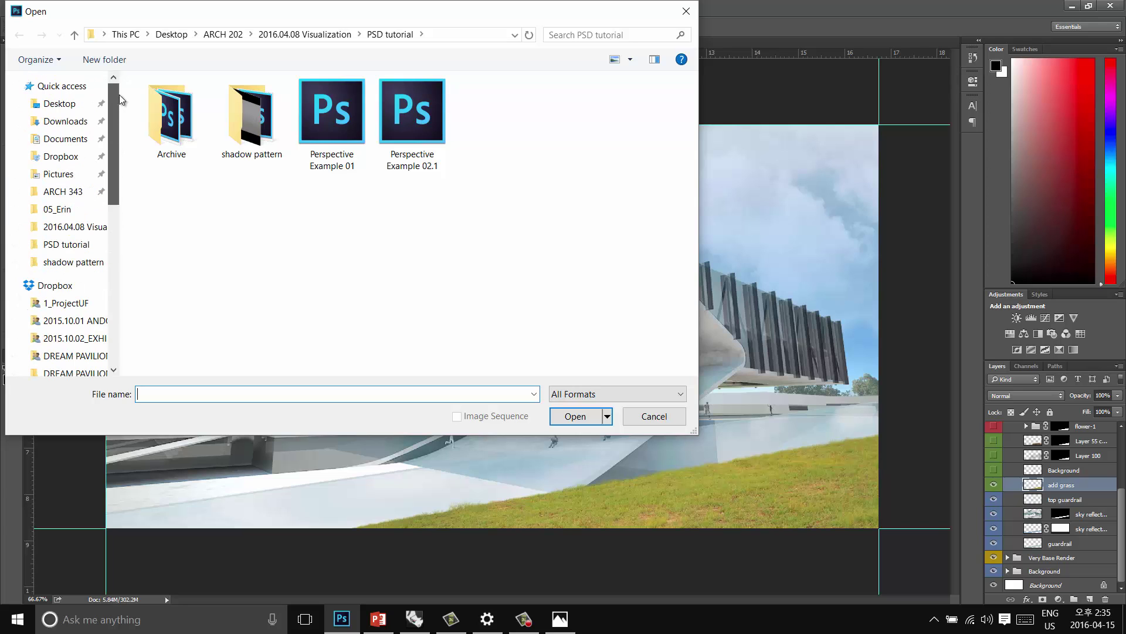
left_click(68, 105)
double_click(632, 234)
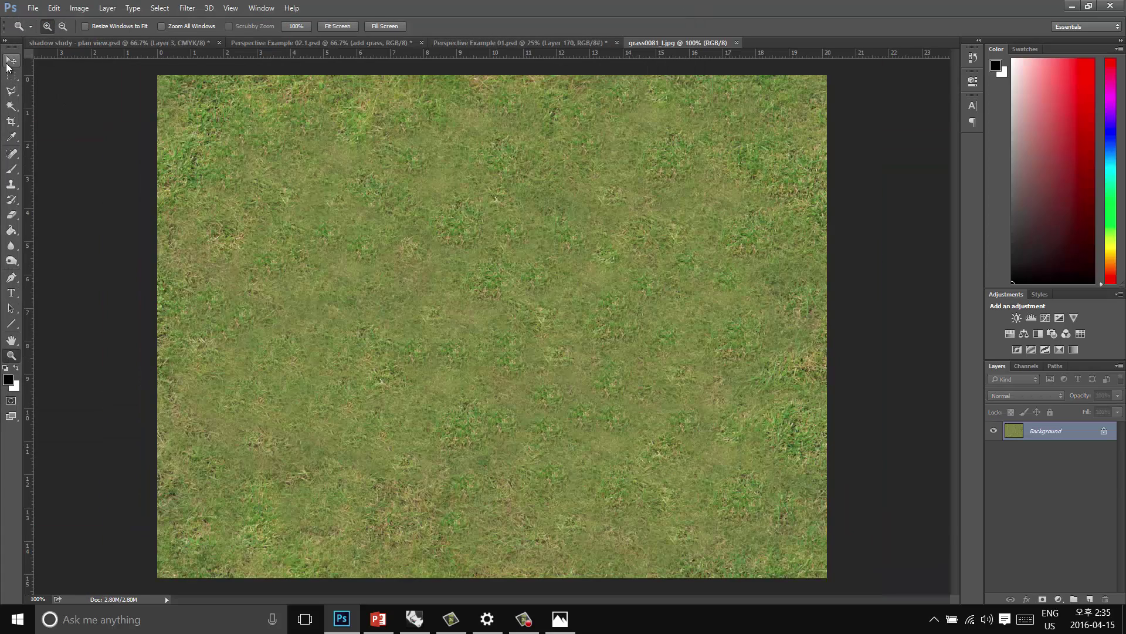
Copy the grass texture into the perspective image, close the texture file and place the grass over the lower part of the scene
left_click(9, 61)
left_click_drag(681, 43, 97, 160)
left_click_drag(583, 162, 296, 112)
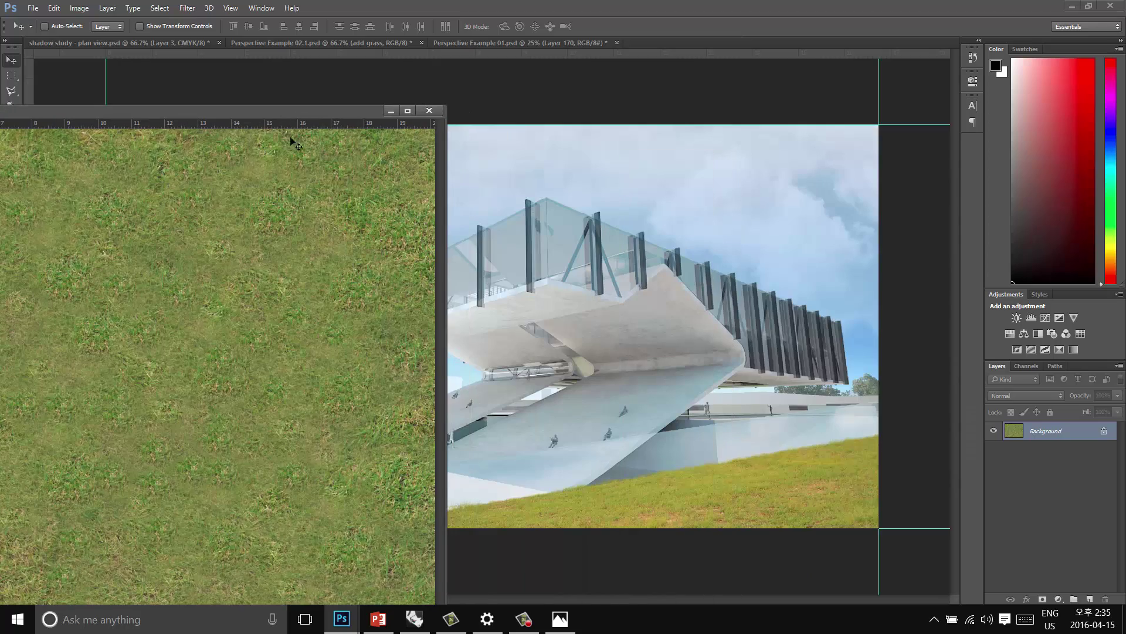
left_click_drag(305, 276, 746, 413)
left_click(431, 113)
left_click_drag(608, 484, 500, 470)
Scale the grass layer up to about 122.4% and reposition it against the image's right edge
key("ctrl+t")
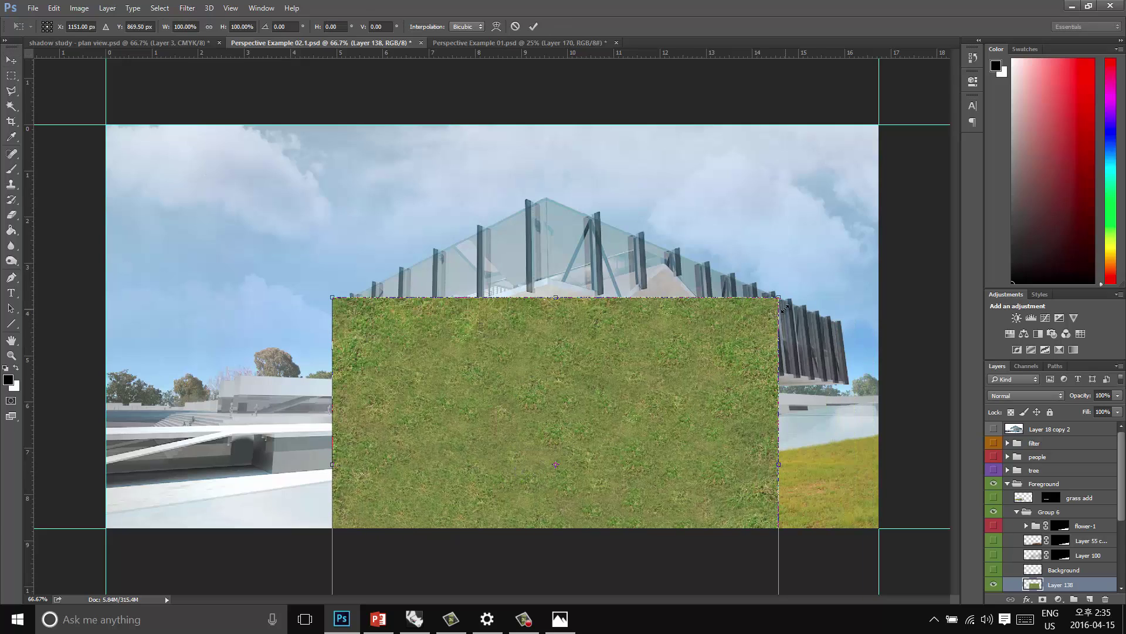
left_click_drag(788, 292, 878, 222)
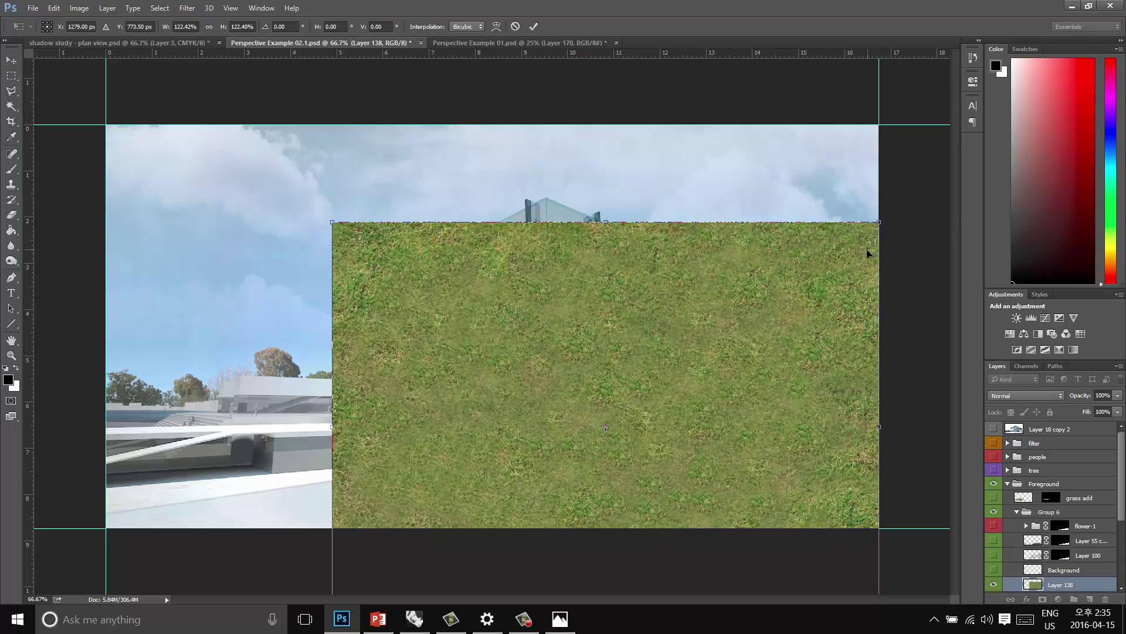
key("Return")
left_click_drag(714, 415, 307, 365)
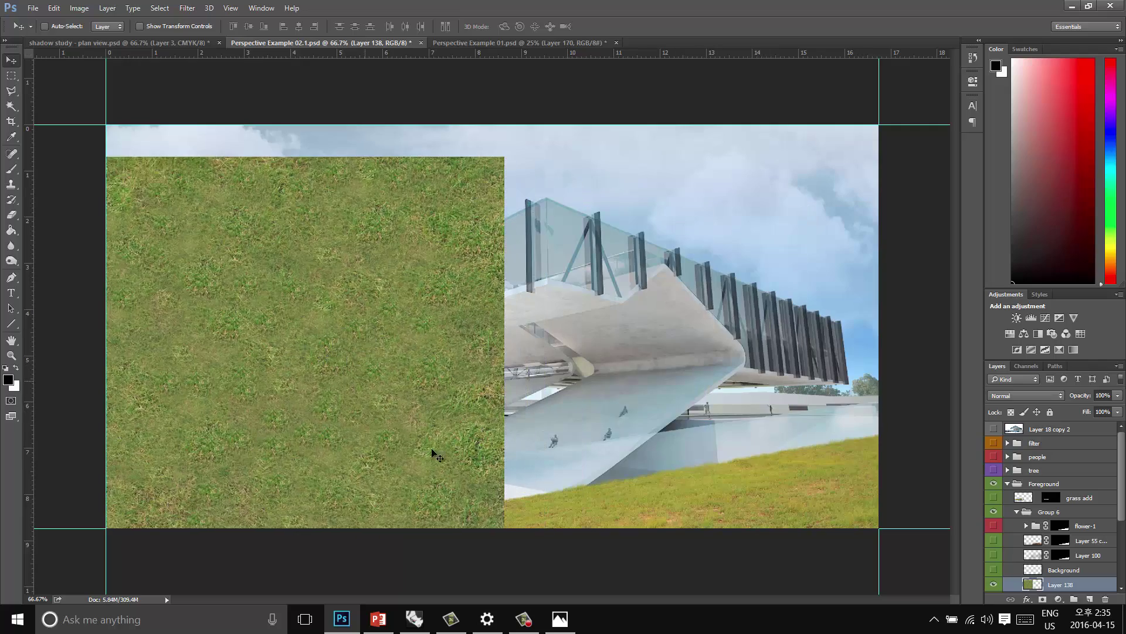
left_click_drag(404, 443, 766, 409)
Distort the grass layer so its upper edge follows the sloping foreground ground from the lower left to the right edge
key("ctrl+t")
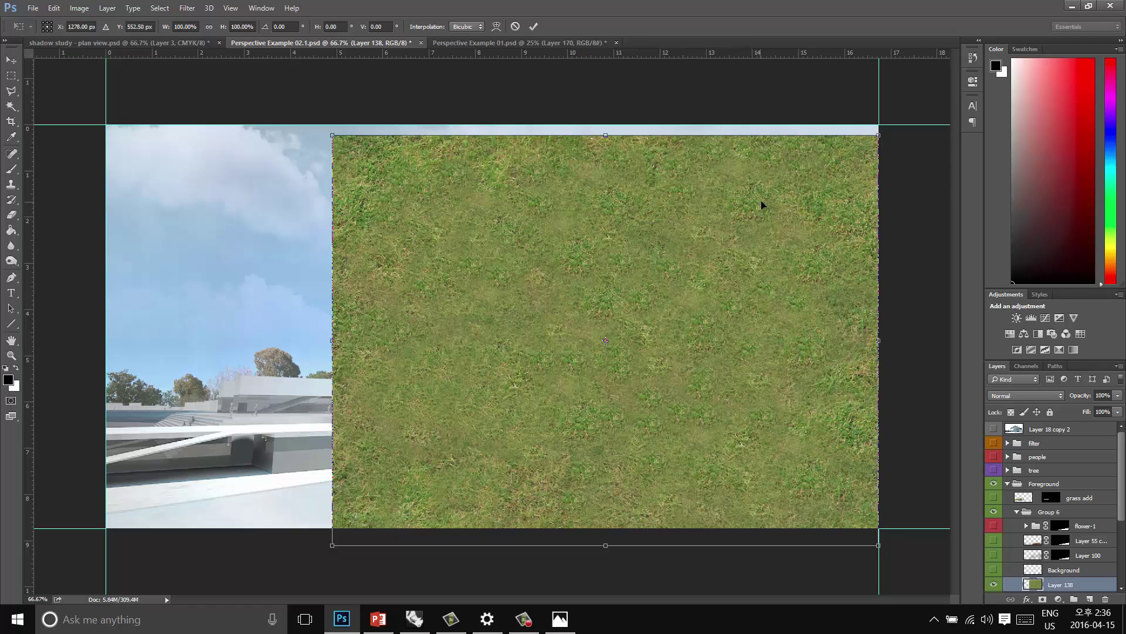
right_click(755, 250)
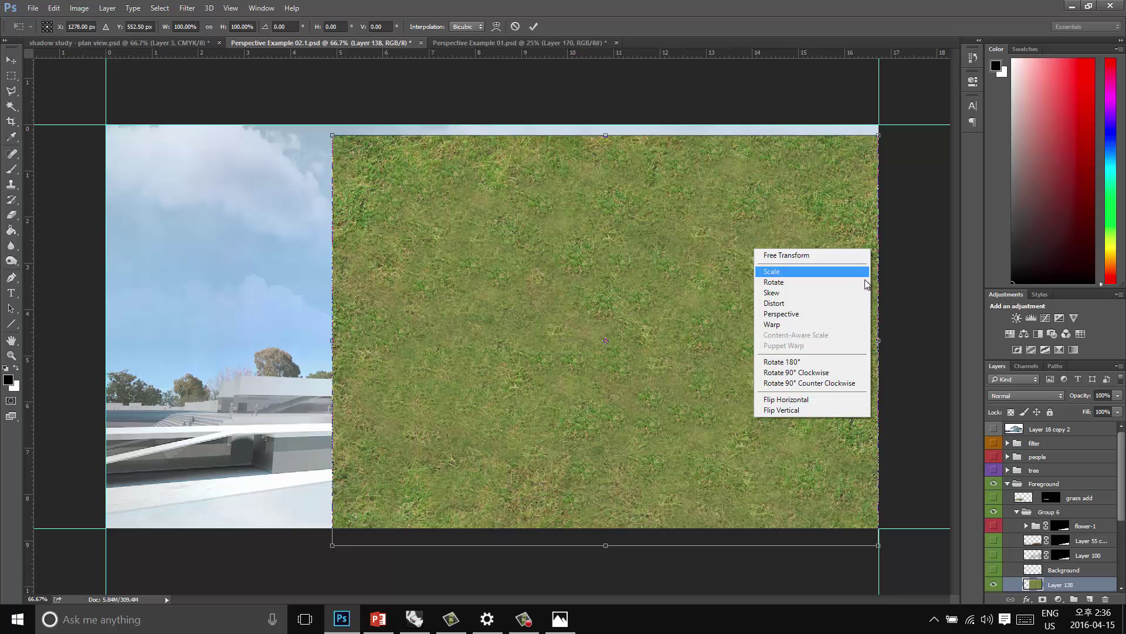
left_click(840, 302)
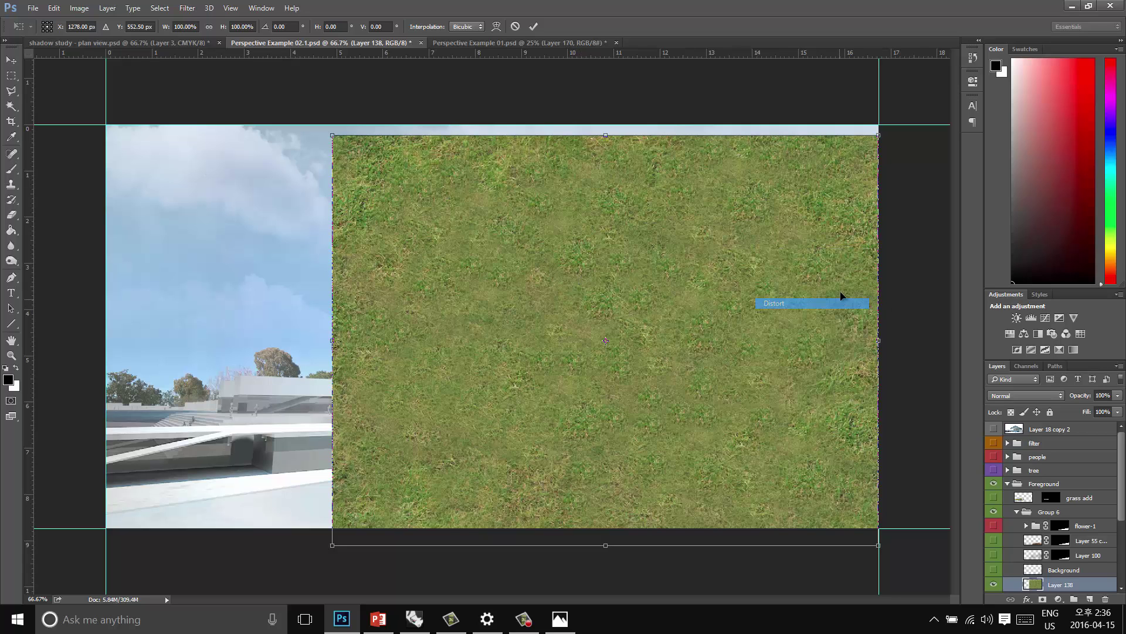
left_click_drag(332, 134, 311, 487)
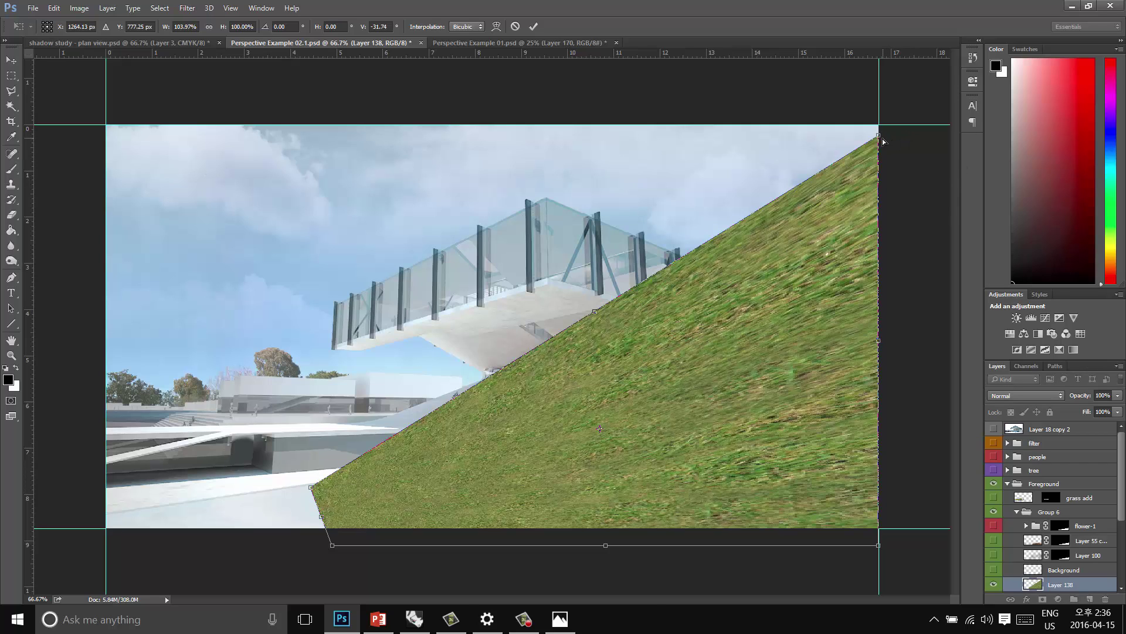
left_click_drag(883, 141, 892, 420)
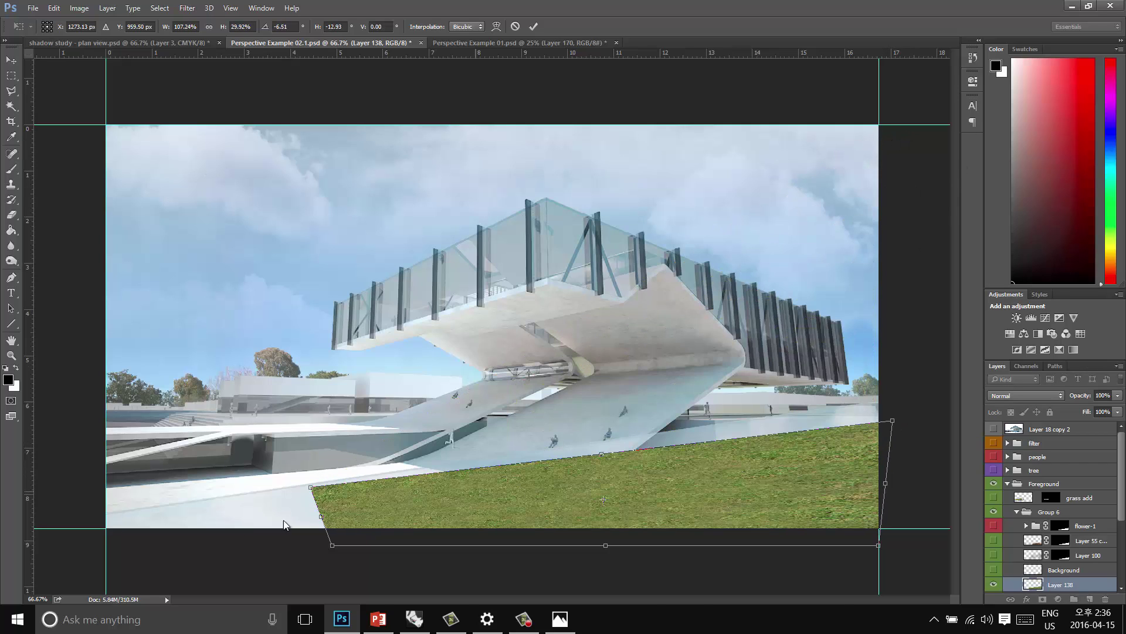
left_click_drag(317, 492, 311, 525)
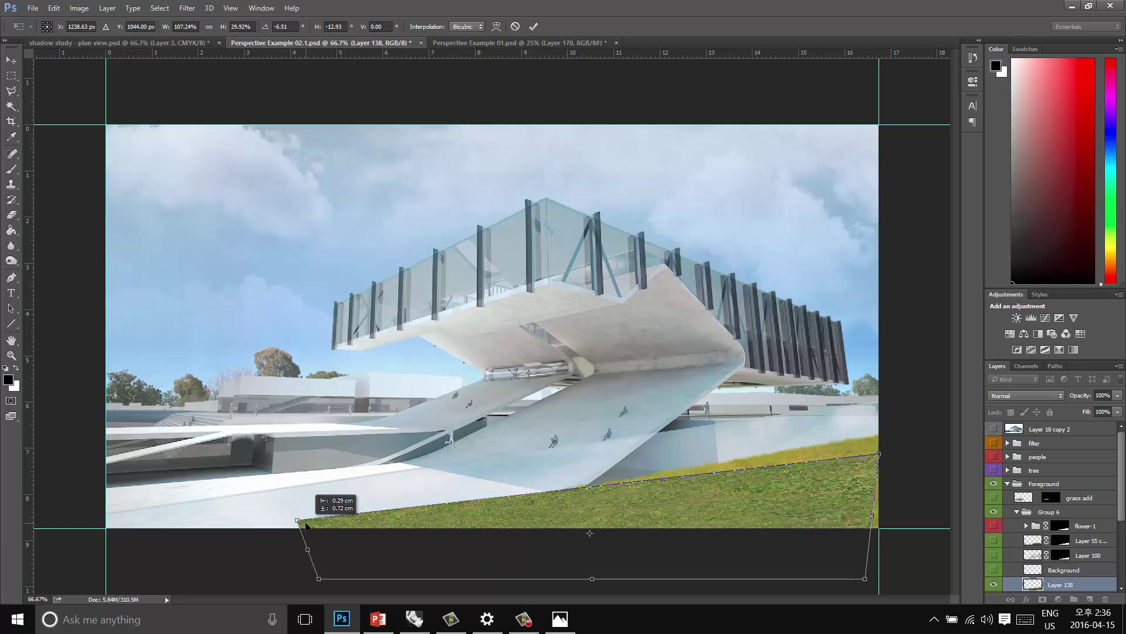
left_click_drag(893, 457, 899, 432)
key("Return")
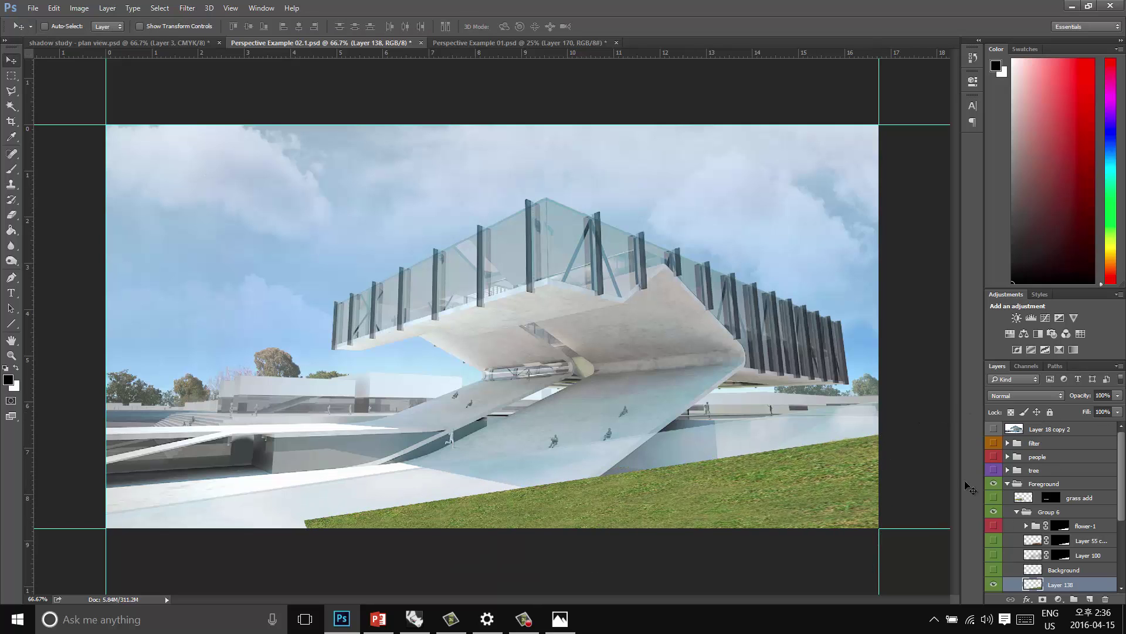
Scale the grass texture layer up to about 104.7%, stretch its left side farther outward and shift it slightly up the foreground slope
key("ctrl+t")
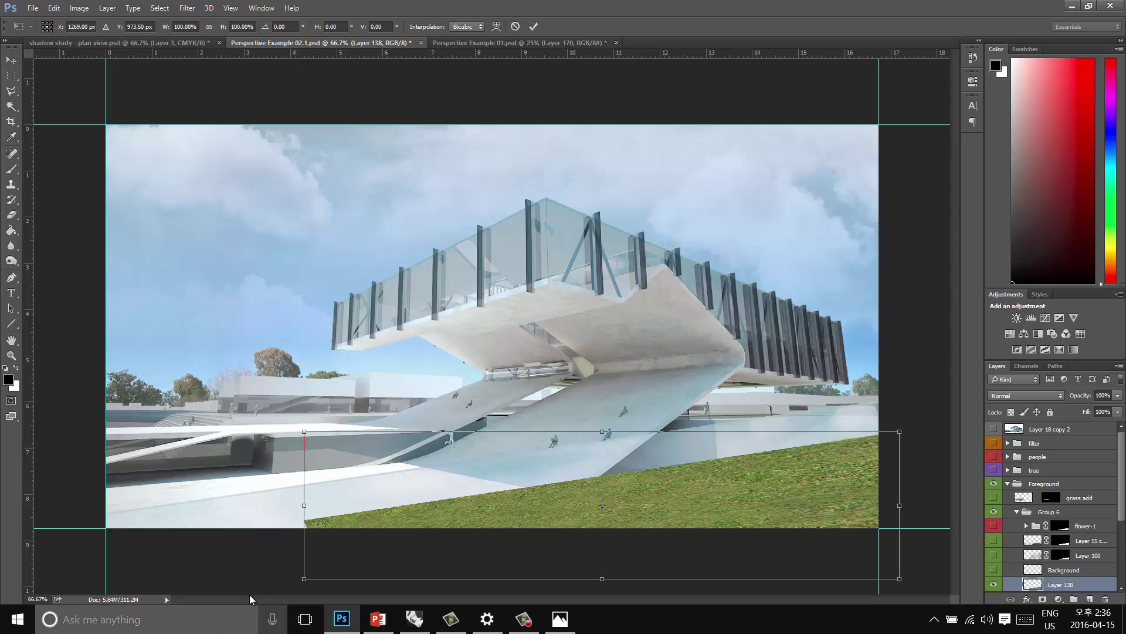
left_click_drag(303, 578, 276, 586)
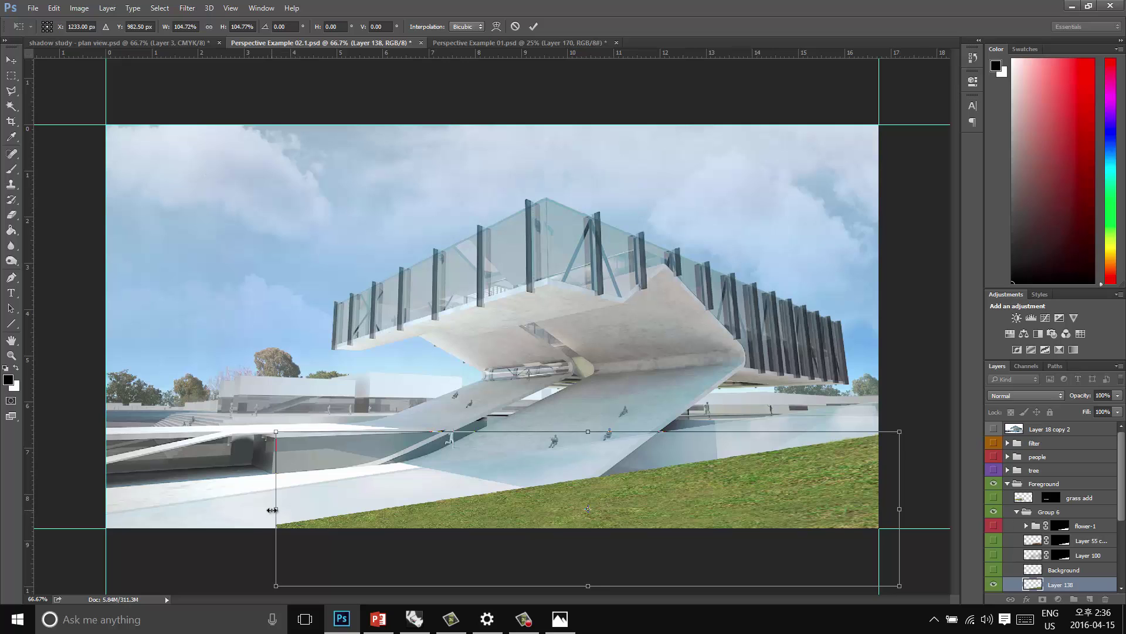
left_click_drag(272, 510, 255, 510)
left_click_drag(343, 524, 351, 511)
key("Return")
left_click_drag(656, 510, 652, 512)
Mask Layer 138 with the outline of the add grass layer
scroll(1050, 582, "down", 3)
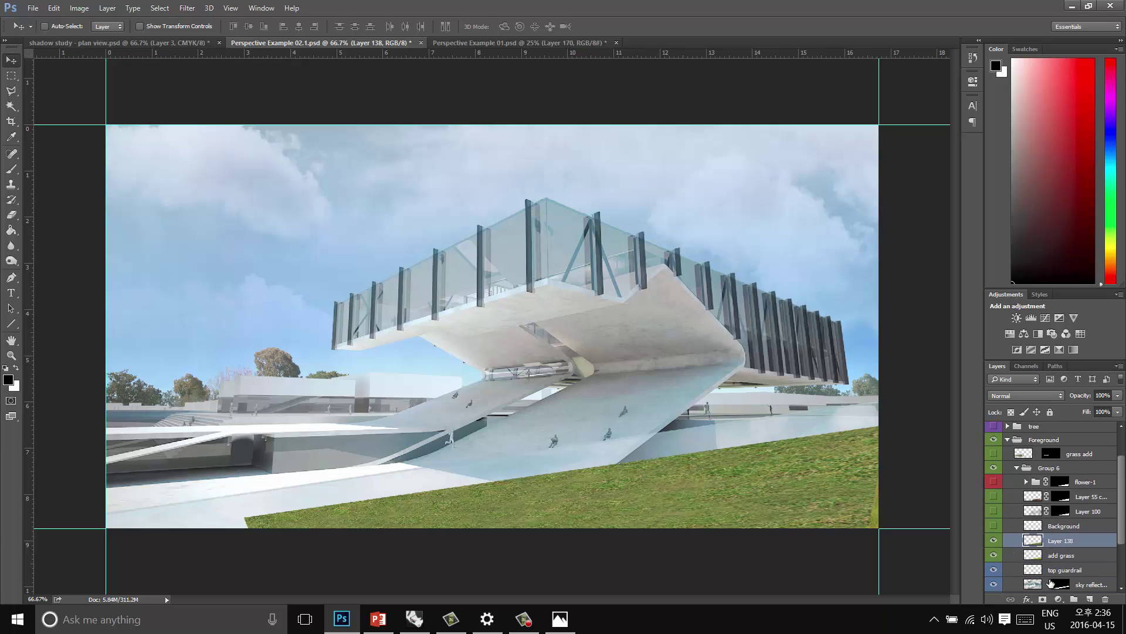
left_click(1031, 555, "ctrl")
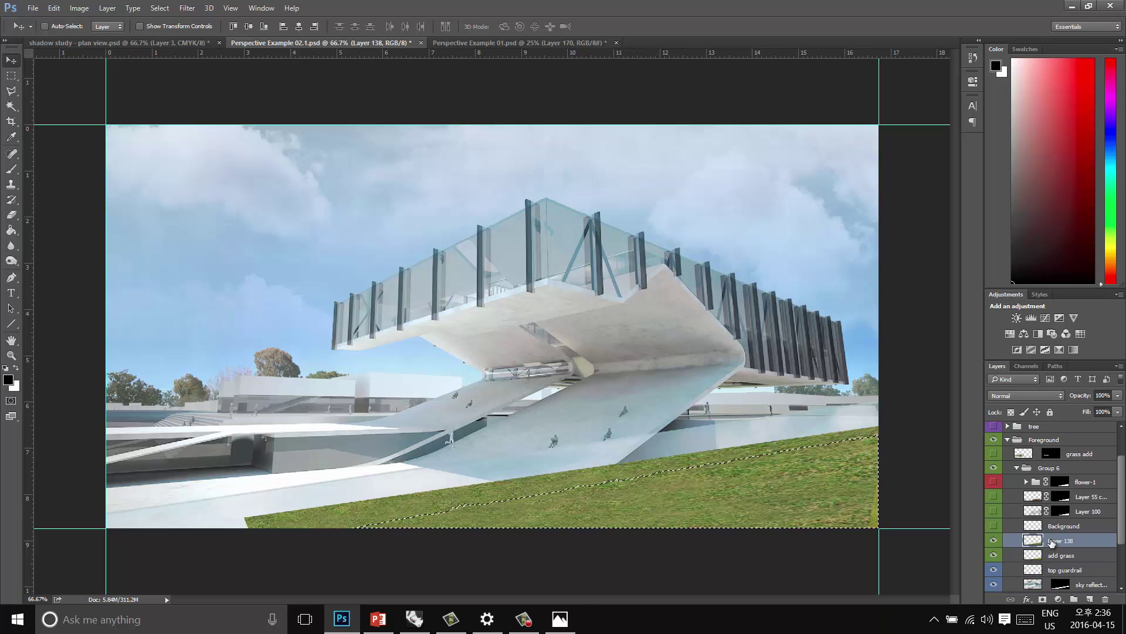
left_click(1042, 599)
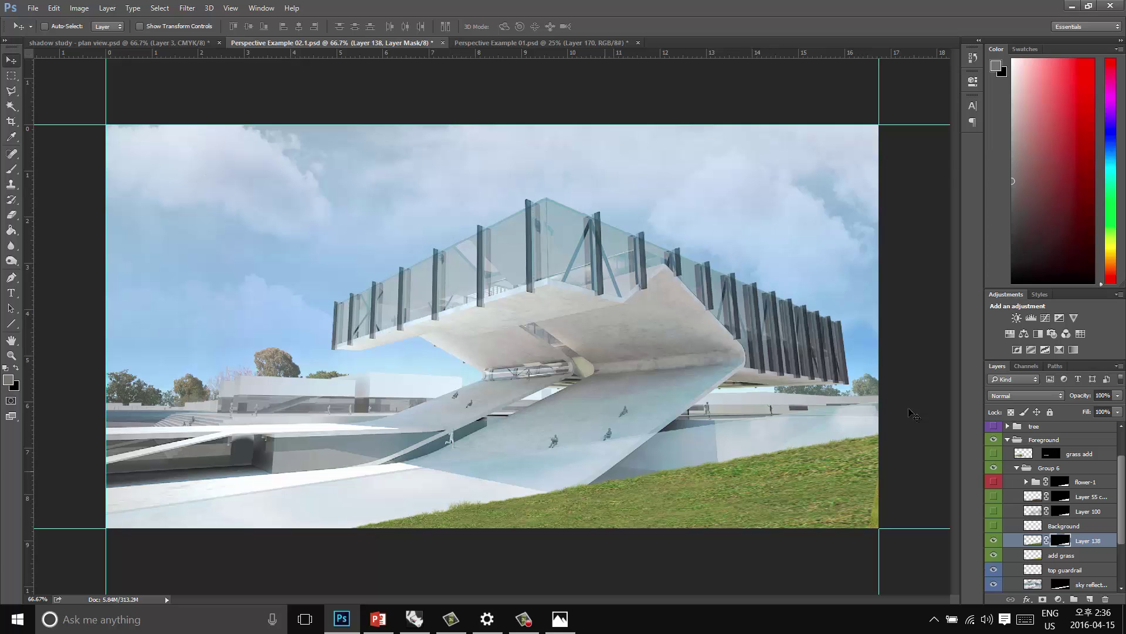
Hide Layer 138 and the add grass layer to expose the bare slope beneath the grass edge
key("z")
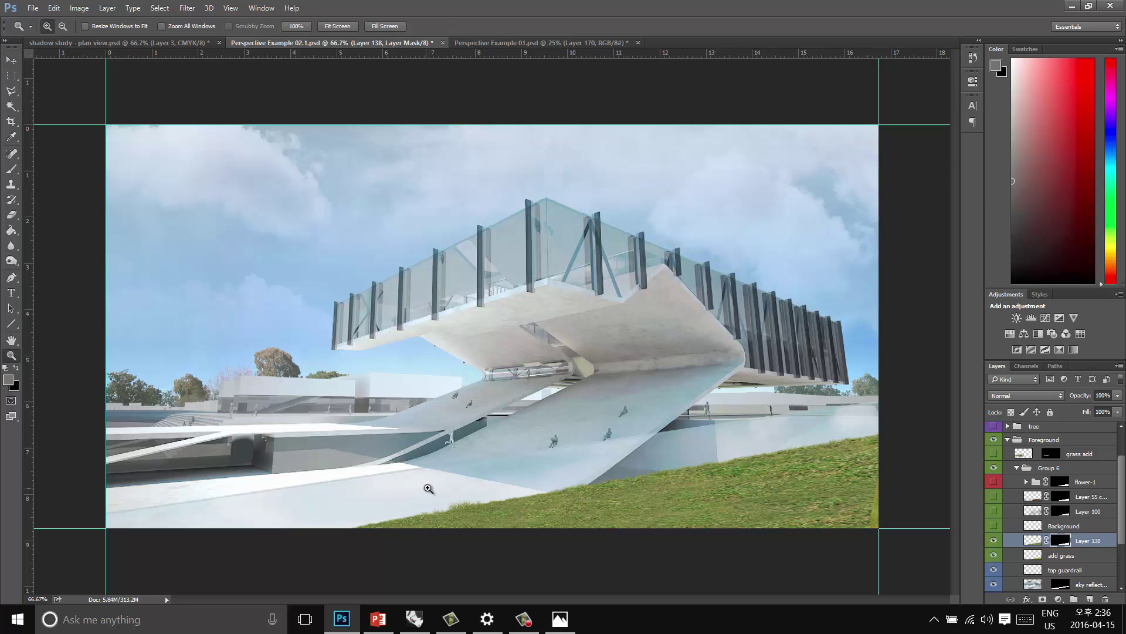
left_click(525, 513)
left_click(525, 512)
left_click_drag(765, 458, 621, 484)
left_click(576, 480)
left_click_drag(679, 387, 360, 487)
left_click(994, 540)
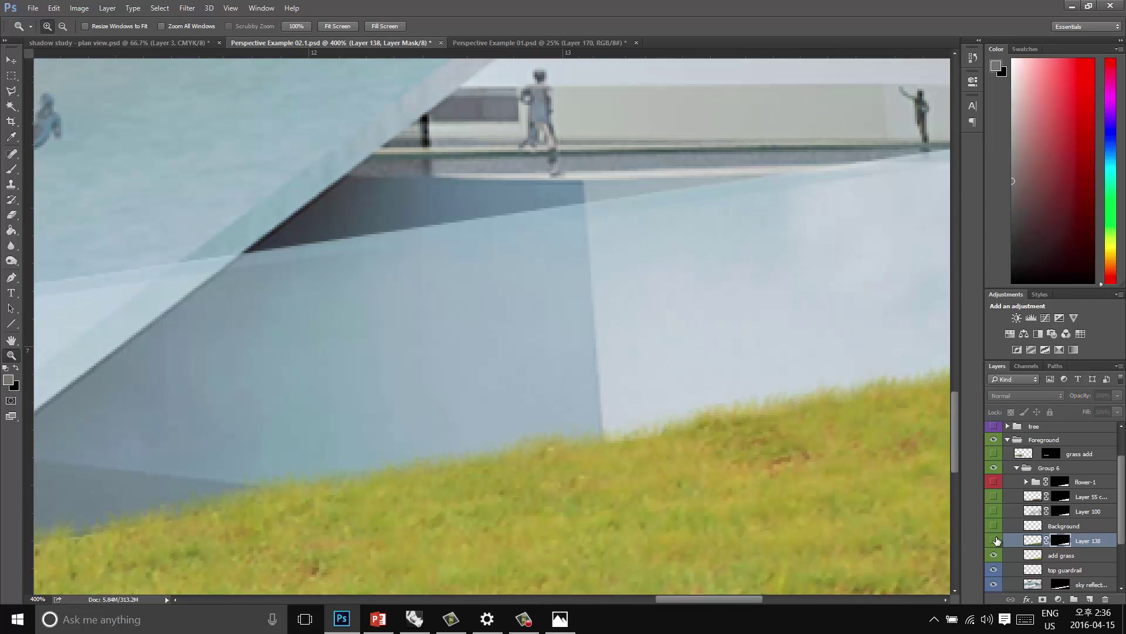
left_click(993, 555)
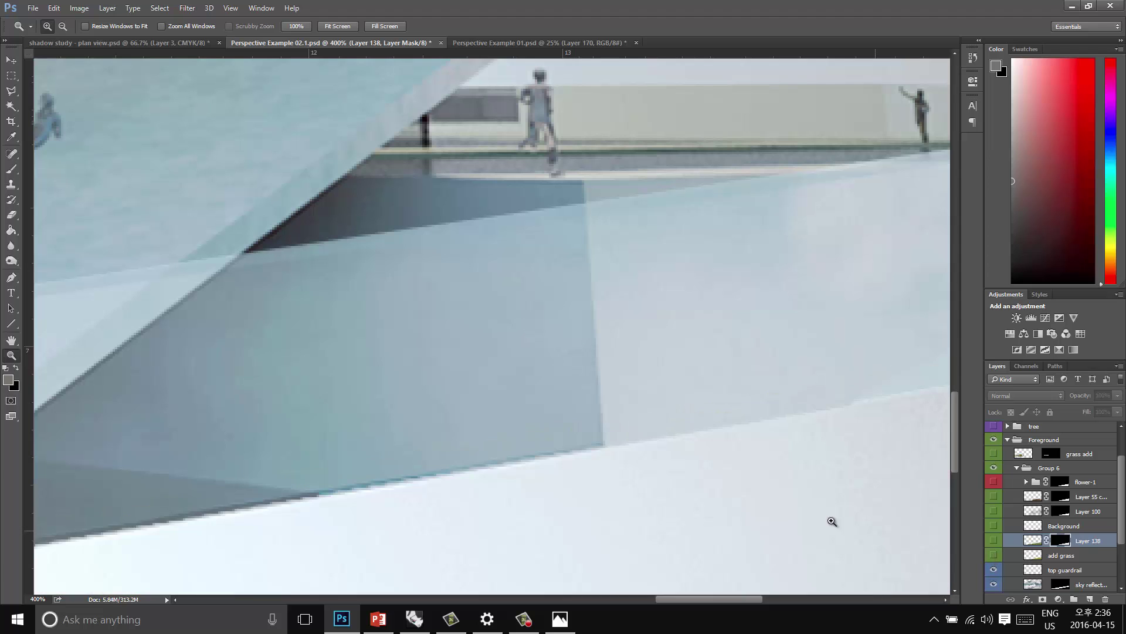
Compare the Background, Layer 138 and add grass layers by switching each one's visibility on and off
left_click(993, 525)
left_click(994, 527)
left_click(992, 540)
left_click(992, 540)
left_click(1079, 555)
right_click(1079, 555)
key("Escape")
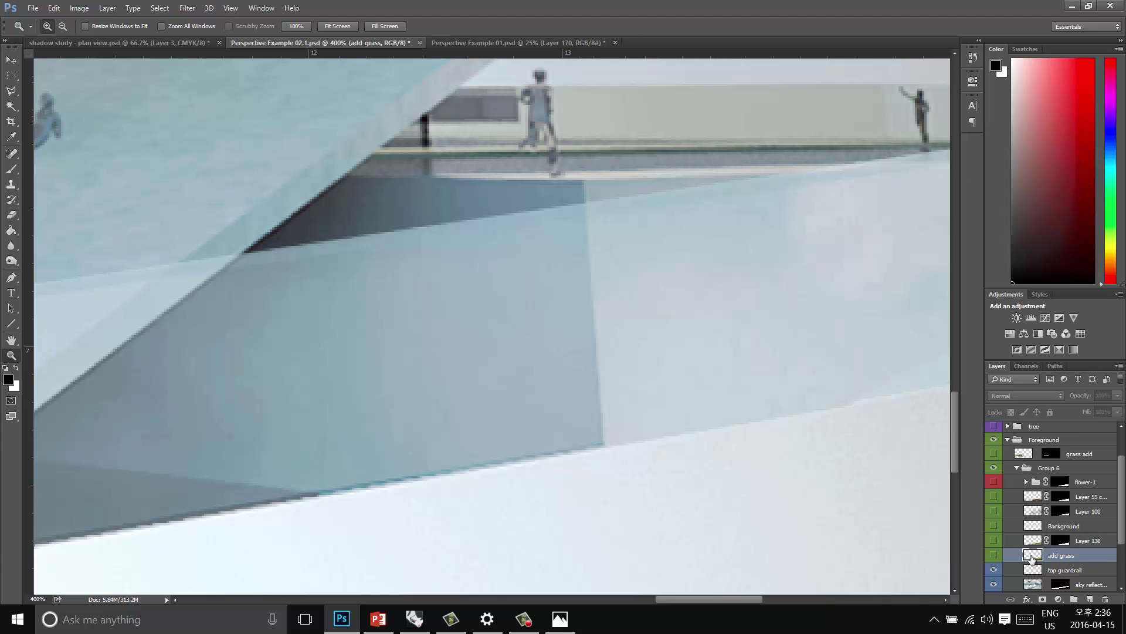
left_click(993, 555)
left_click(994, 556)
Apply the mask of Layer 138 permanently to its pixels, check the trimmed grass and hide the layer again
left_click(1060, 531)
left_click_drag(1062, 543, 1105, 599)
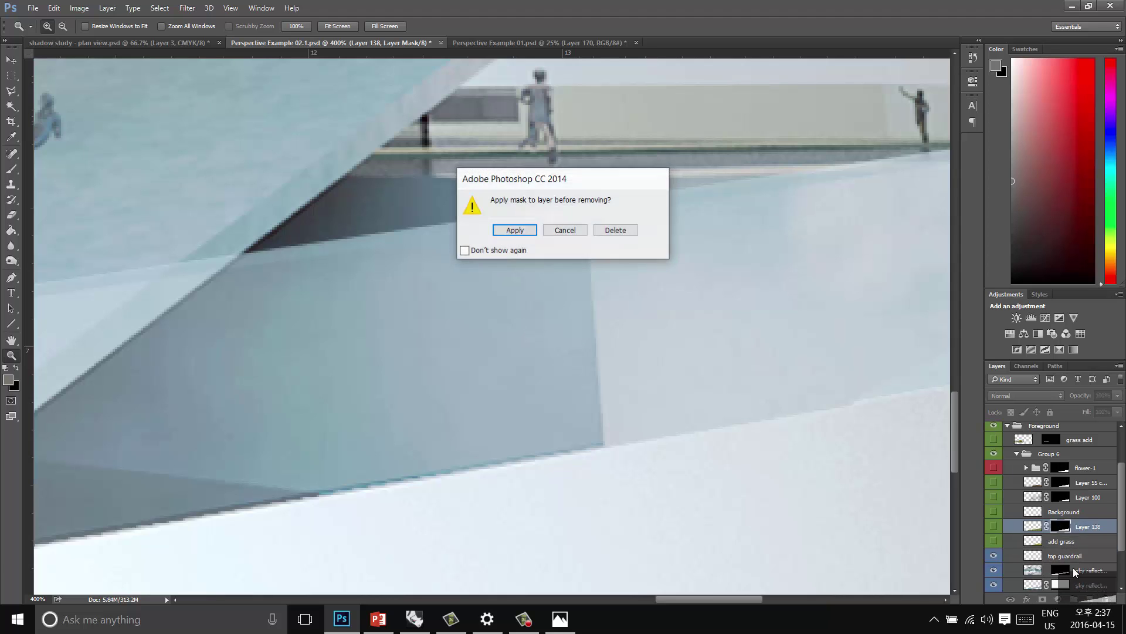
left_click(514, 230)
left_click(994, 527)
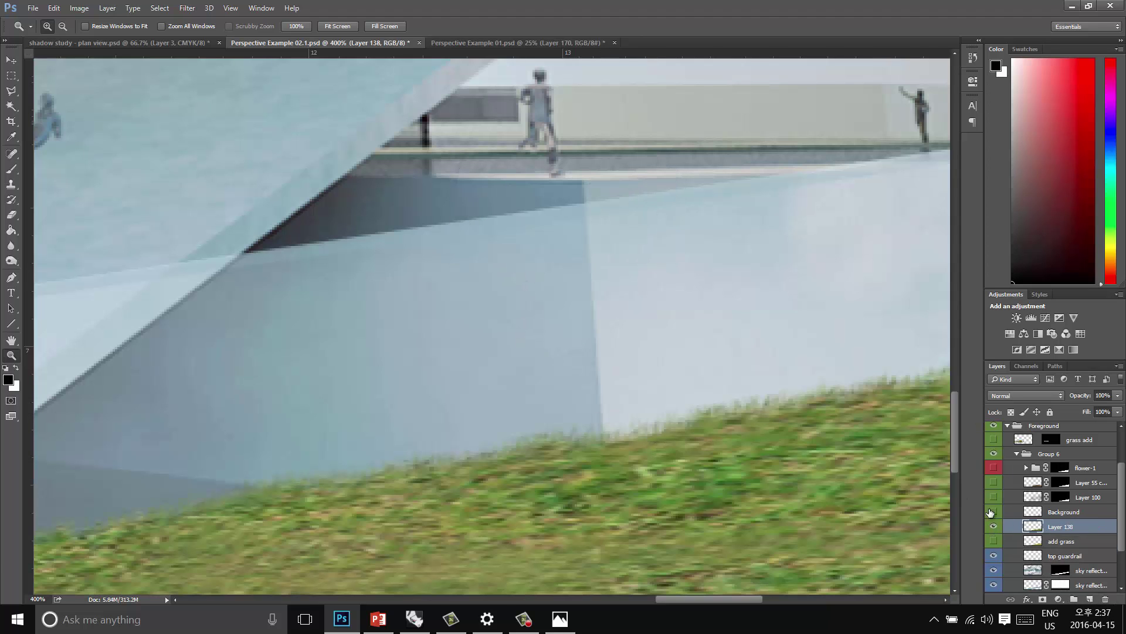
left_click(994, 526)
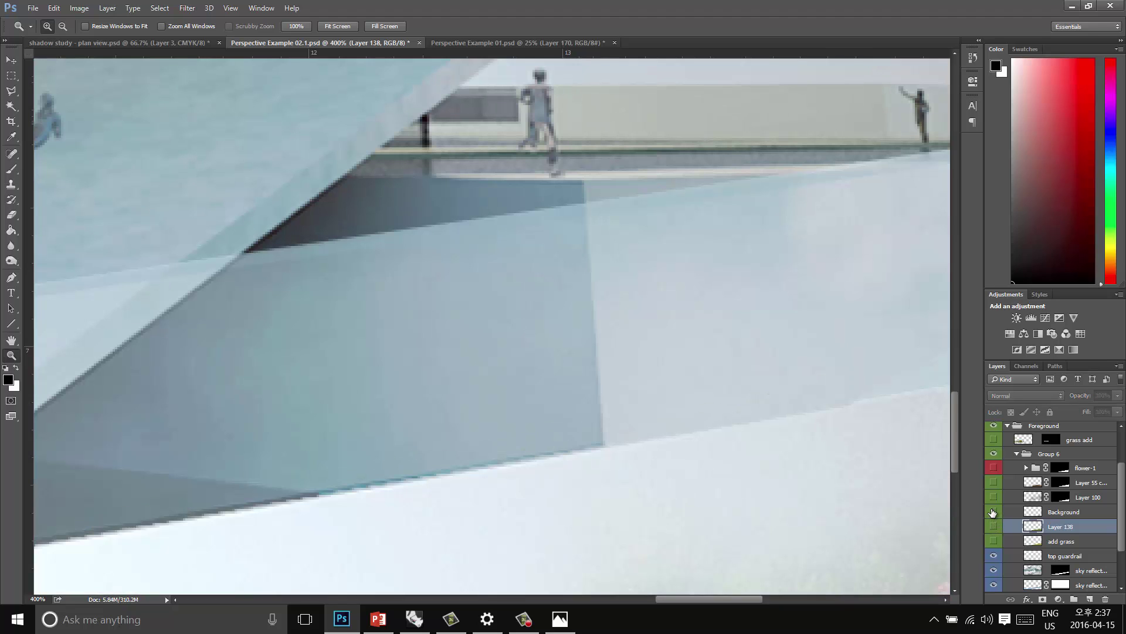
Select the add grass layer and make it visible, framing its upper edge beside the white wall
left_click(1001, 539)
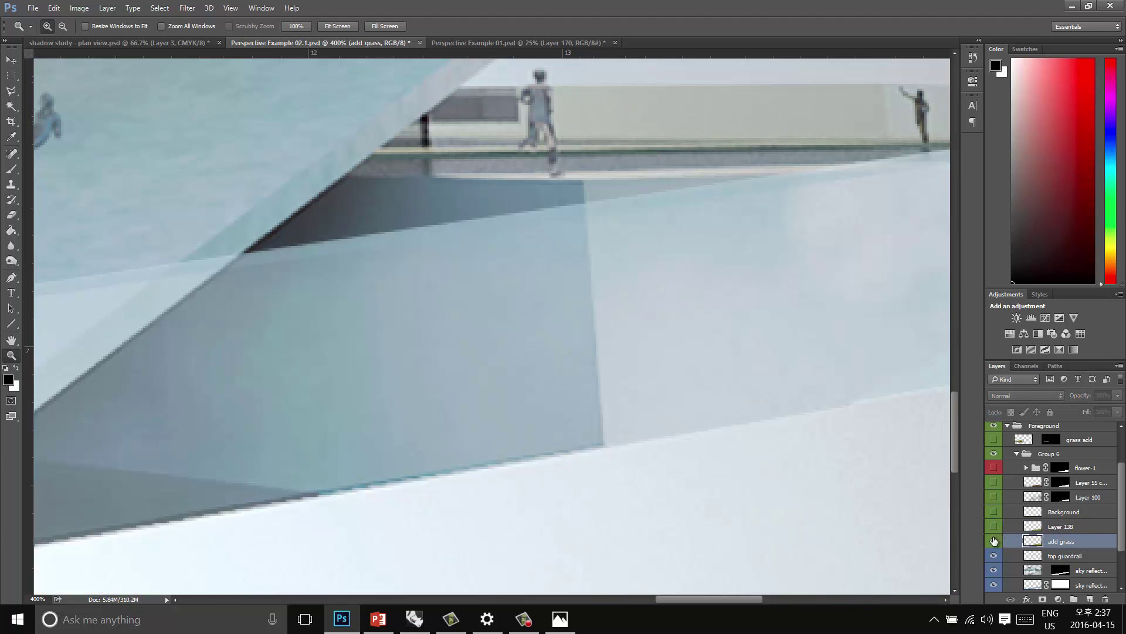
left_click(994, 541)
left_click(714, 468, "alt")
left_click(782, 422, "alt")
left_click_drag(782, 423, 537, 358)
left_click(579, 349)
left_click(580, 348)
left_click(580, 349)
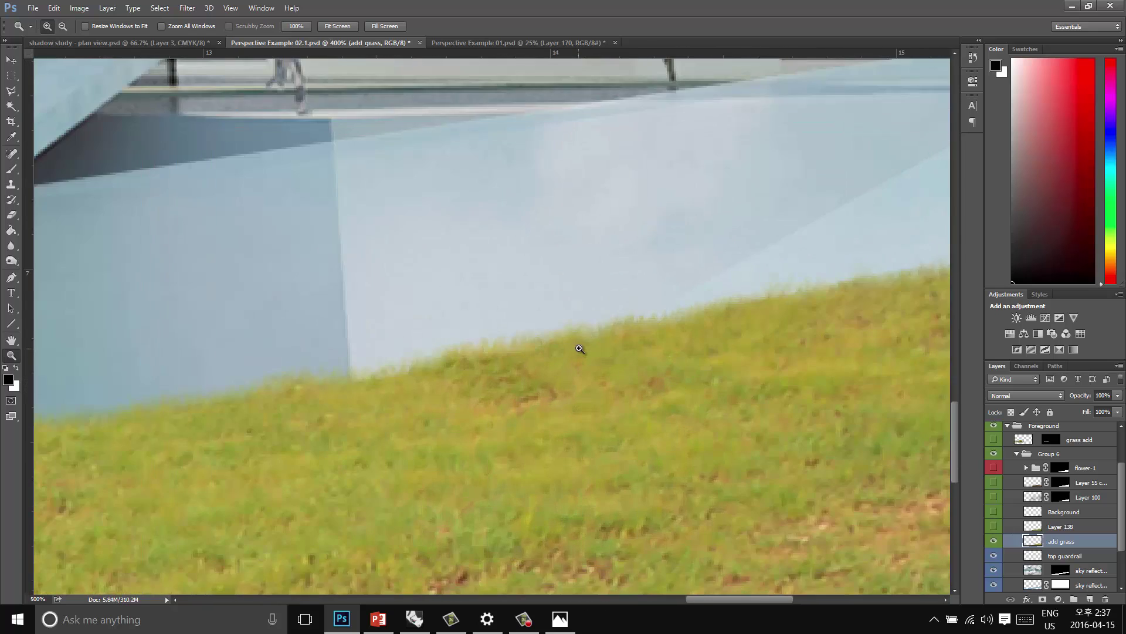
left_click(564, 350)
left_click(534, 328)
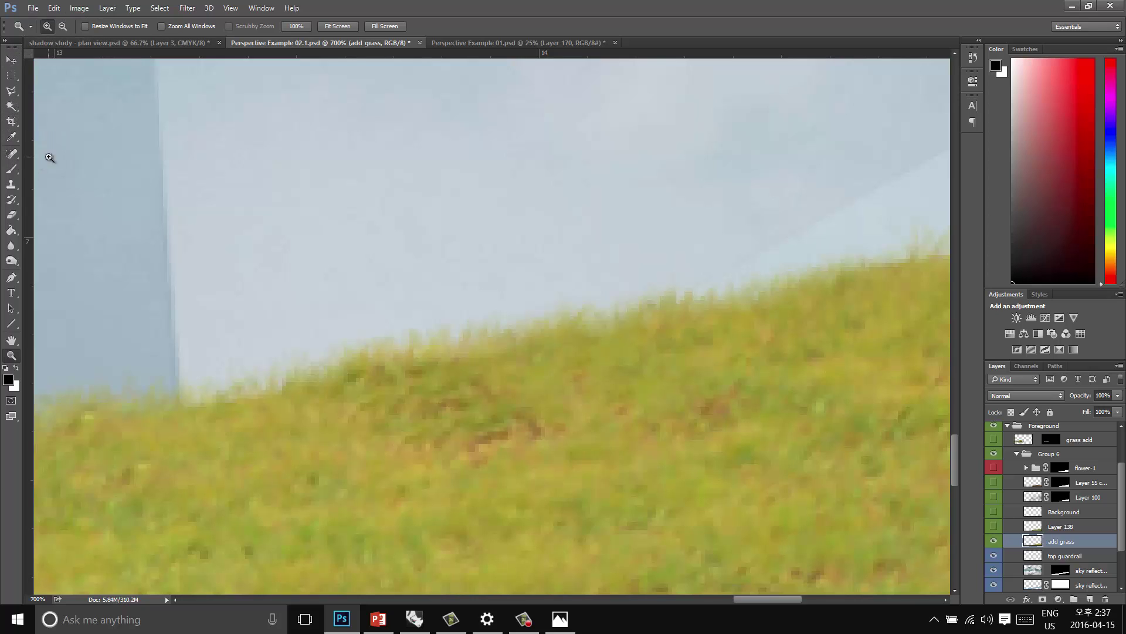
Set up the Clone Stamp tool with the 134 px grass-blade brush tip
left_click(12, 184)
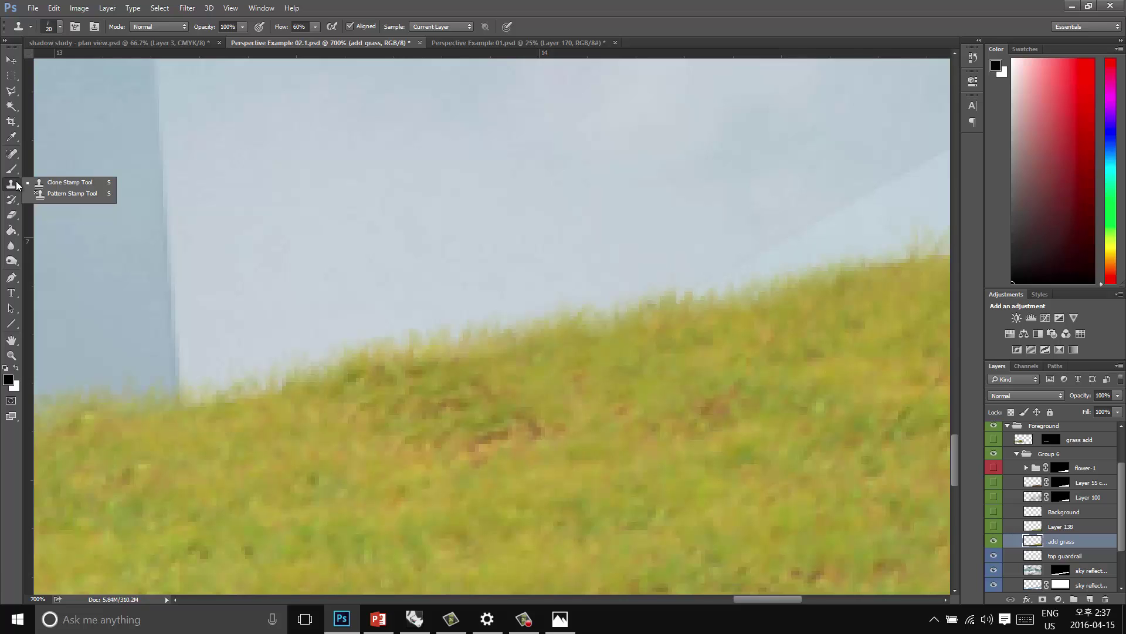
left_click(61, 29)
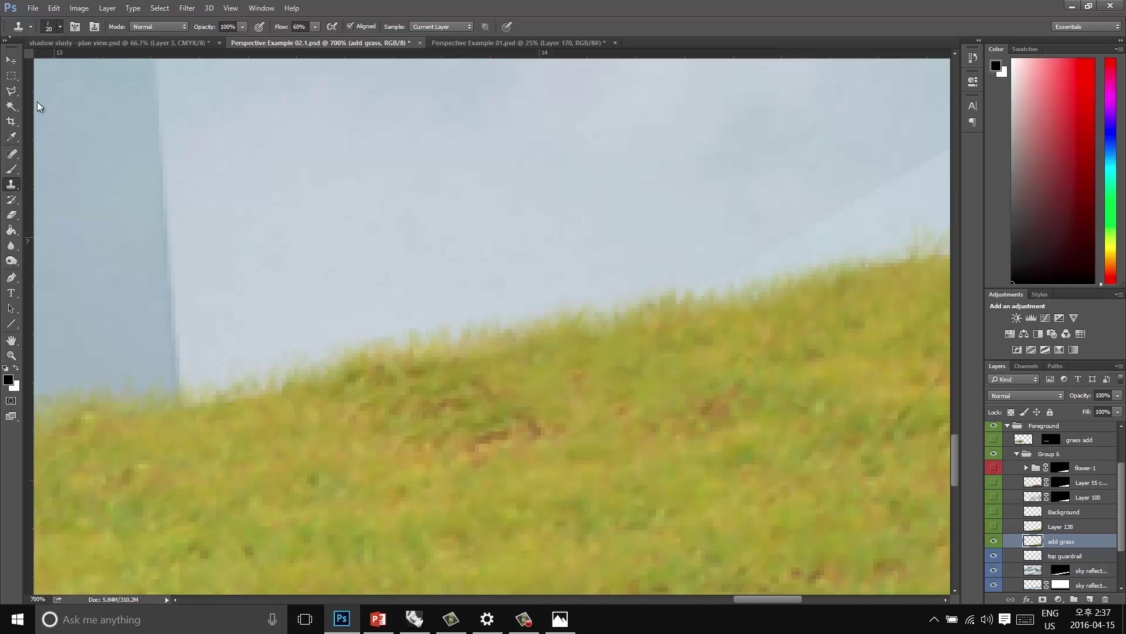
left_click(51, 31)
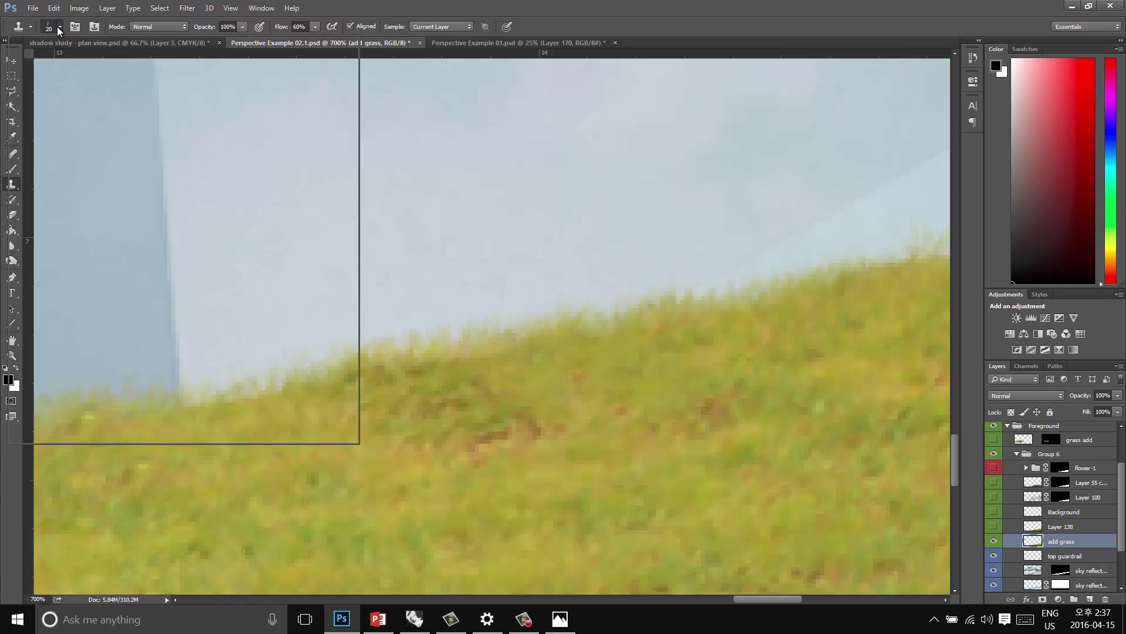
left_click(60, 27)
left_click(60, 29)
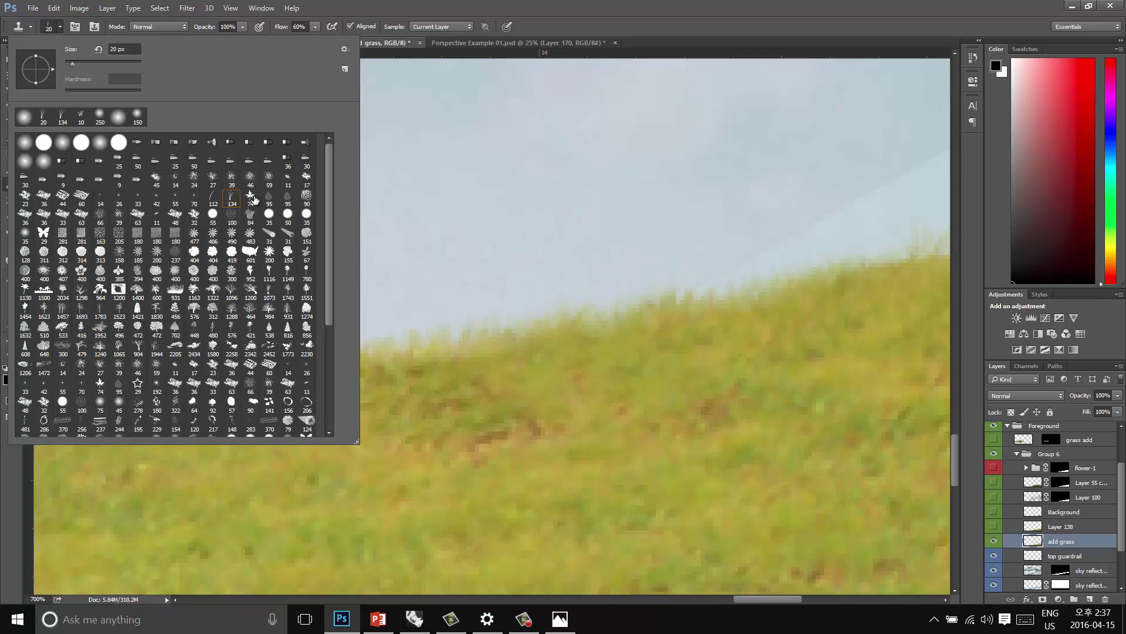
left_click(229, 203)
double_click(233, 200)
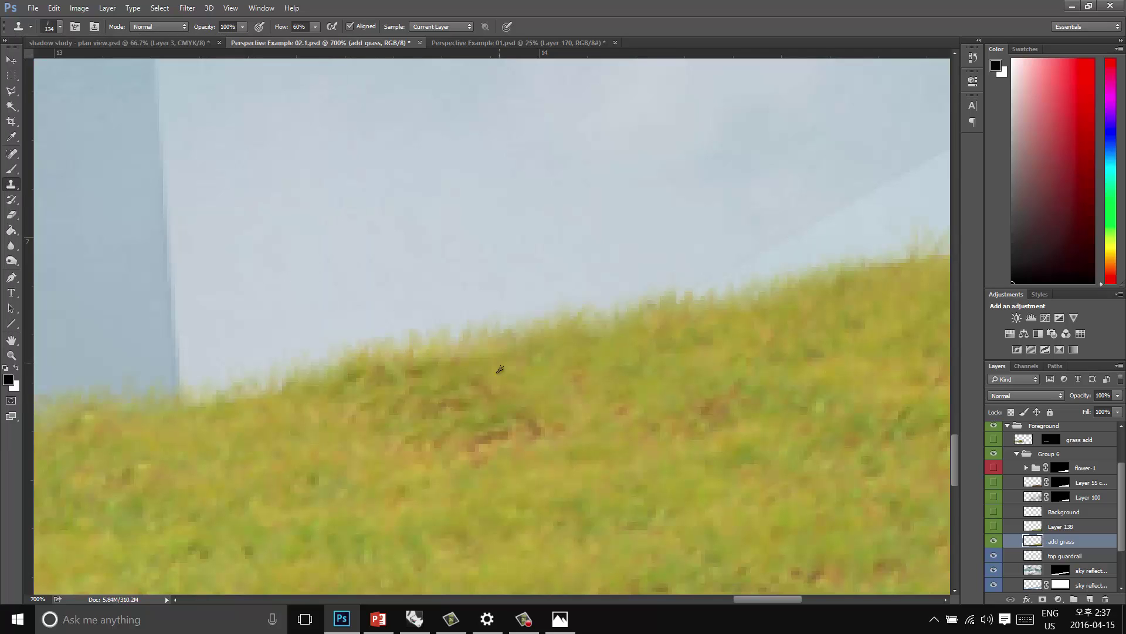
Set the clone brush to 200 px, sample the grass and paint tall blades along the slope's upper edge against the white wall
key("bracketright")
key("bracketright")
key("bracketright")
key("bracketright")
key("bracketright")
key("bracketright")
key("bracketright")
key("bracketright")
key("bracketright")
key("bracketright")
key("bracketright")
key("bracketleft")
key("bracketleft")
key("bracketleft")
key("bracketleft")
key("bracketleft")
key("bracketleft")
key("bracketleft")
key("bracketleft")
key("bracketleft")
key("bracketleft")
key("bracketleft")
key("bracketleft")
left_click(816, 311, "alt")
mouse_move(792, 262)
left_mouse_down()
mouse_move(733, 307)
mouse_move(780, 309)
mouse_move(756, 335)
mouse_move(612, 318)
mouse_move(642, 323)
mouse_move(645, 421)
mouse_move(530, 416)
mouse_move(443, 355)
mouse_move(440, 433)
mouse_move(335, 311)
left_mouse_up()
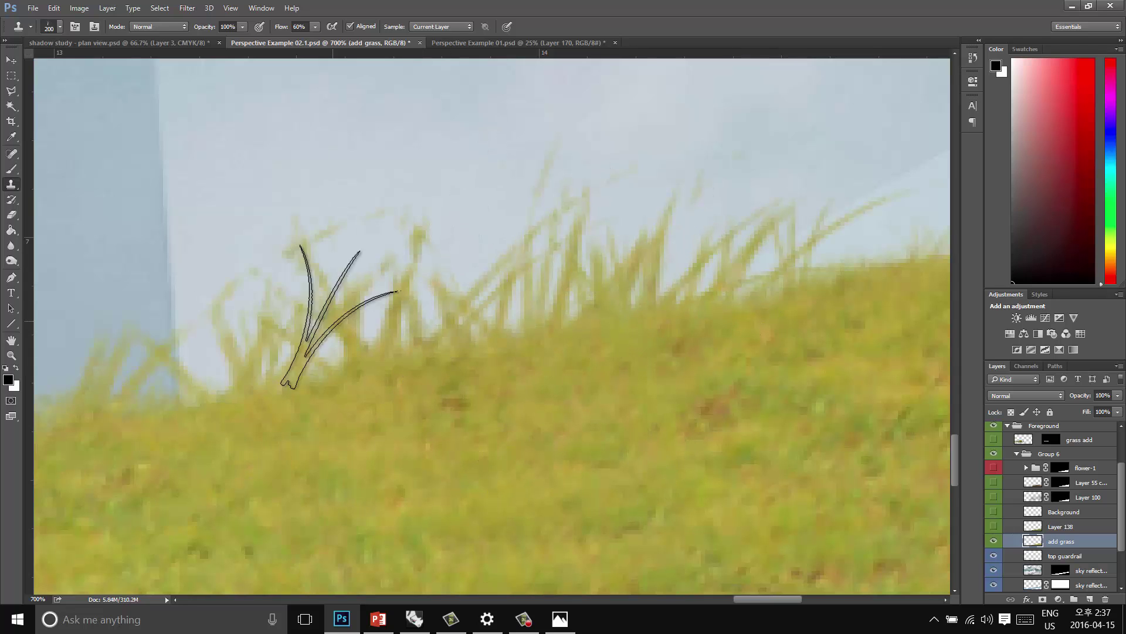
Continue cloning tall grass blades along the slope's edge toward the right border of the image
key("bracketright")
key("bracketright")
key("bracketright")
scroll(716, 294, "right", 8)
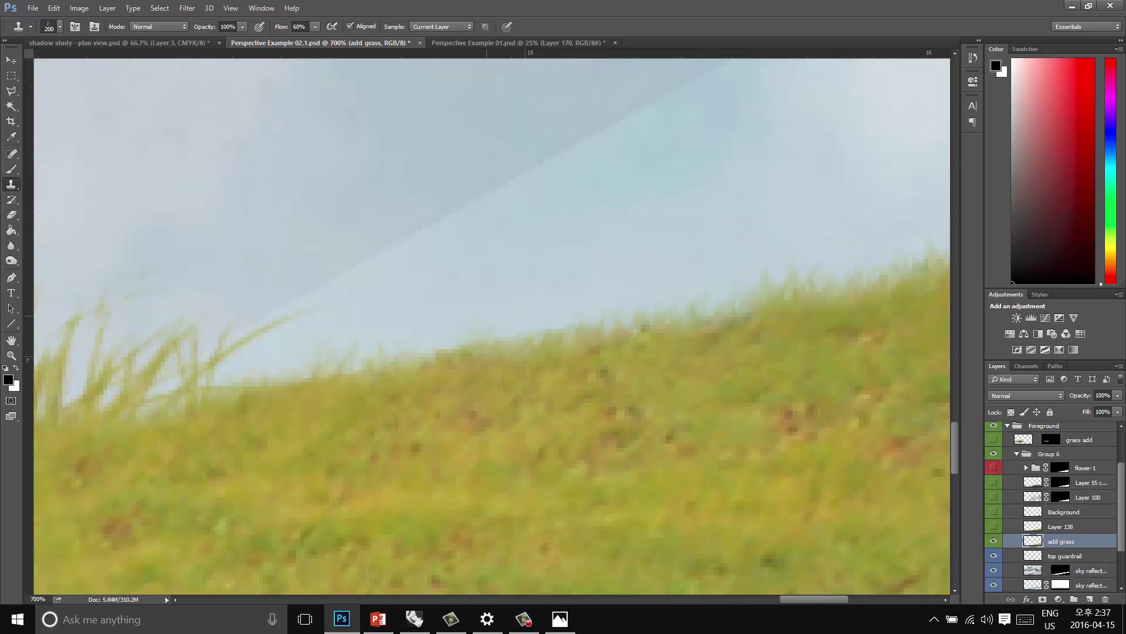
mouse_move(534, 311)
left_mouse_down()
mouse_move(305, 329)
mouse_move(616, 282)
left_mouse_up()
mouse_move(851, 247)
left_mouse_down()
mouse_move(636, 329)
mouse_move(692, 246)
left_mouse_up()
scroll(636, 330, "right", 8)
Examine the cloned grass blades along the slope from farther out and compare them with the untouched edge
key("z")
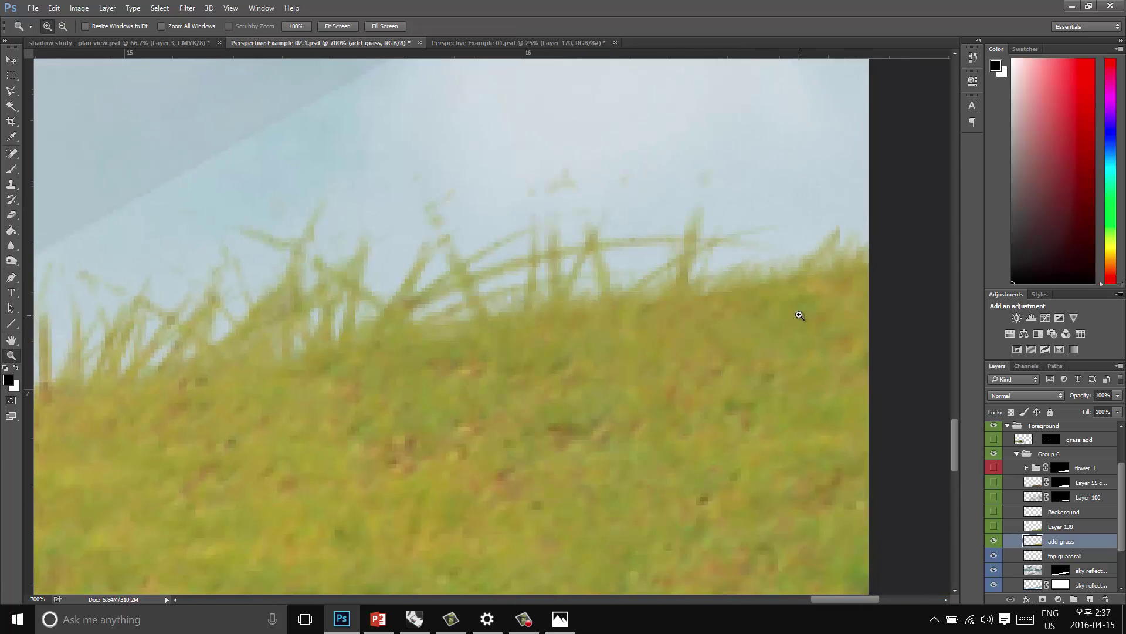
left_click(798, 316, "alt")
left_click(798, 315, "alt")
left_click(798, 316, "alt")
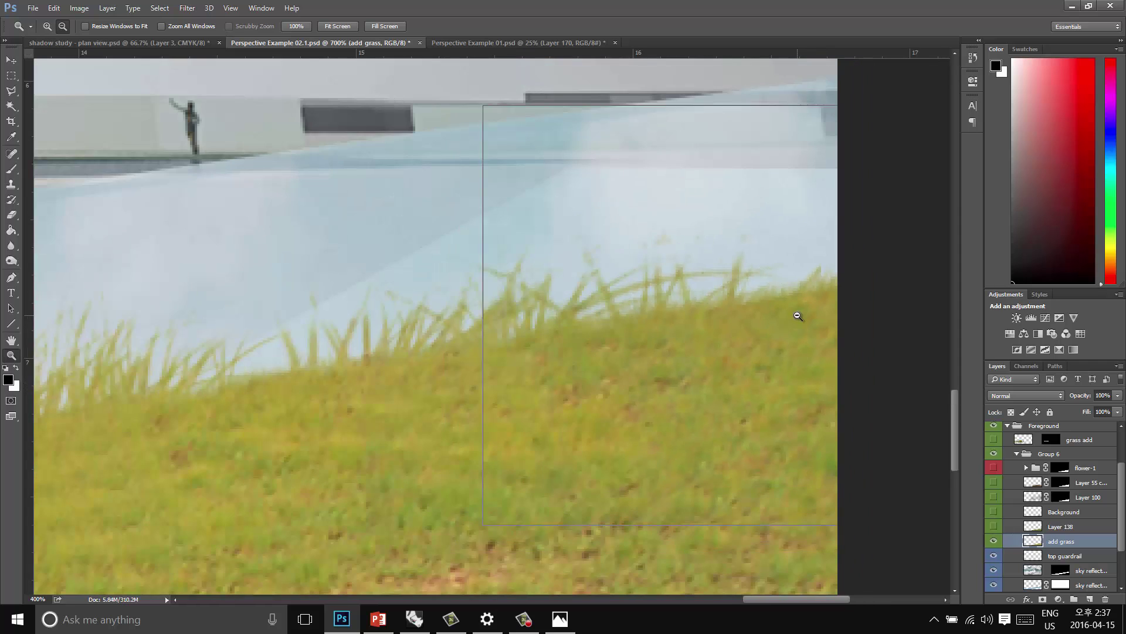
left_click(794, 315, "alt")
left_click(759, 344, "alt")
left_click(512, 390, "alt")
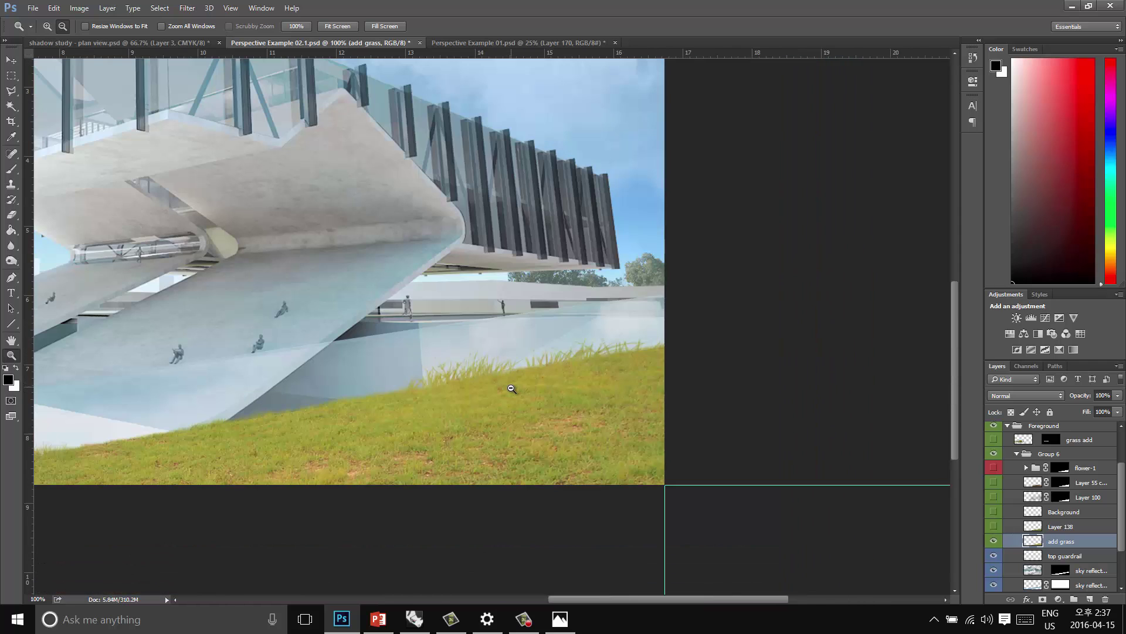
left_click(437, 403)
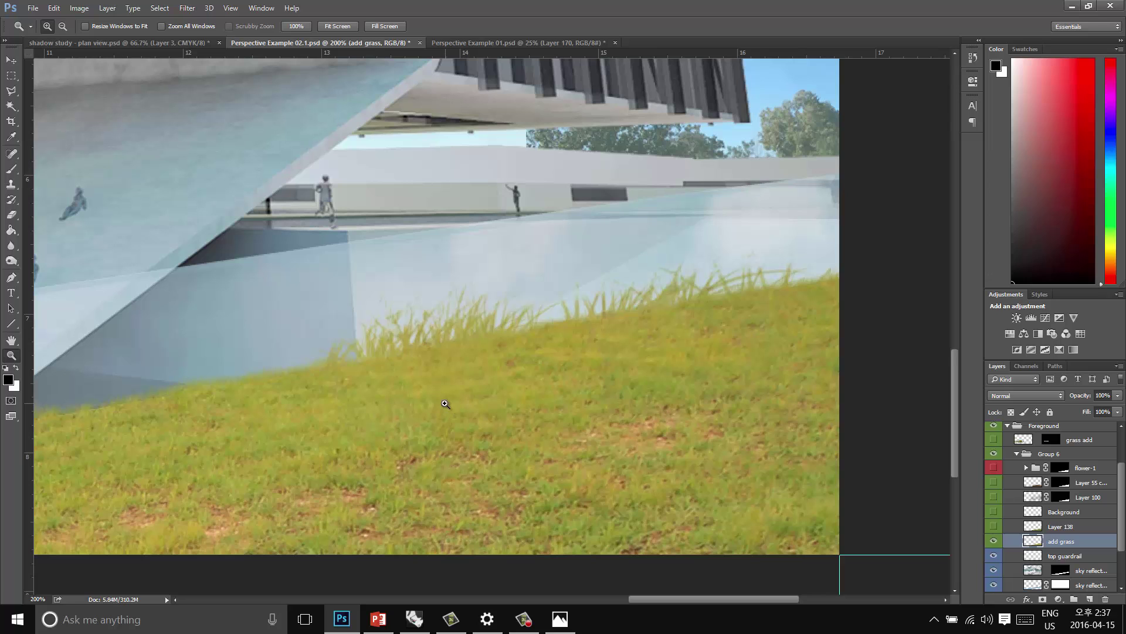
left_click_drag(388, 415, 757, 352)
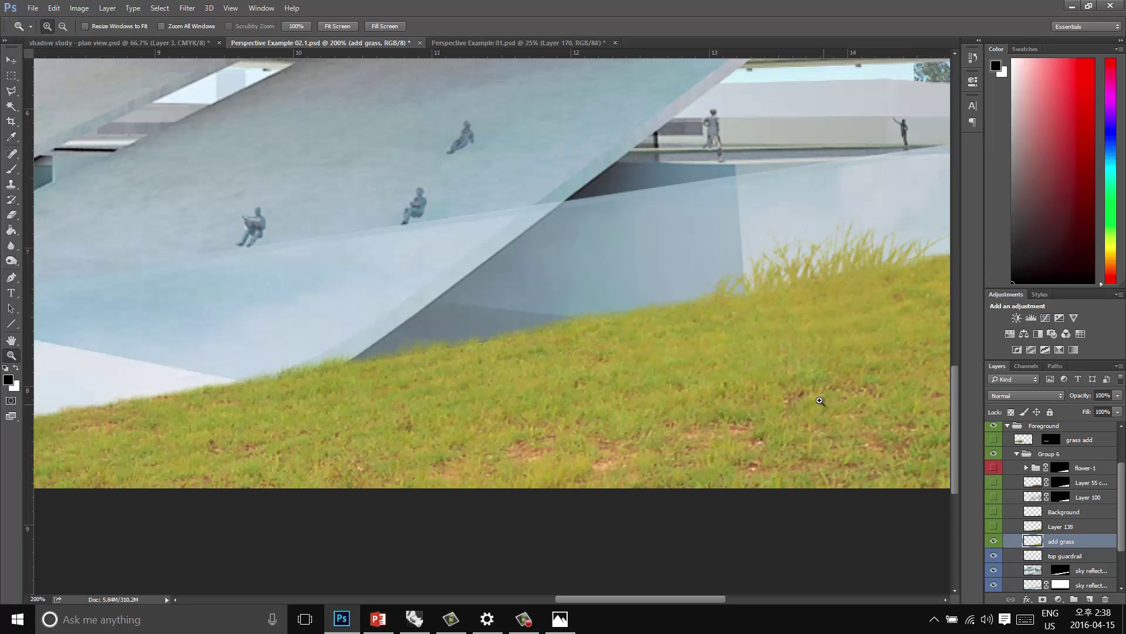
Undo the cloned grass blades and the applied mask on Layer 138
left_click(10, 60)
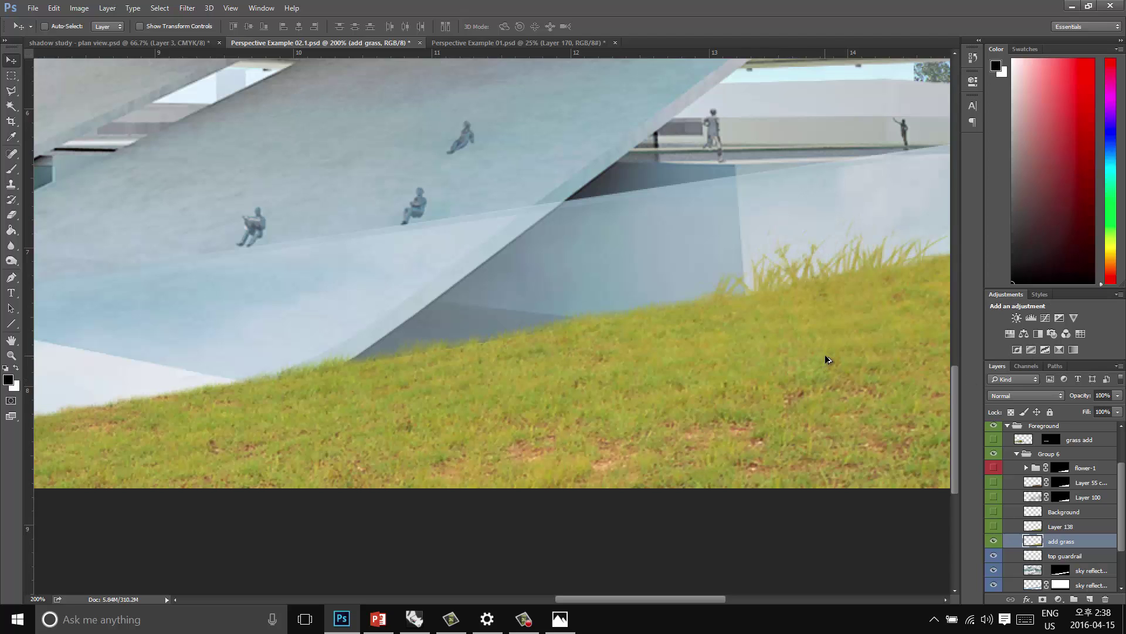
key("alt+bracketright")
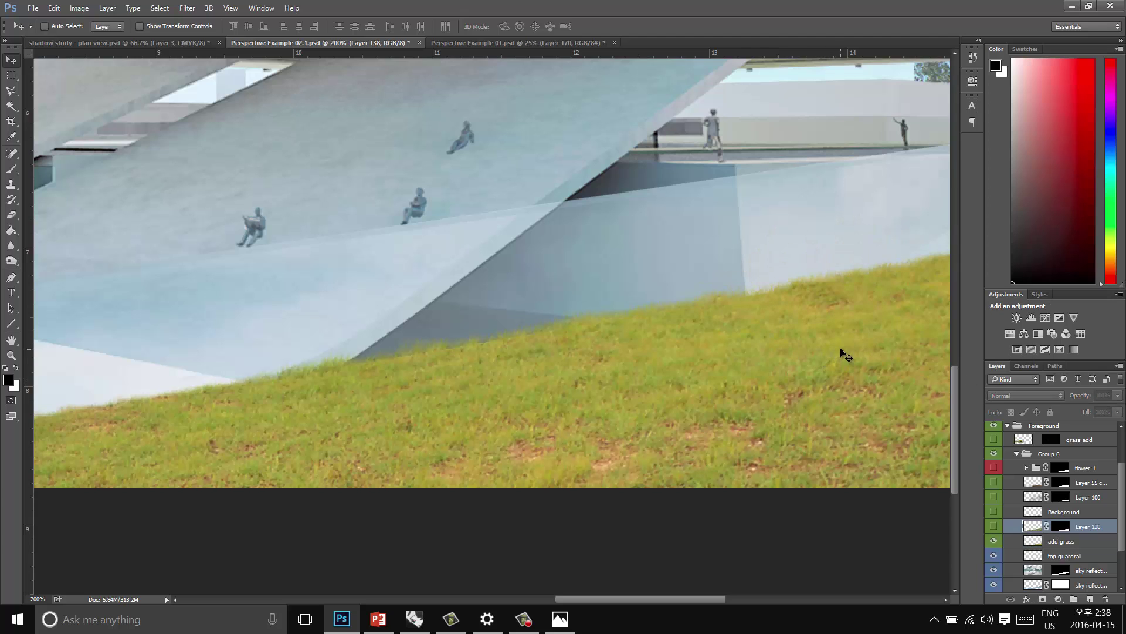
scroll(839, 352, "up", 1)
scroll(839, 352, "left", 2)
Examine the original grass edge up close along the slope and then within the whole perspective
key("z")
left_click(624, 400)
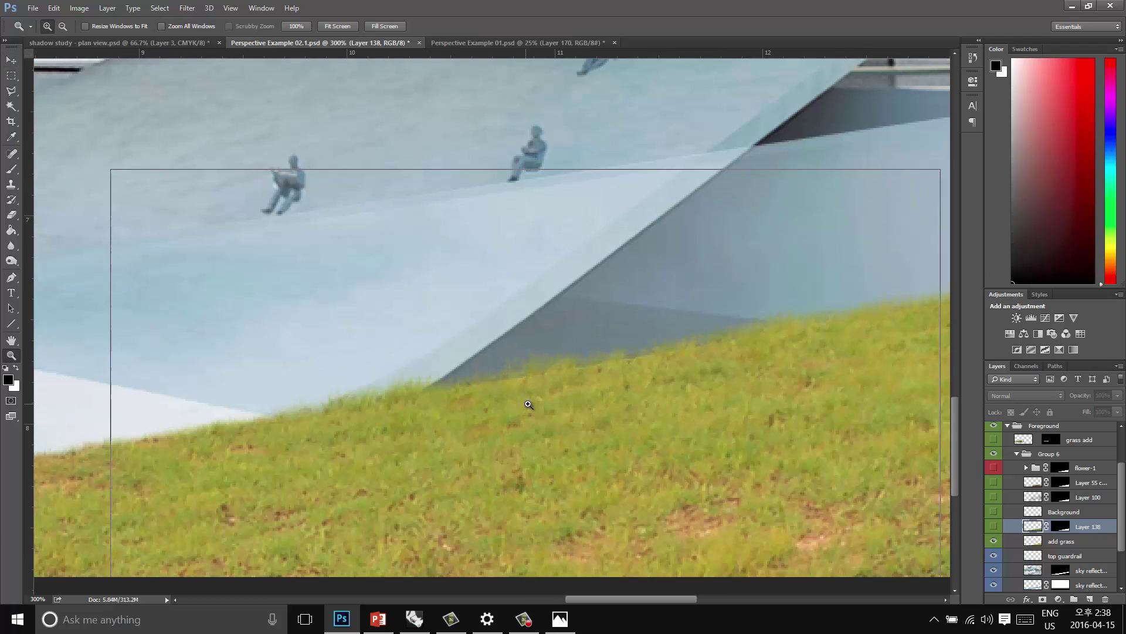
left_click(535, 408)
left_click(446, 387)
left_click(352, 376)
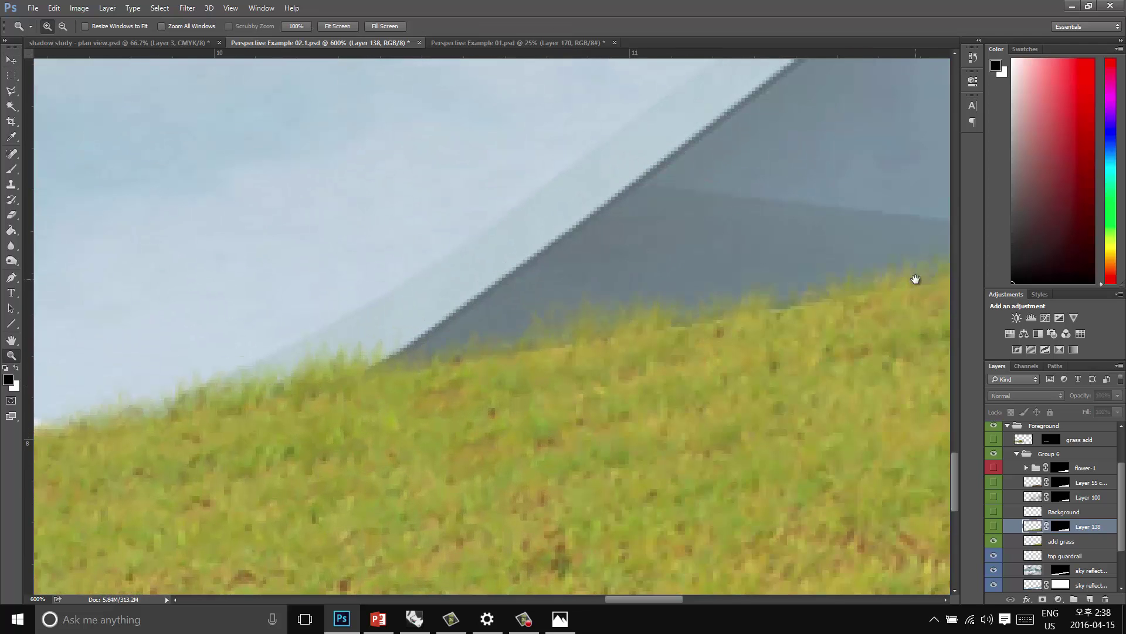
scroll(912, 276, "right", 15)
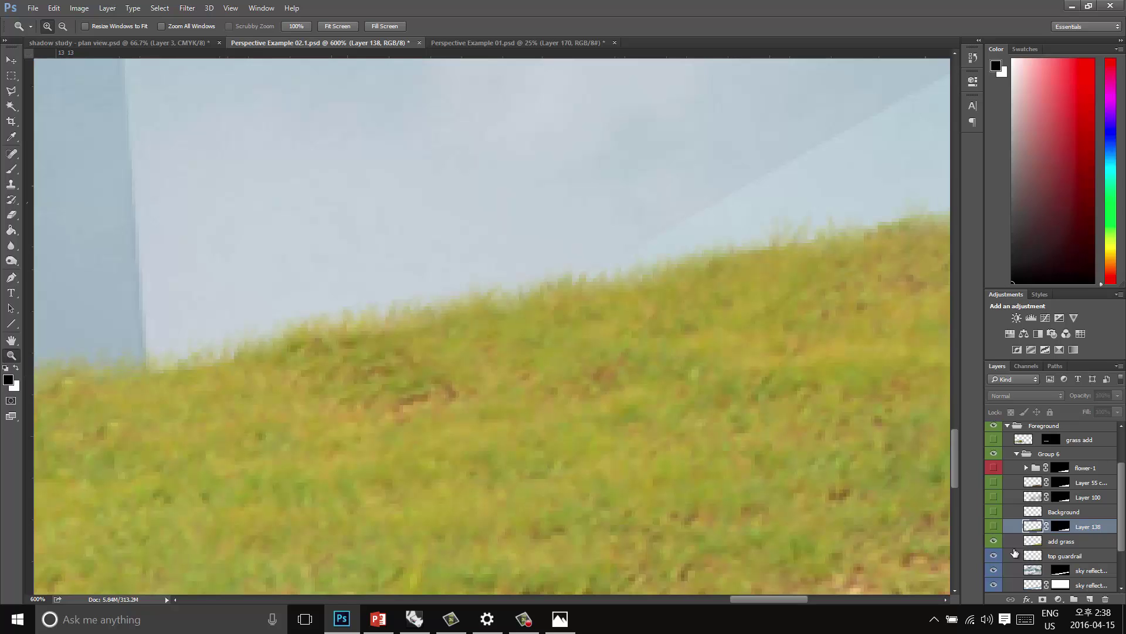
left_click(601, 458, "alt")
left_click(600, 457, "alt")
left_click(601, 458, "alt")
left_click(601, 457, "alt")
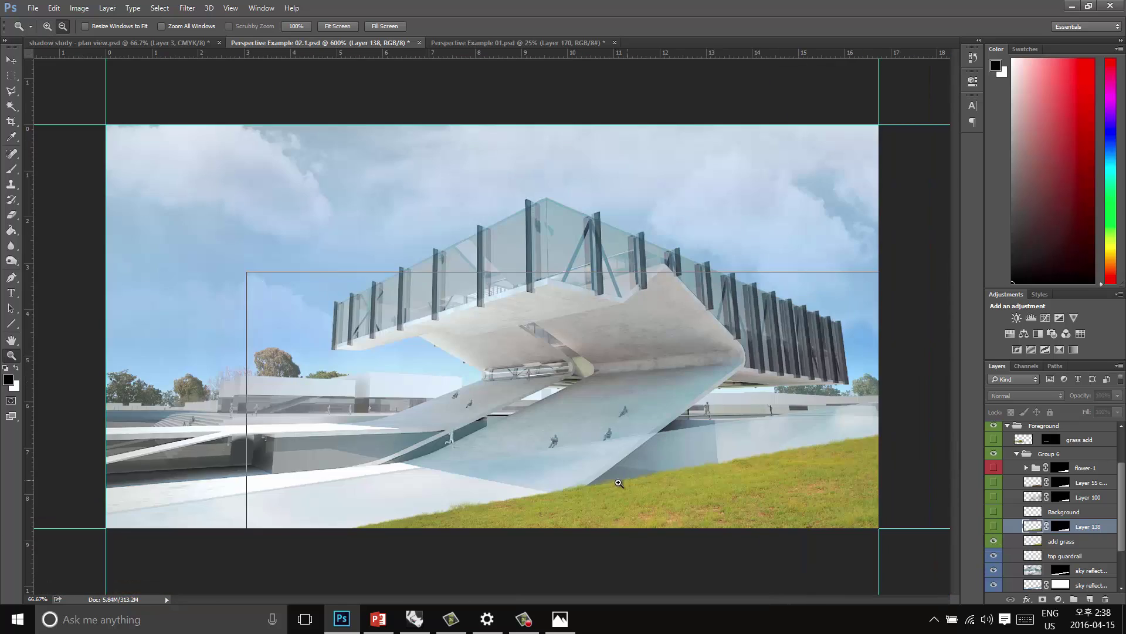
Burn the midtones across the right part of the grass slope on the add grass layer
left_click(674, 465)
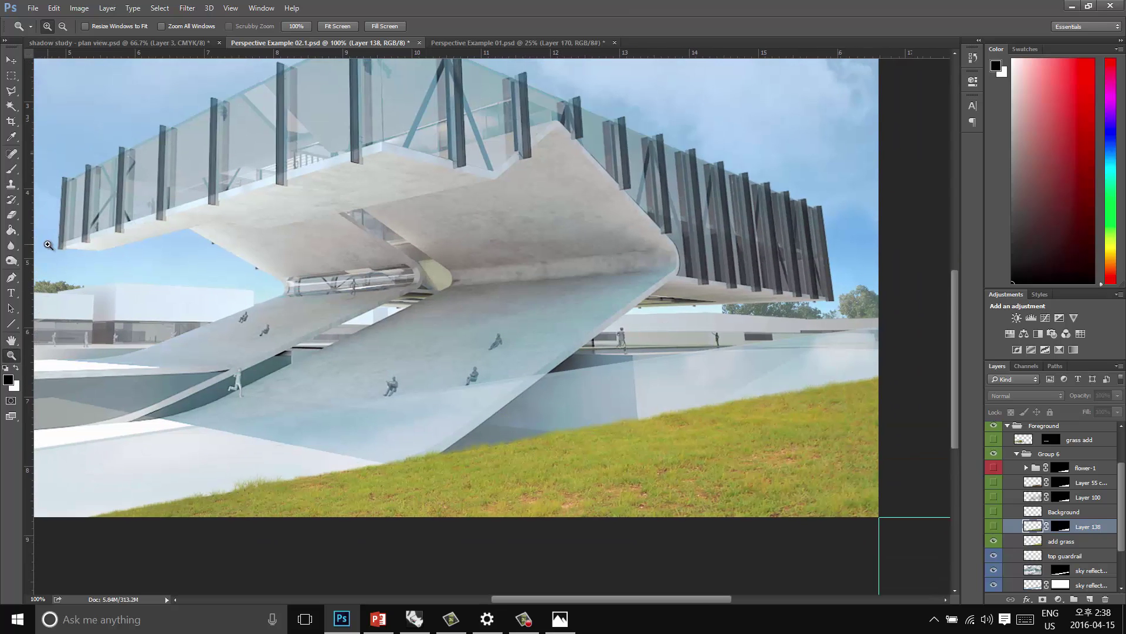
left_click(11, 265)
left_click(64, 271)
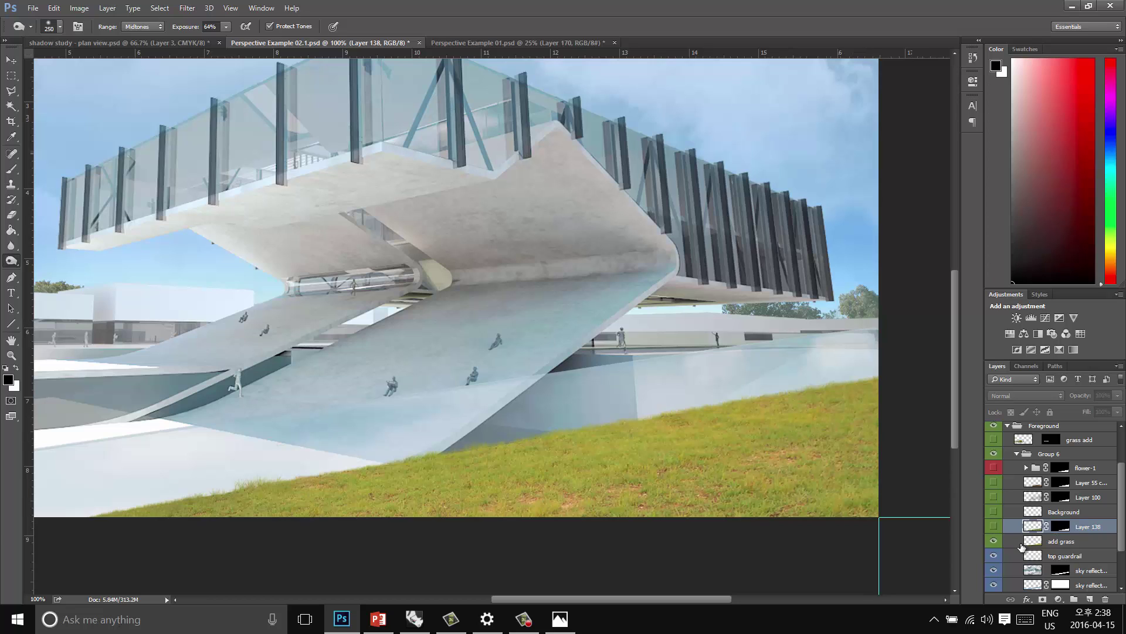
left_click(1008, 540)
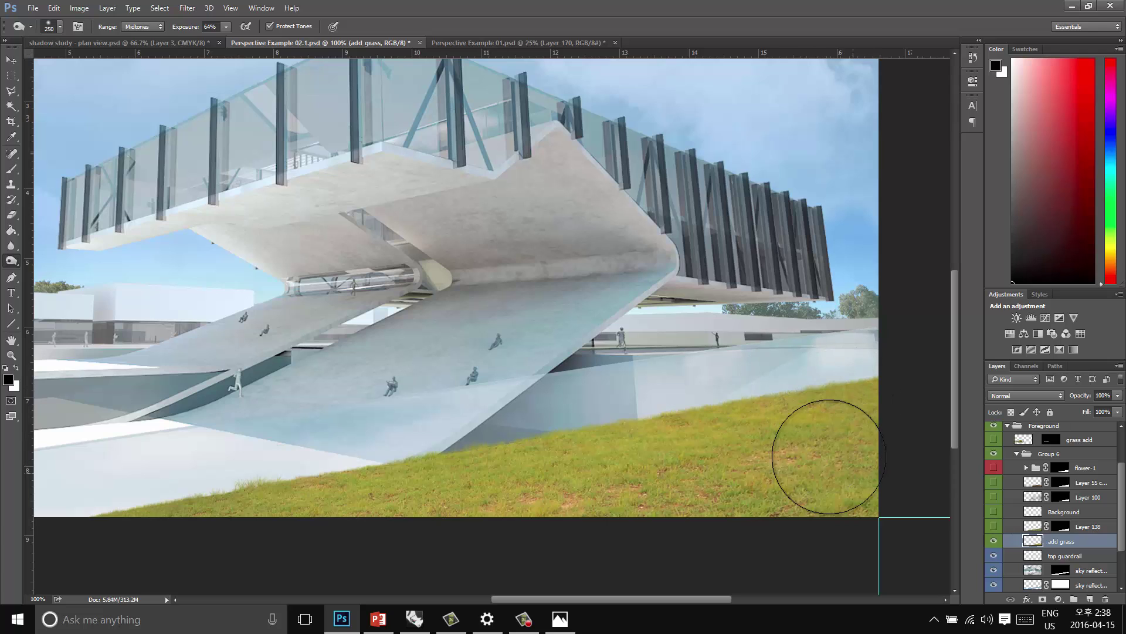
mouse_move(919, 451)
left_mouse_down()
mouse_move(415, 548)
mouse_move(138, 537)
mouse_move(598, 541)
mouse_move(697, 465)
mouse_move(701, 399)
mouse_move(805, 466)
mouse_move(669, 440)
mouse_move(807, 477)
mouse_move(573, 474)
left_mouse_up()
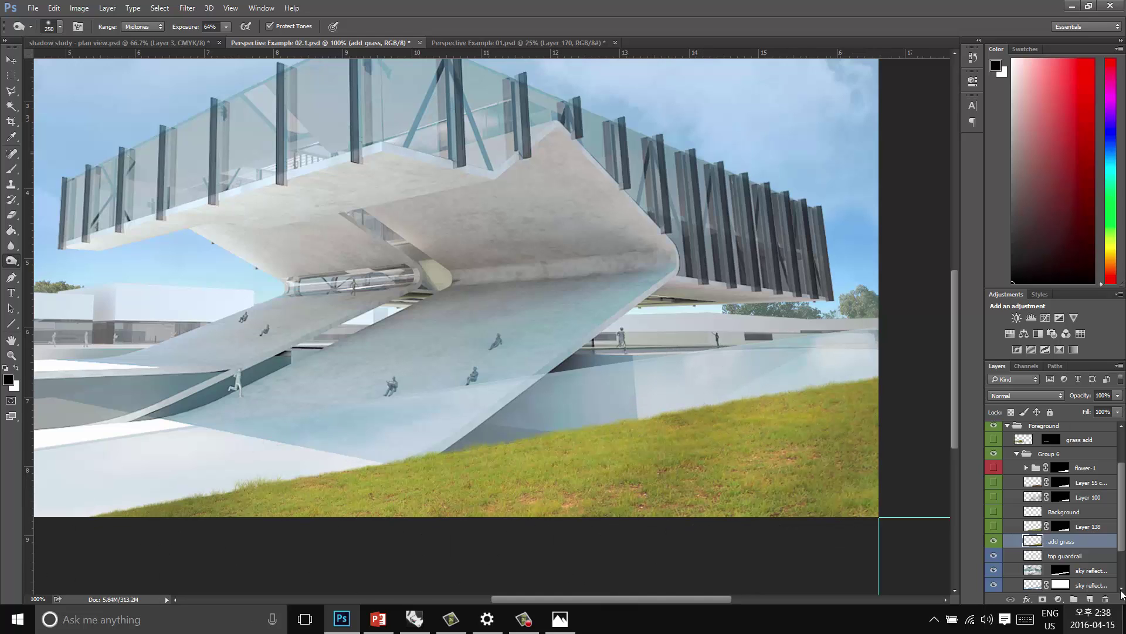
Show the Background grass layer in Group 6 and check the source photo dying-grass.jpg in the photo viewer
left_click(994, 526)
left_click(993, 525)
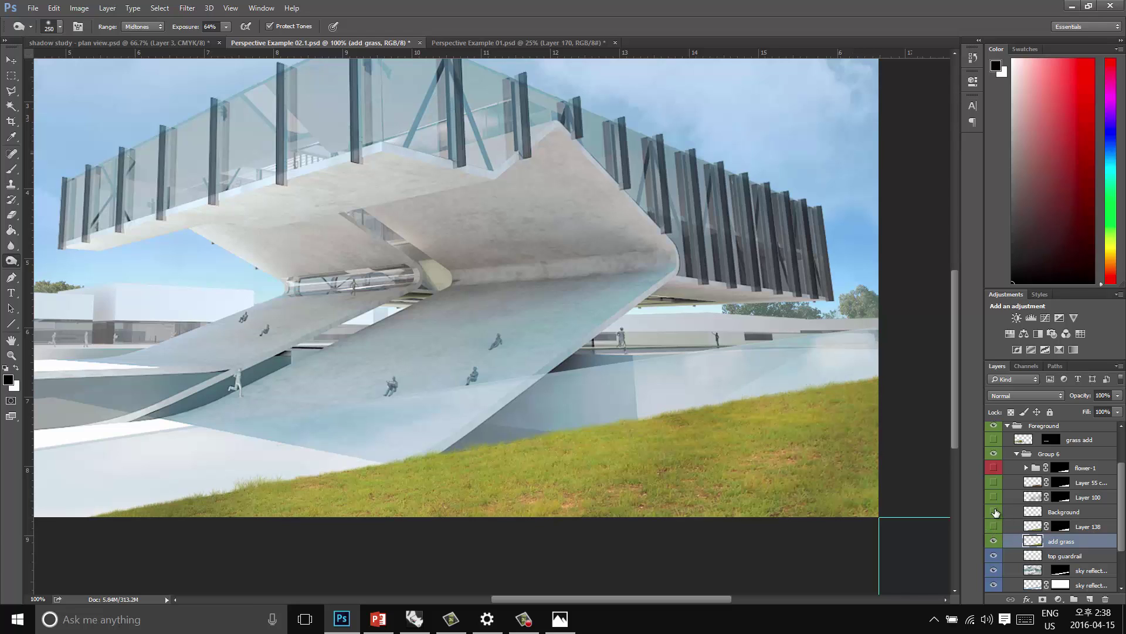
left_click(996, 510)
left_click(996, 509)
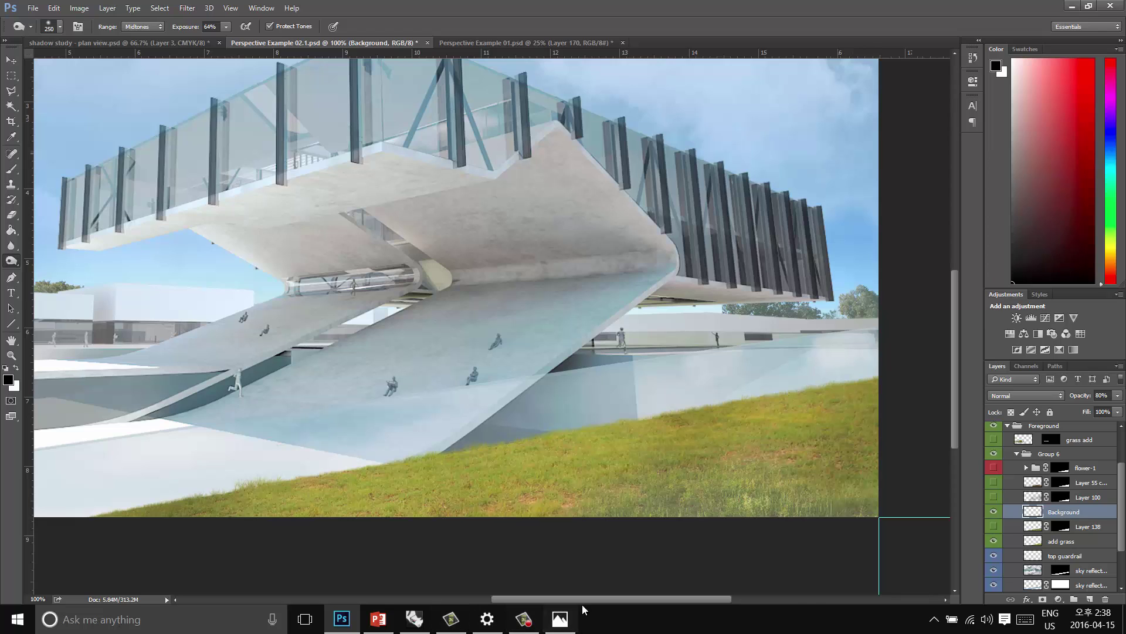
left_click(560, 618)
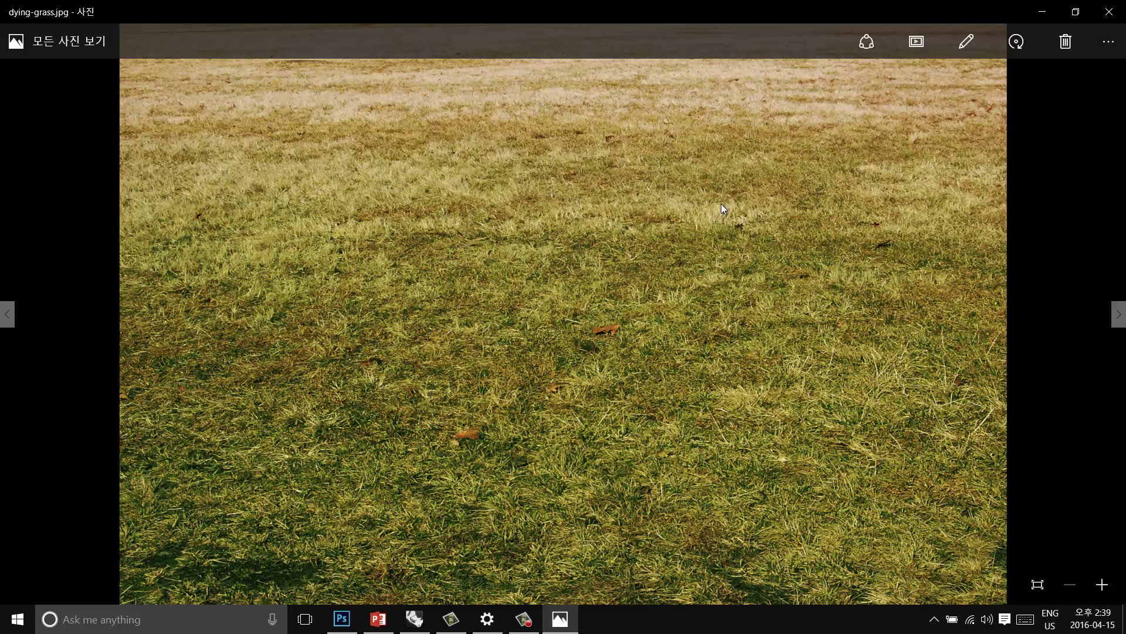
left_click(1040, 13)
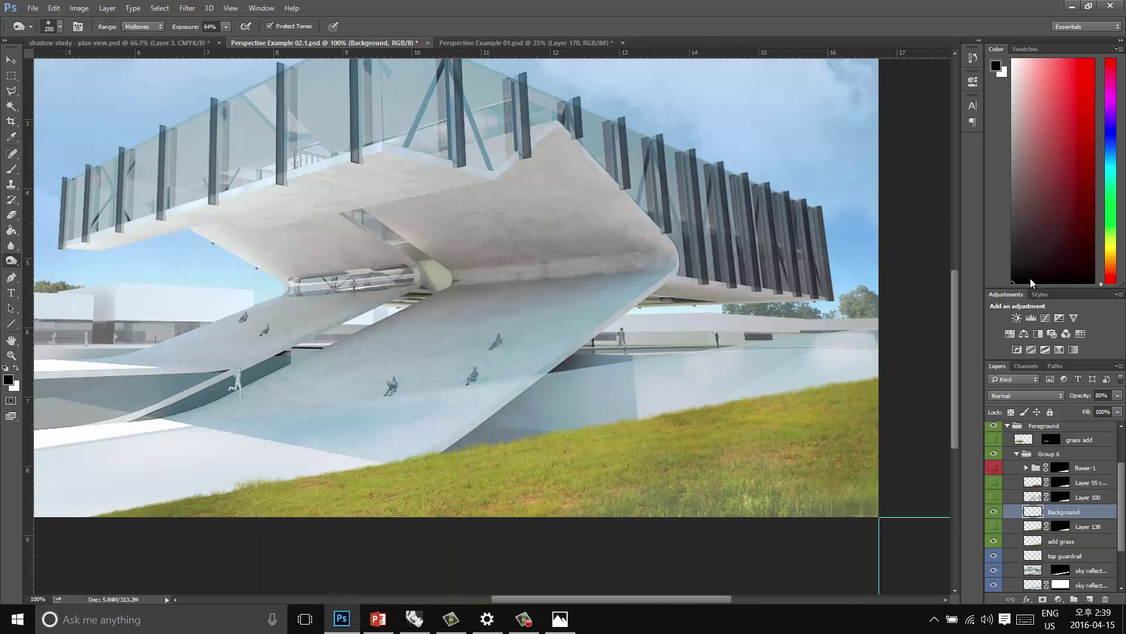
Show Layer 55 copy and Layer 100 in Group 6 and select Layer 55 copy
left_click(994, 482)
left_click(1034, 482)
Try Layer 55 copy at 100% opacity and in Normal blending mode, and restore Overlay at 30% opacity
left_click(1118, 395)
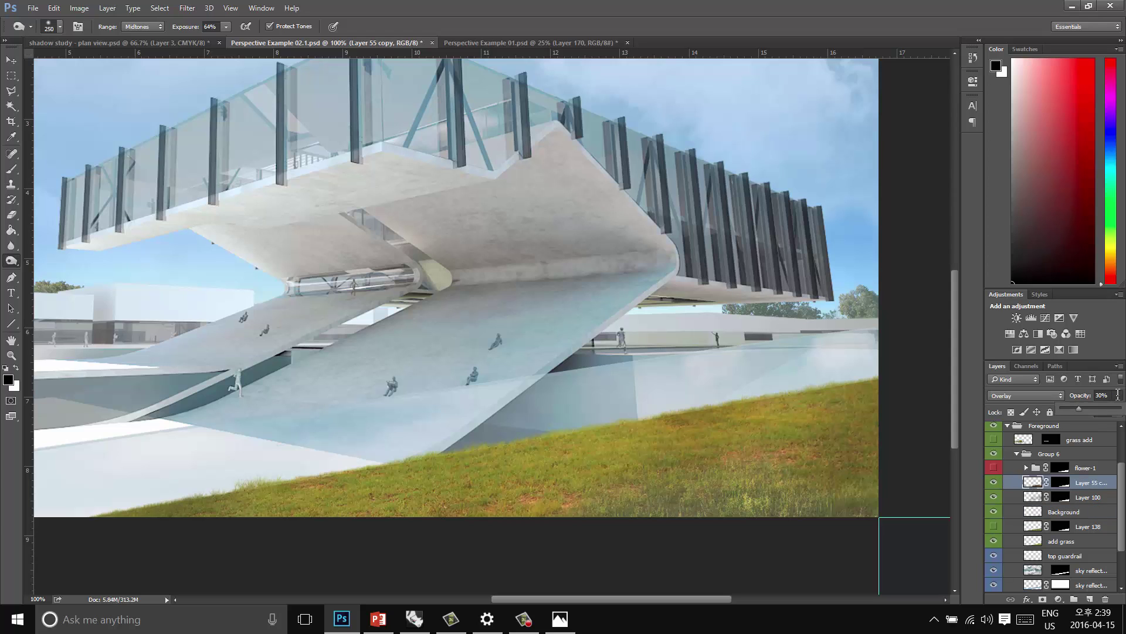
left_click(1028, 396)
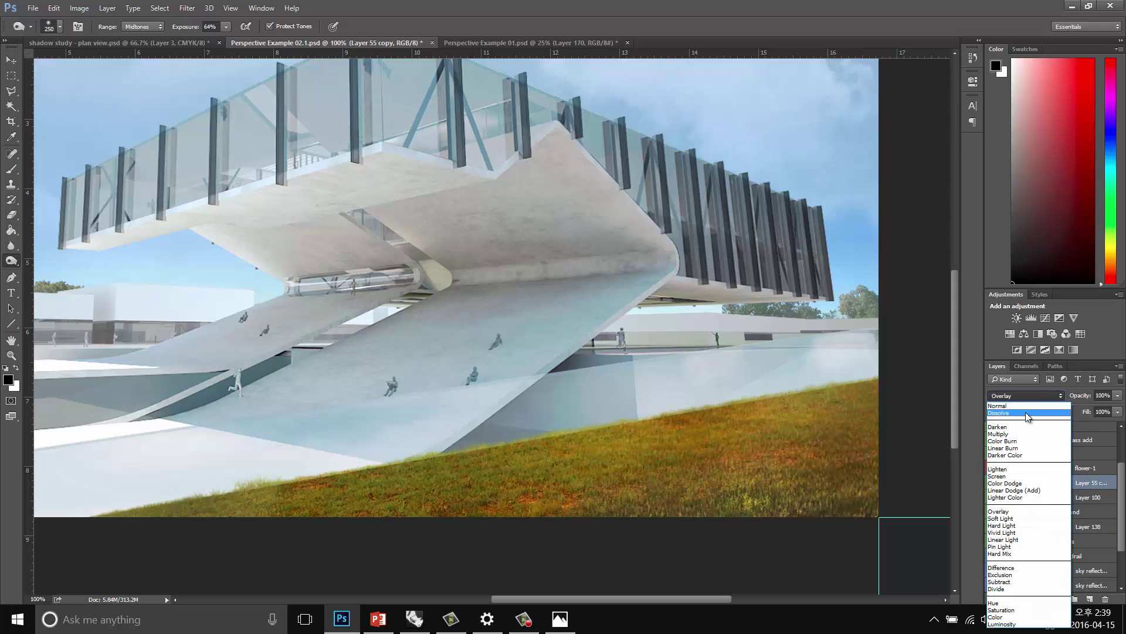
left_click(1024, 405)
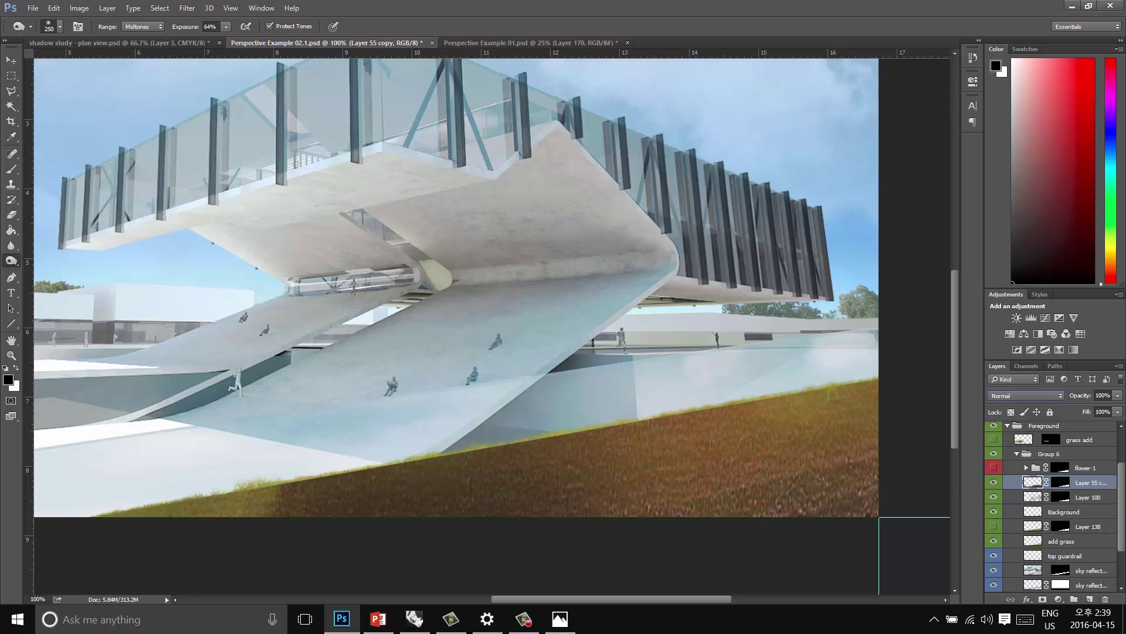
left_click(1038, 396)
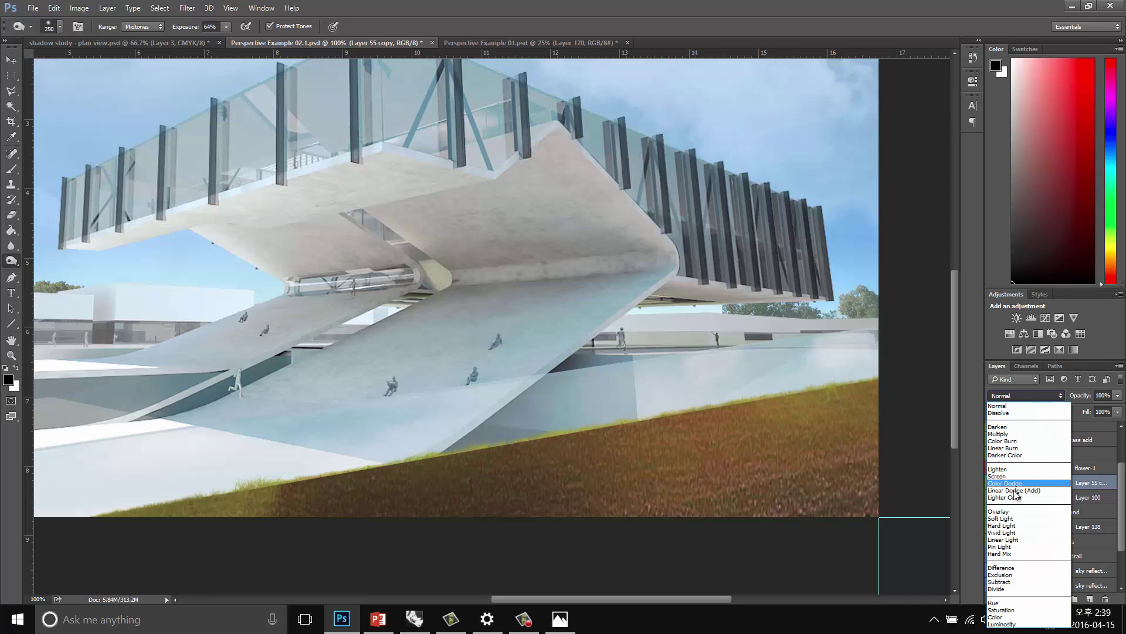
left_click(1032, 520)
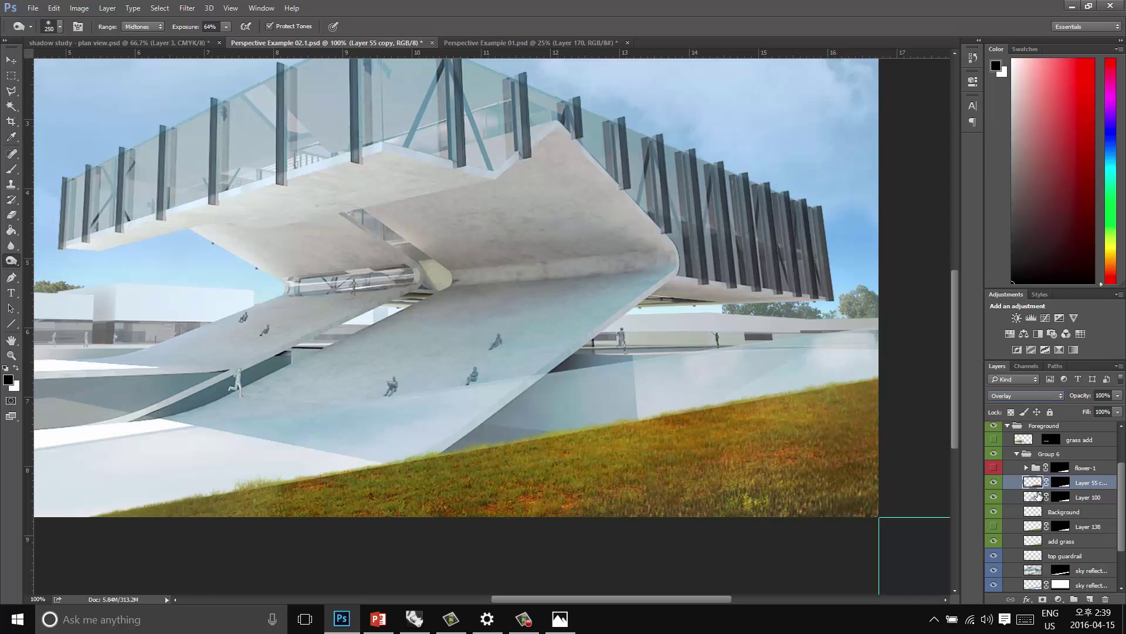
left_click(1118, 396)
mouse_move(1089, 413)
left_mouse_down()
mouse_move(1075, 413)
mouse_move(1086, 412)
left_mouse_up()
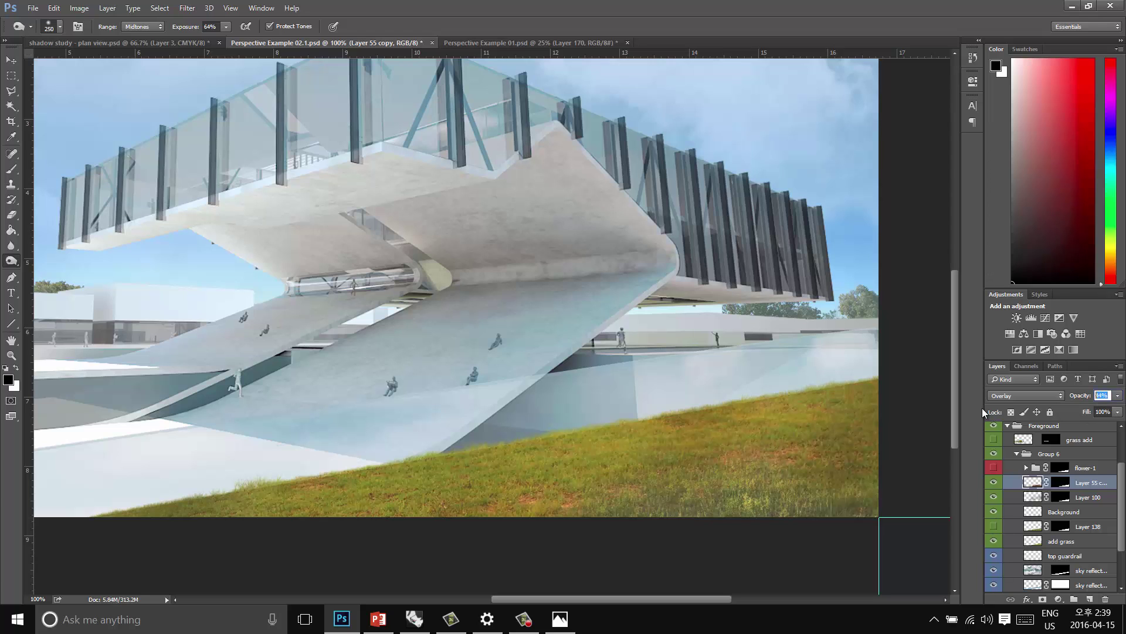
type("30")
Compare the grass slope with Layer 55 copy, Layer 100 and Background hidden and shown again
left_click(1033, 486)
left_click_drag(994, 483, 993, 514)
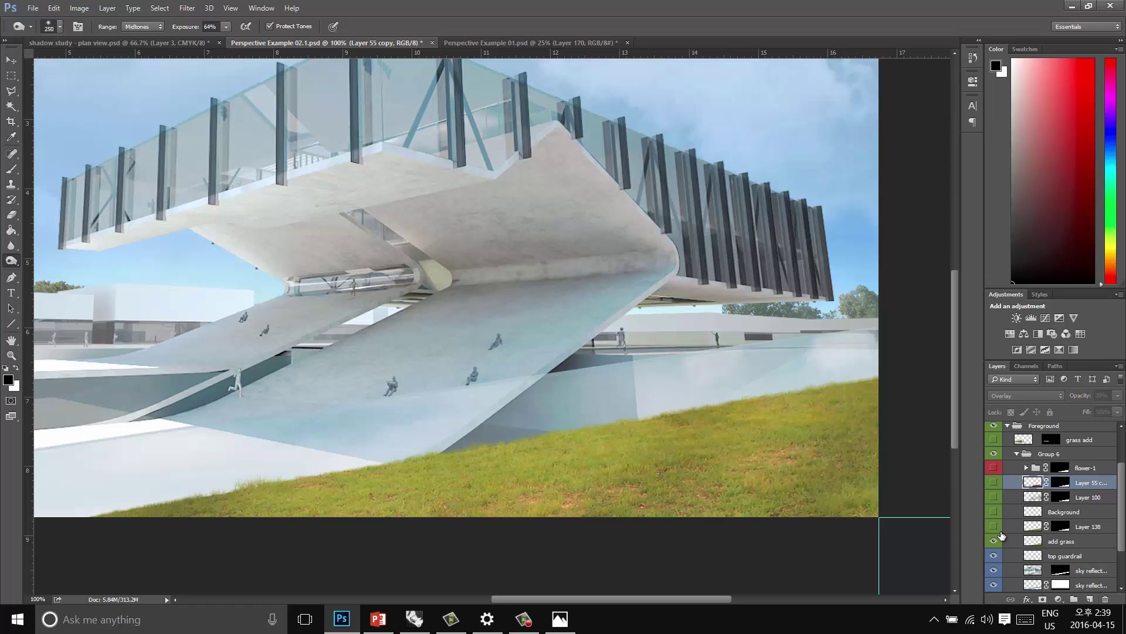
left_click_drag(994, 510, 993, 483)
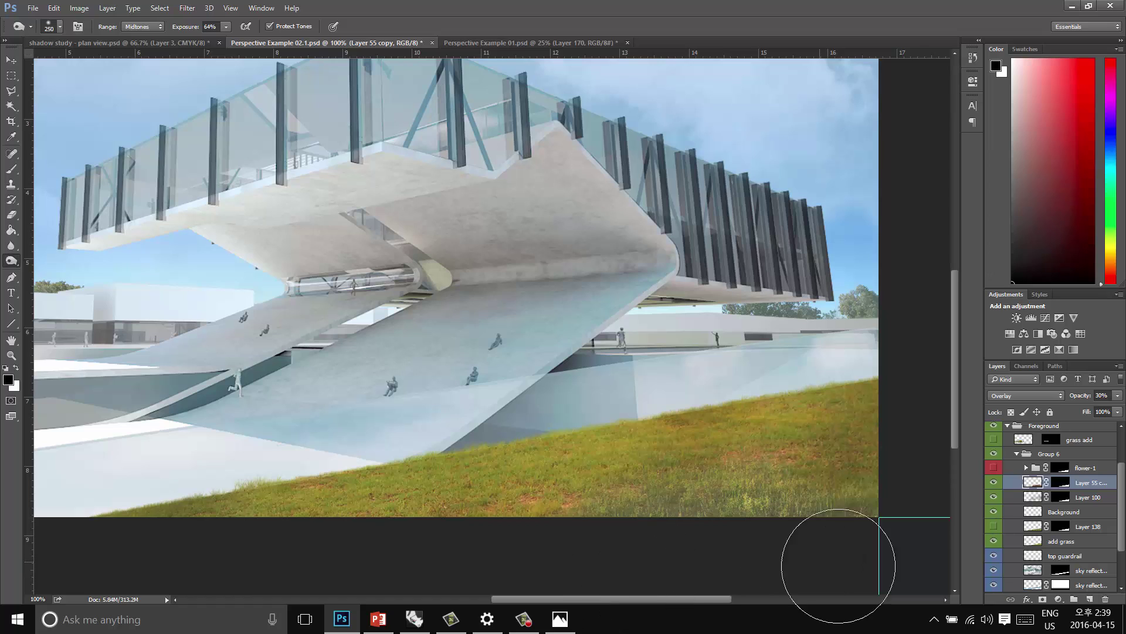
Show the flower-1 group and the grass add layer, and collapse Group 6 and the Foreground group
left_click(993, 467)
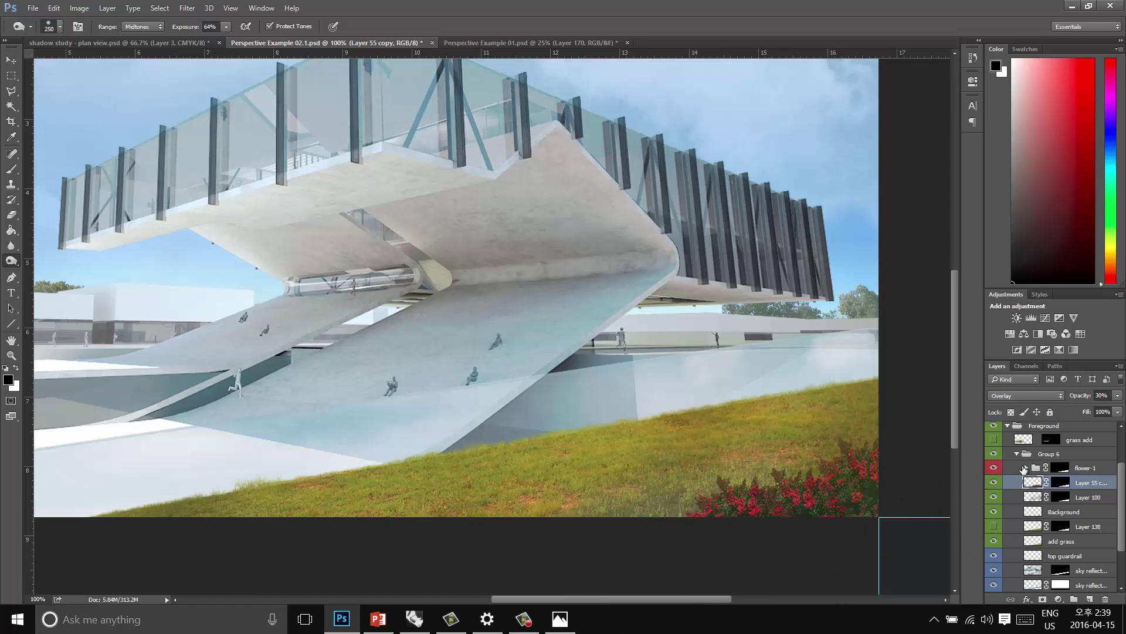
left_click(1019, 454)
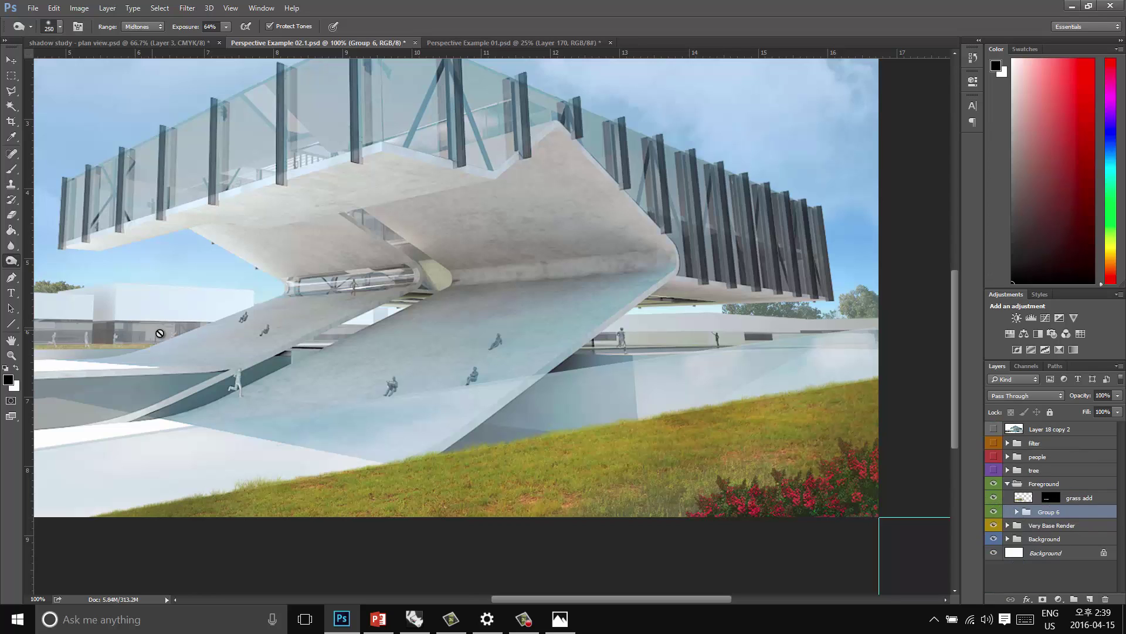
scroll(249, 420, "left", 5)
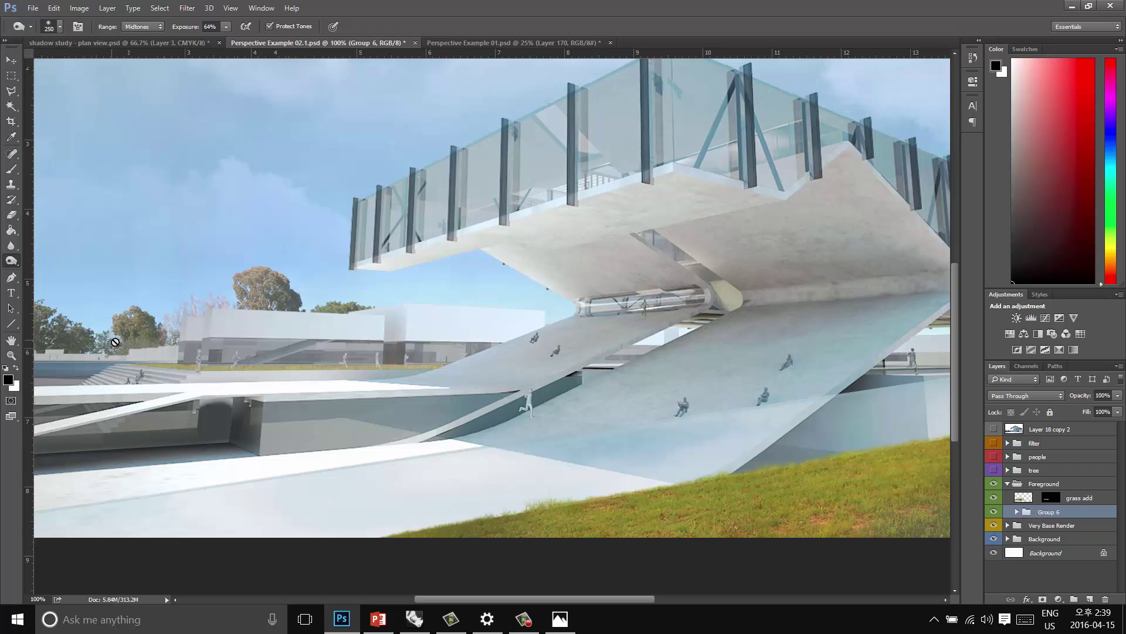
left_click(59, 27)
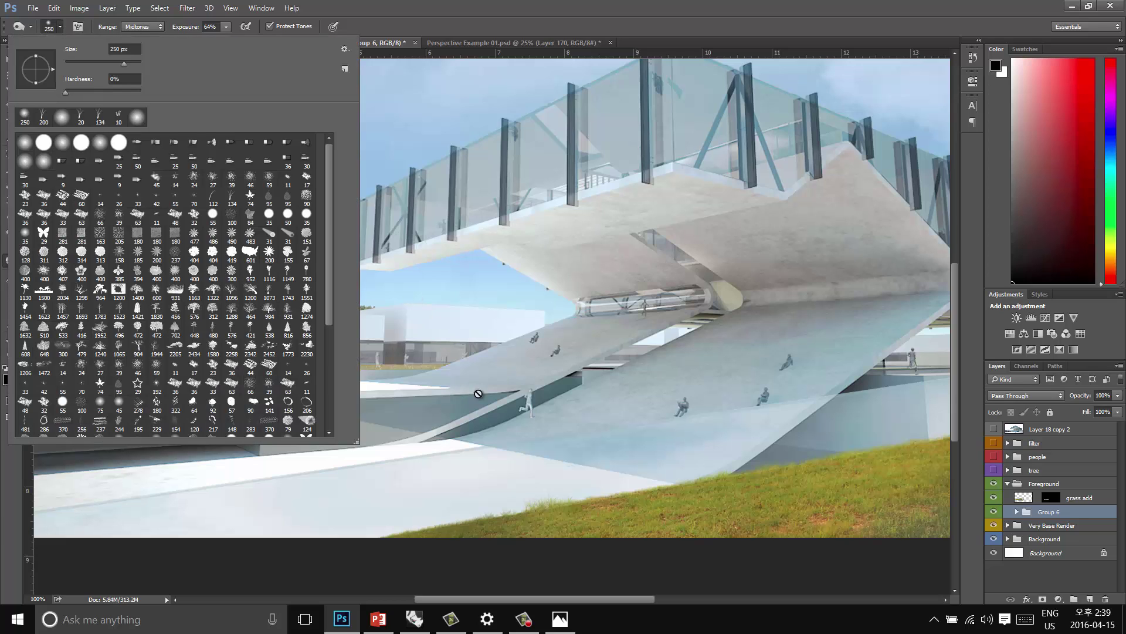
left_click(680, 503)
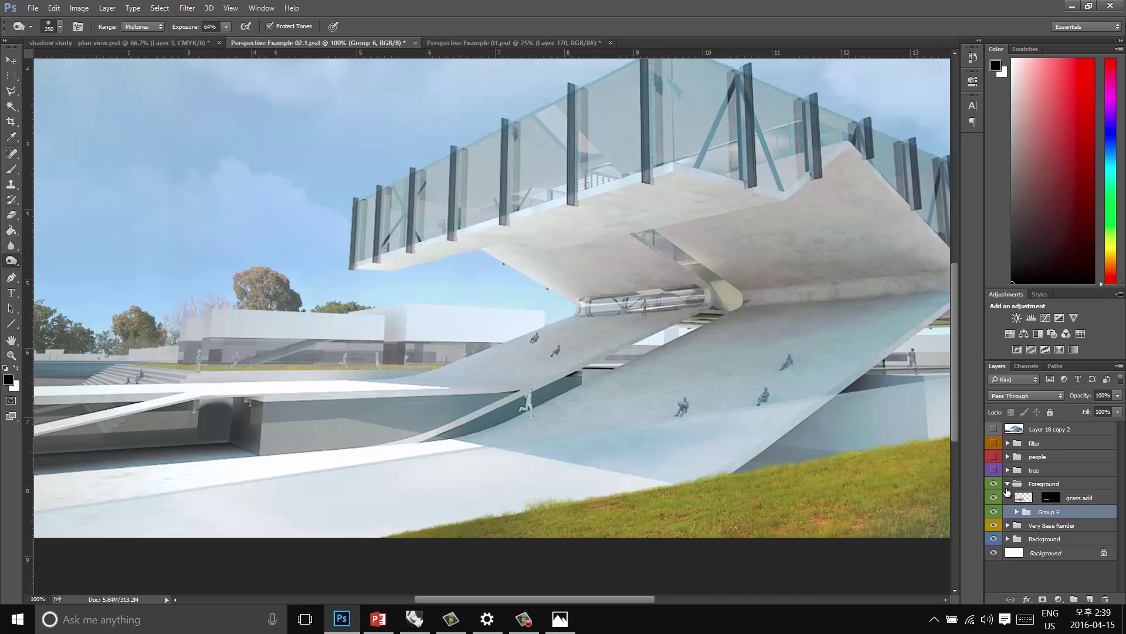
left_click(1009, 483)
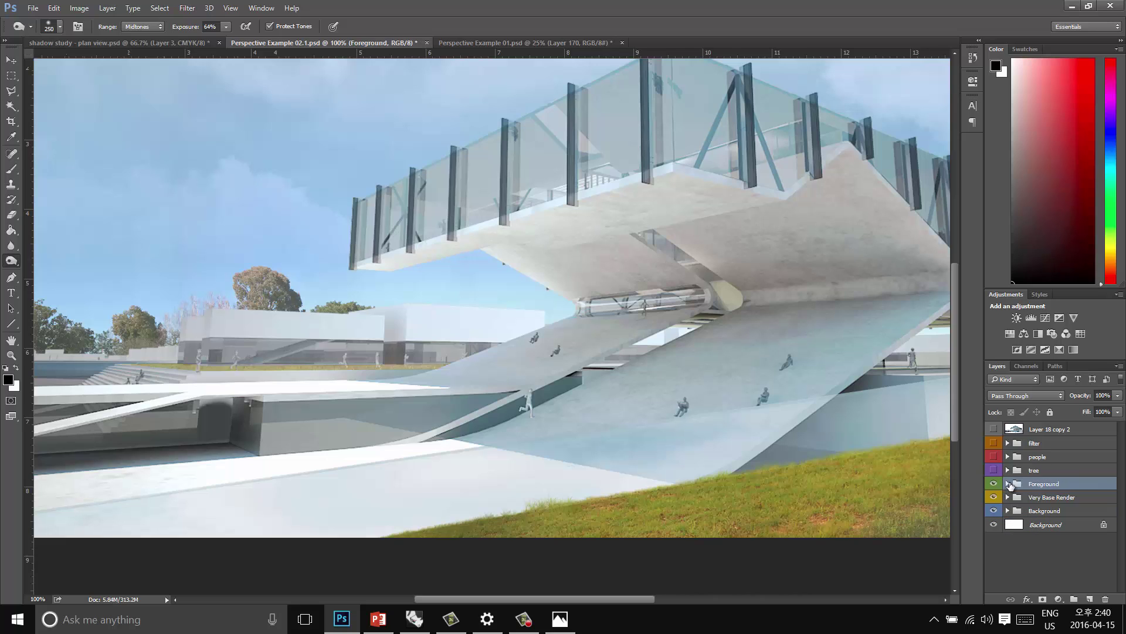
Show the overhanging tree layers 1 copy and 1 copy 2 and the shadow layer in the tree group
left_click(1008, 470)
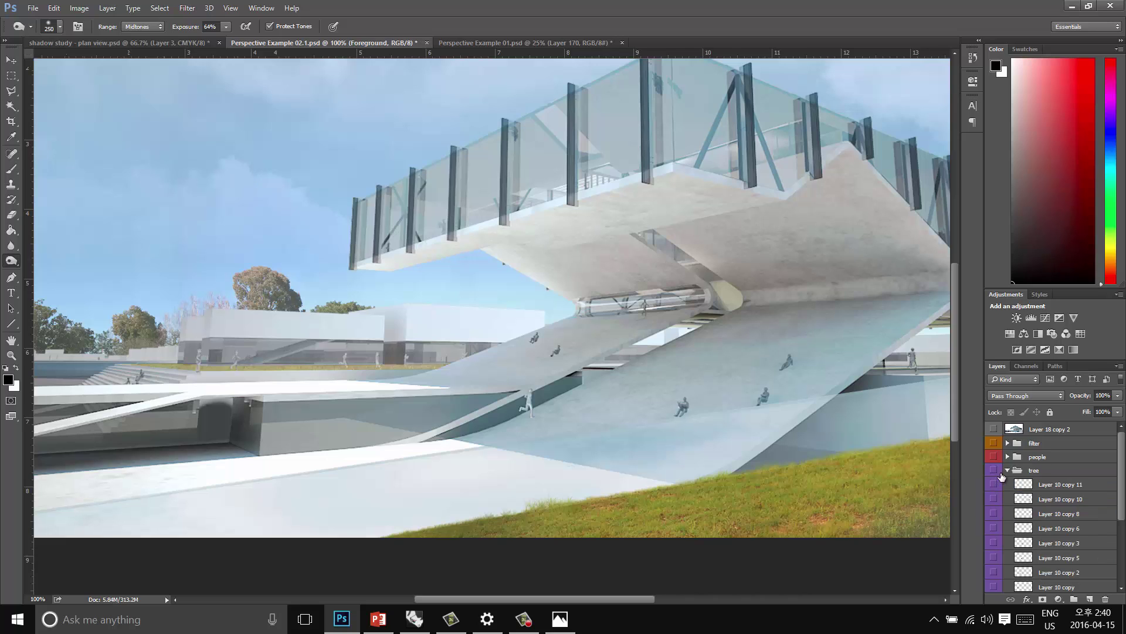
scroll(995, 475, "down", 3)
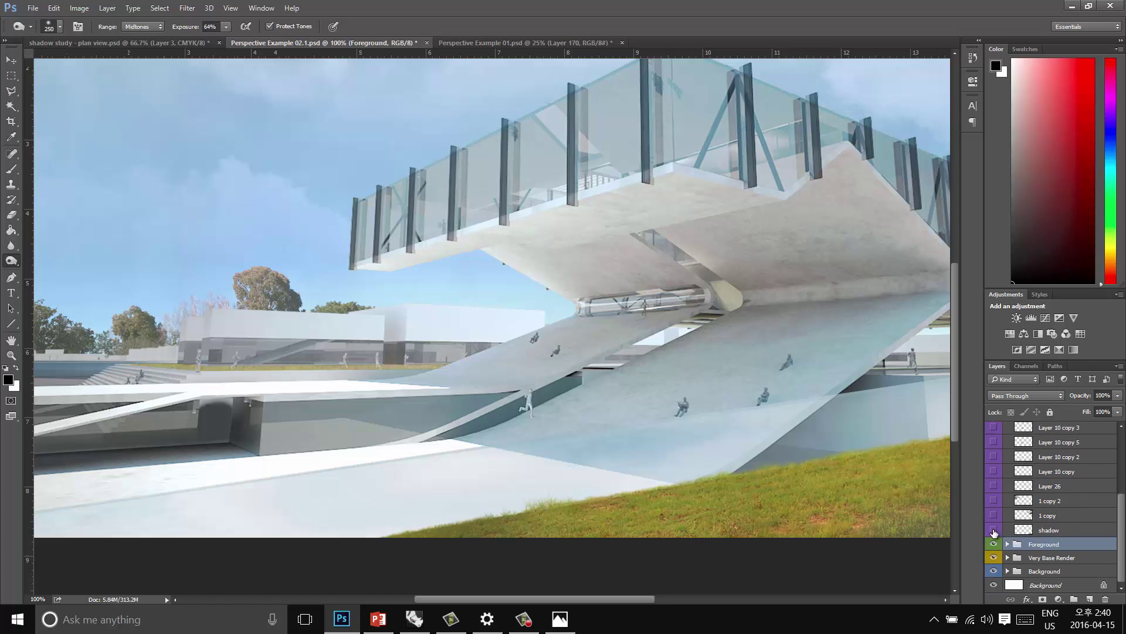
left_click(994, 516)
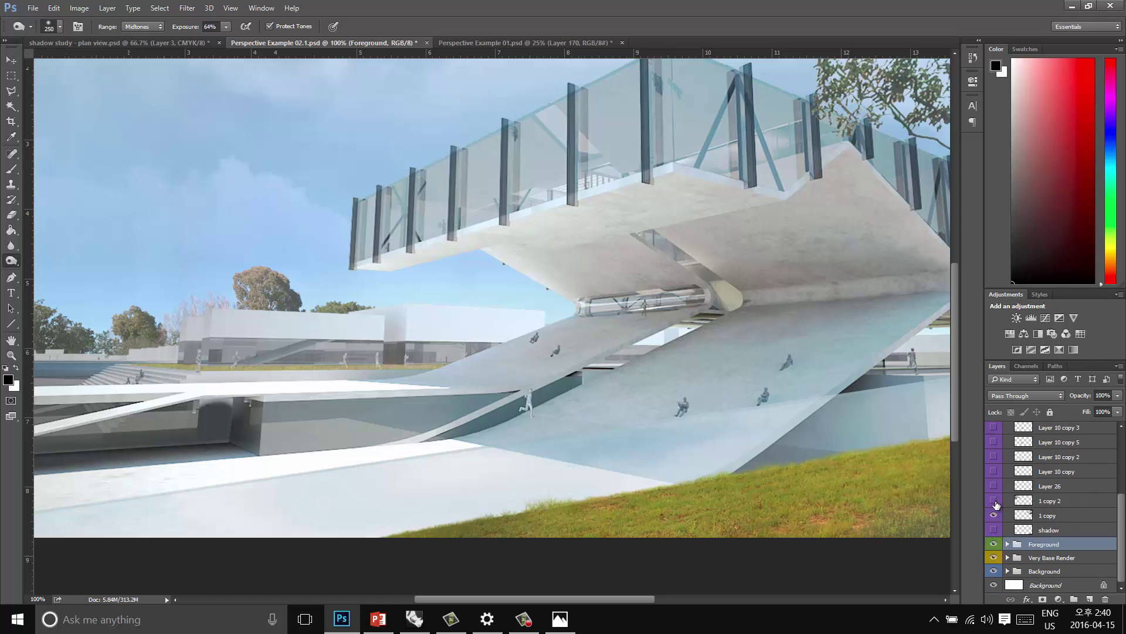
left_click(994, 500)
key("z")
left_click(616, 382, "alt")
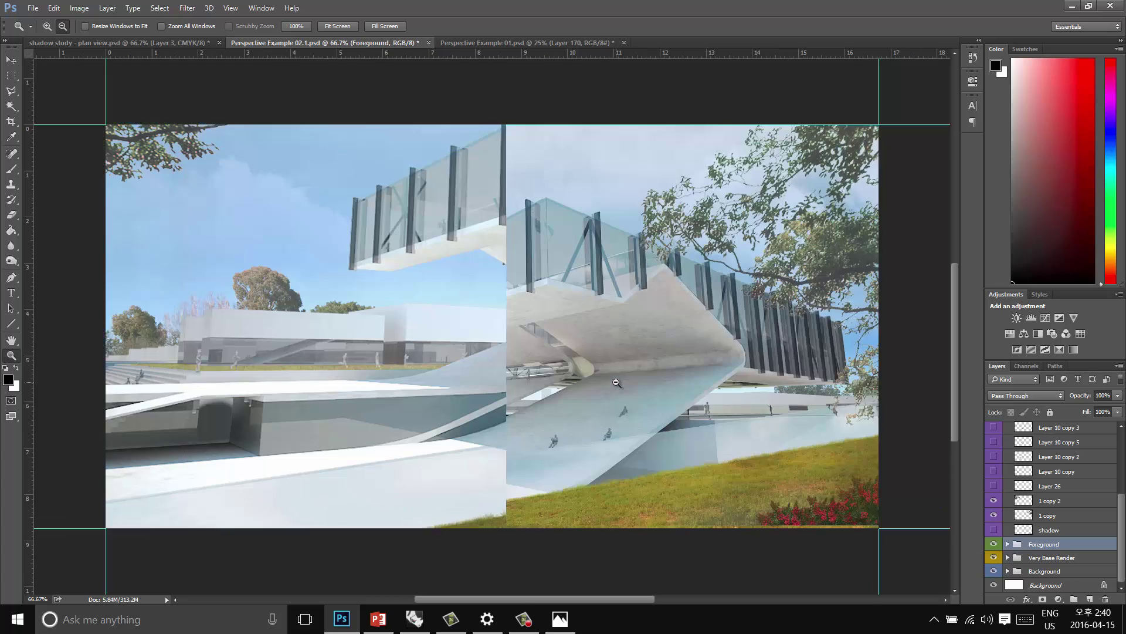
left_click(617, 382, "alt")
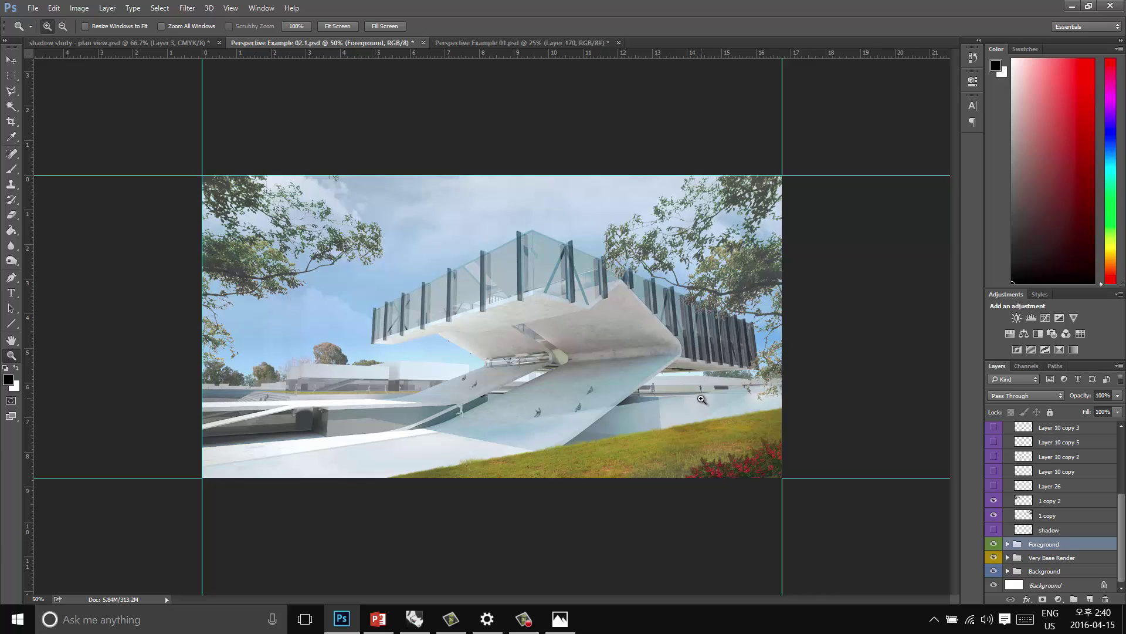
left_click(490, 354)
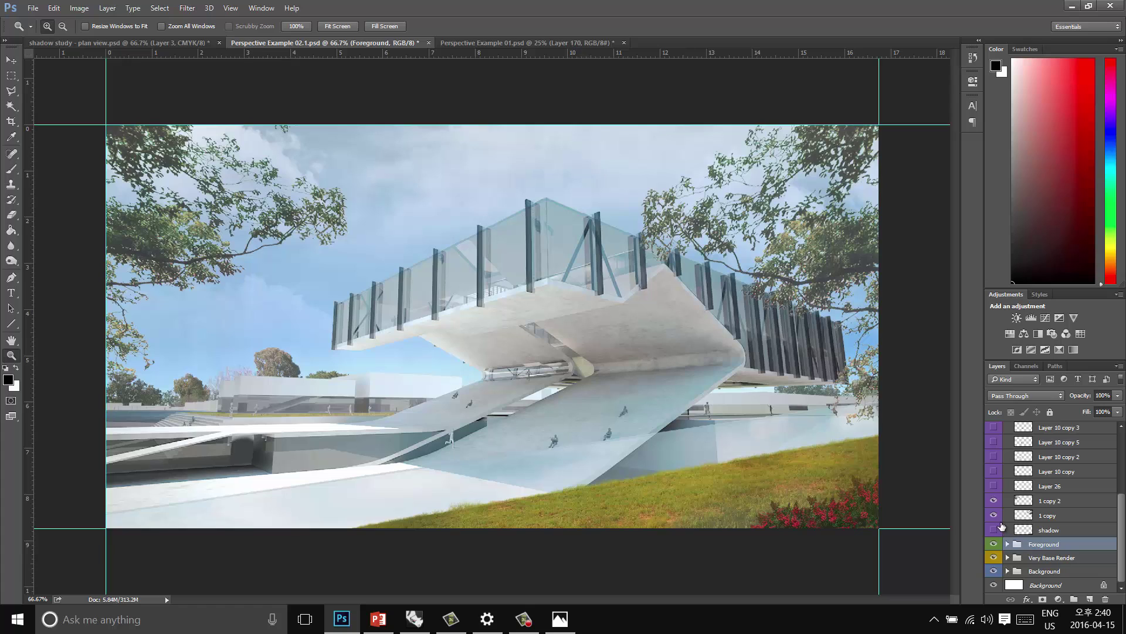
left_click(994, 529)
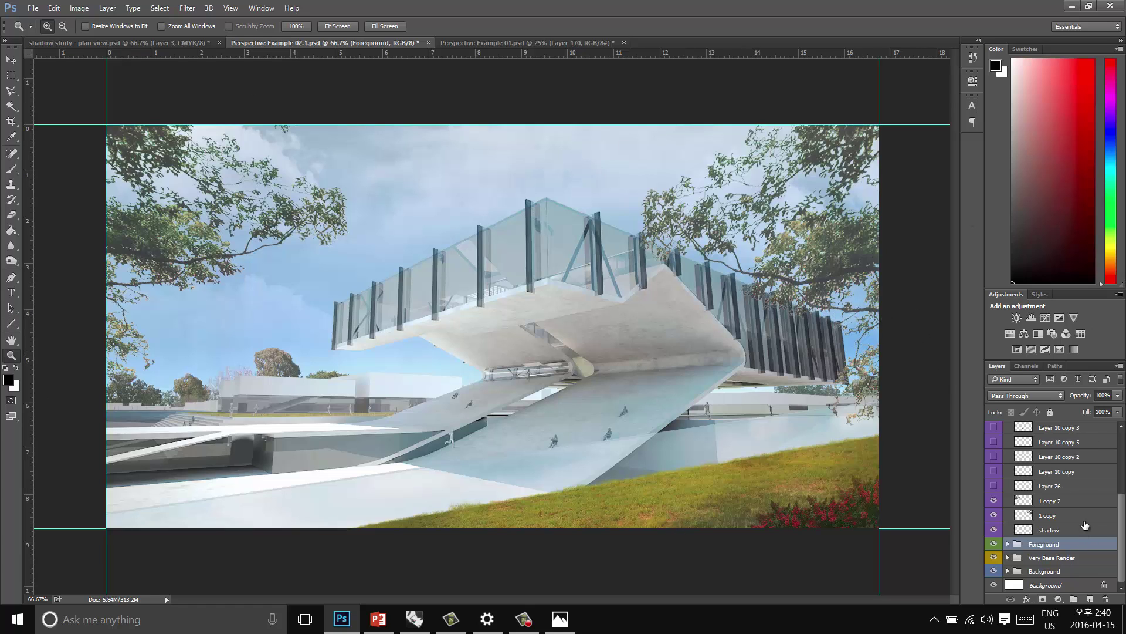
Show the distant trees on Layer 26 and all the Layer 10 copies, and collapse the tree group
left_click(1082, 486)
left_click_drag(992, 487, 994, 427)
scroll(994, 456, "up", 2)
scroll(1004, 470, "up", 4)
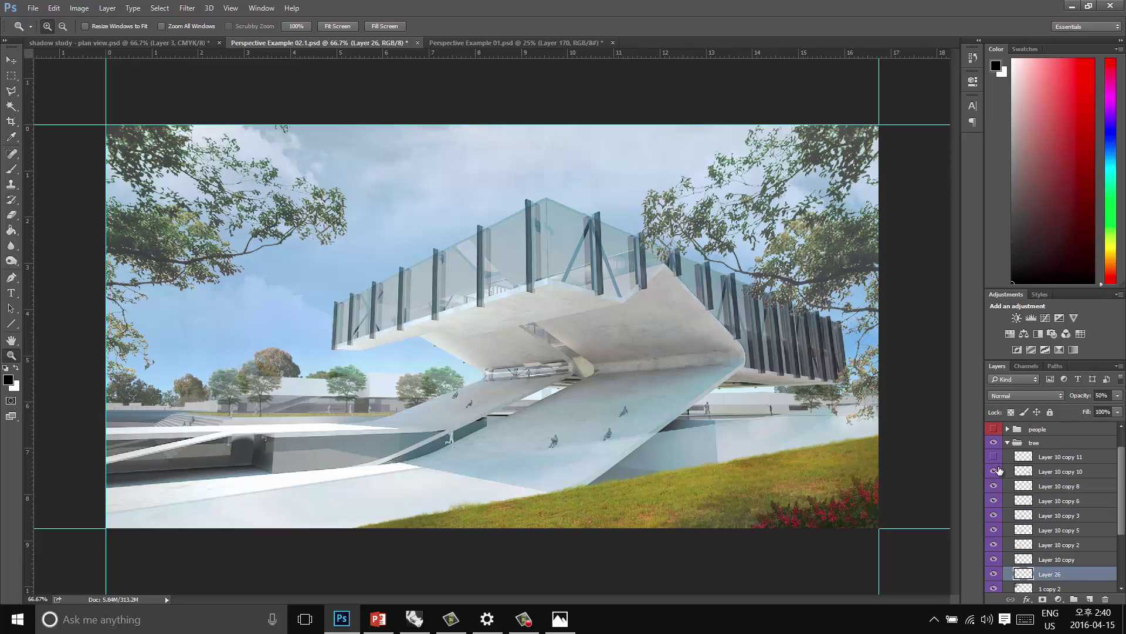
left_click(994, 456)
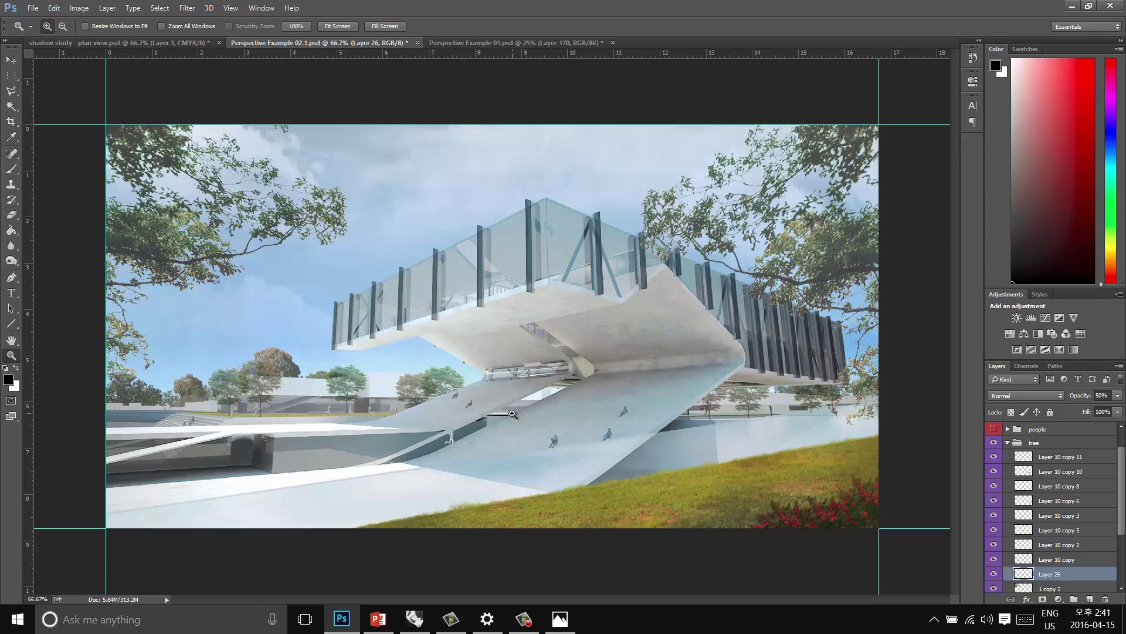
left_click(1008, 443)
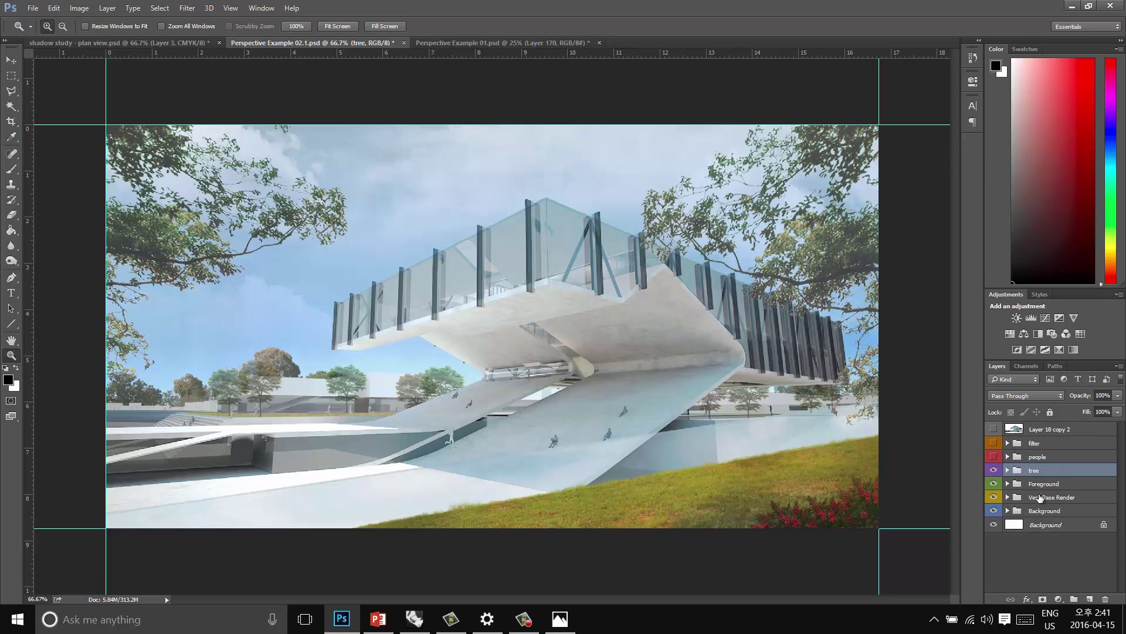
Show the people group with the two standing figures on Layer 133 and Layer 132, keeping Layer 136 hidden
left_click(1050, 457)
left_click(992, 457)
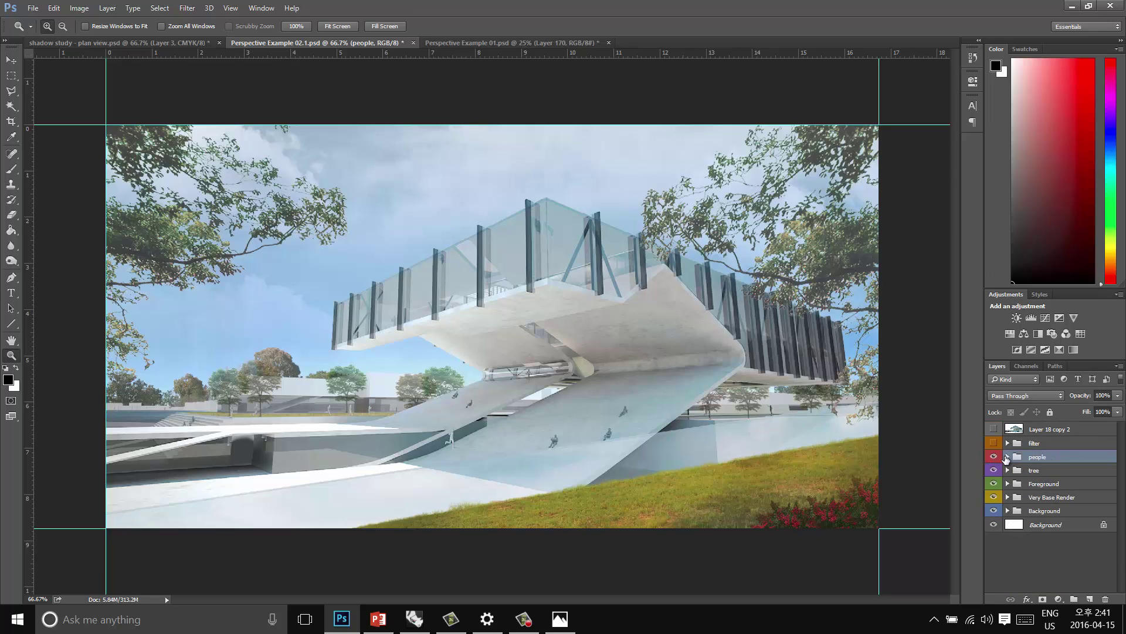
left_click(1008, 458)
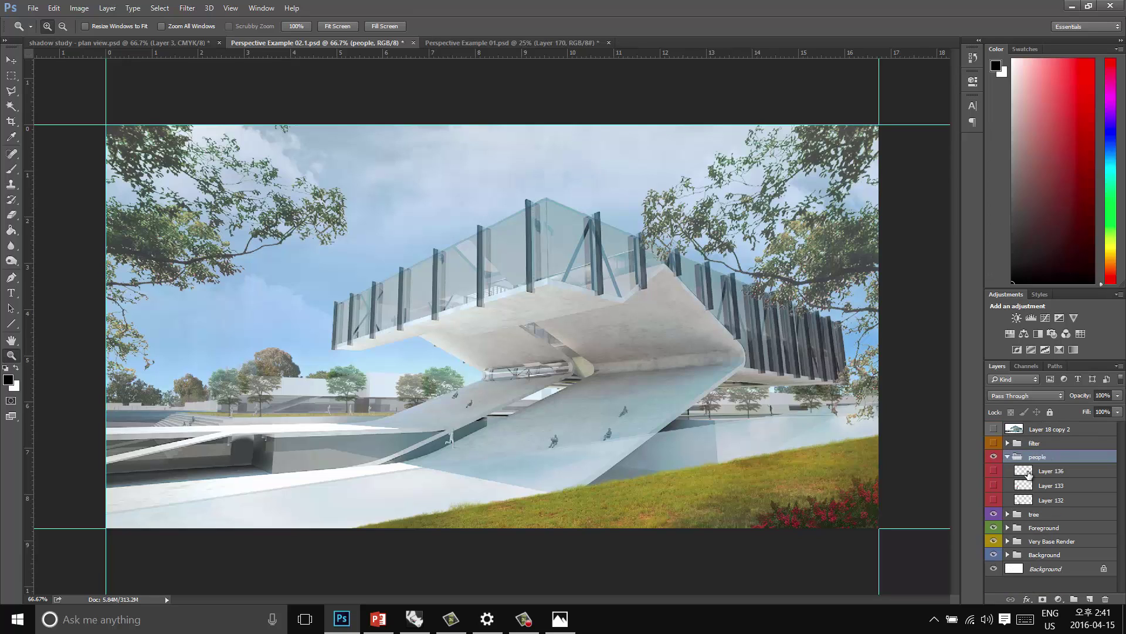
left_click(994, 485)
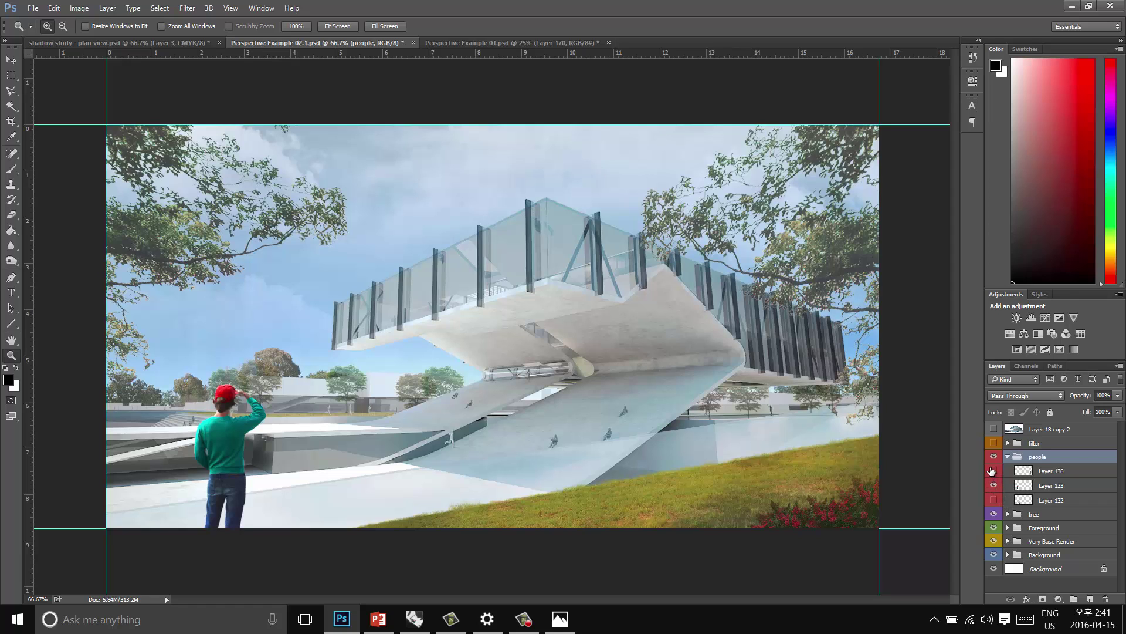
left_click(994, 471)
left_click(994, 471)
left_click(993, 500)
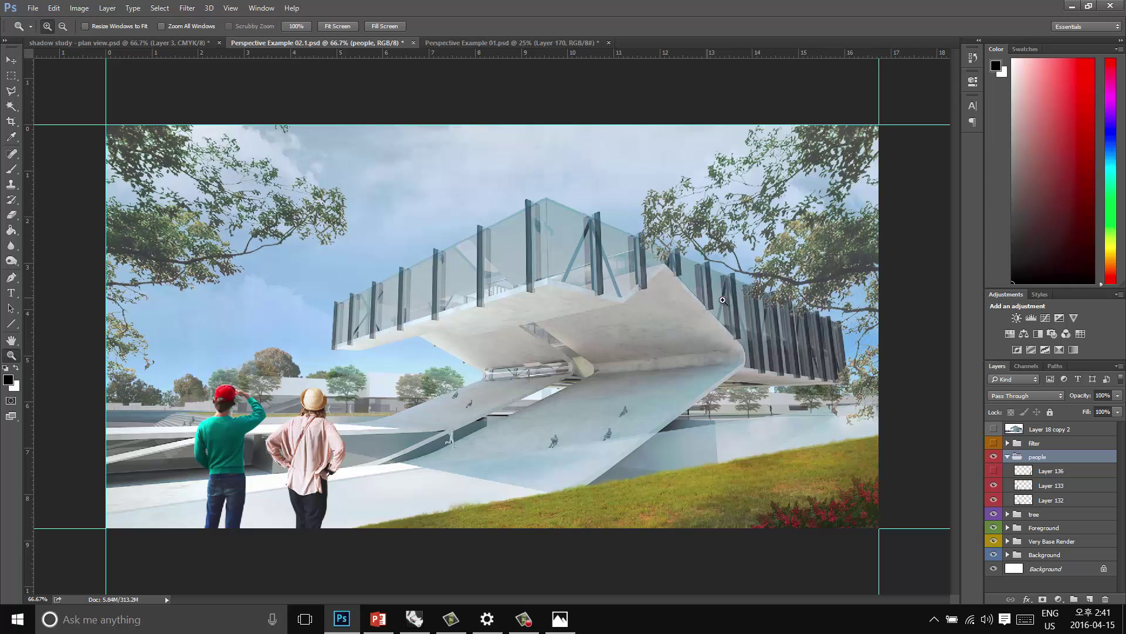
Add a horizontal guide at eye level across the standing figures' heads and show the photographer on Layer 136
left_click(11, 60)
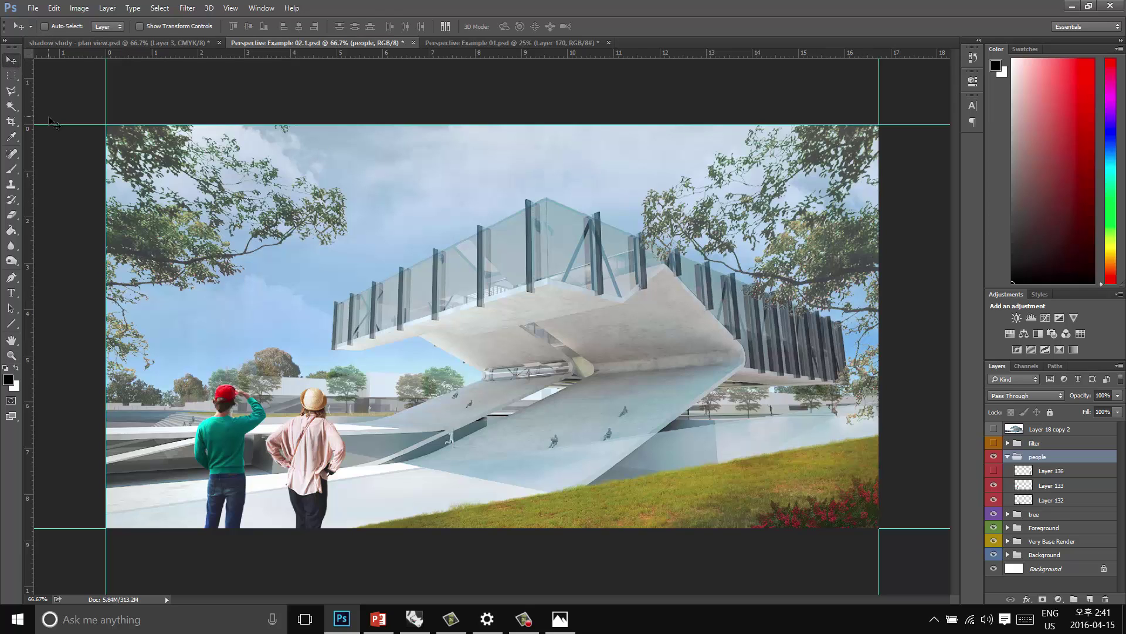
left_click_drag(56, 126, 125, 404)
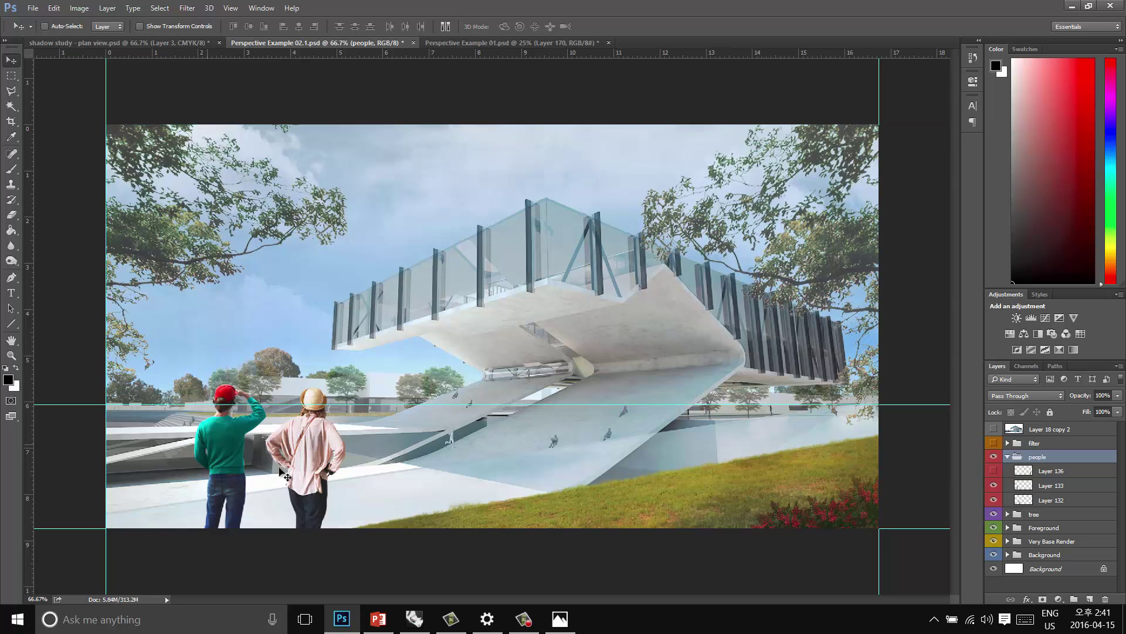
left_click(991, 471)
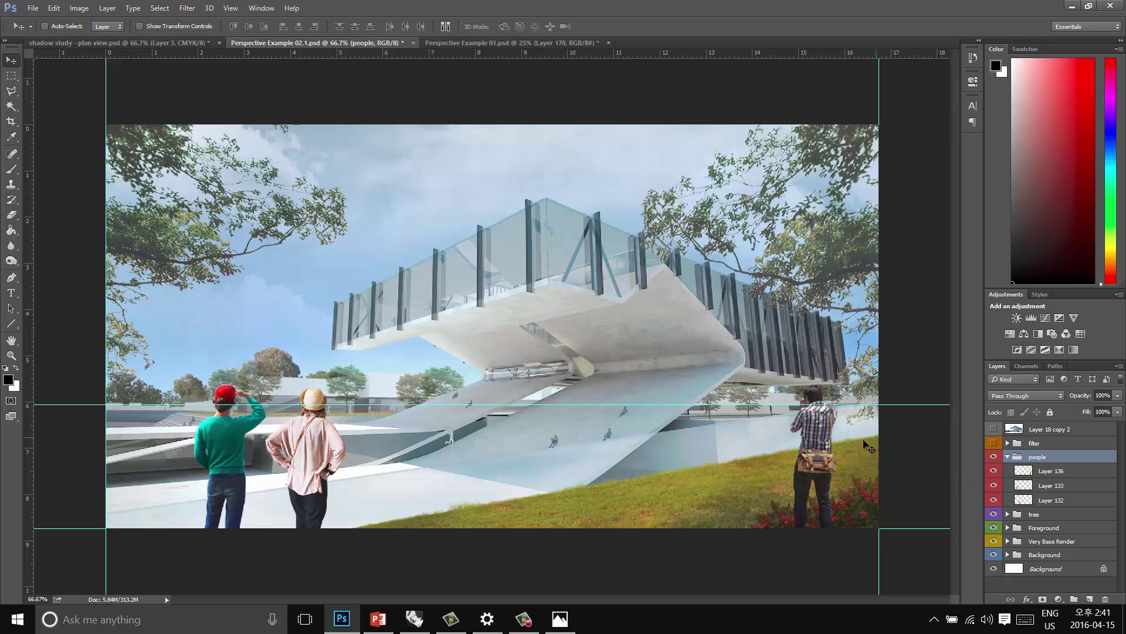
Try the photographer on Layer 136 higher up the slope, and move the figure back down with the head at the eye-level guide
left_click_drag(821, 445, 804, 385)
key("ctrl+z")
left_click(1032, 471)
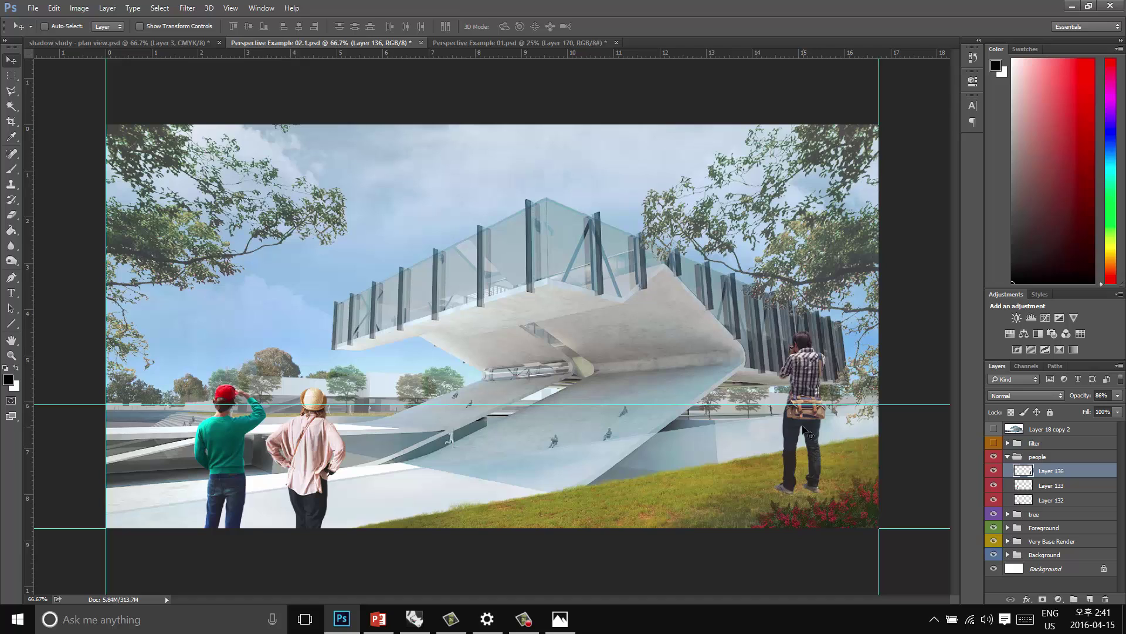
left_click_drag(806, 430, 790, 488)
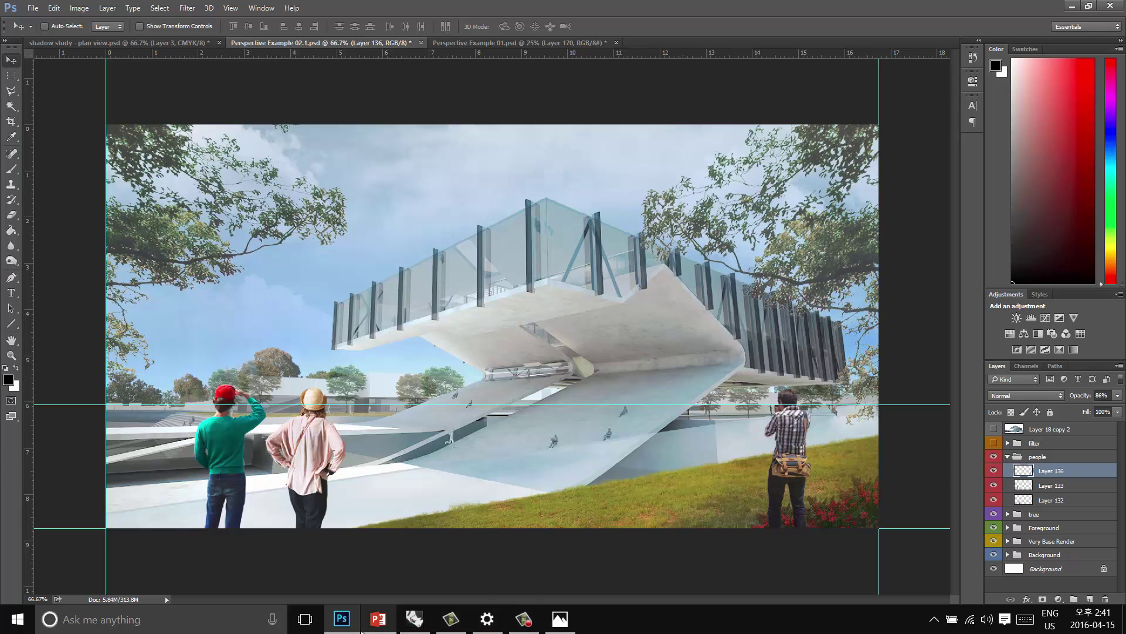
Switch to the PowerPoint presentation and examine the Photoshop People slide with its cutout people websites, highlighting the skalgubbar.se link
left_click(378, 619)
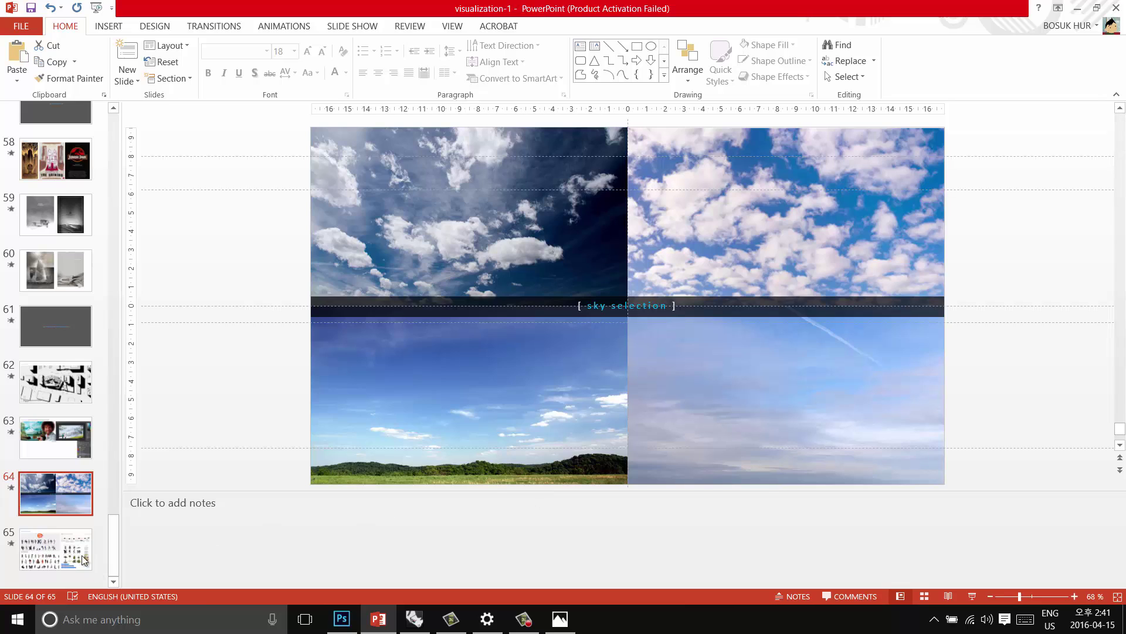
scroll(541, 495, "down", 1)
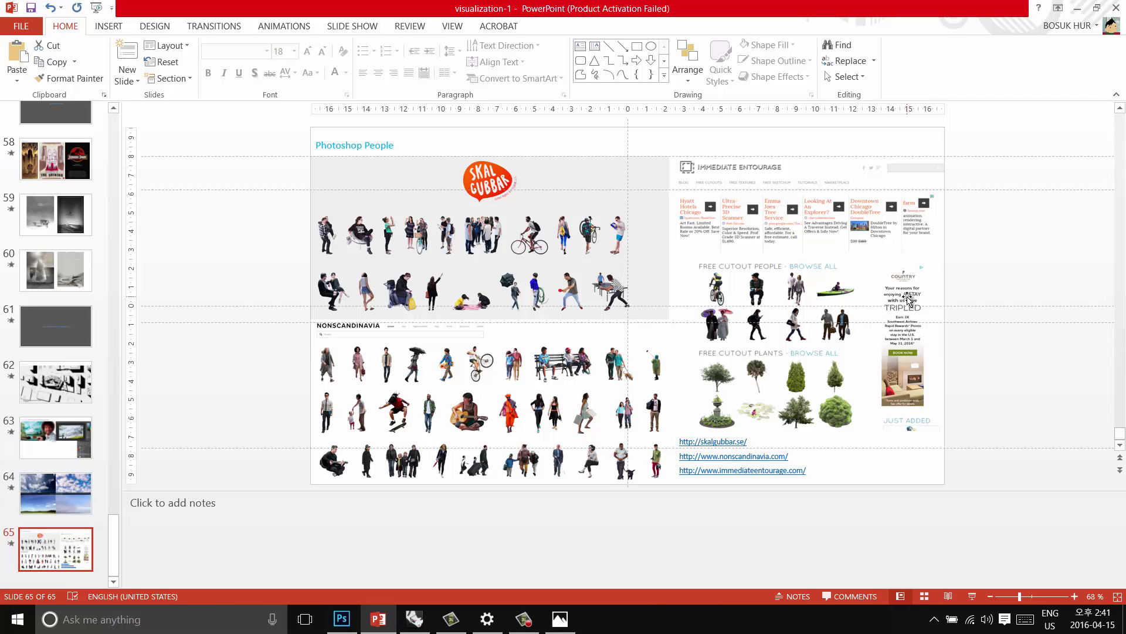
left_click(729, 446)
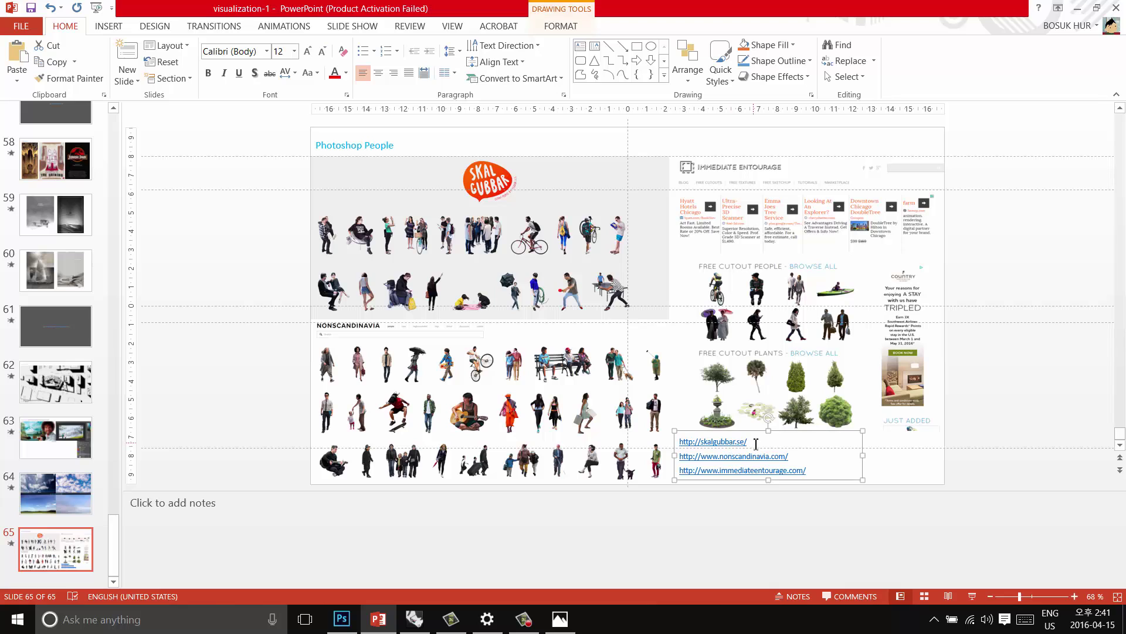
left_click_drag(754, 442, 667, 443)
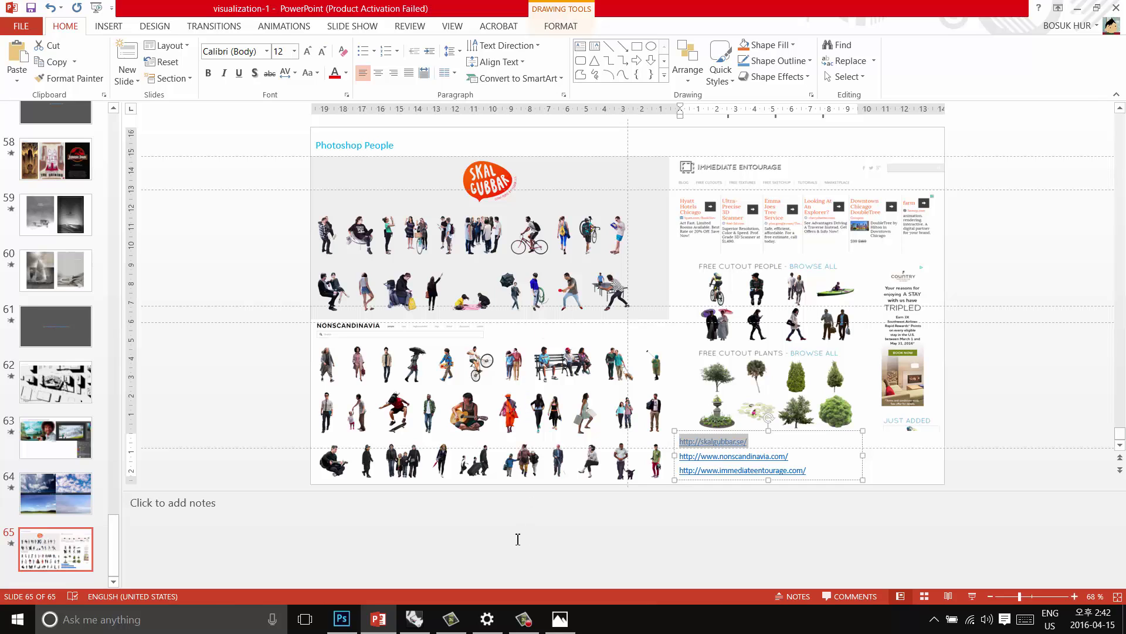
left_click(274, 403)
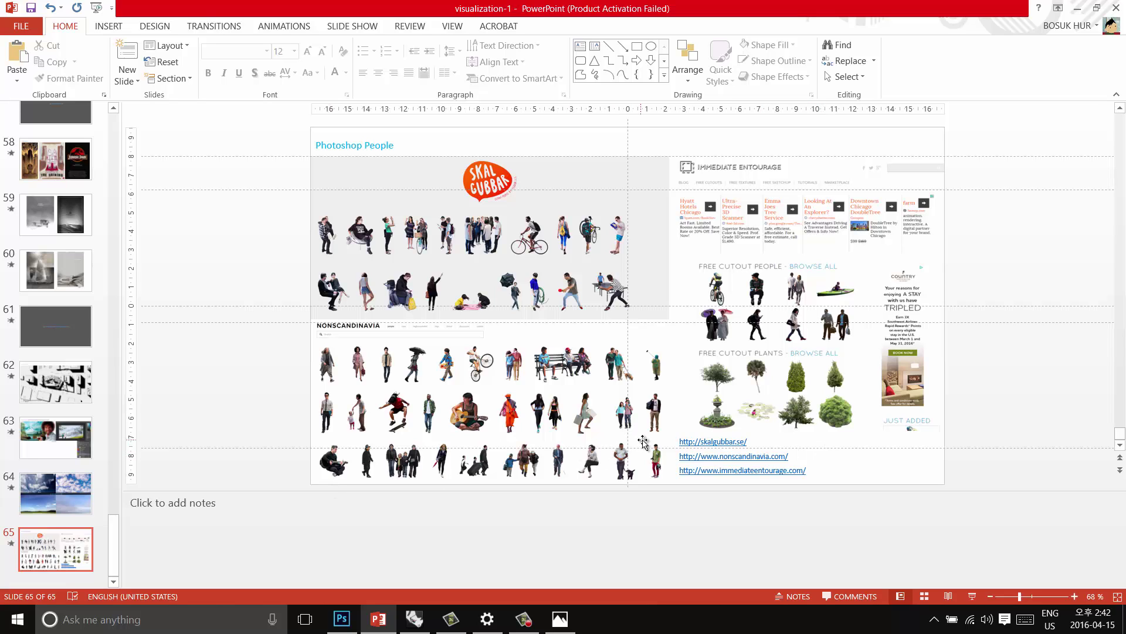
Return to Photoshop, collapse the people group, expand the filter group and add a new layer above add tone 1
left_click(347, 621)
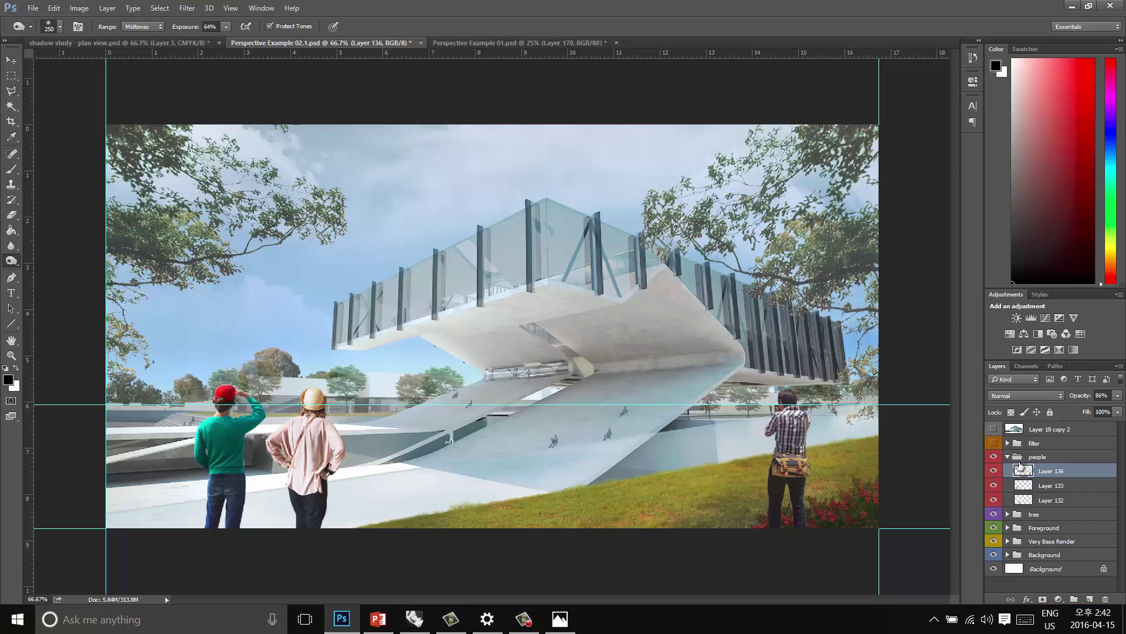
left_click(1008, 457)
left_click(1053, 444)
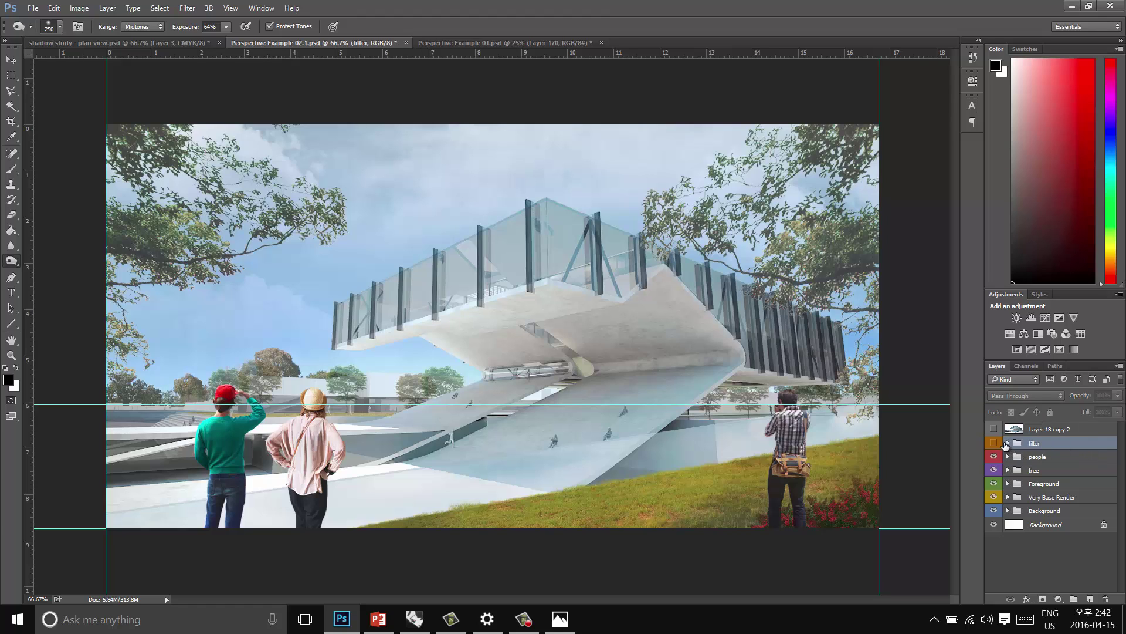
left_click(1009, 443)
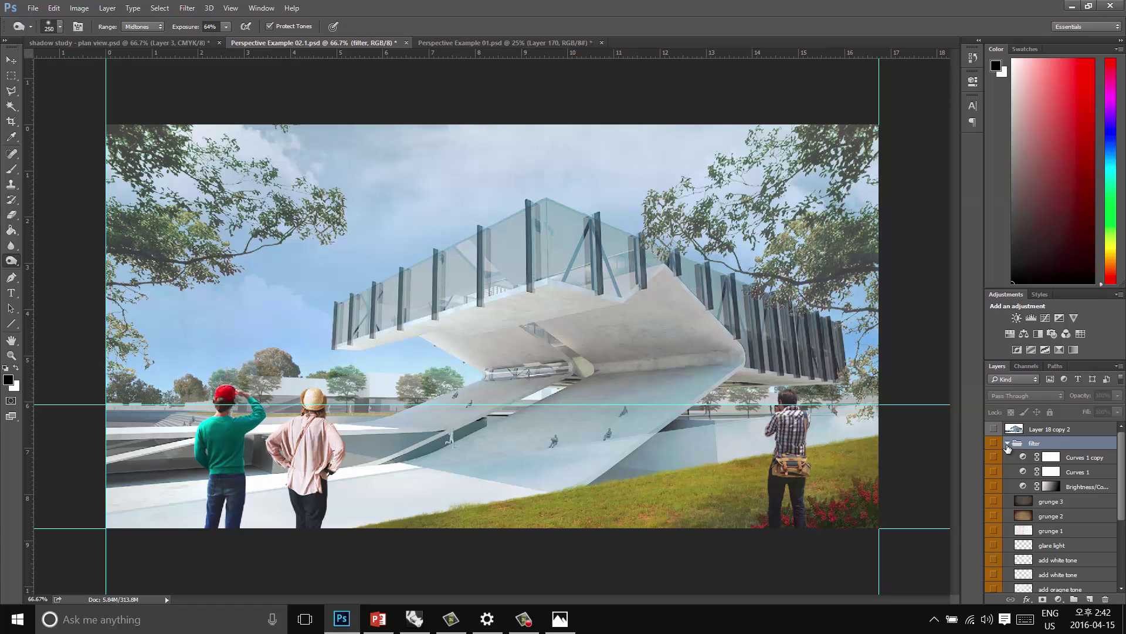
scroll(1073, 504, "down", 3)
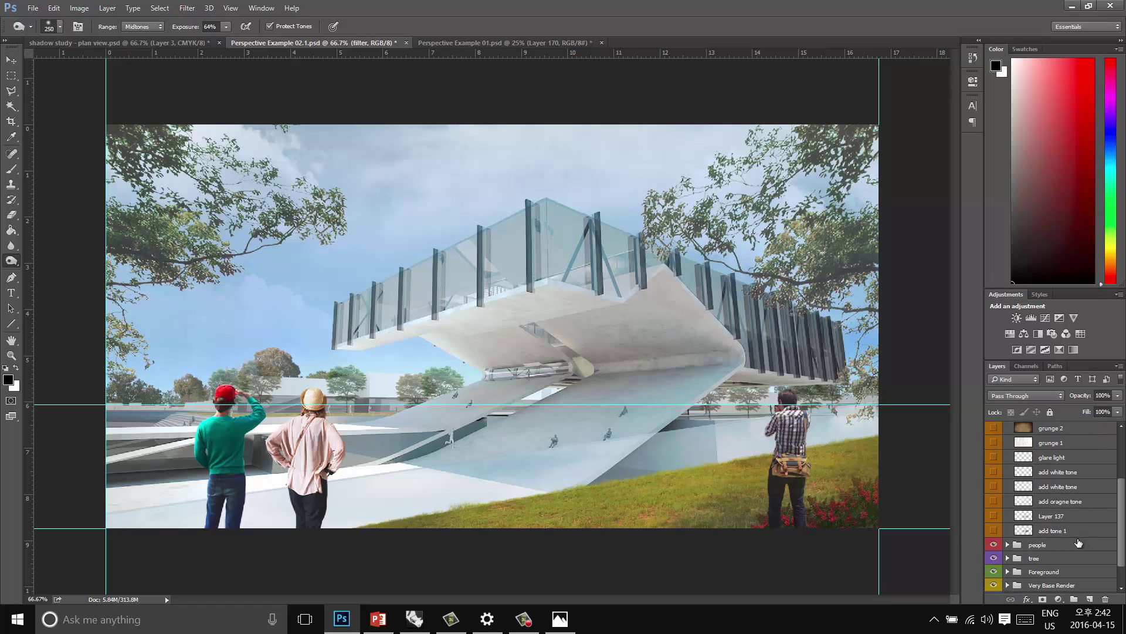
left_click(1079, 531)
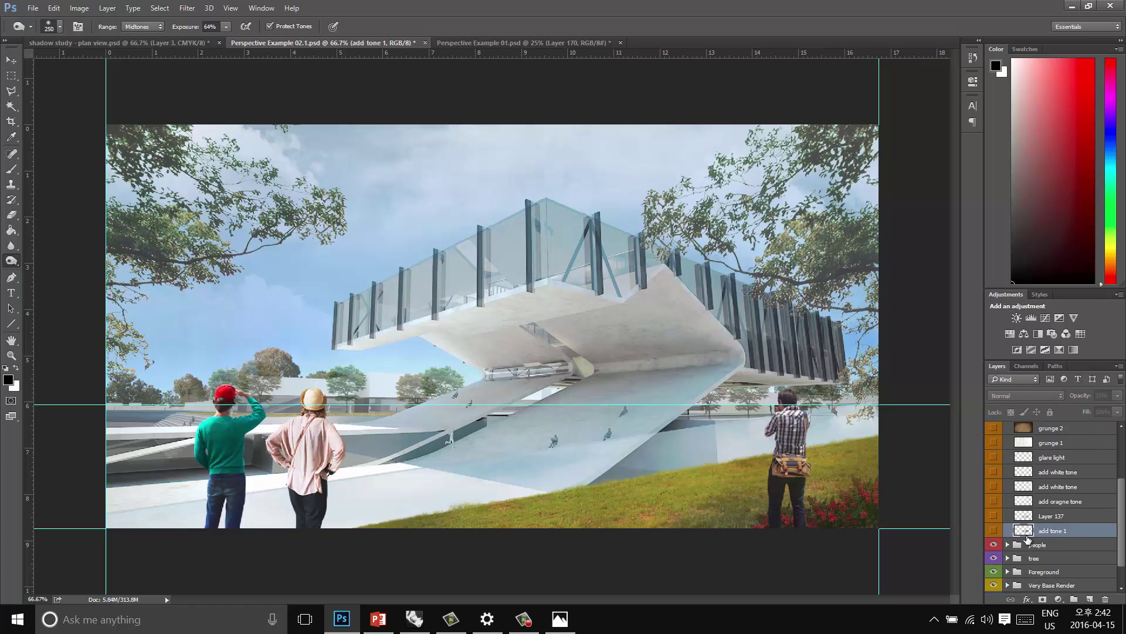
left_click(1090, 599)
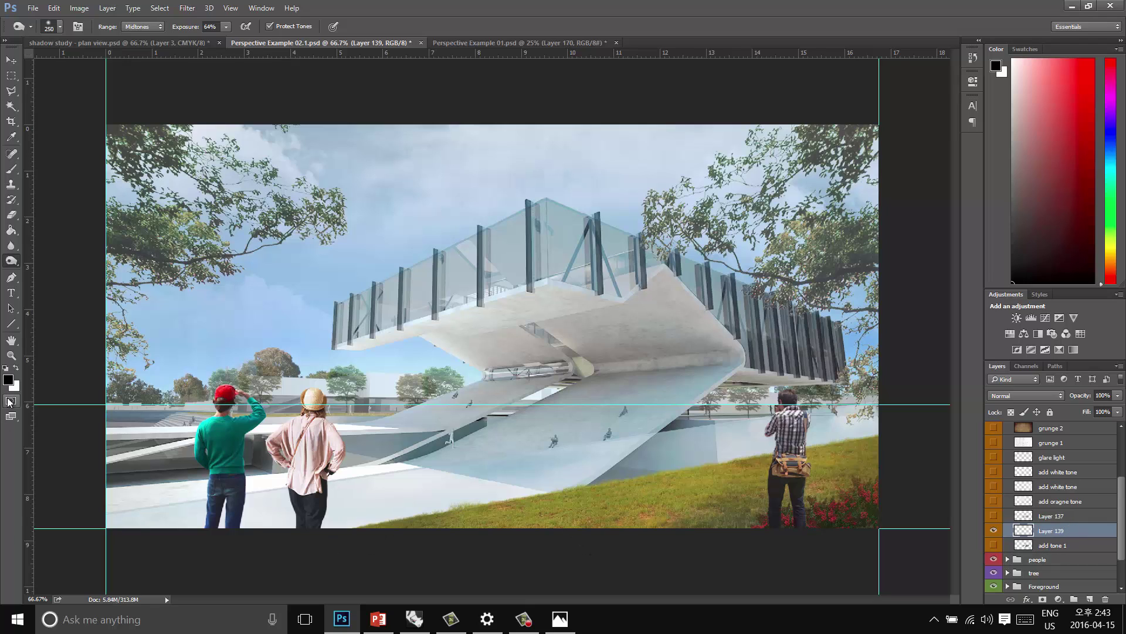
Swap the foreground and background colours and set the foreground colour to yellow e8d82a
left_click(18, 367)
left_click(10, 380)
left_click(572, 295)
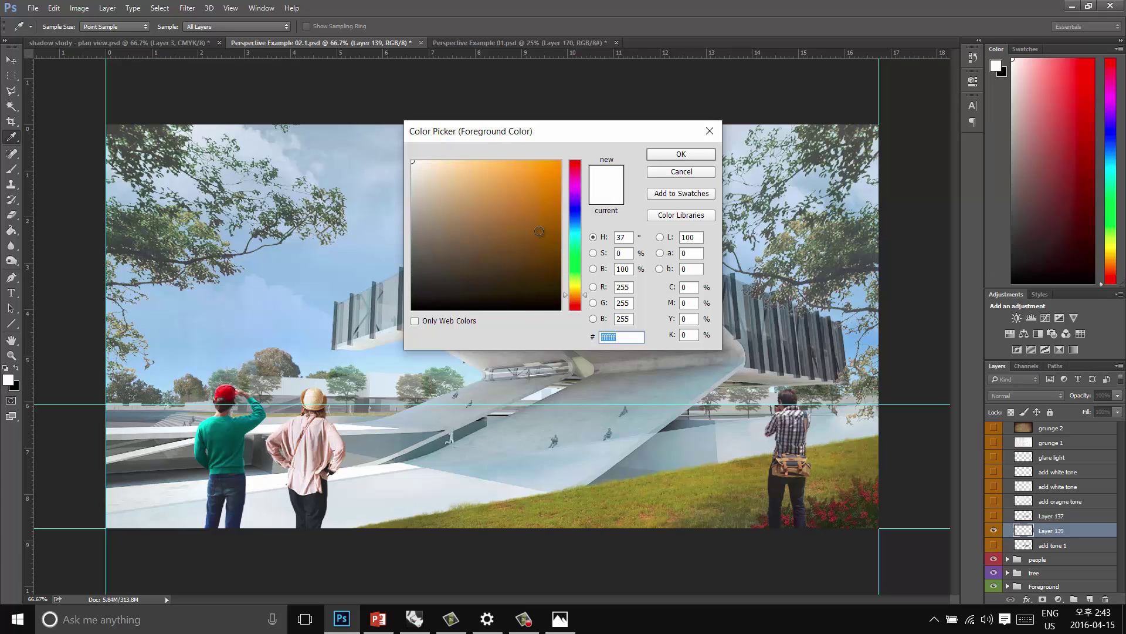
left_click_drag(539, 230, 536, 166)
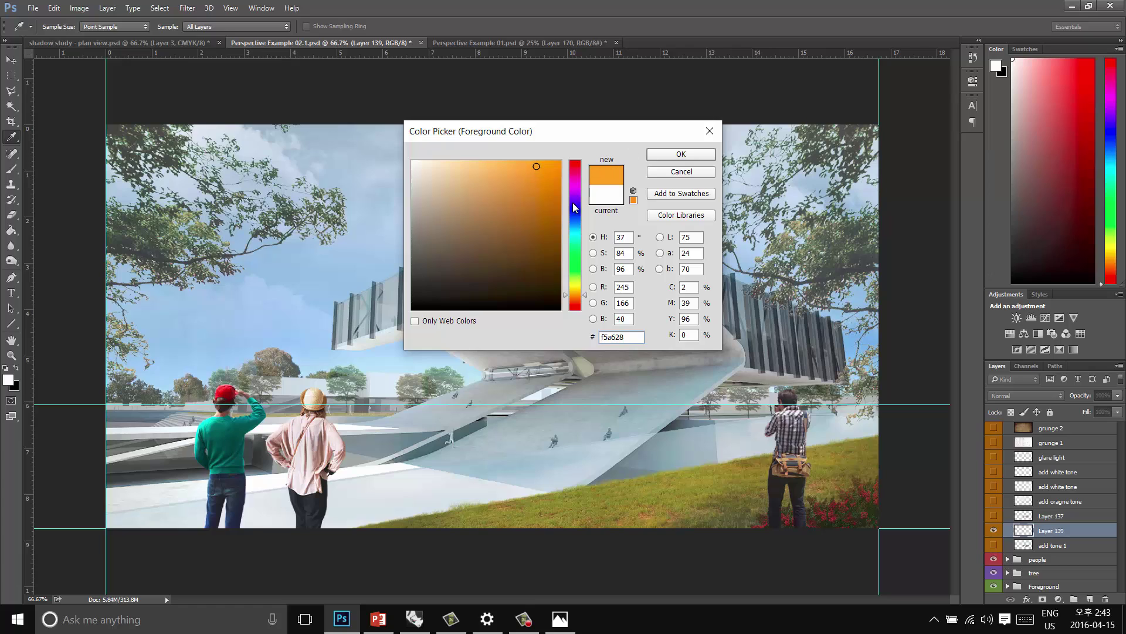
left_click(583, 287)
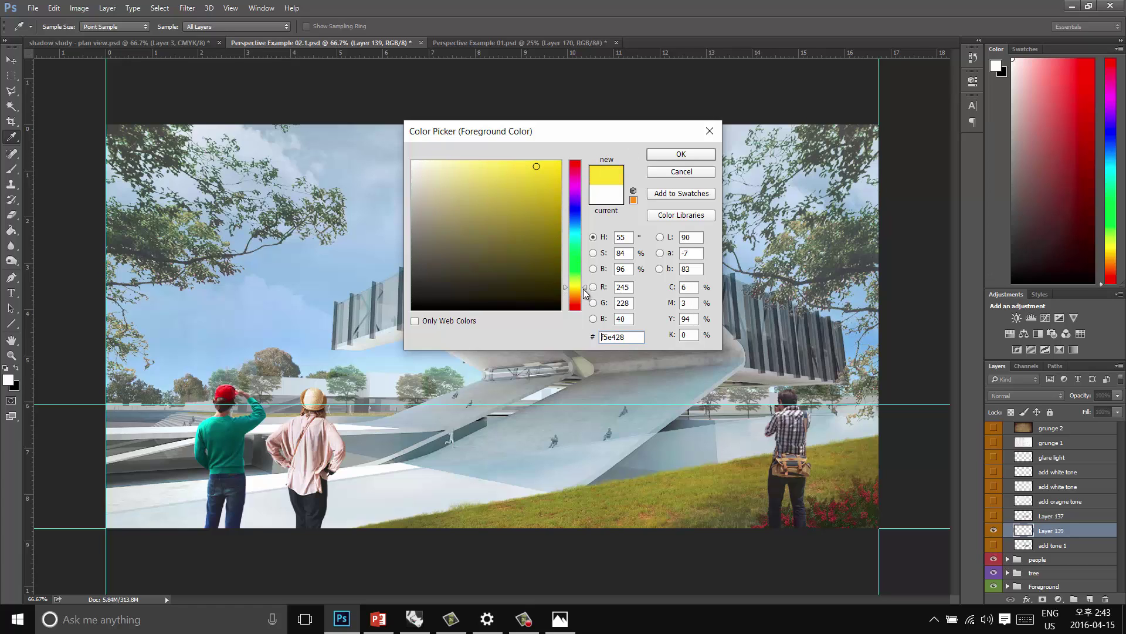
left_click(584, 291)
left_click_drag(524, 183, 534, 174)
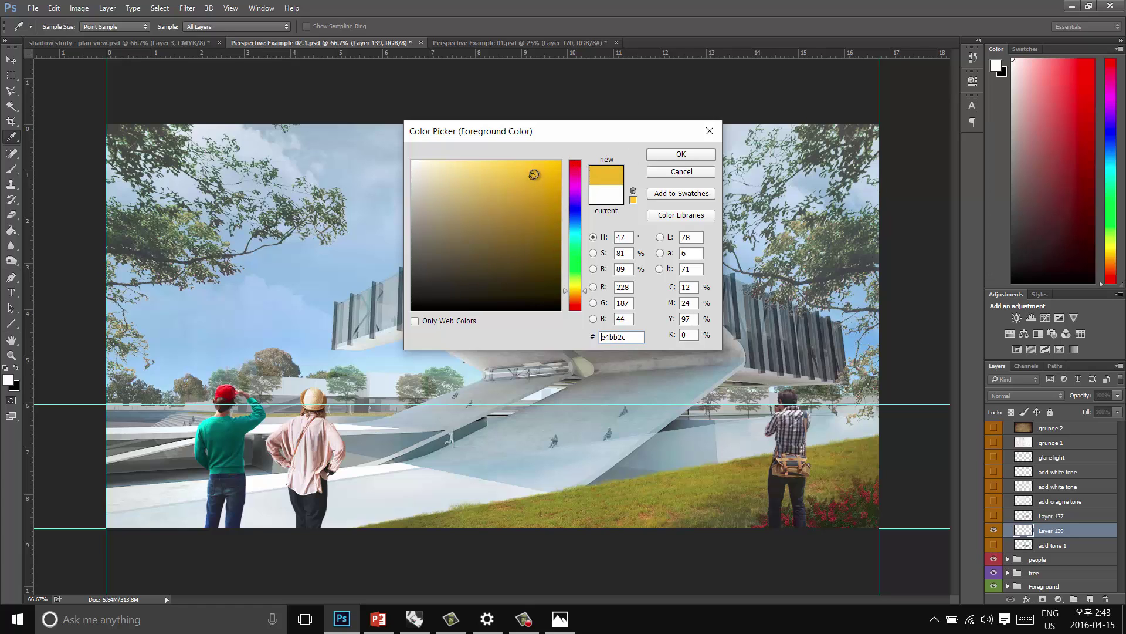
left_click(563, 287)
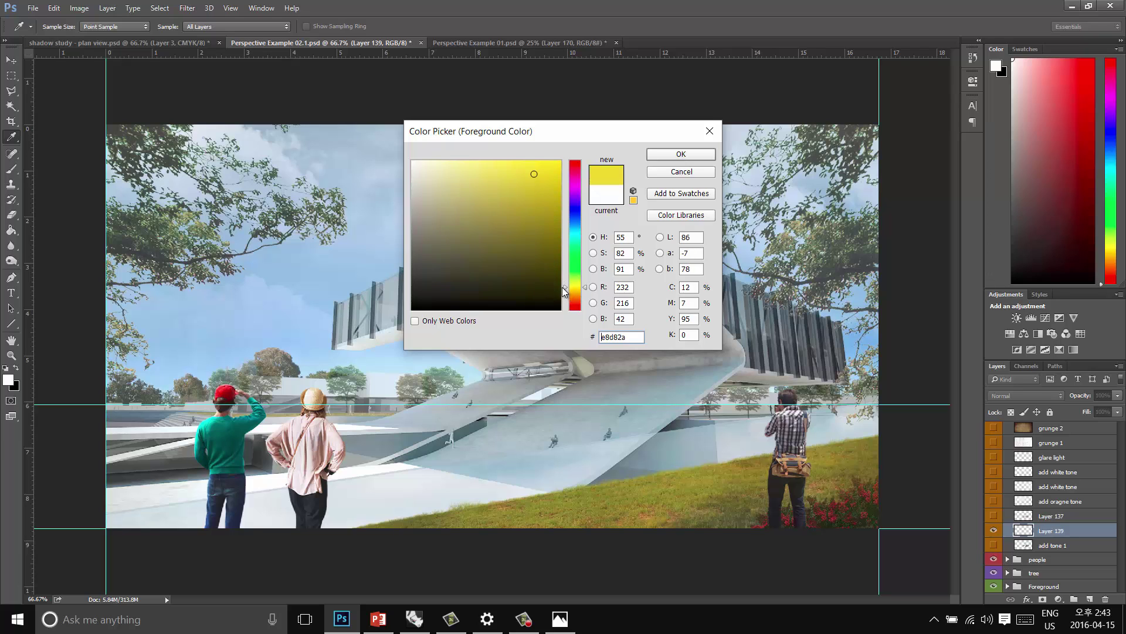
left_click(668, 156)
Choose the Brush tool and set its opacity to 46% and its flow to 50%
key("o")
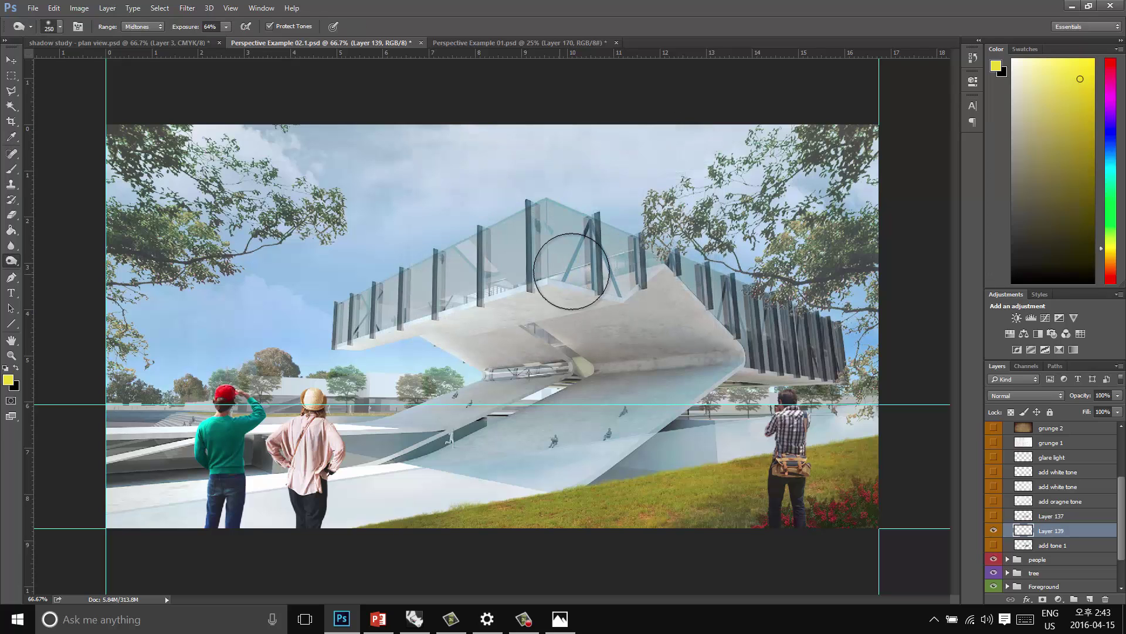
key("bracketright")
key("bracketright")
key("bracketright")
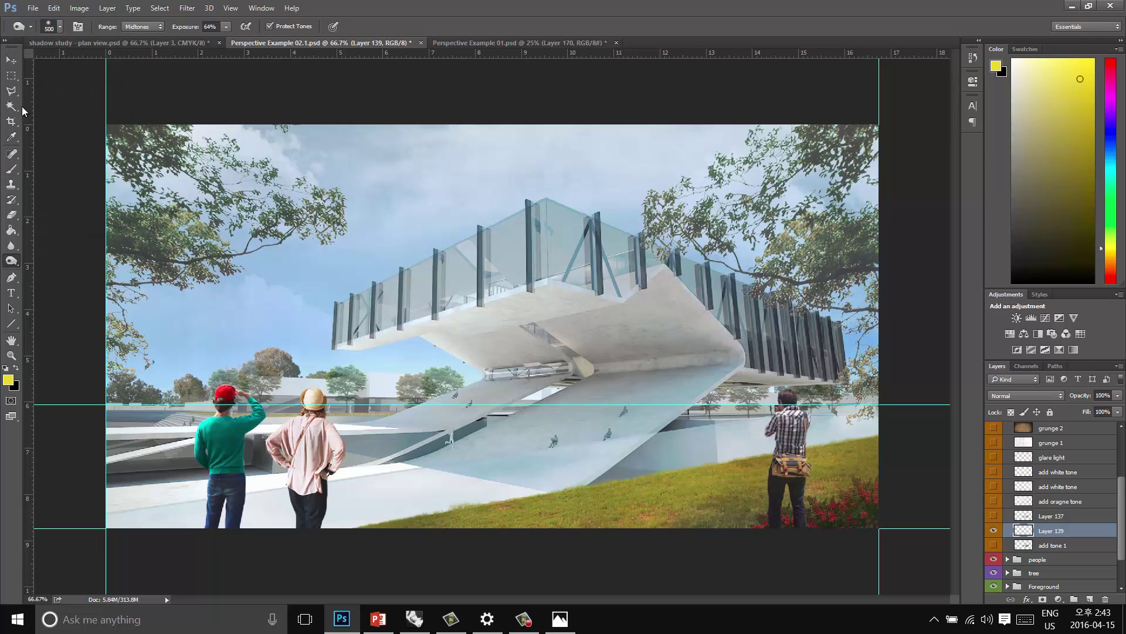
left_click(24, 170)
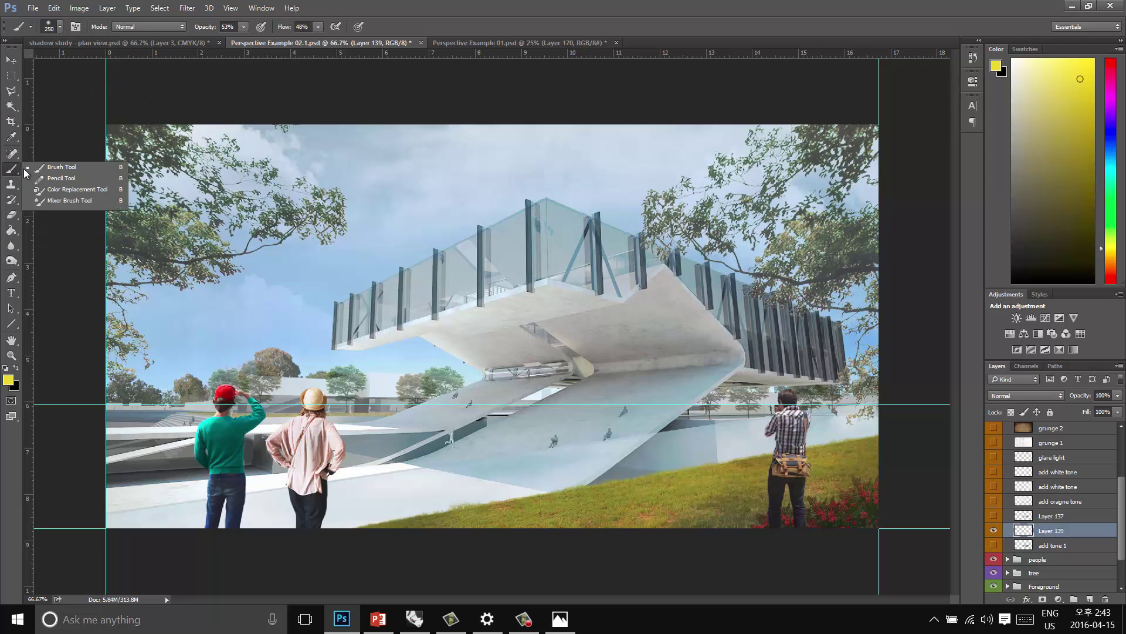
left_click(59, 168)
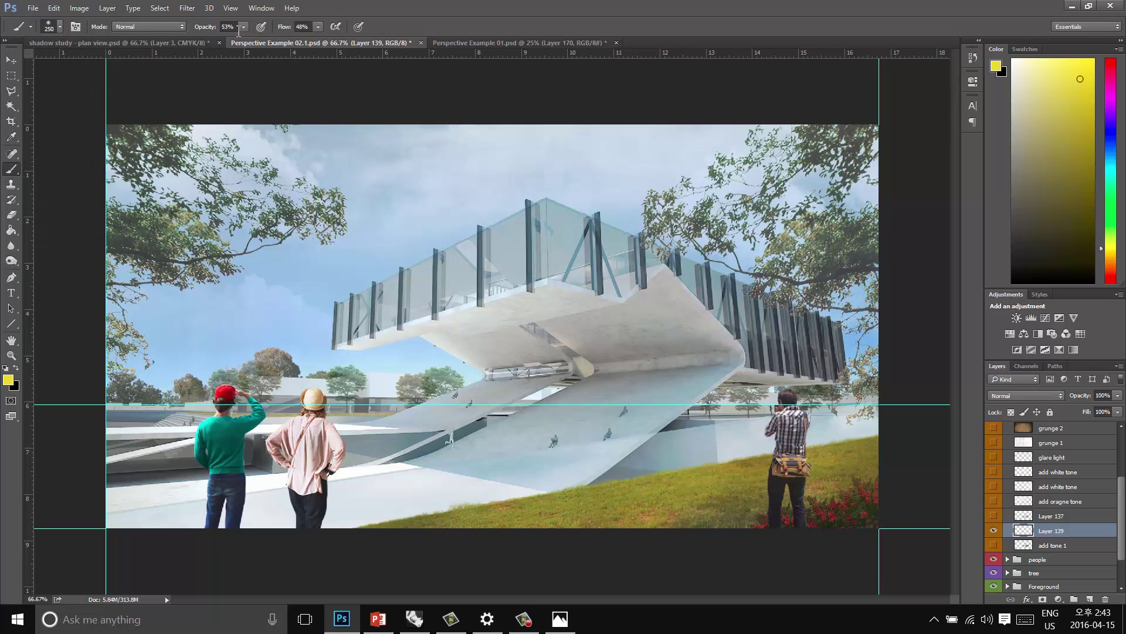
left_click_drag(239, 38, 236, 38)
left_click(303, 27)
key("Return")
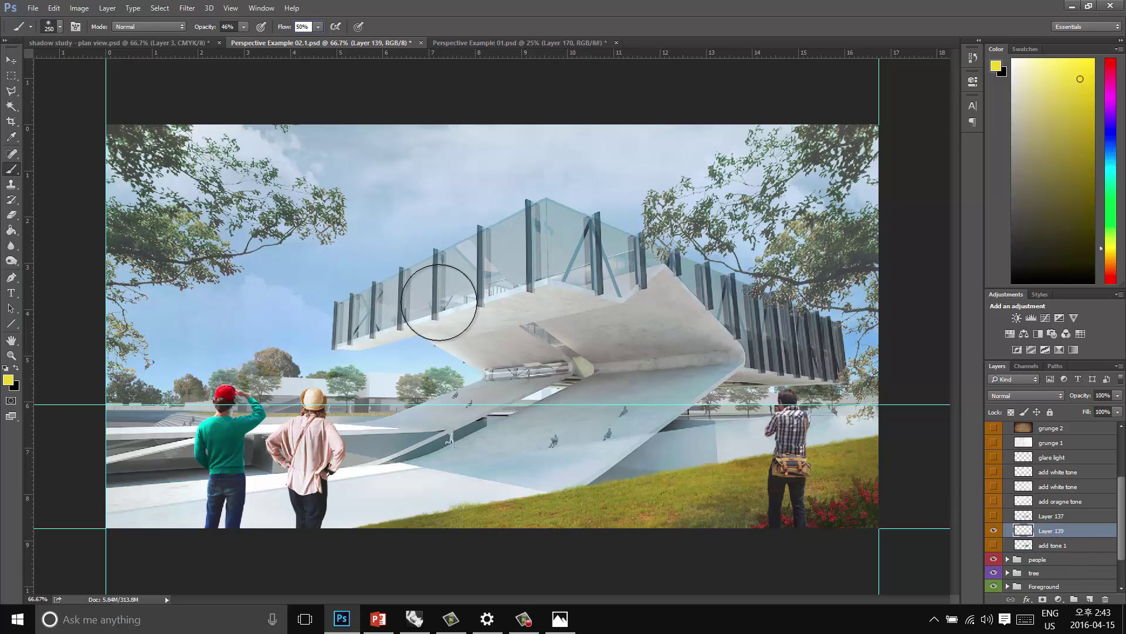
Paint a soft yellow tone with a 500 px brush over the sky, the building and the outer edges of the scene
left_click(11, 60)
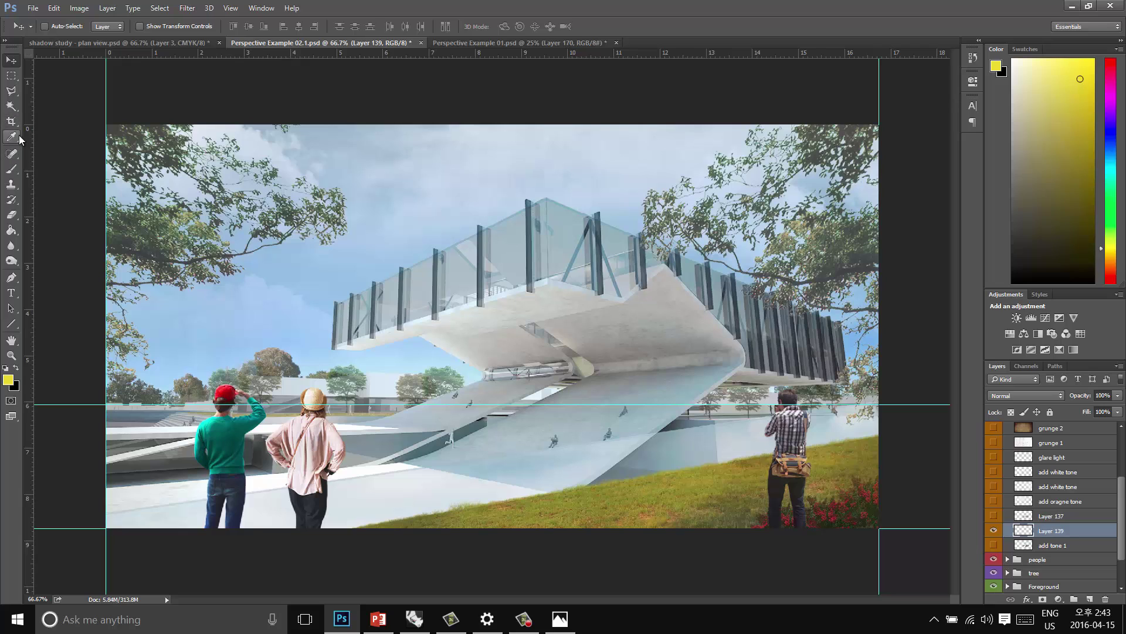
left_click(13, 170)
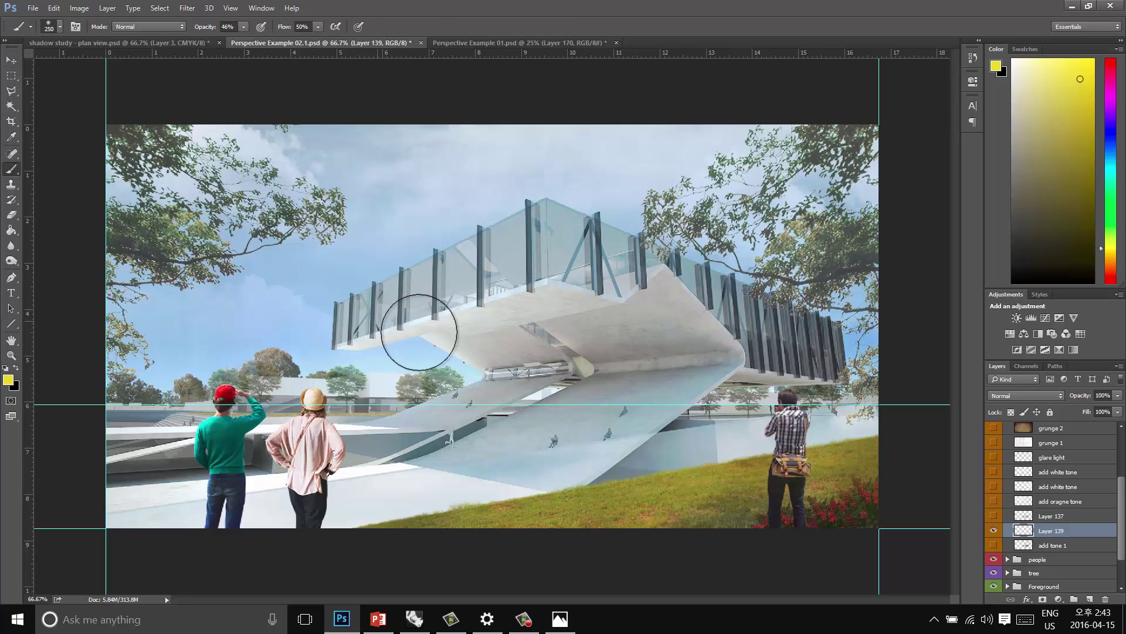
mouse_move(274, 309)
left_mouse_down()
mouse_move(340, 331)
mouse_move(396, 240)
mouse_move(500, 227)
mouse_move(586, 258)
mouse_move(614, 303)
mouse_move(693, 357)
mouse_move(821, 382)
mouse_move(833, 329)
left_mouse_up()
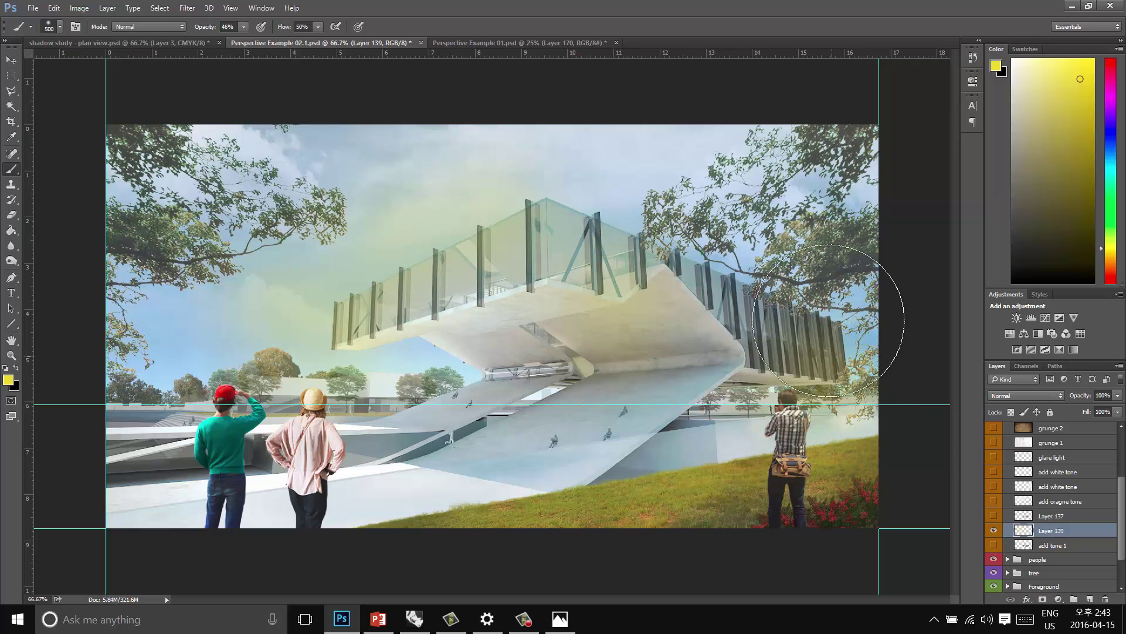
left_click_drag(182, 424, 173, 463)
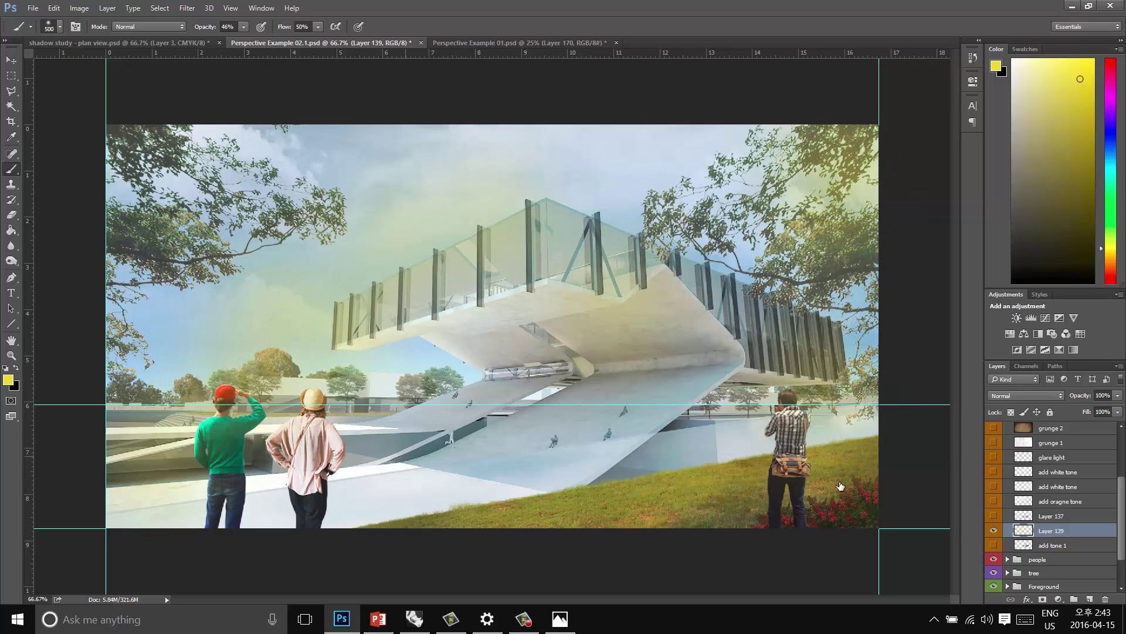
Set the yellow tone layer to Overlay blend mode at 46% opacity and toggle its visibility to compare
left_click(1057, 398)
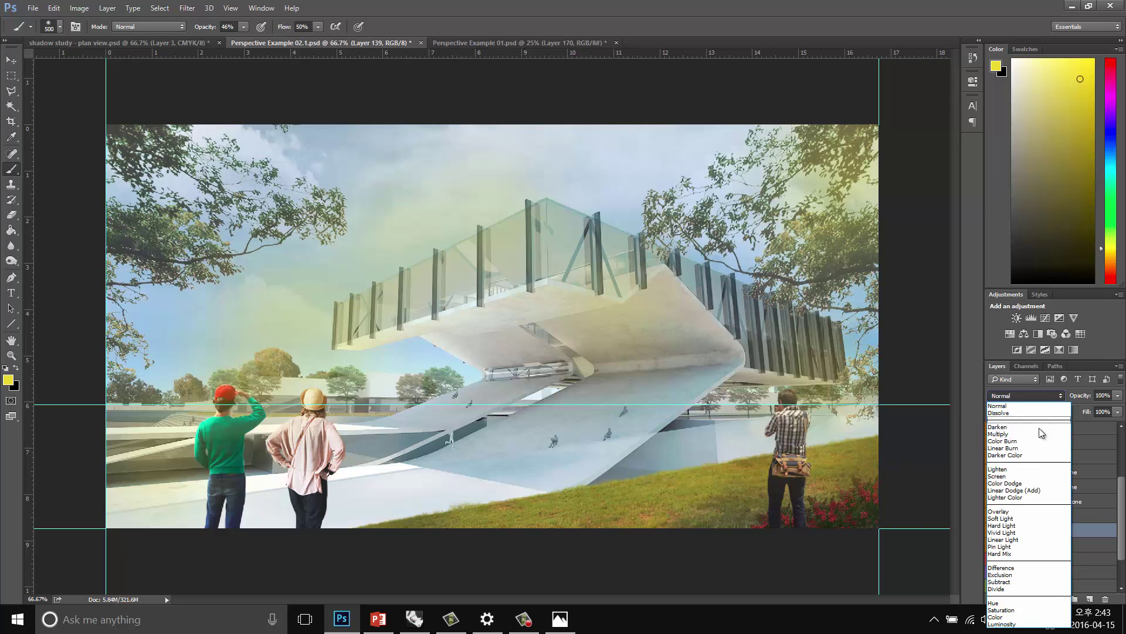
left_click(1016, 512)
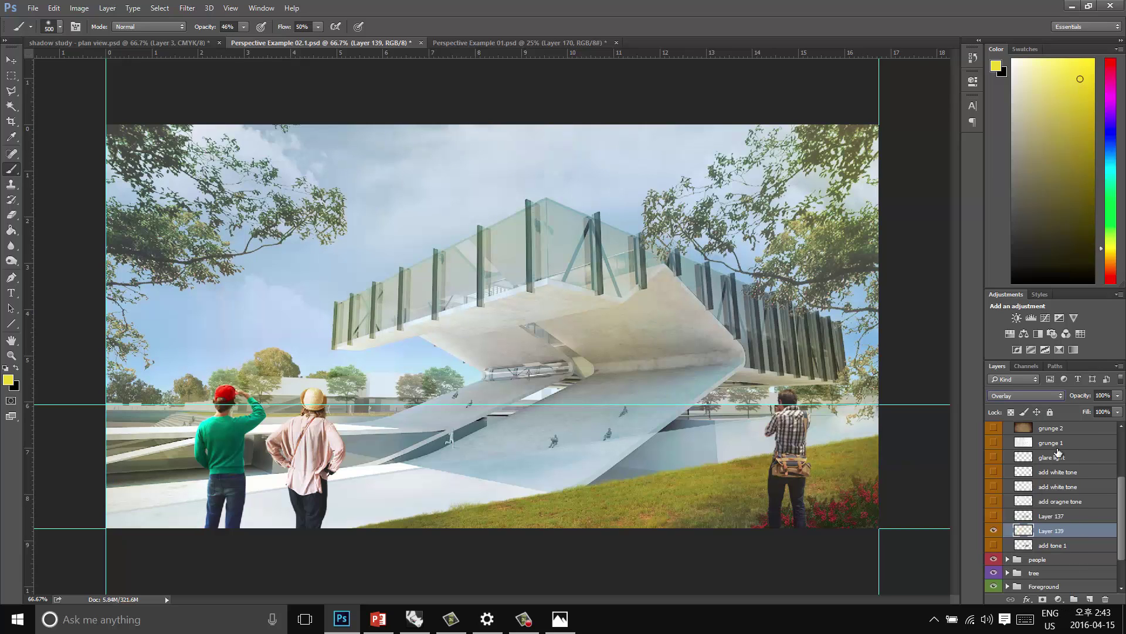
left_click(1117, 397)
left_click_drag(1087, 409, 1086, 409)
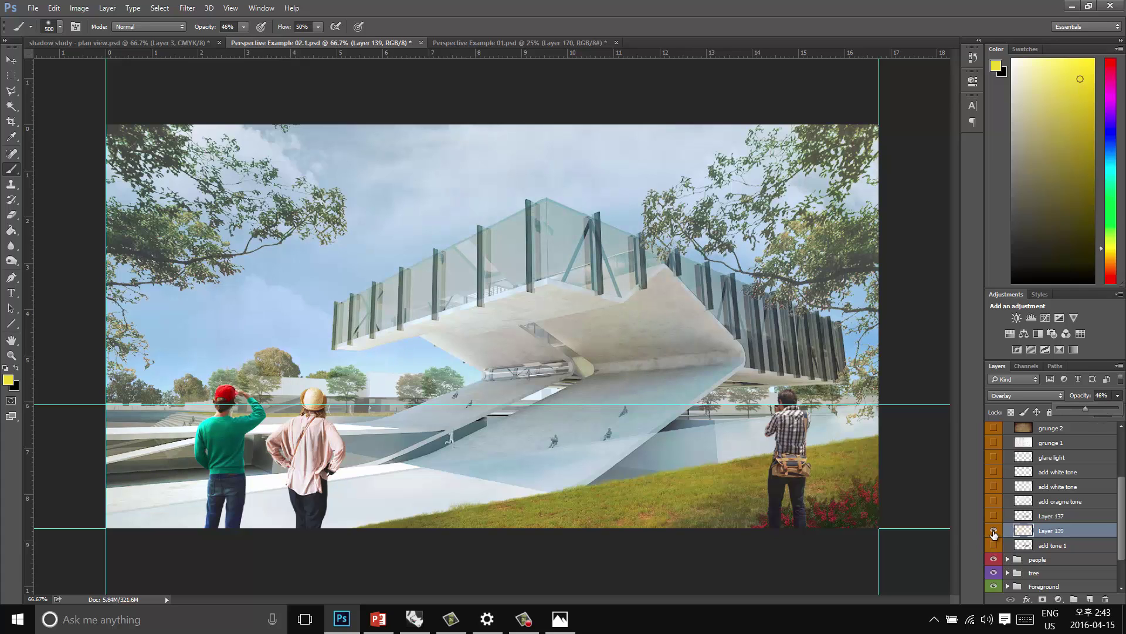
left_click(993, 532)
left_click(994, 532)
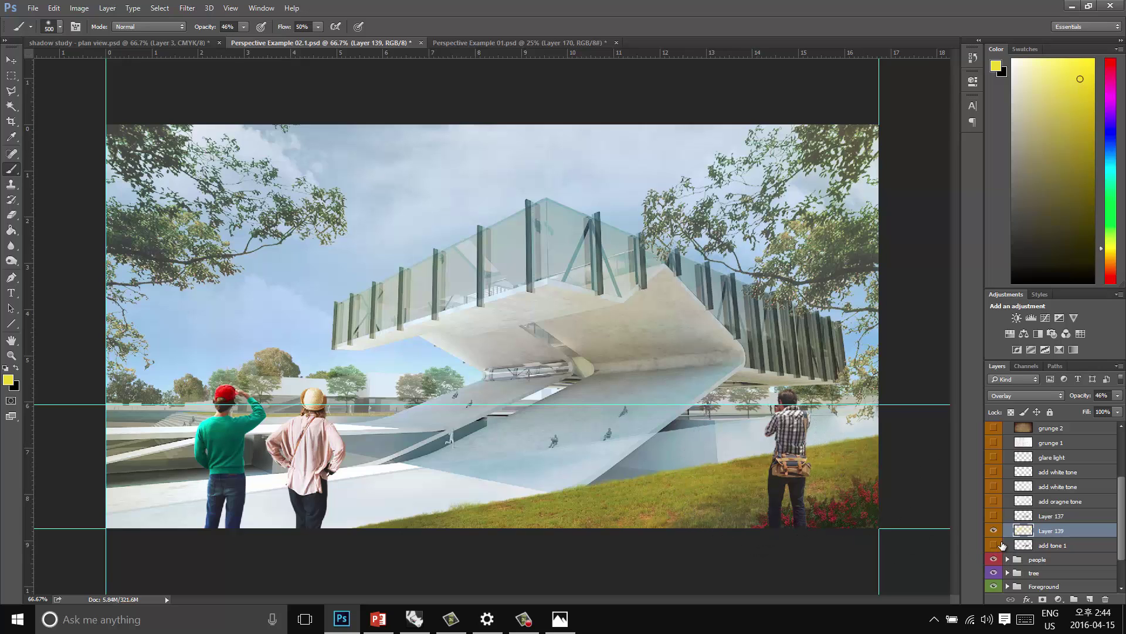
Add a new layer above the yellow tone and paint soft black shading under the building with a 300 px brush
left_click(1090, 599)
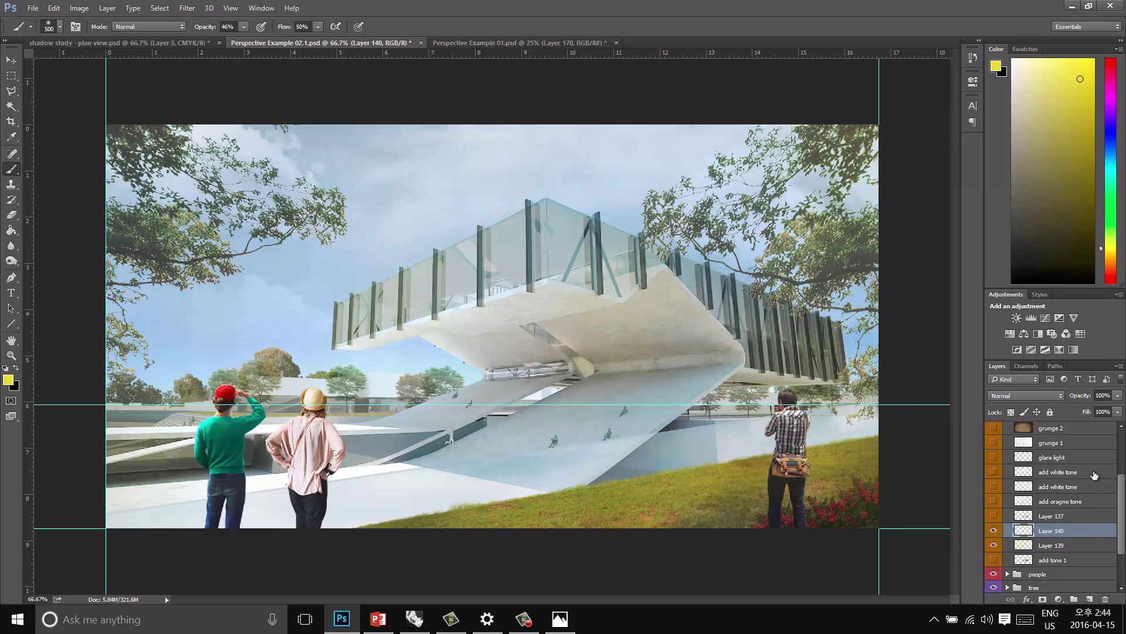
left_click(16, 369)
key("bracketleft")
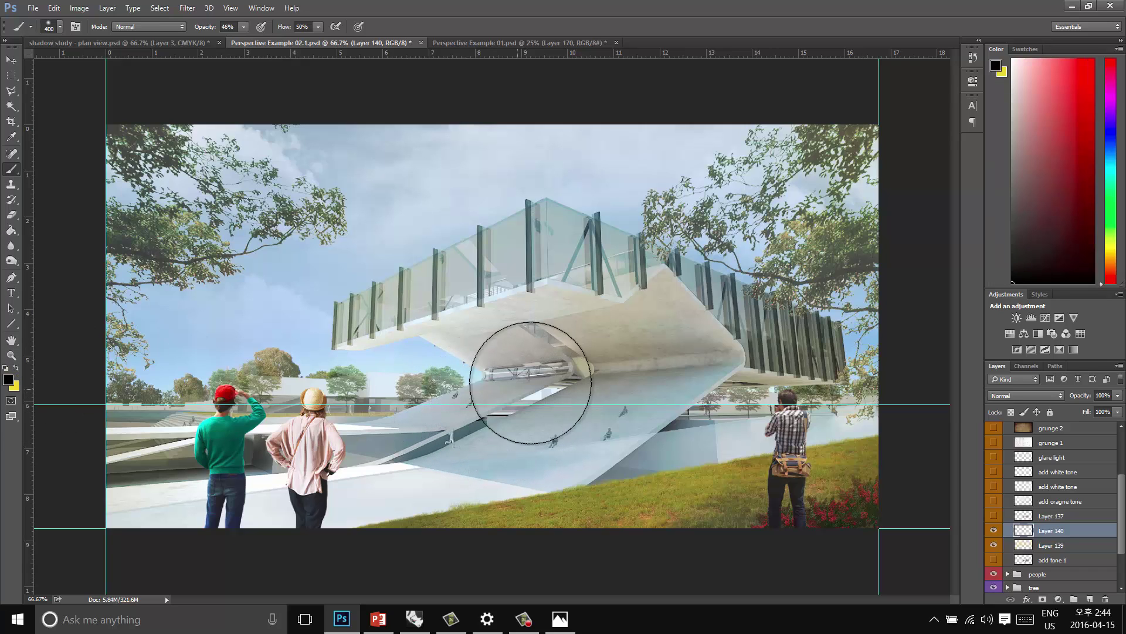
key("bracketleft")
mouse_move(575, 365)
left_mouse_down()
mouse_move(705, 361)
mouse_move(504, 373)
mouse_move(540, 387)
mouse_move(666, 390)
mouse_move(699, 375)
left_mouse_up()
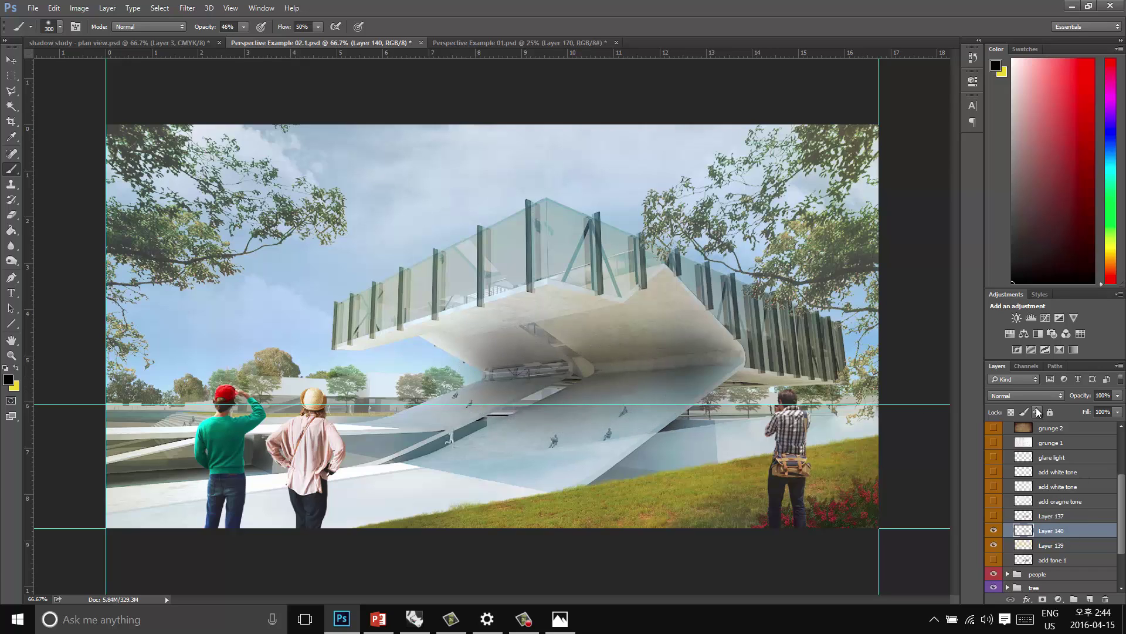
Set the black shading layer to Overlay blend mode at 40% opacity and toggle its visibility to compare
left_click(1040, 394)
left_click(1031, 515)
left_click_drag(1119, 396, 1082, 412)
left_click(994, 531)
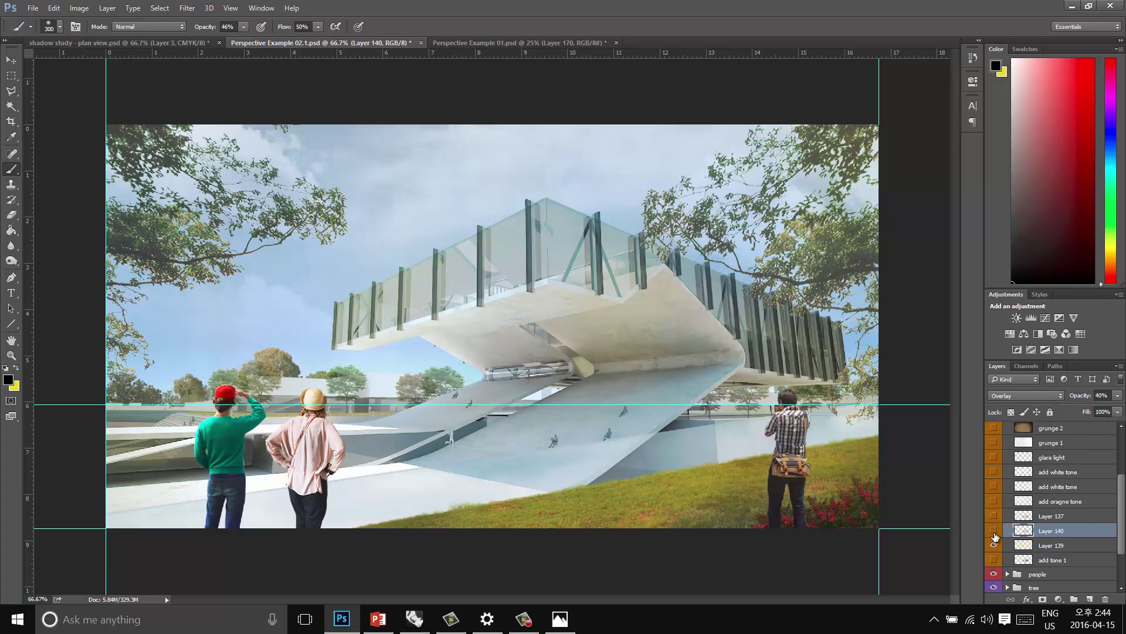
left_click(994, 531)
left_click(993, 531)
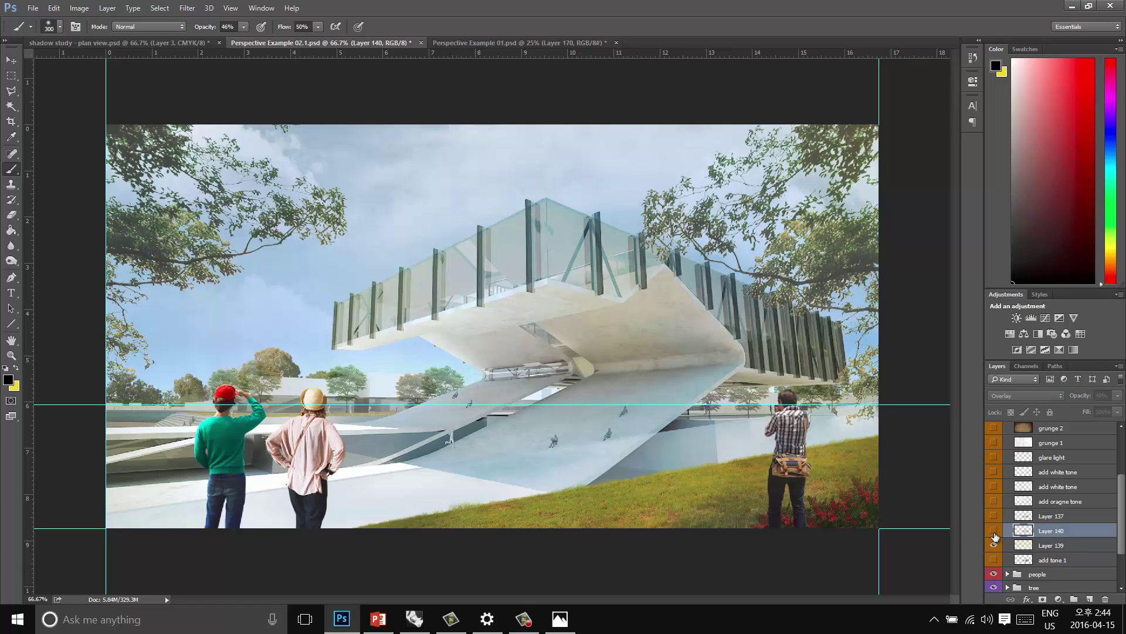
left_click(994, 531)
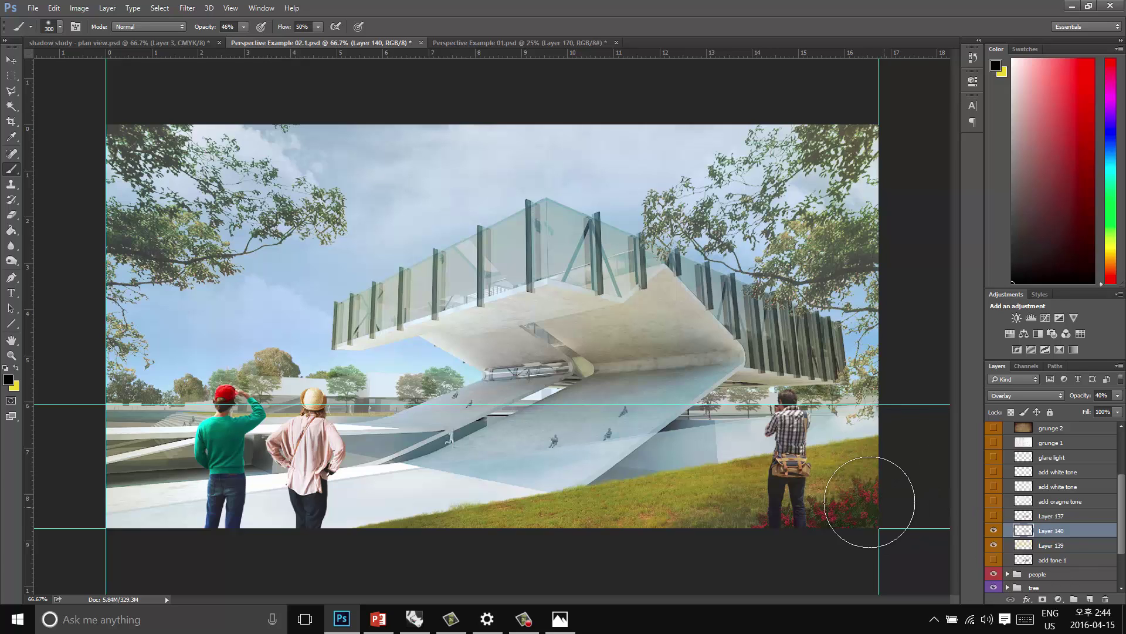
Darken the lower corner around the flower bed with a 500 px black brush, and reduce the brush to 200 px
key("bracketright")
key("bracketright")
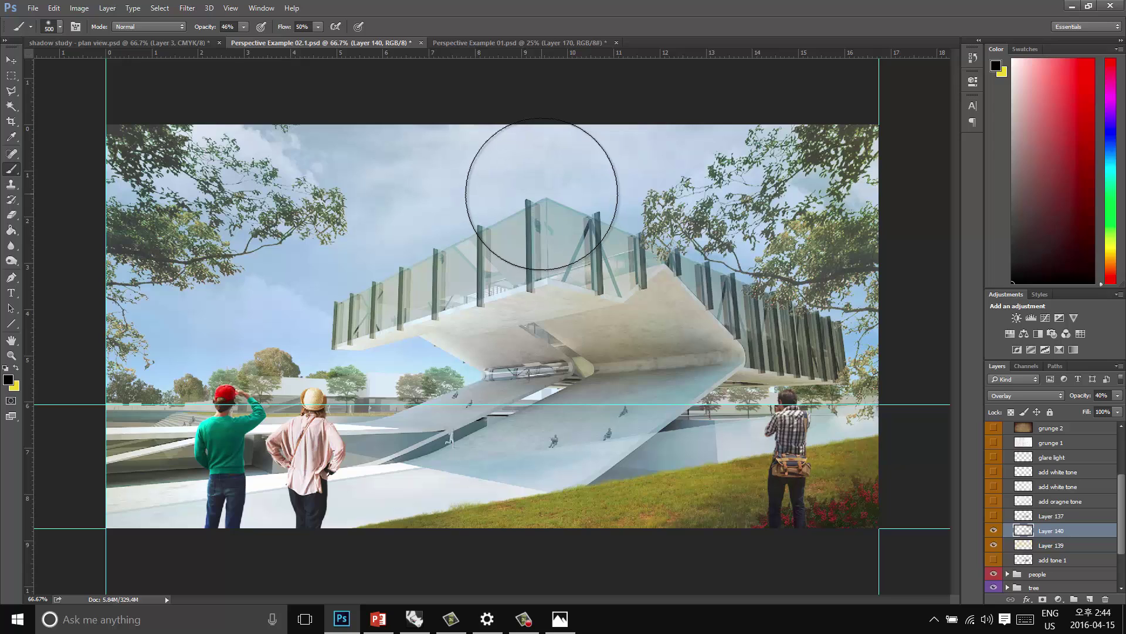
key("bracketleft")
key("bracketleft")
key("bracketleft")
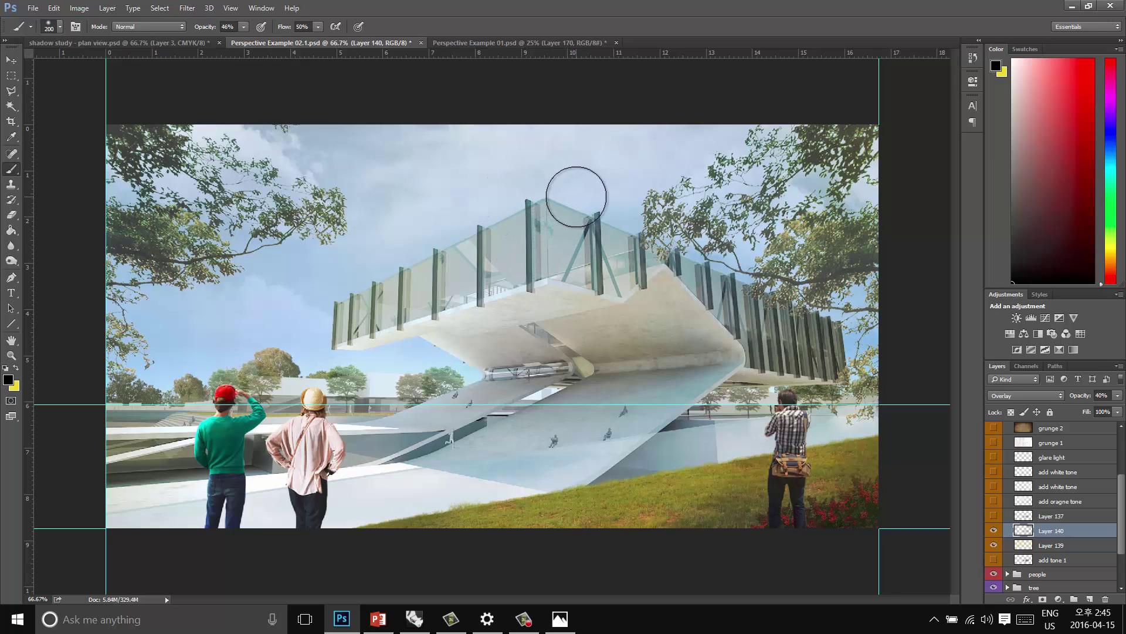
Add a new layer above the black shading layer and set the foreground colour to white
left_click(1089, 598)
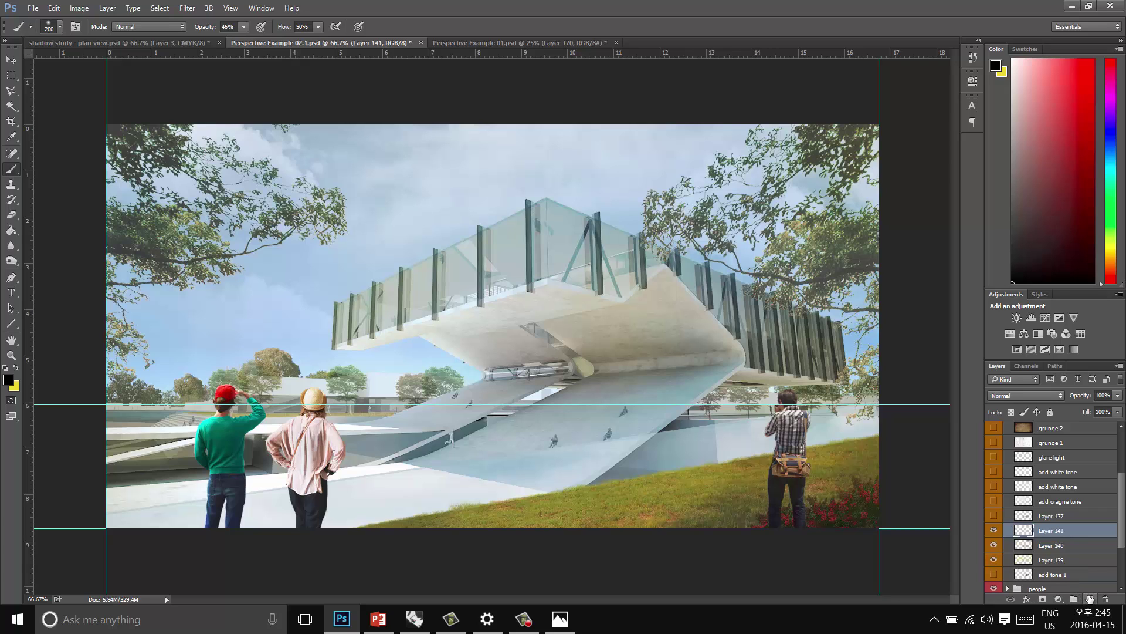
left_click(9, 380)
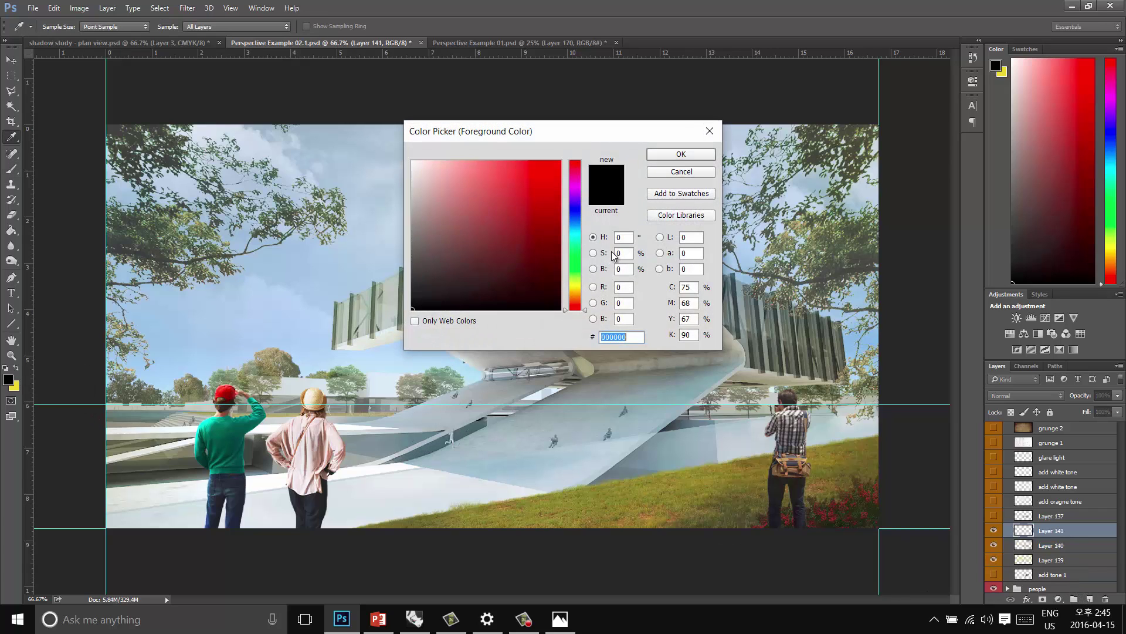
left_click(420, 159)
left_click(680, 157)
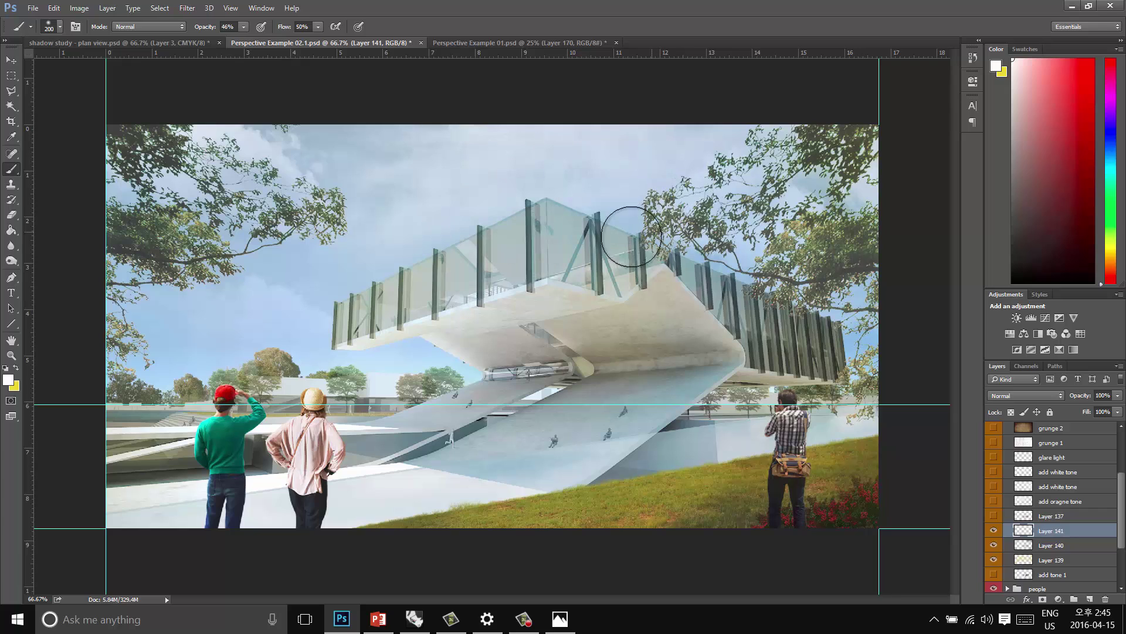
Paint a soft white glow with a 400 px brush over the building's top corner and the sky behind it
key("bracketright")
key("bracketright")
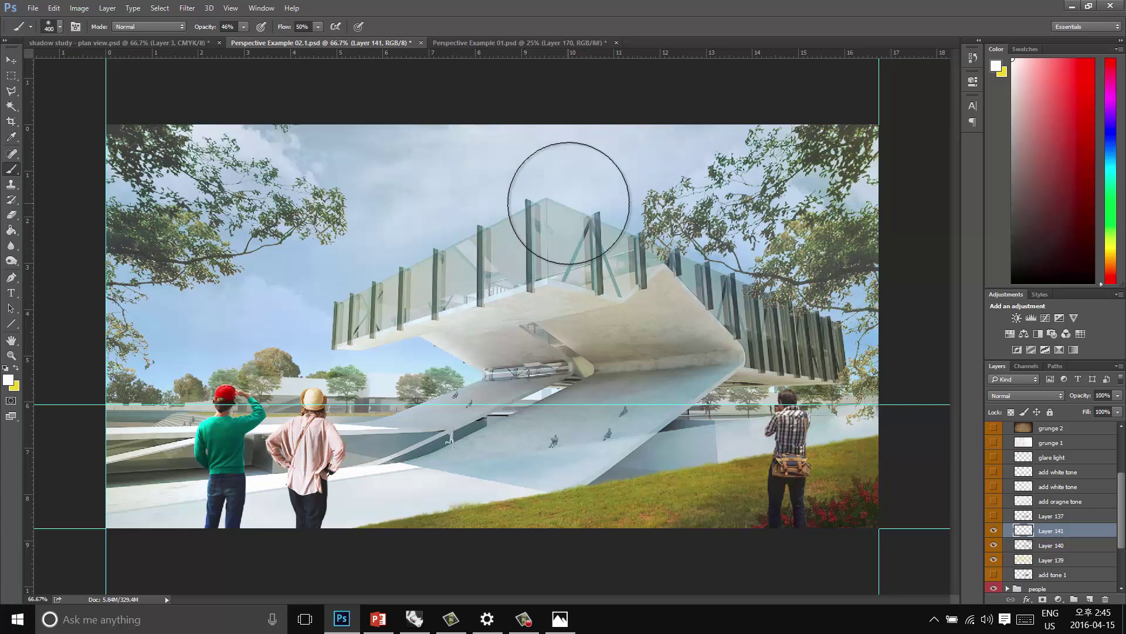
key("bracketright")
mouse_move(536, 258)
left_mouse_down()
mouse_move(523, 202)
mouse_move(493, 202)
mouse_move(562, 194)
mouse_move(629, 220)
mouse_move(533, 196)
mouse_move(609, 199)
mouse_move(742, 131)
mouse_move(554, 219)
mouse_move(557, 208)
mouse_move(521, 207)
left_mouse_up()
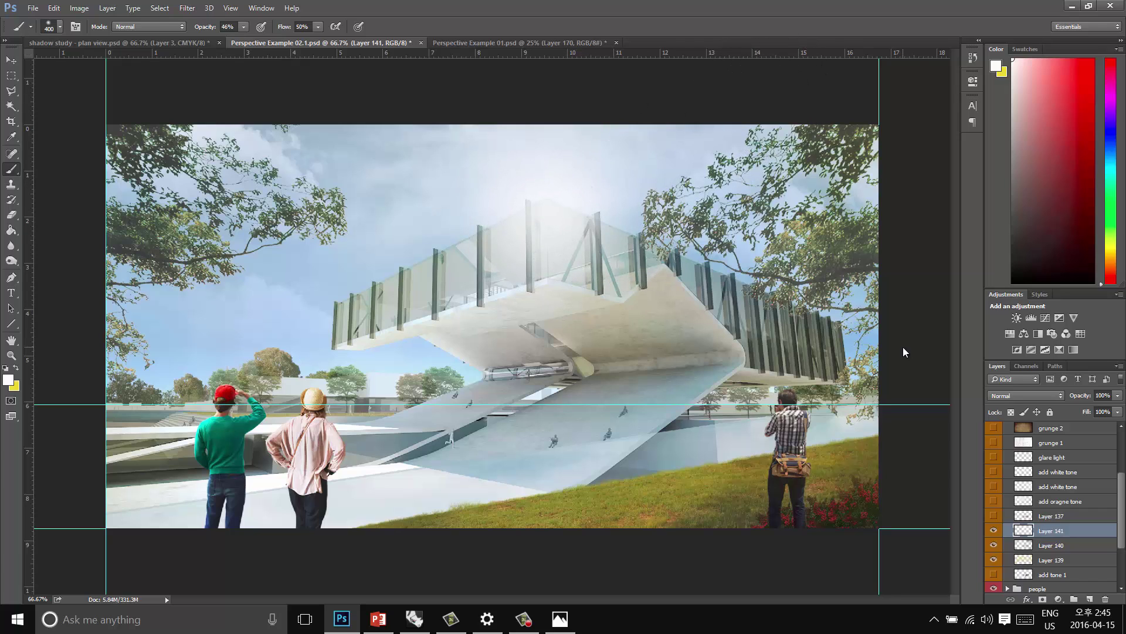
Set the white glow layer to Overlay blend mode at 40% opacity, toggling its visibility to compare
left_click(1040, 396)
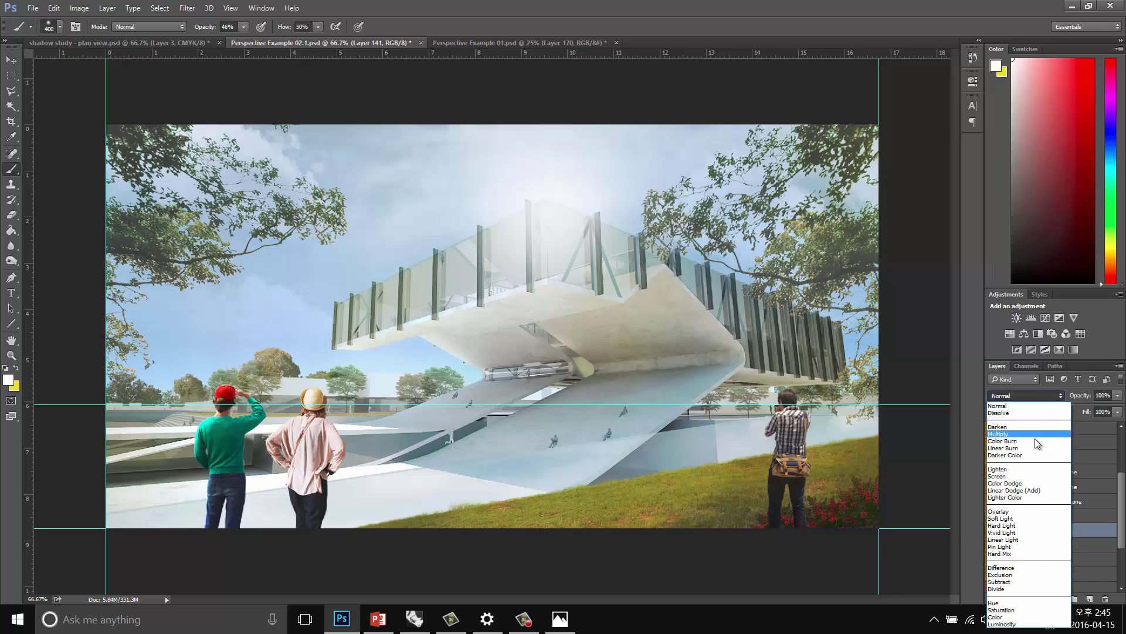
left_click(1029, 512)
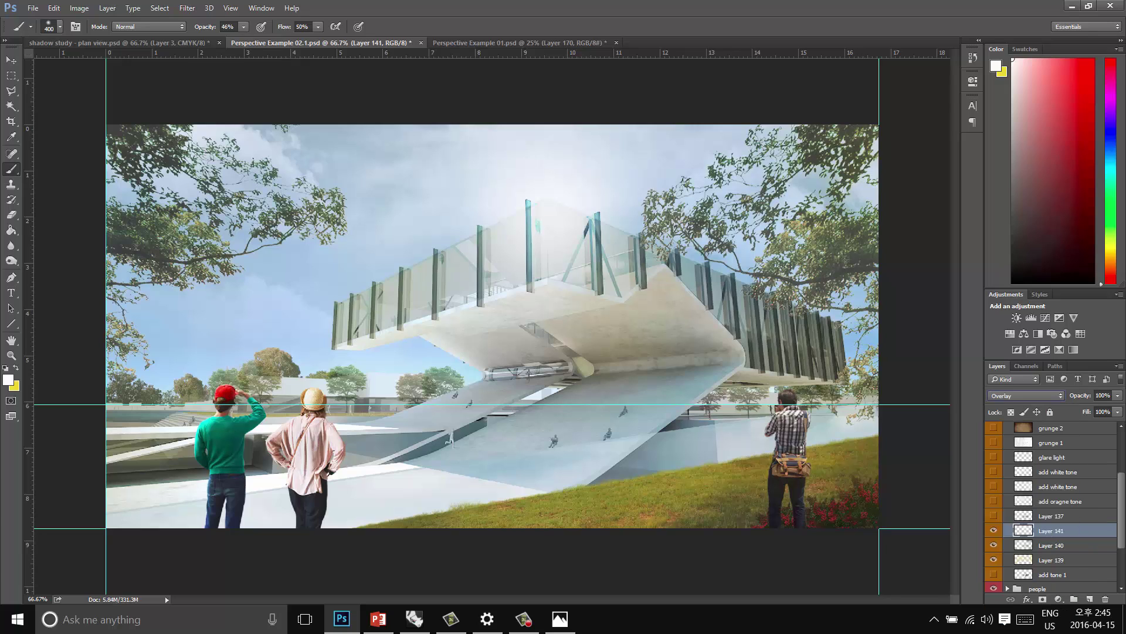
left_click(1116, 397)
mouse_move(1099, 408)
left_mouse_down()
mouse_move(1068, 421)
mouse_move(1095, 412)
left_mouse_up()
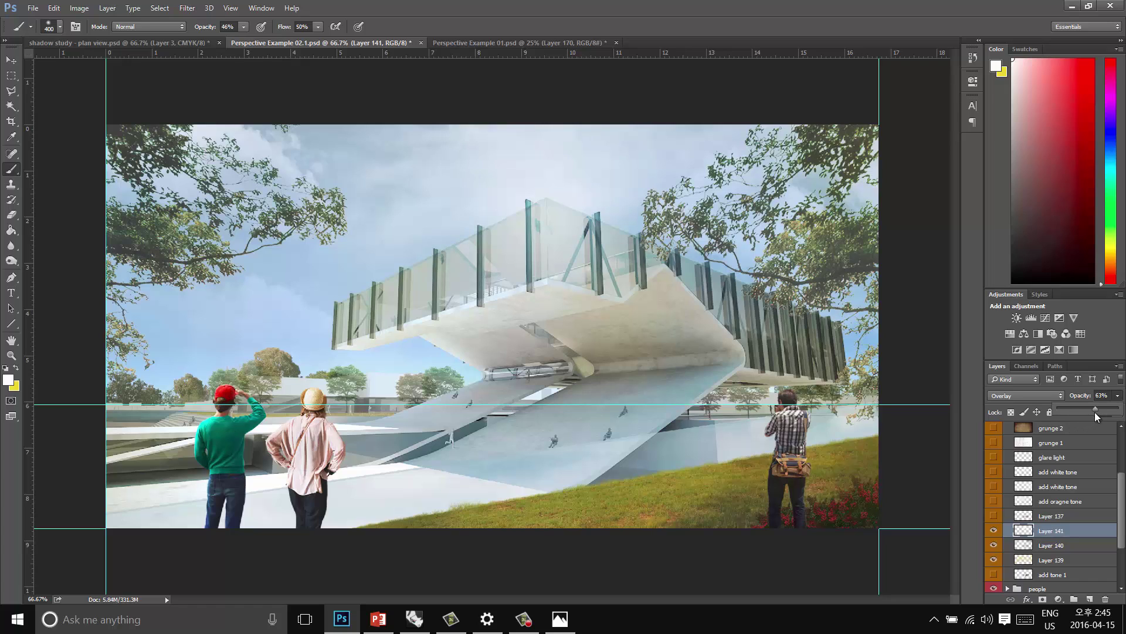
left_click(994, 530)
left_click(994, 531)
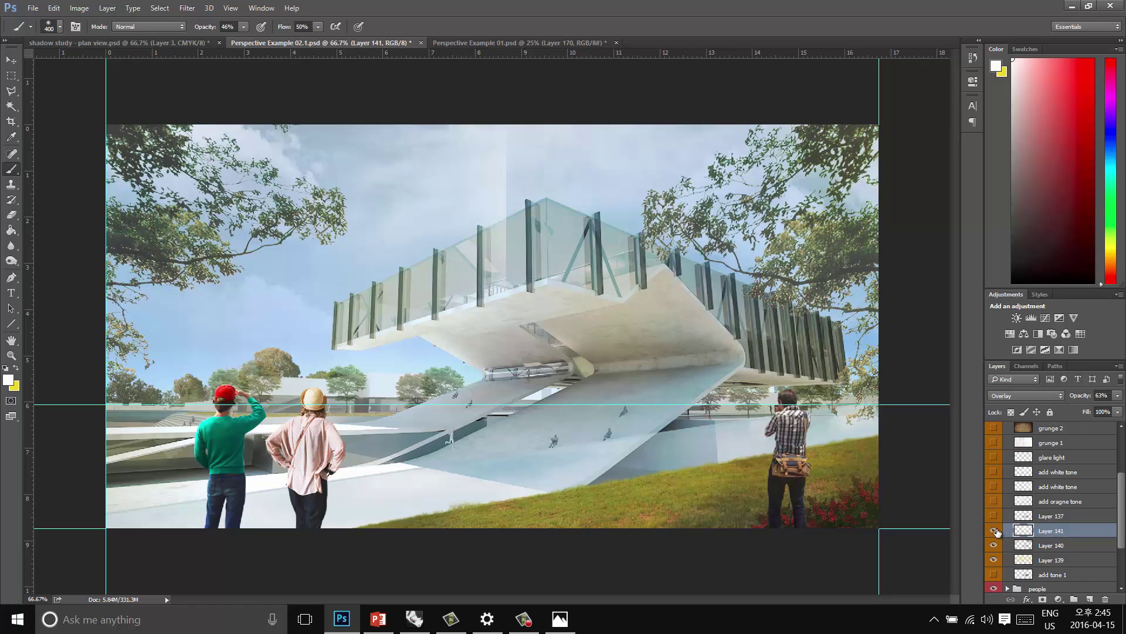
left_click(994, 531)
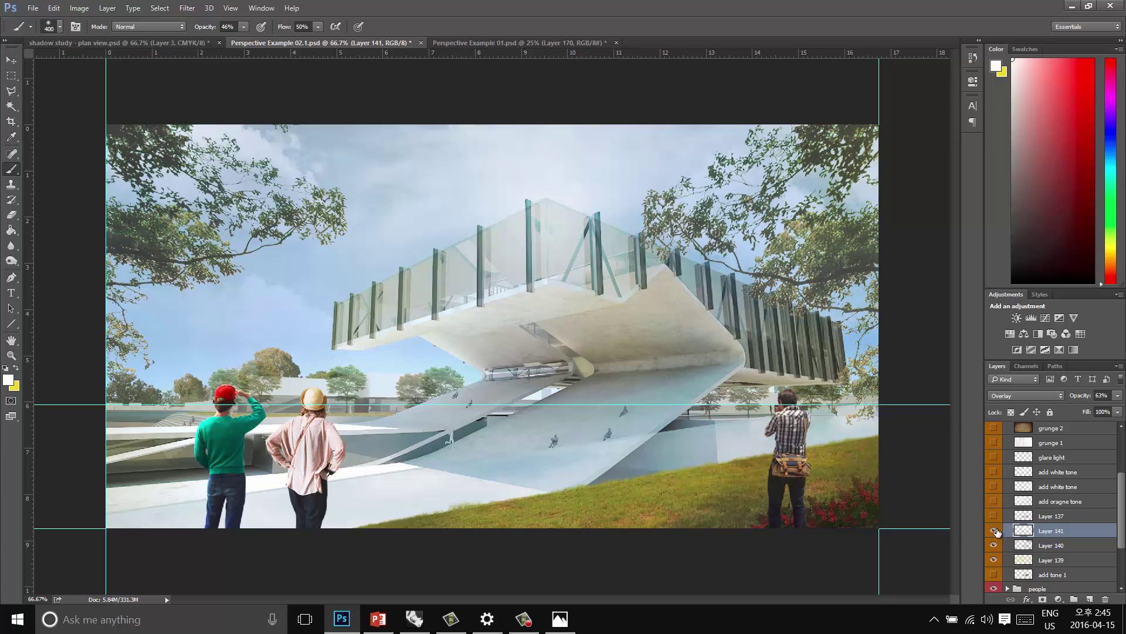
left_click(1118, 396)
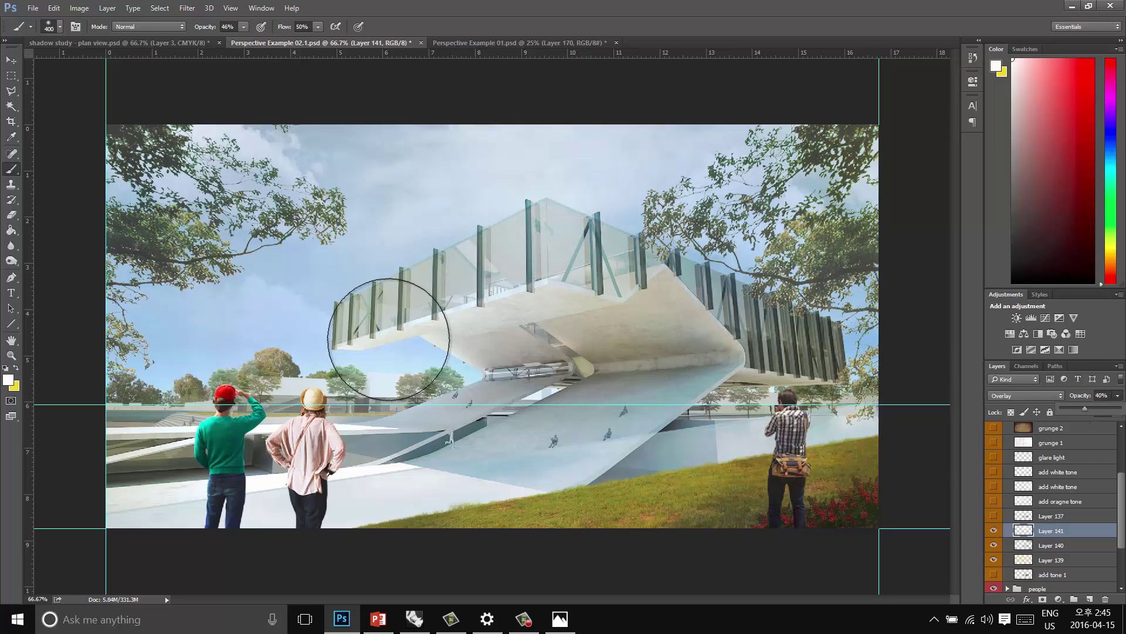
left_click(360, 327)
Enlarge the brush to 900 px and paint soft white over the sky beside the building's cantilevered end
key("bracketright")
key("bracketright")
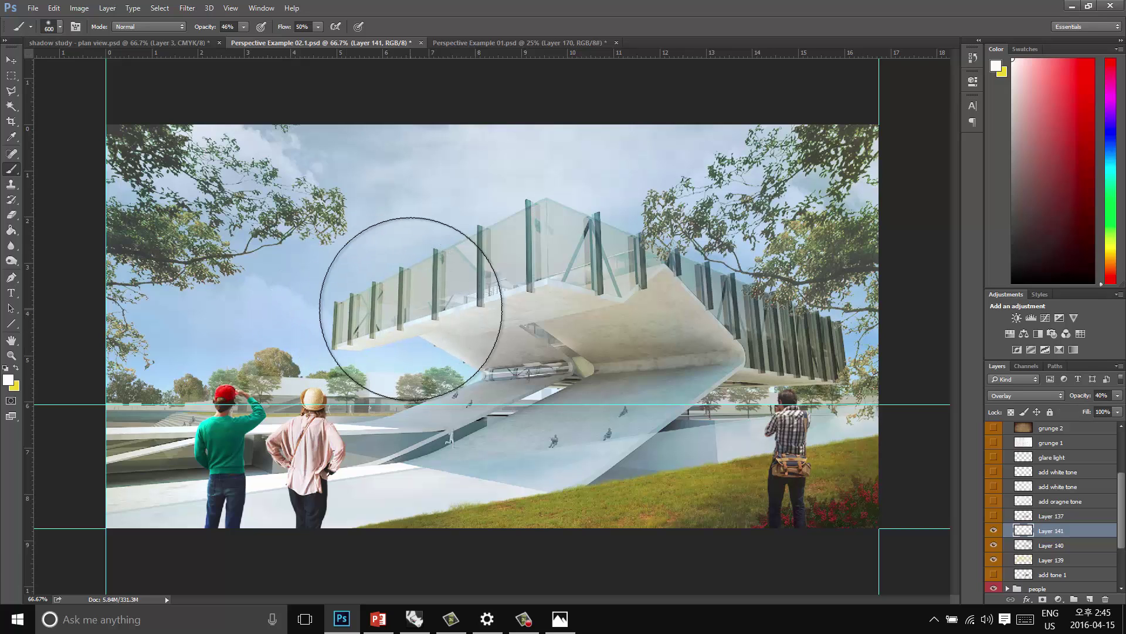
key("bracketright")
key("bracketright")
key("bracketright")
mouse_move(318, 337)
left_mouse_down()
mouse_move(214, 352)
mouse_move(377, 408)
mouse_move(239, 327)
mouse_move(153, 332)
left_mouse_up()
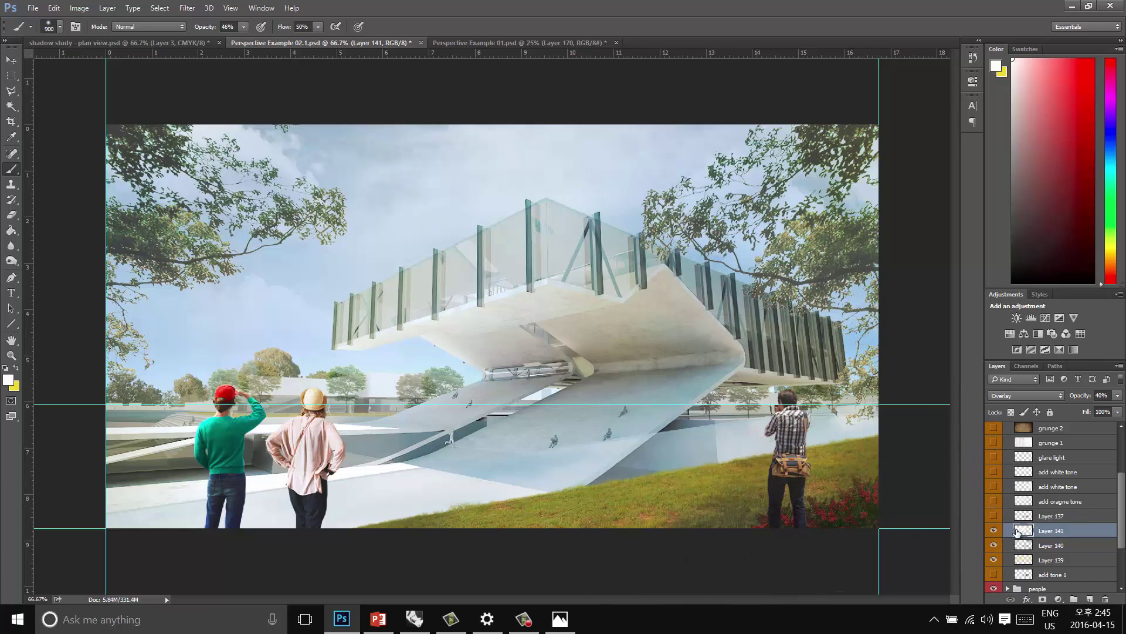
Show the glare light layer at 100% opacity and move the glare onto the building's top corner
left_click(1035, 459)
left_click(993, 458)
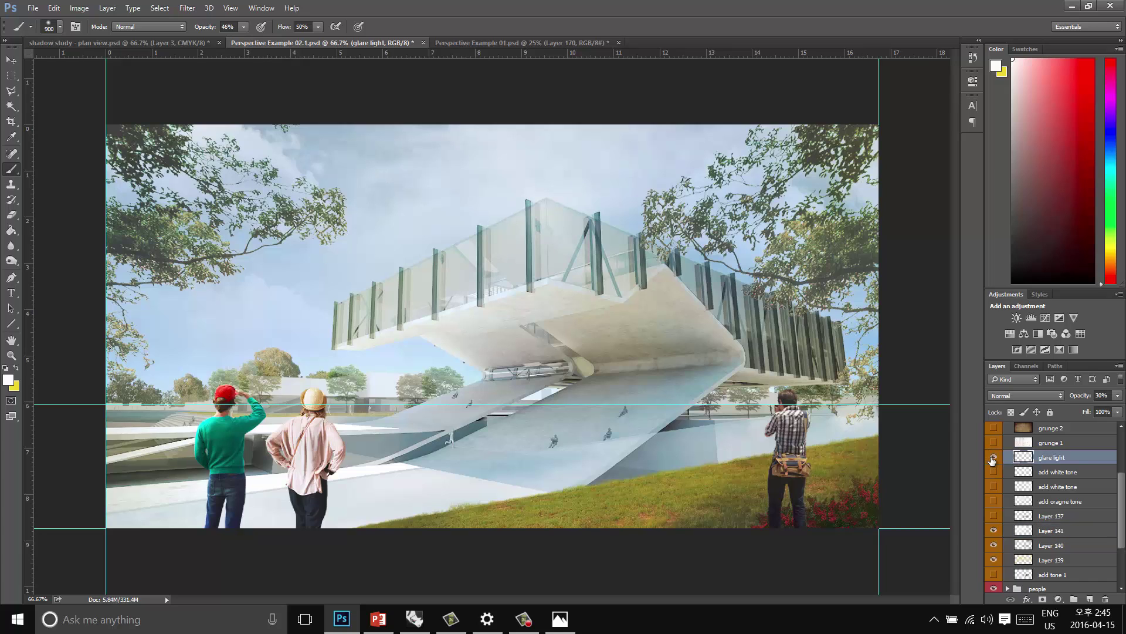
left_click(1118, 395)
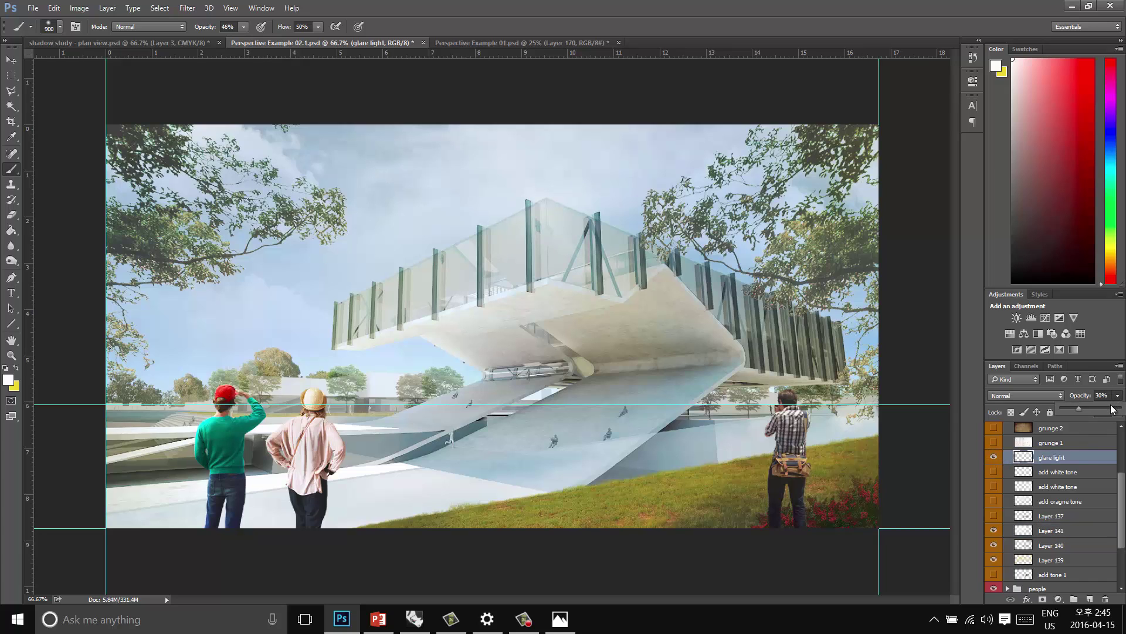
left_click_drag(1113, 409, 1124, 409)
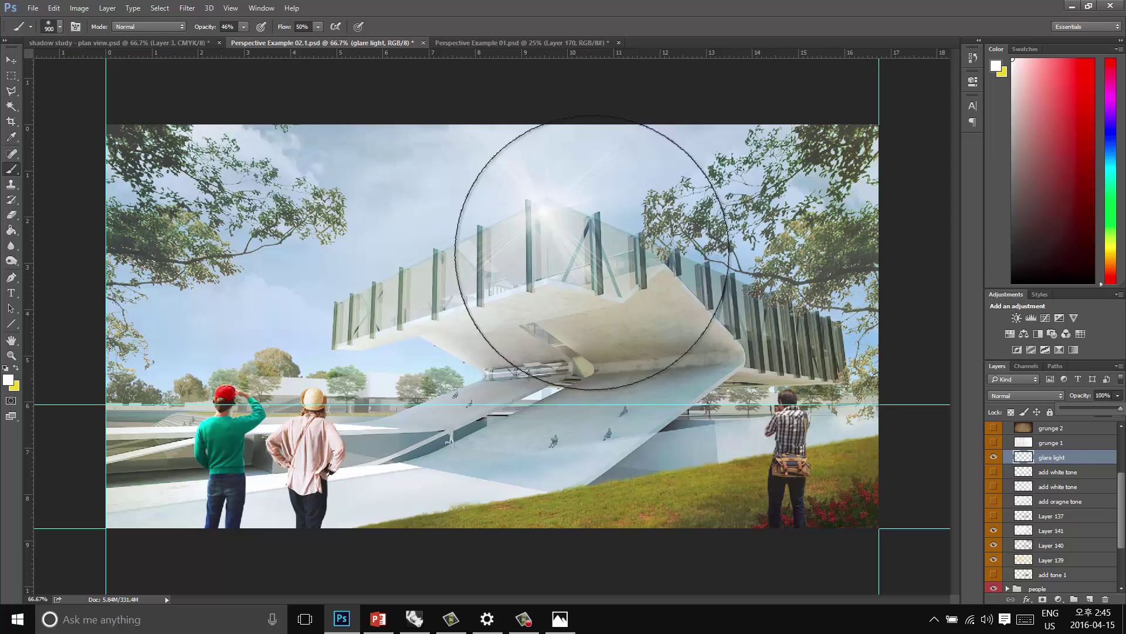
key("v")
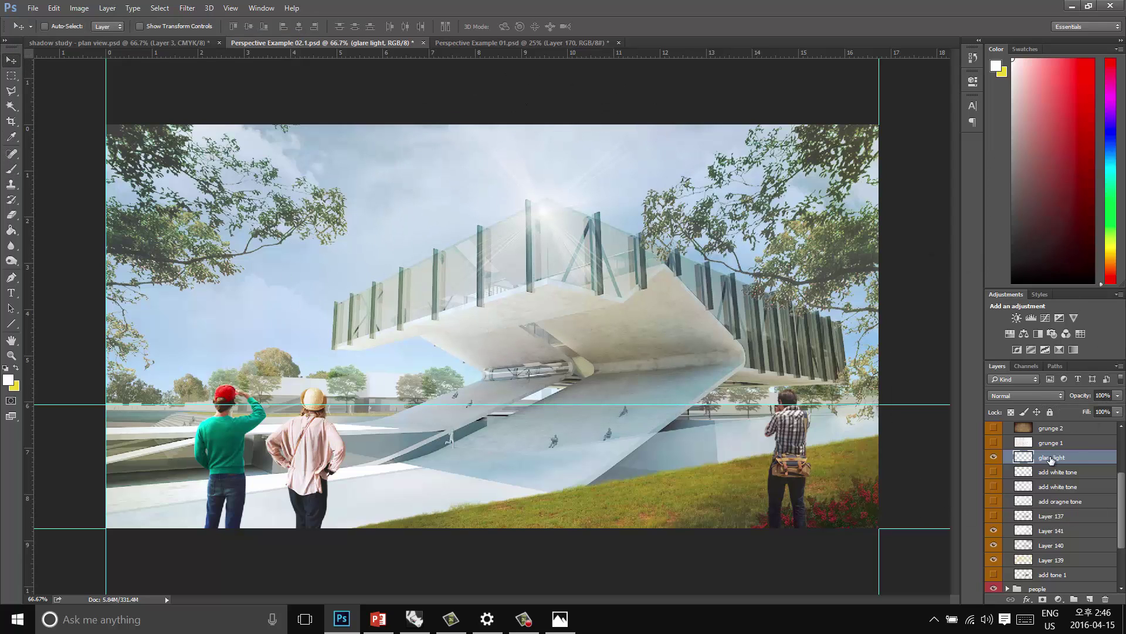
left_click_drag(419, 212, 555, 212)
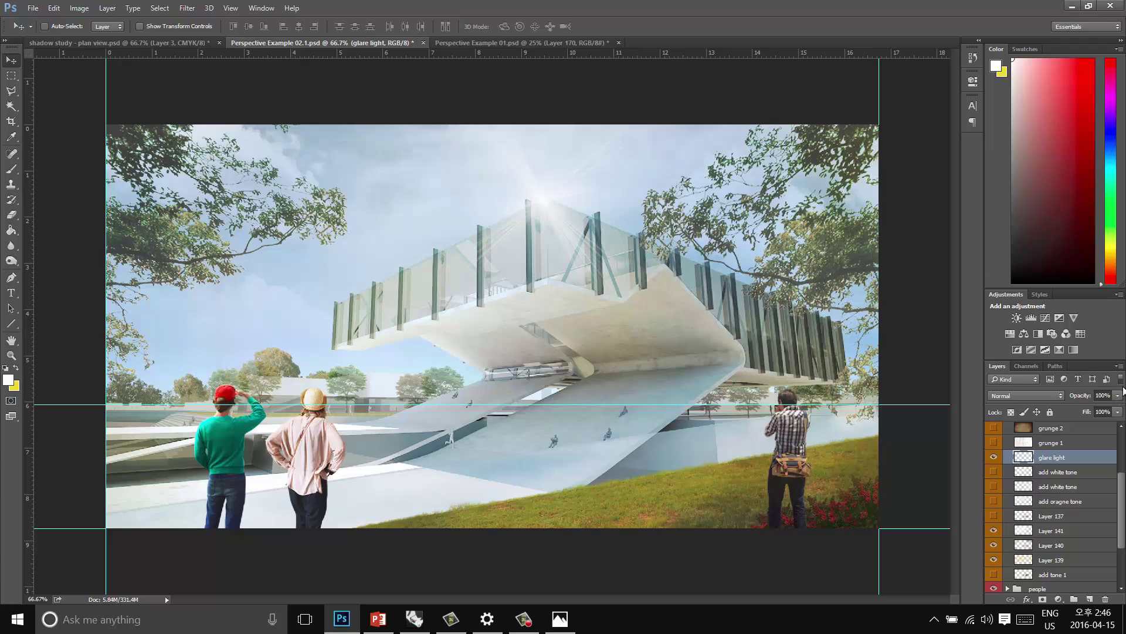
Lower the glare light layer's opacity to 35% and toggle its visibility to compare
left_click(1117, 396)
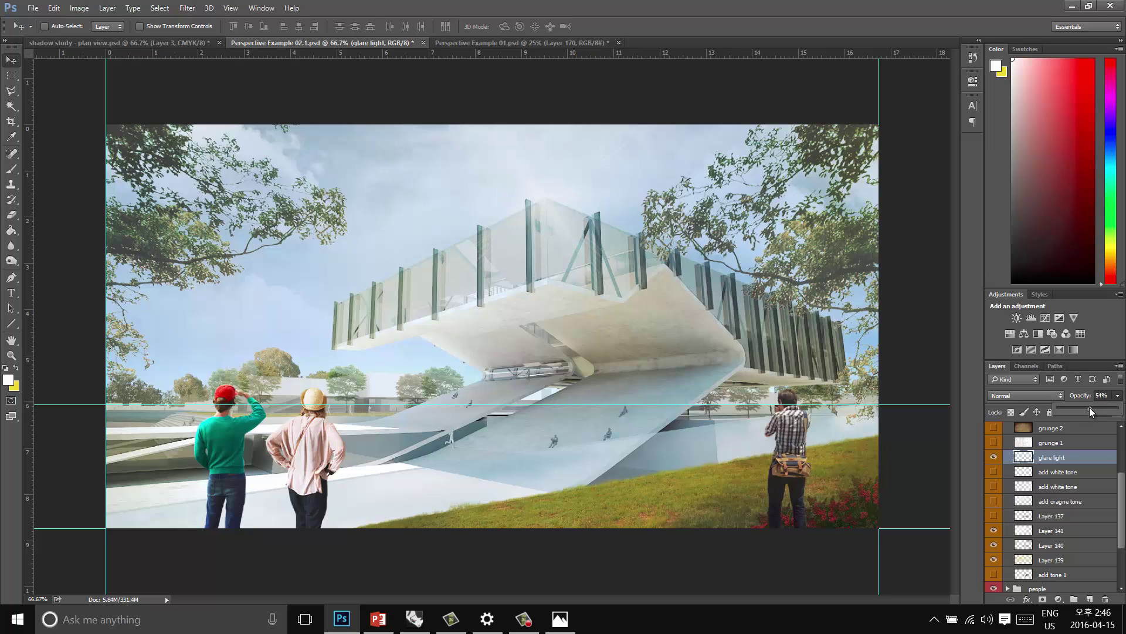
left_click_drag(1083, 411, 1079, 411)
left_click(993, 458)
left_click(994, 457)
left_click(994, 459)
left_click(994, 459)
Select the grunge 1 layer above glare light and make it visible
scroll(1123, 491, "up", 3)
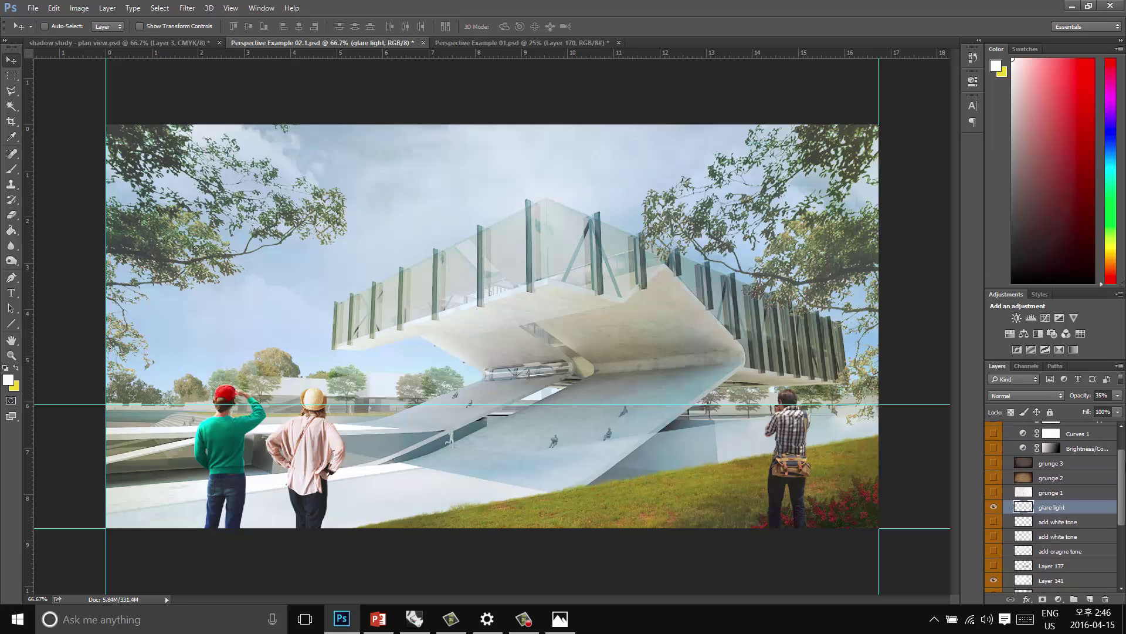
scroll(1052, 505, "up", 1)
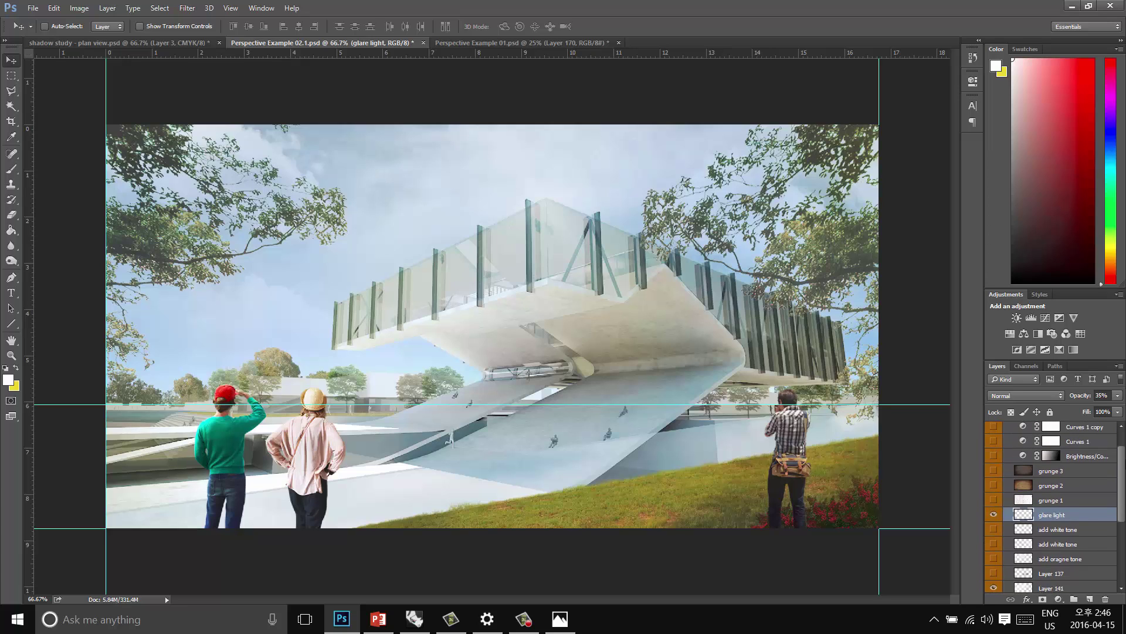
left_click(1056, 499)
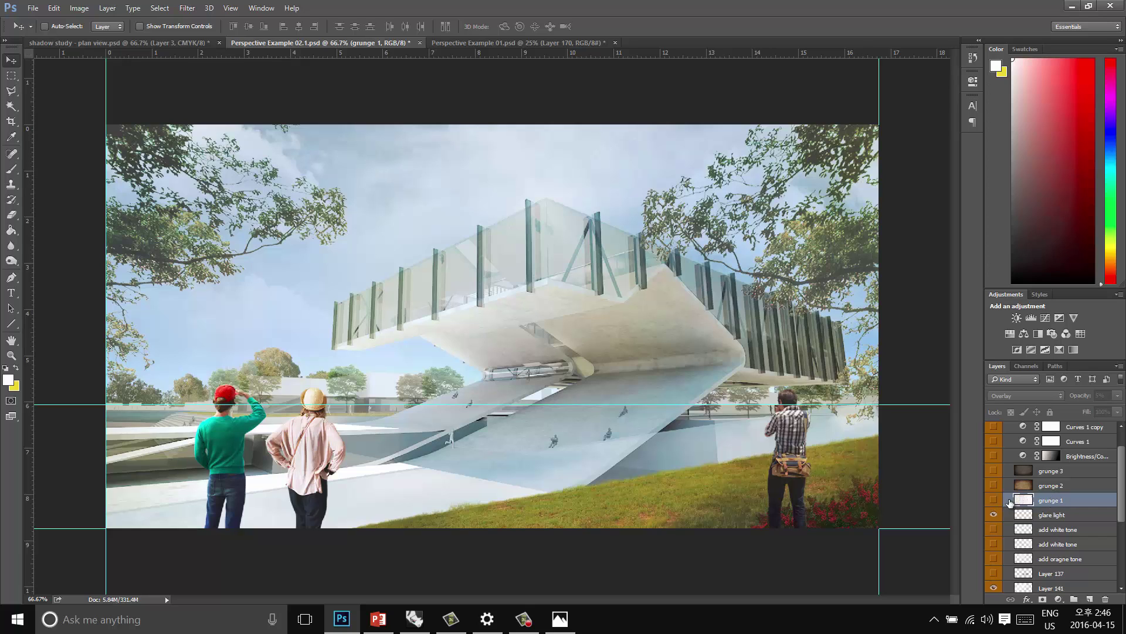
left_click(993, 500)
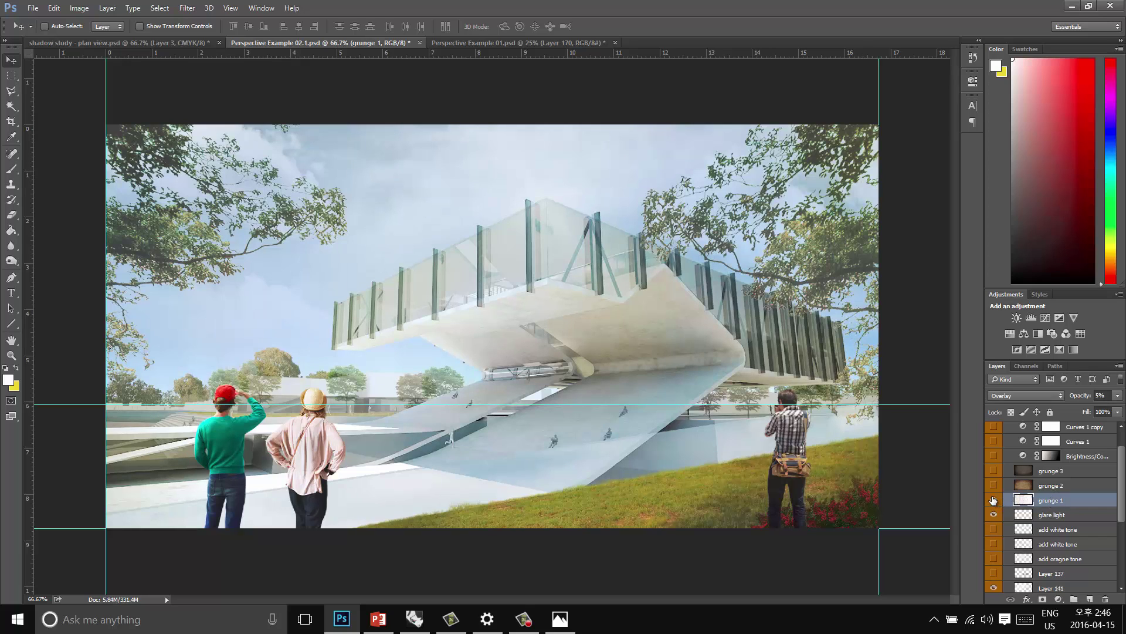
Toggle the grunge 1 layer's visibility to compare its effect and leave the layer hidden
left_click(993, 500)
left_click(993, 500)
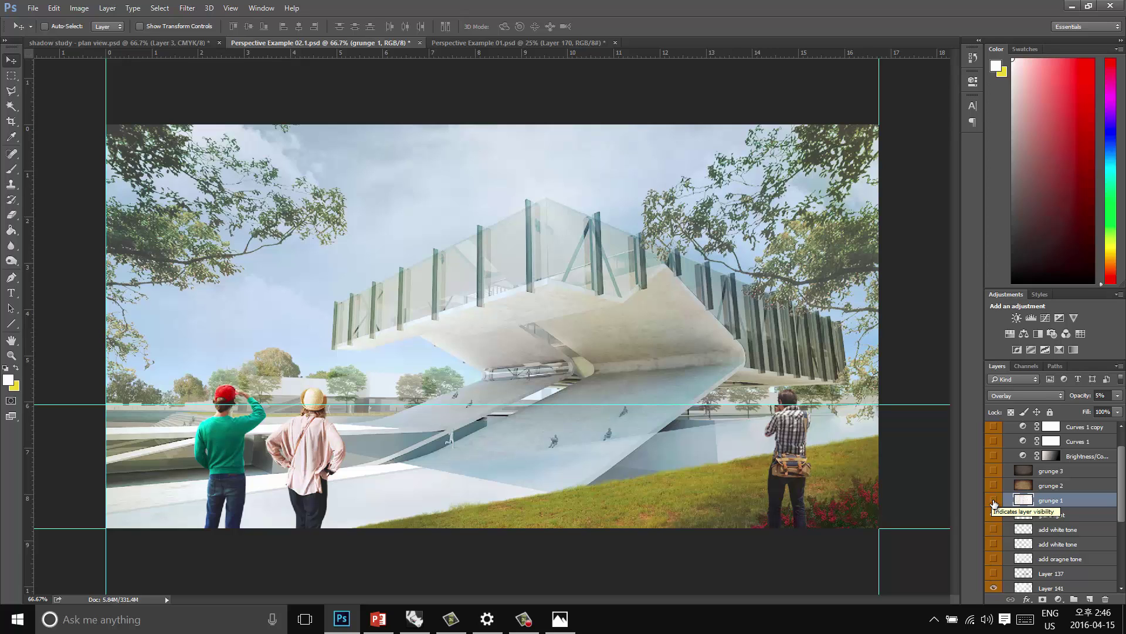
left_click(994, 500)
Show the grunge 2 and grunge 3 layers one at a time to compare their effects, hiding each again
left_click(995, 485)
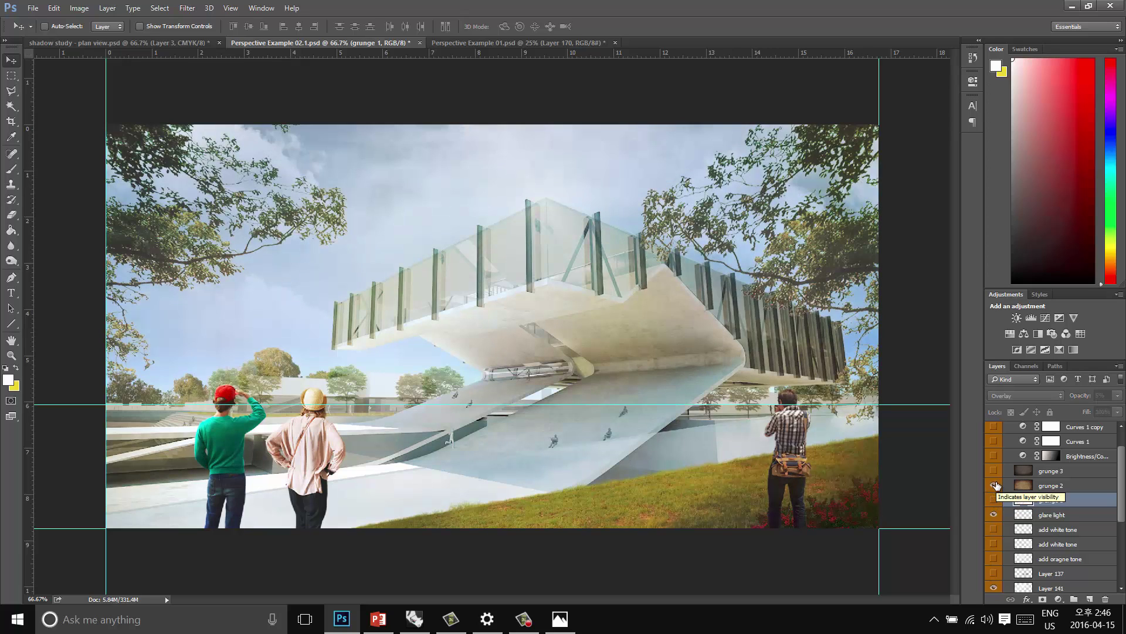
left_click(995, 485)
left_click(995, 485)
left_click(995, 470)
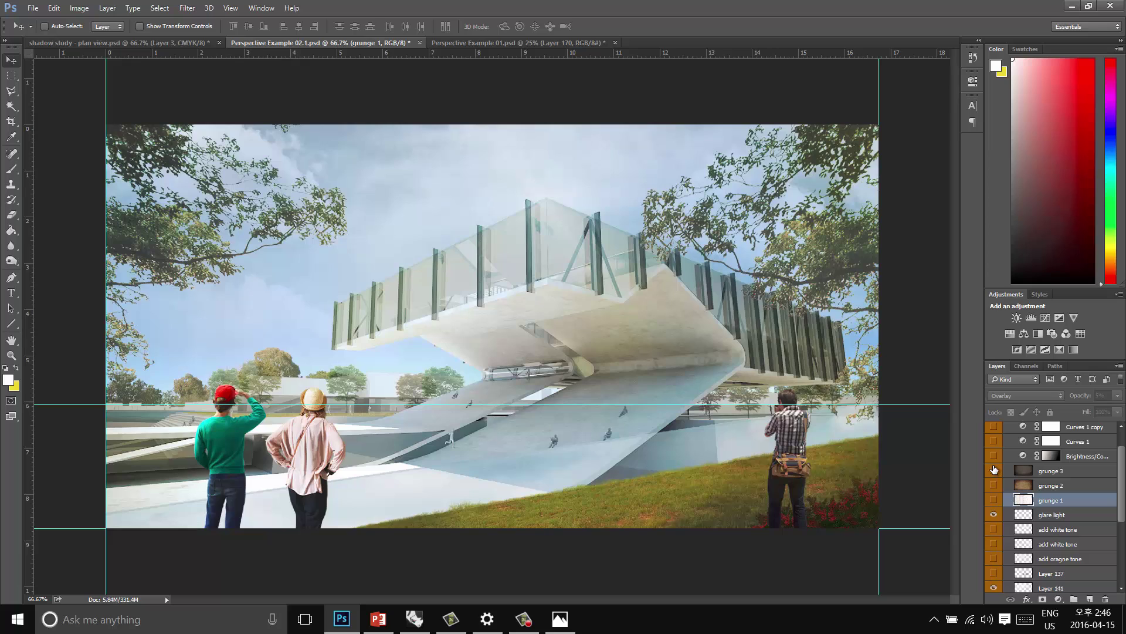
left_click(994, 470)
left_click(994, 470)
Make the grunge 2 layer visible, select it and open its opacity setting
left_click(997, 485)
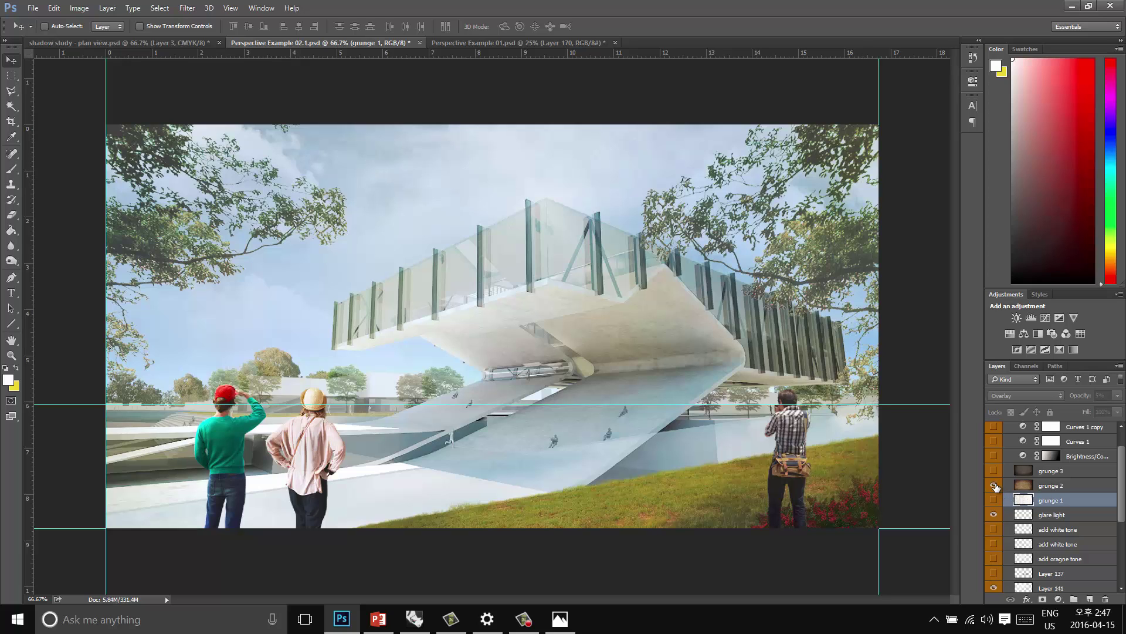
left_click(995, 485)
left_click(1056, 486)
left_click(1118, 396)
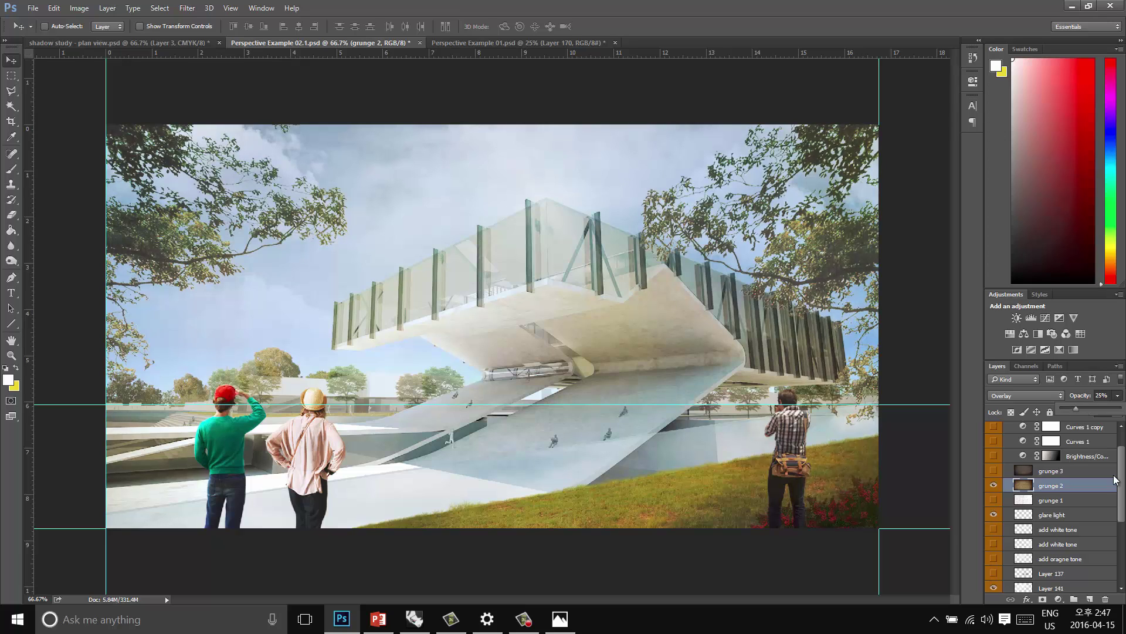
Add a Brightness/Contrast adjustment layer directly above grunge 3 with brightness 20 and contrast -7
scroll(1071, 496, "up", 1)
left_click(1070, 500)
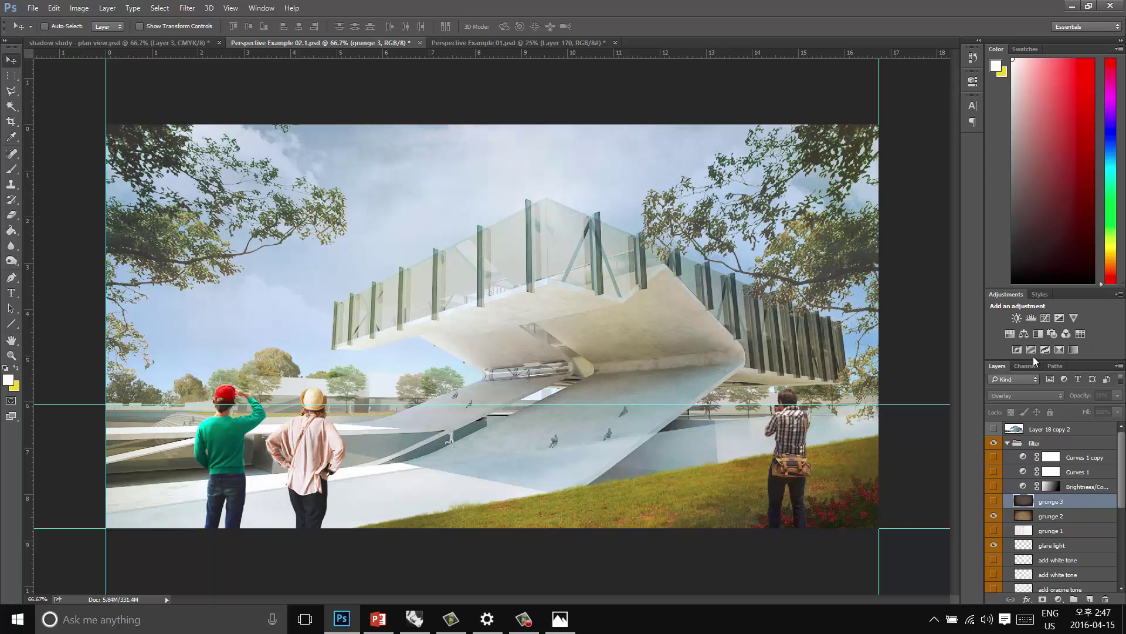
left_click(1016, 319)
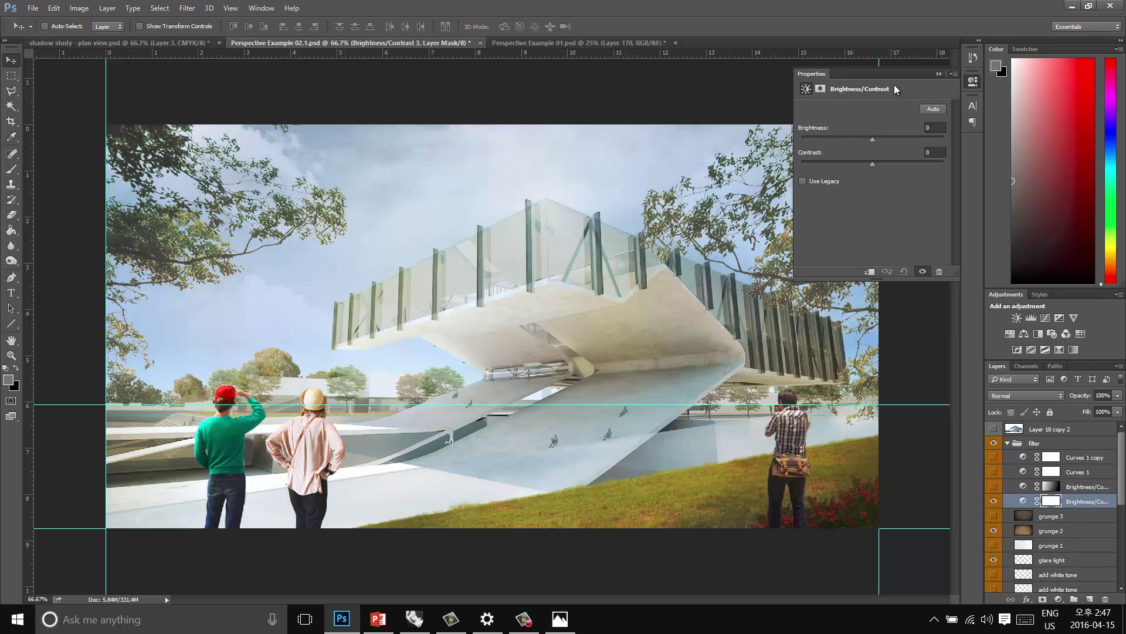
left_click_drag(894, 83, 1016, 100)
left_click_drag(995, 159, 1004, 151)
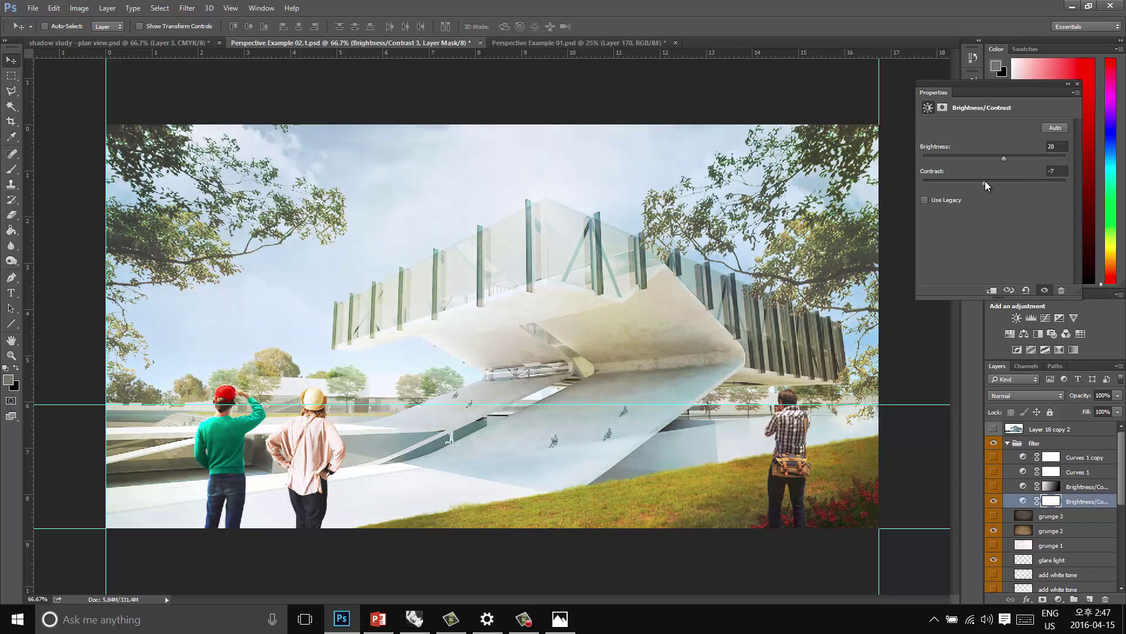
left_click(1069, 83)
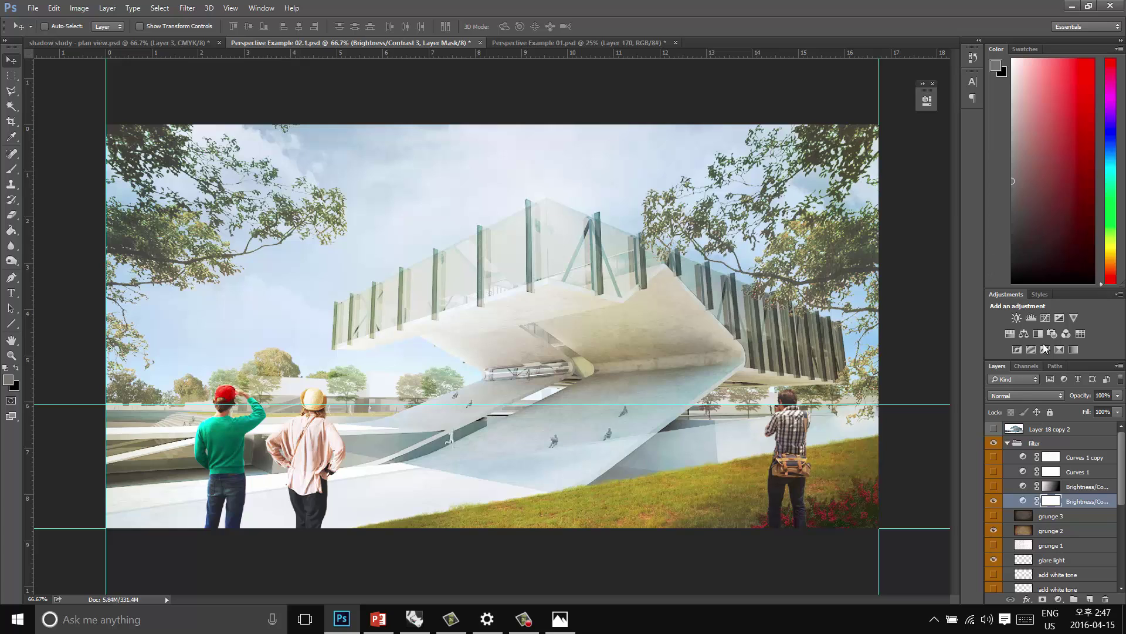
Add a Curves adjustment layer above the new Brightness/Contrast layer, placing a midtone and a highlight point slightly below the diagonal
left_click(1046, 319)
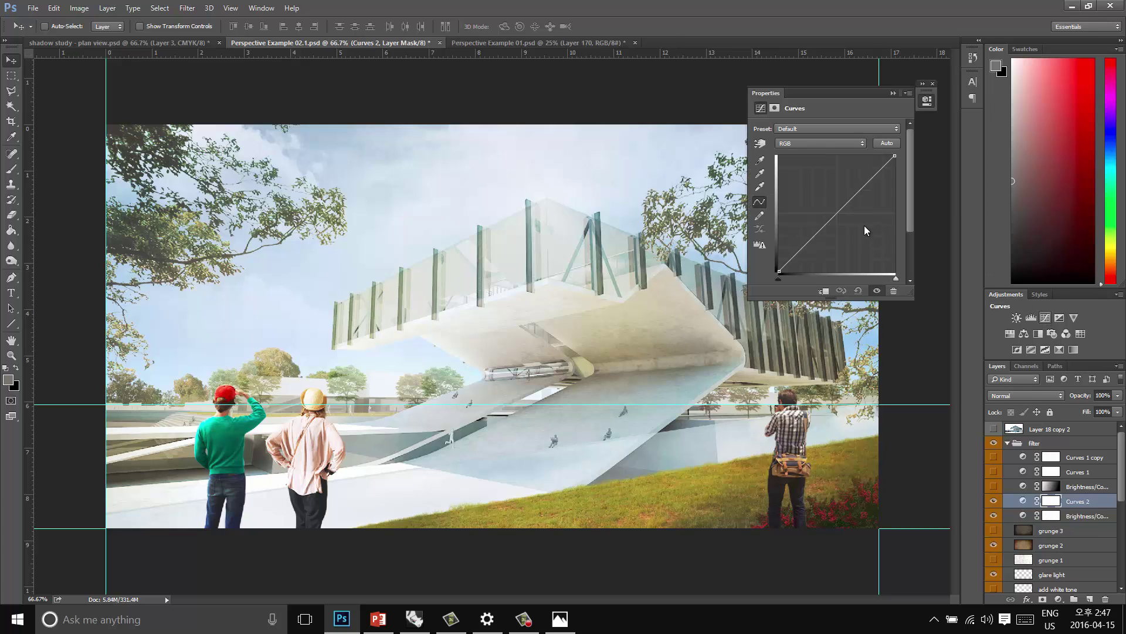
left_click_drag(837, 93, 988, 99)
left_click_drag(993, 216, 1018, 191)
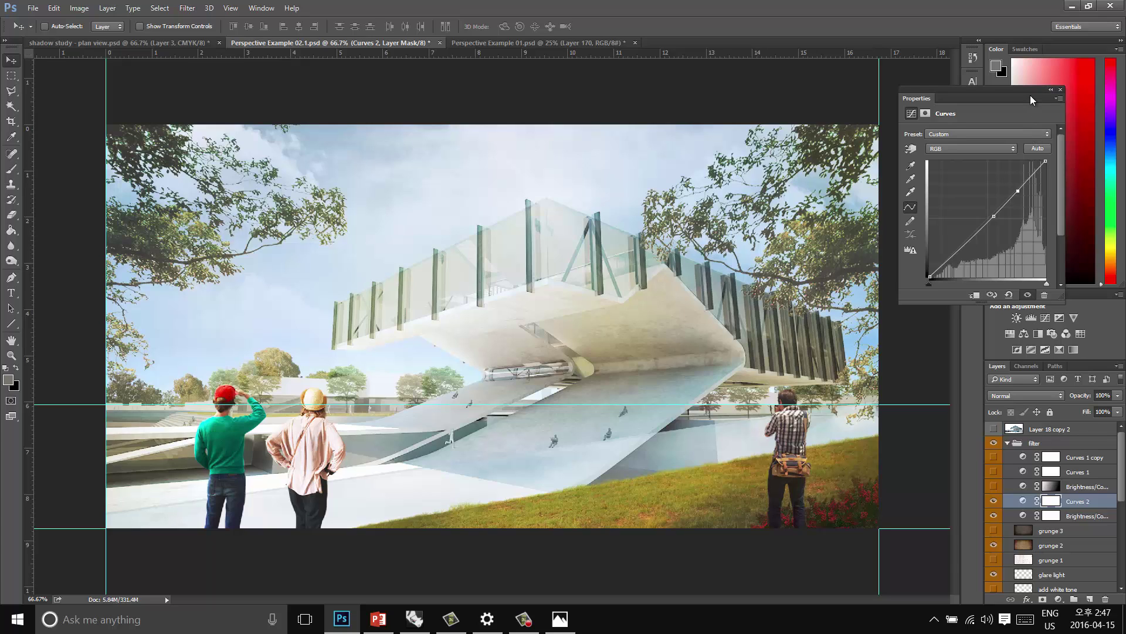
left_click(1051, 89)
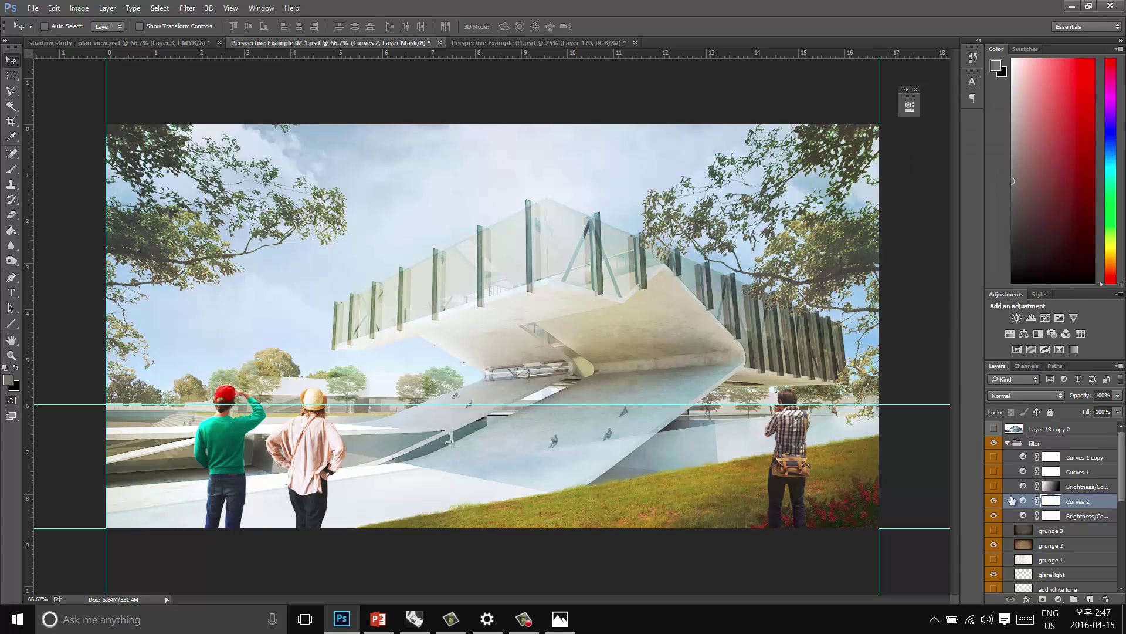
Collapse the filter group and briefly show Layer 18 copy 2 to compare the original render with the finished image
left_click(1006, 444)
left_click(1006, 444)
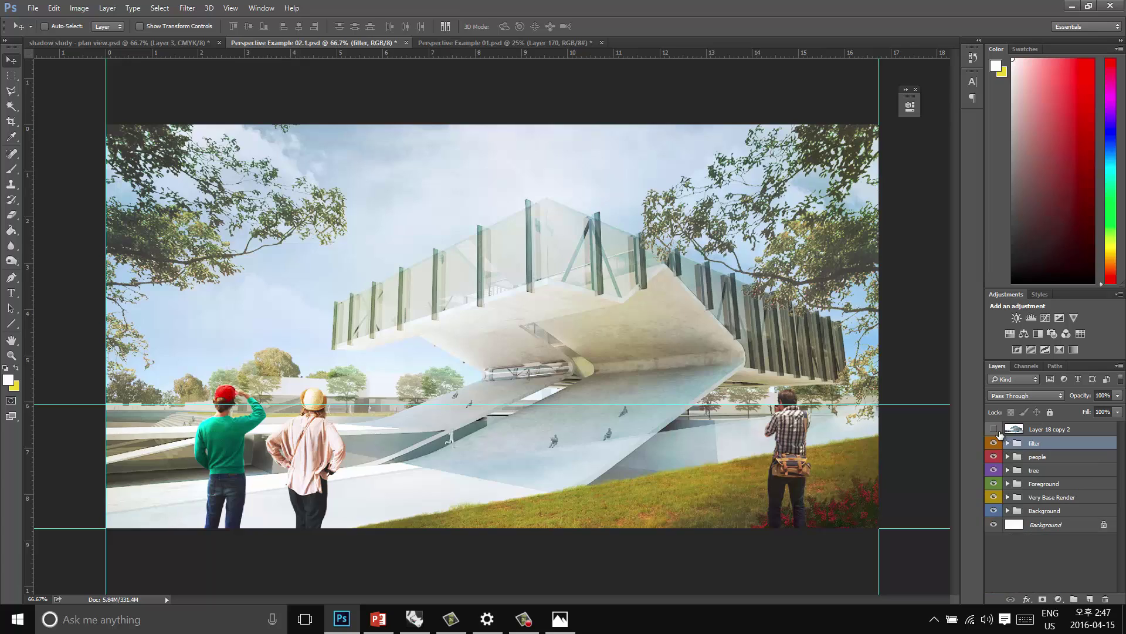
left_click(993, 429)
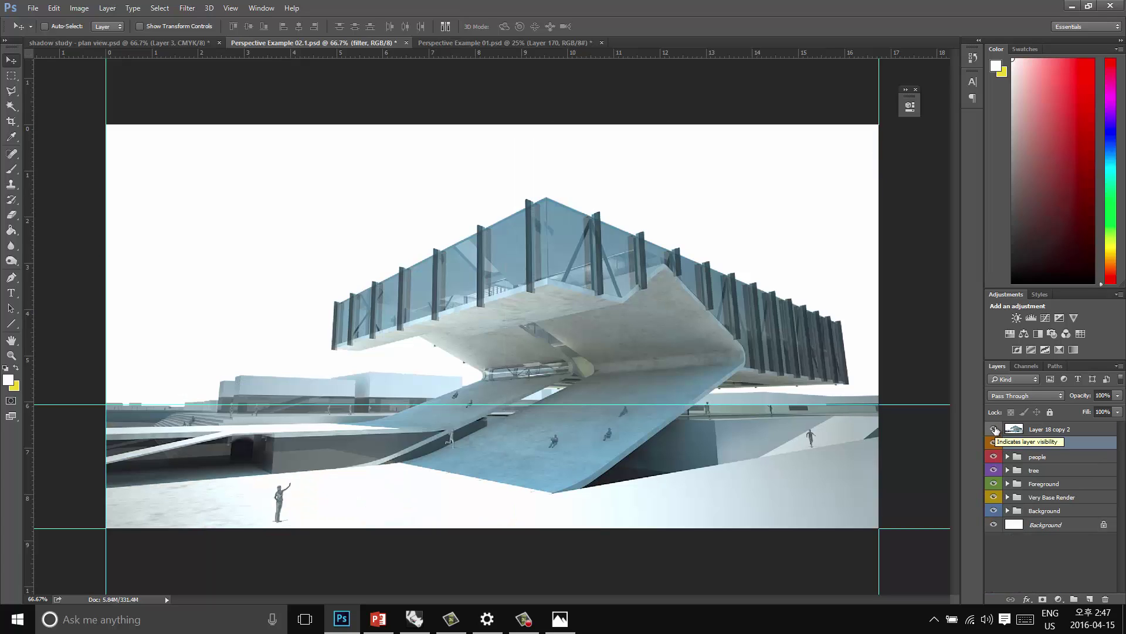
left_click(993, 429)
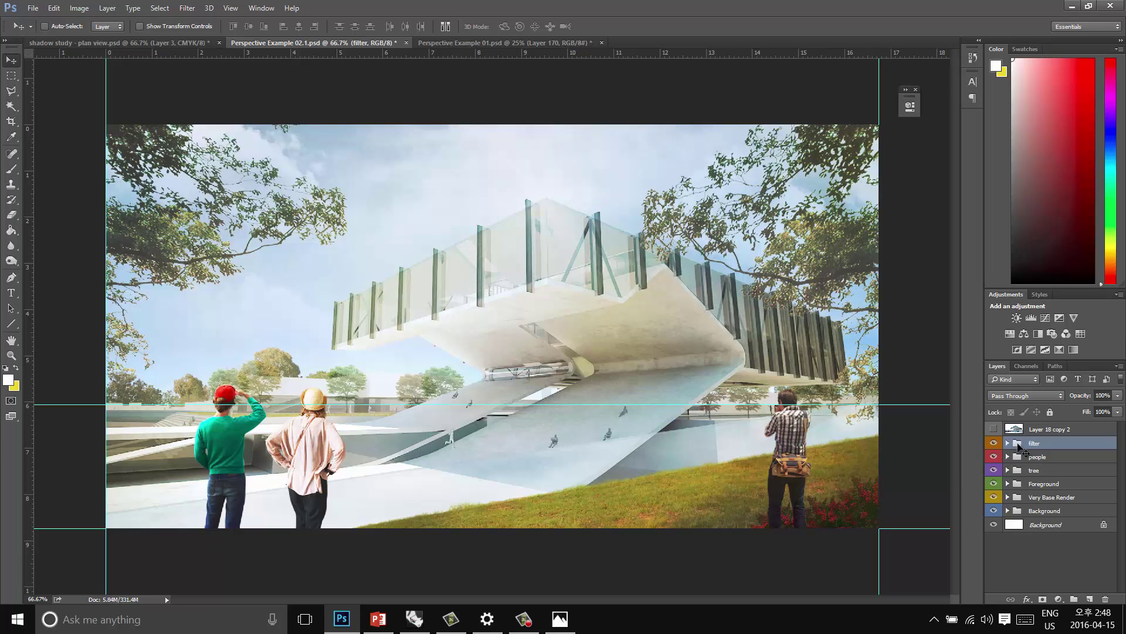
Switch to the visualization-1 presentation in PowerPoint and open slide 63 on Photoshop as digital oil painting
left_click(384, 626)
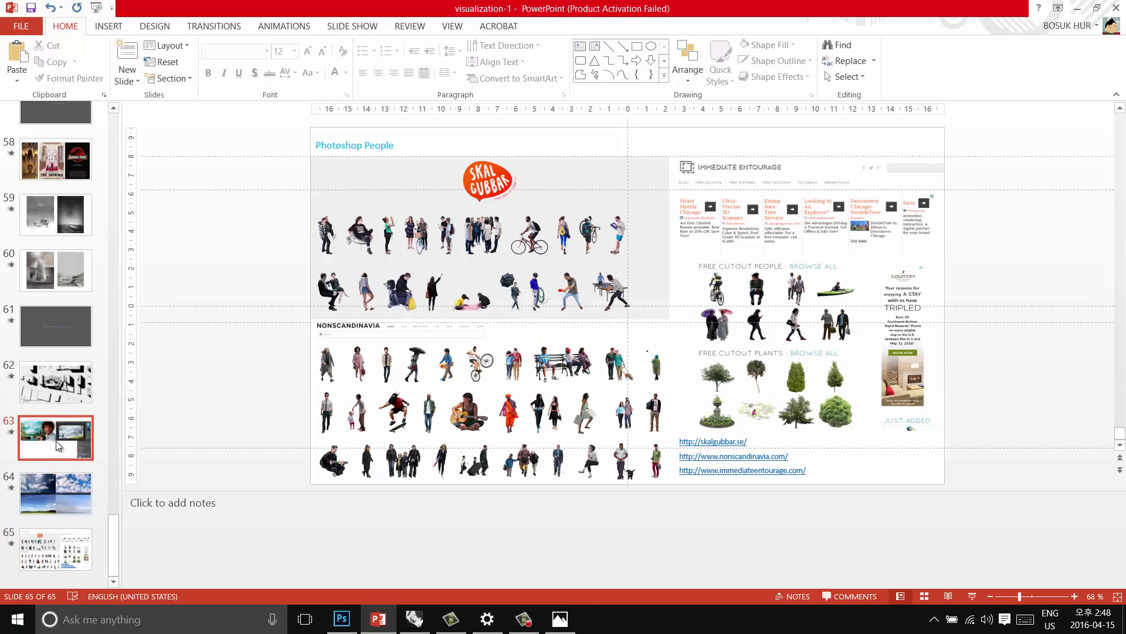
left_click(55, 441)
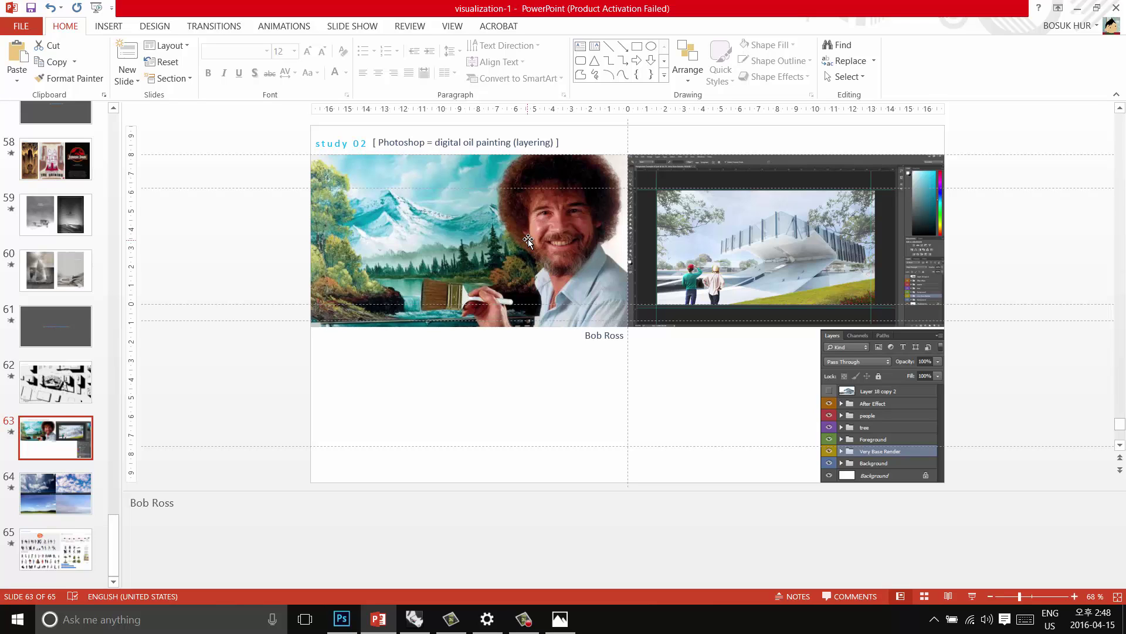